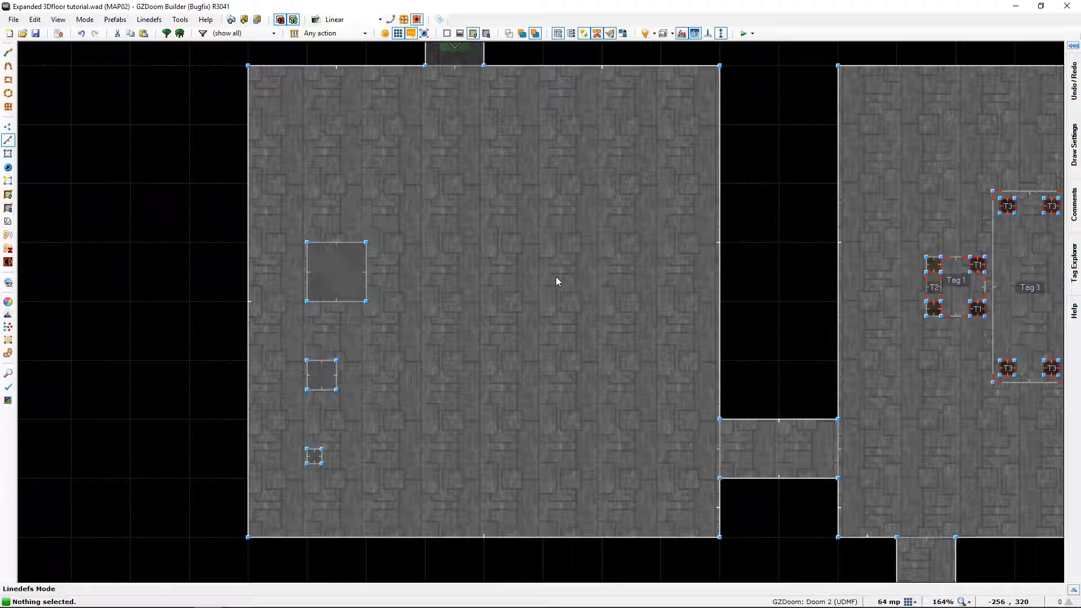
# Step: Inspect the three existing UAC crates and their textures from several sides in the 3D view
pyautogui.press('q')
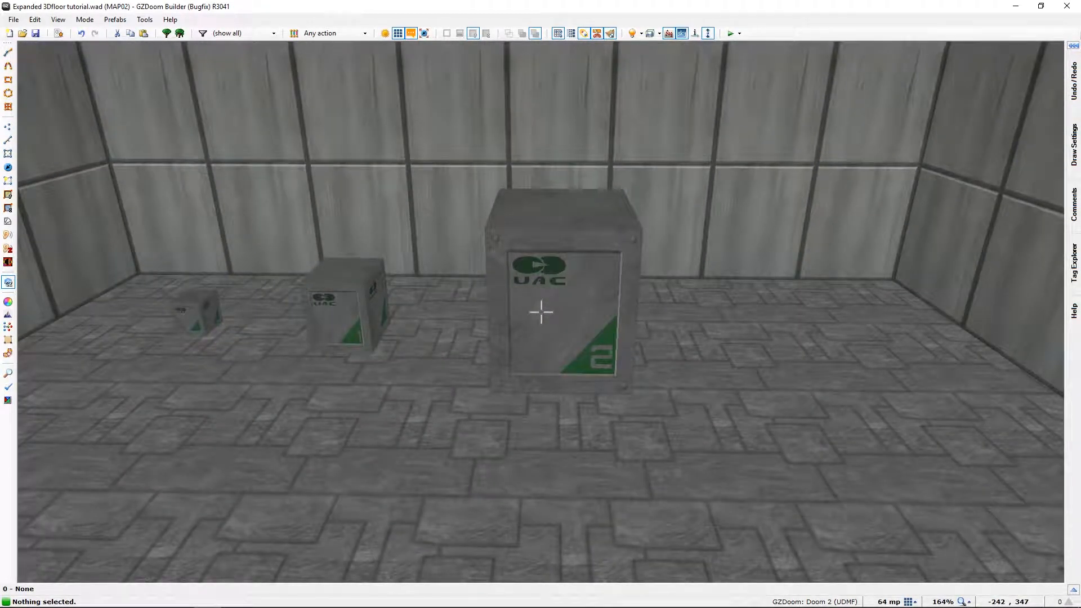
pyautogui.press('w')
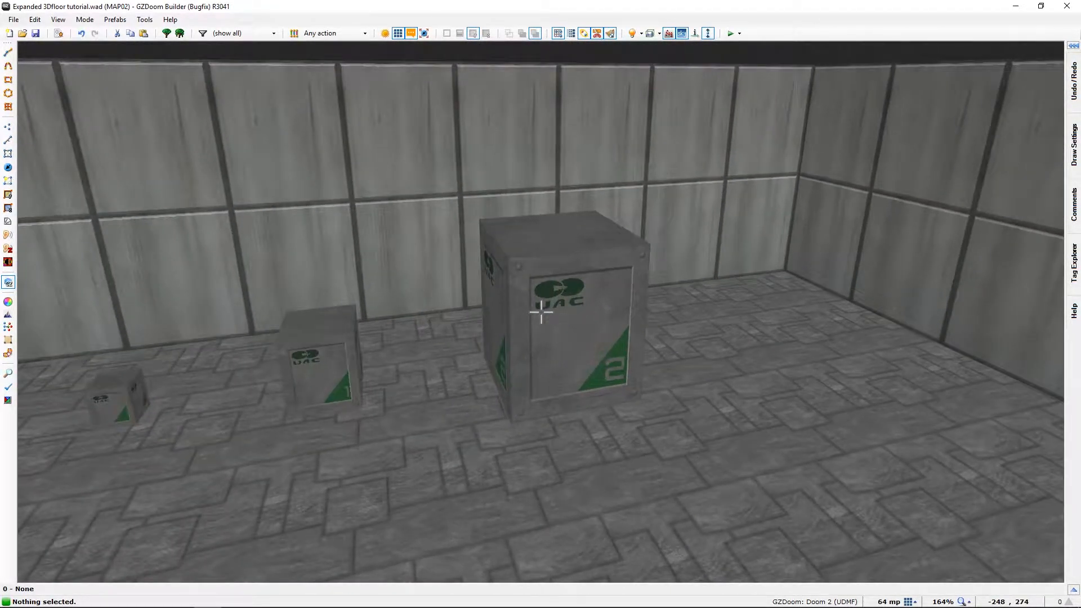
pyautogui.press('w')
pyautogui.press('a')
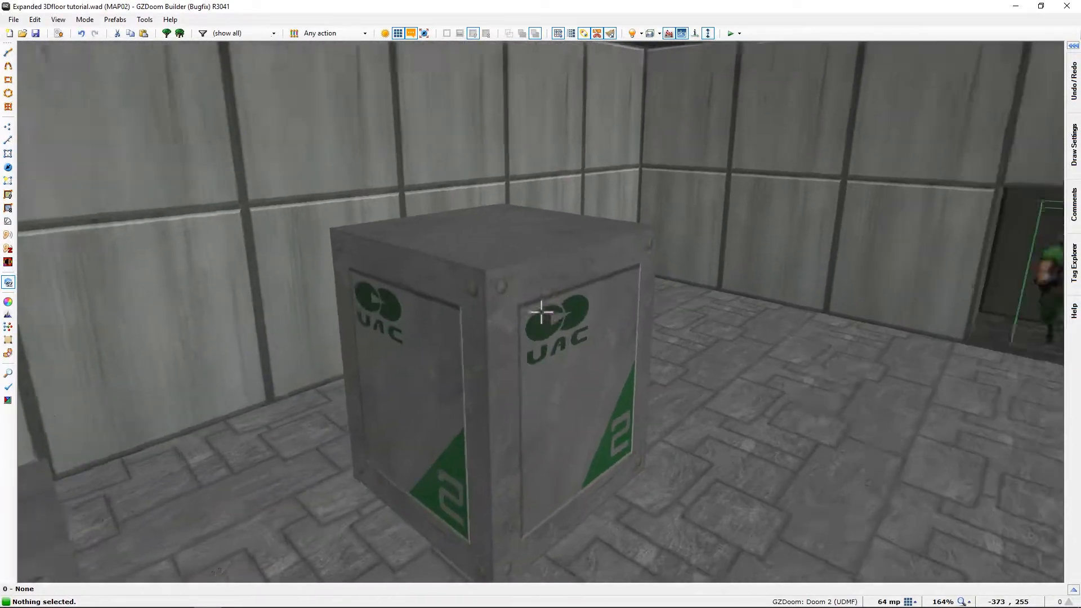
pyautogui.press('s')
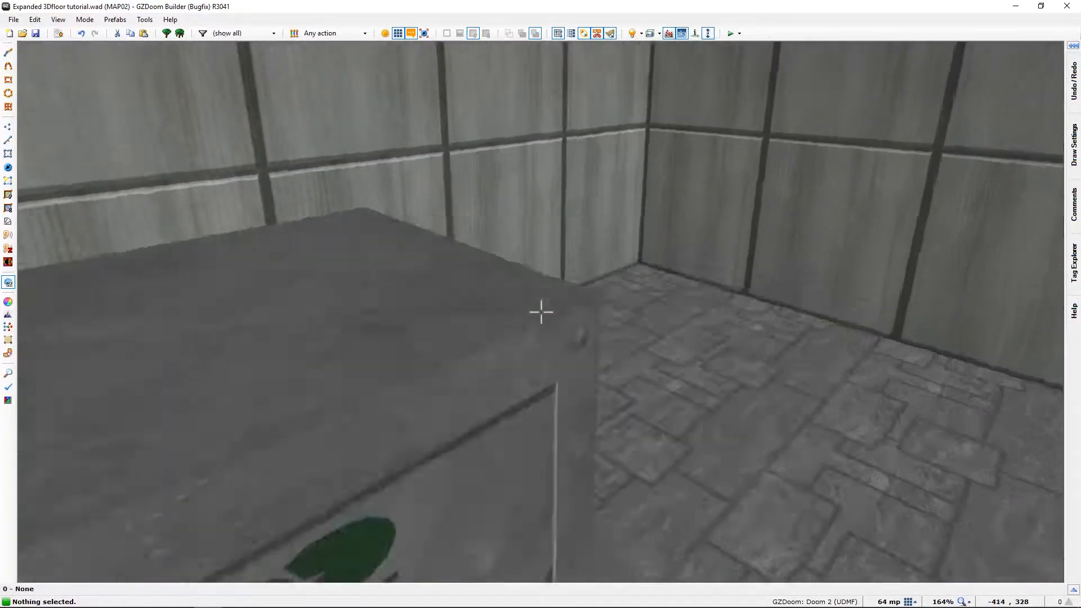
pyautogui.press('a')
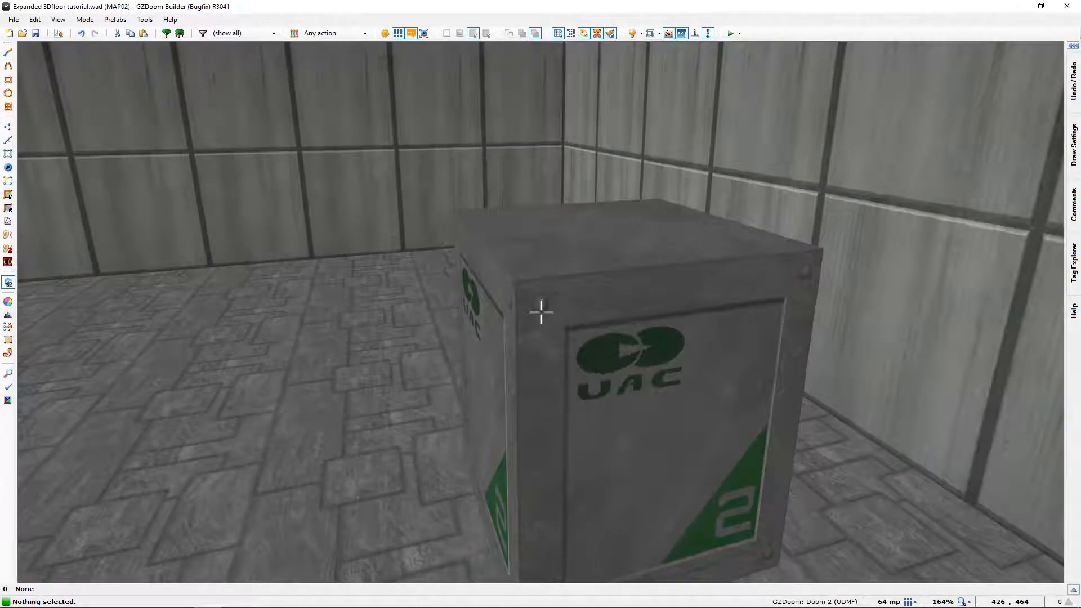
pyautogui.press('w')
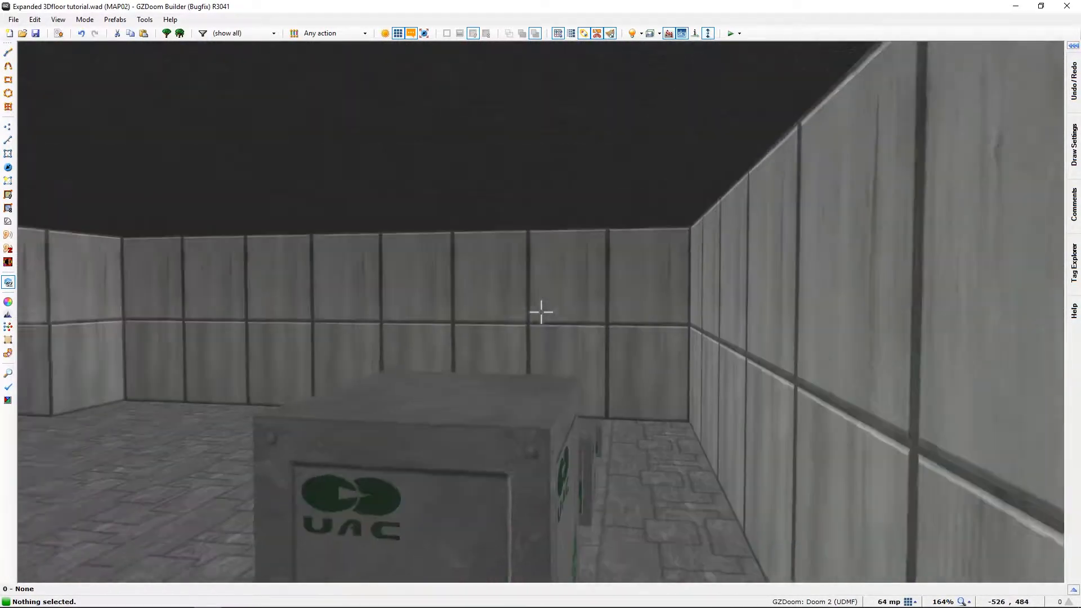
pyautogui.press('a')
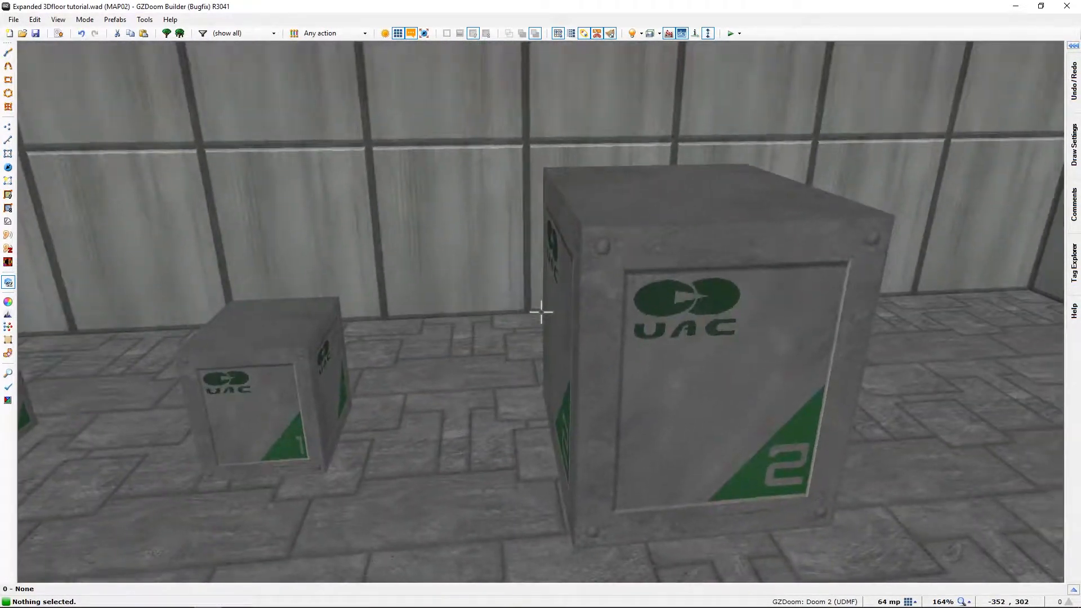
# Step: Draw a 64 by 64 square sector on the 2D map, directly above the largest crate
pyautogui.press('q')
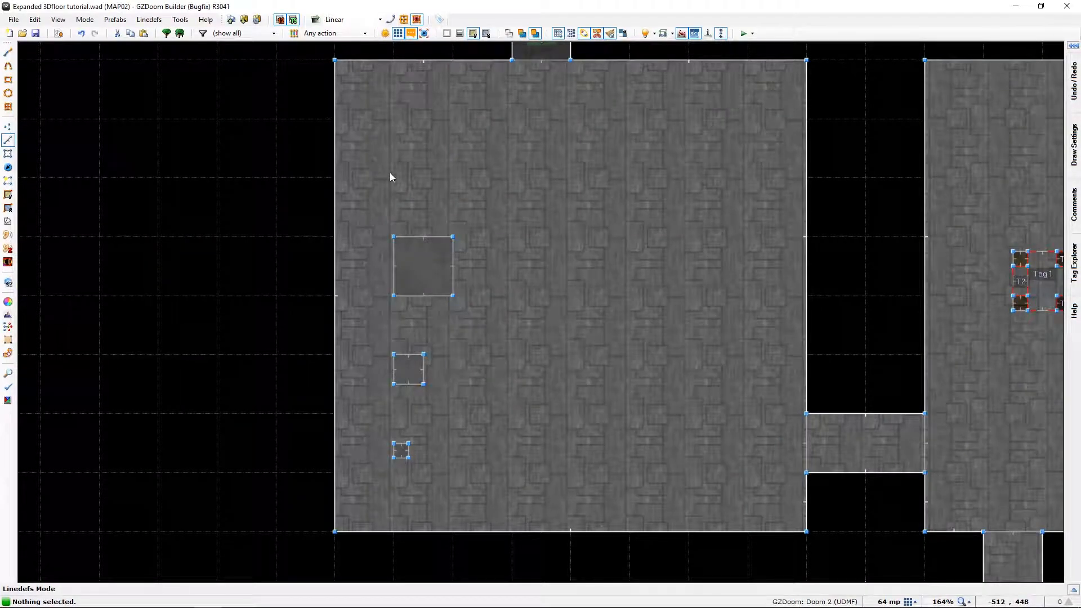
pyautogui.hotkey('shift', 'd')
pyautogui.moveTo(393, 122); pyautogui.dragTo(439, 159)
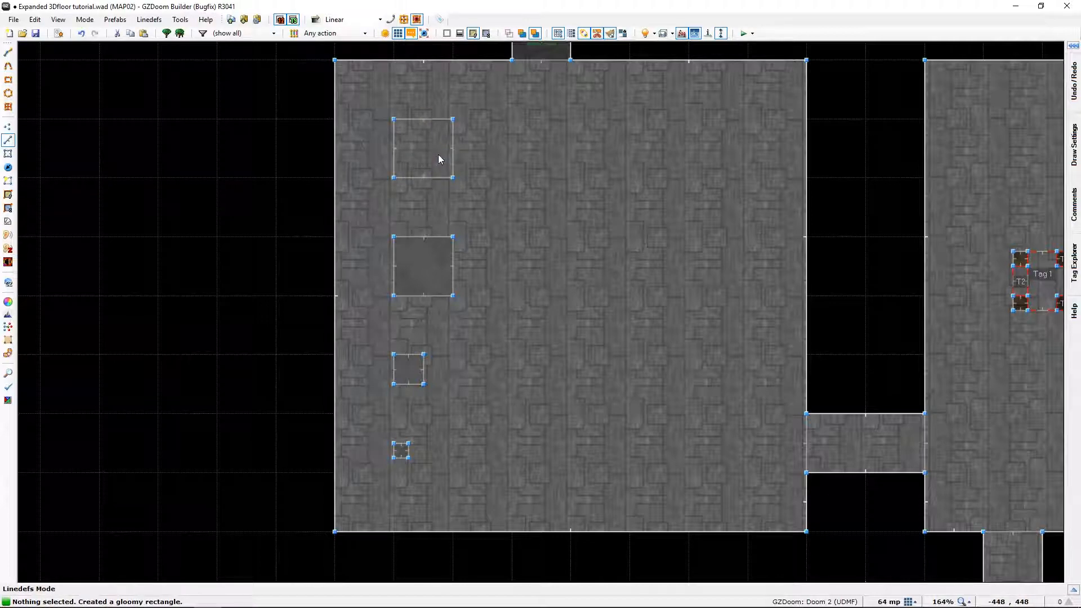
pyautogui.press('d')
pyautogui.click(453, 178)
pyautogui.press('Escape')
# Step: Set the new square sector's floor height to 64
pyautogui.press('s')
pyautogui.click(417, 154)
pyautogui.rightClick(418, 154)
pyautogui.click(442, 296)
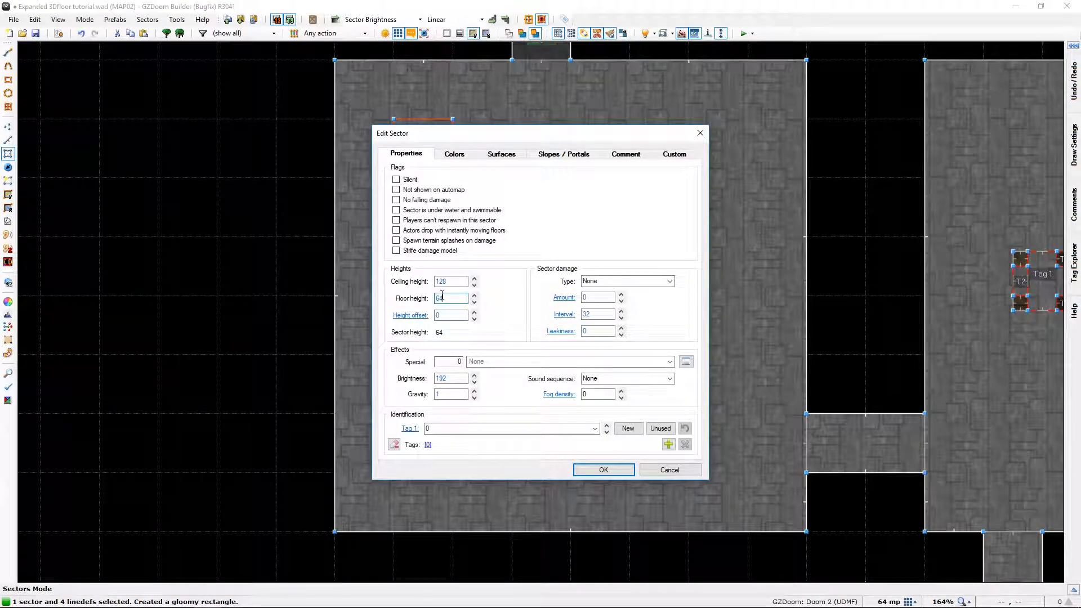
pyautogui.press('Return')
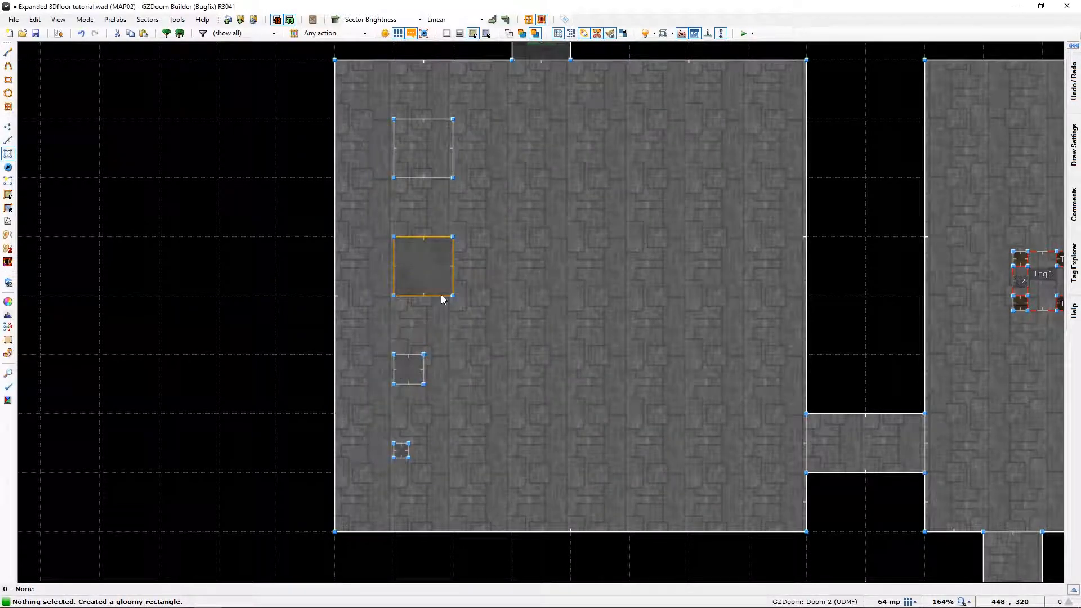
# Step: Apply the CRATE1 texture to the back side's lower part on one untextured wall of the new block
pyautogui.press('q')
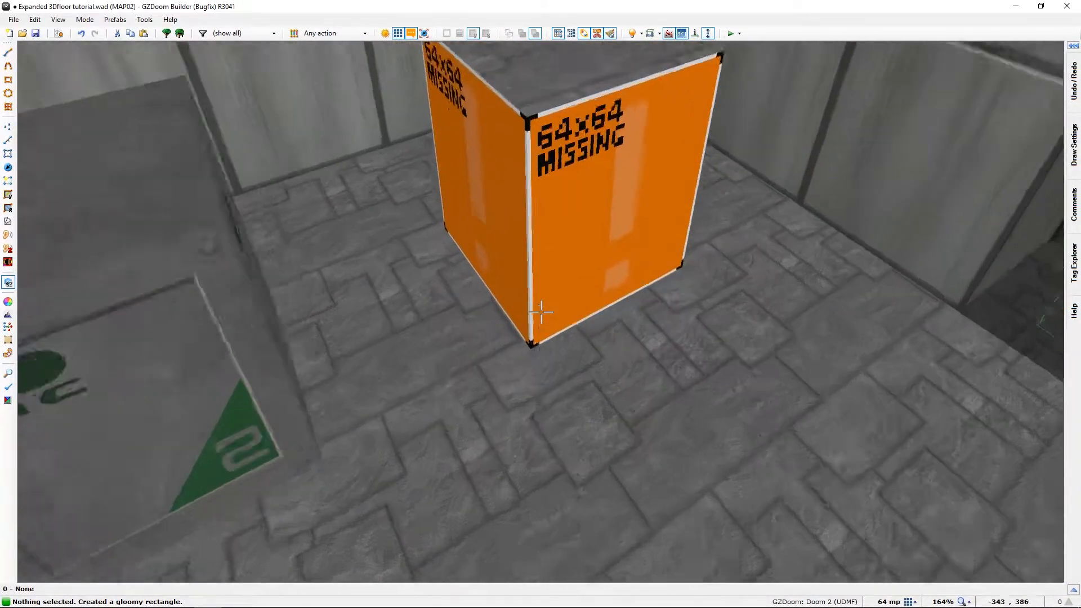
pyautogui.press('s')
pyautogui.rightClick(542, 312)
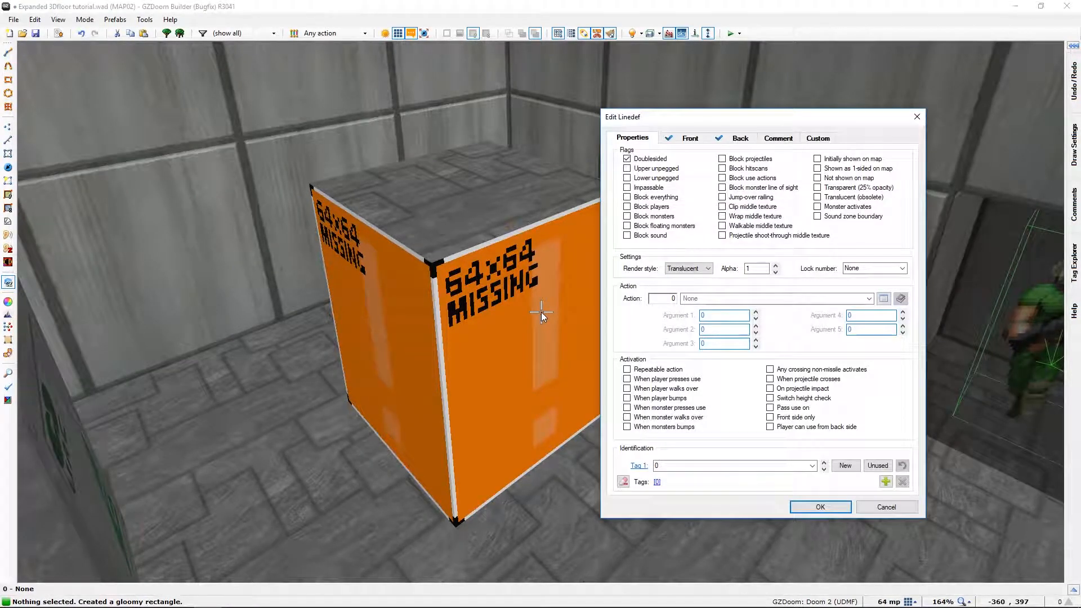
pyautogui.click(687, 138)
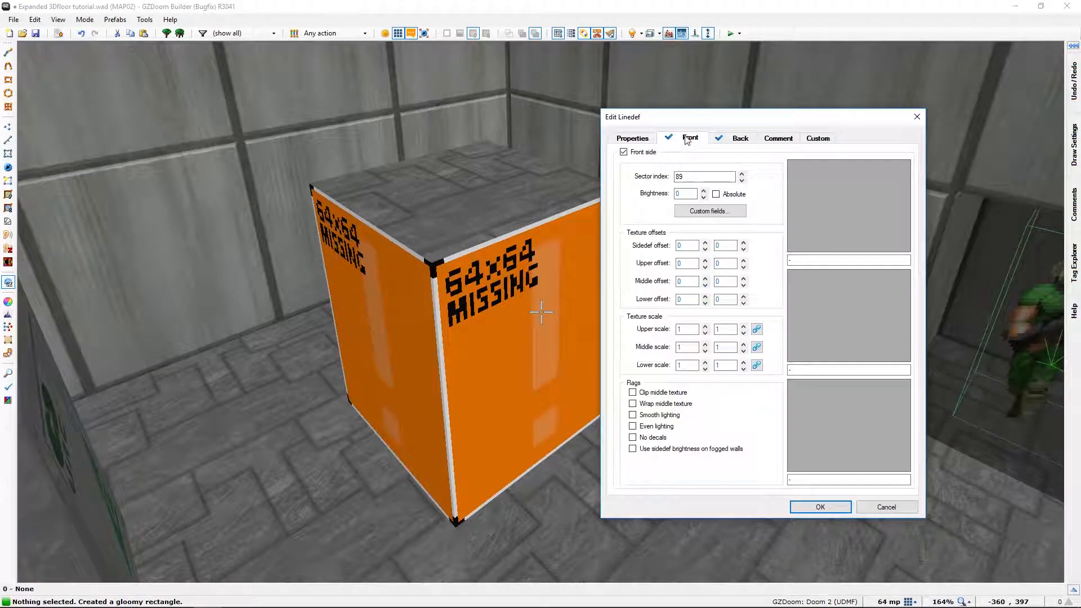
pyautogui.click(732, 139)
pyautogui.click(854, 431)
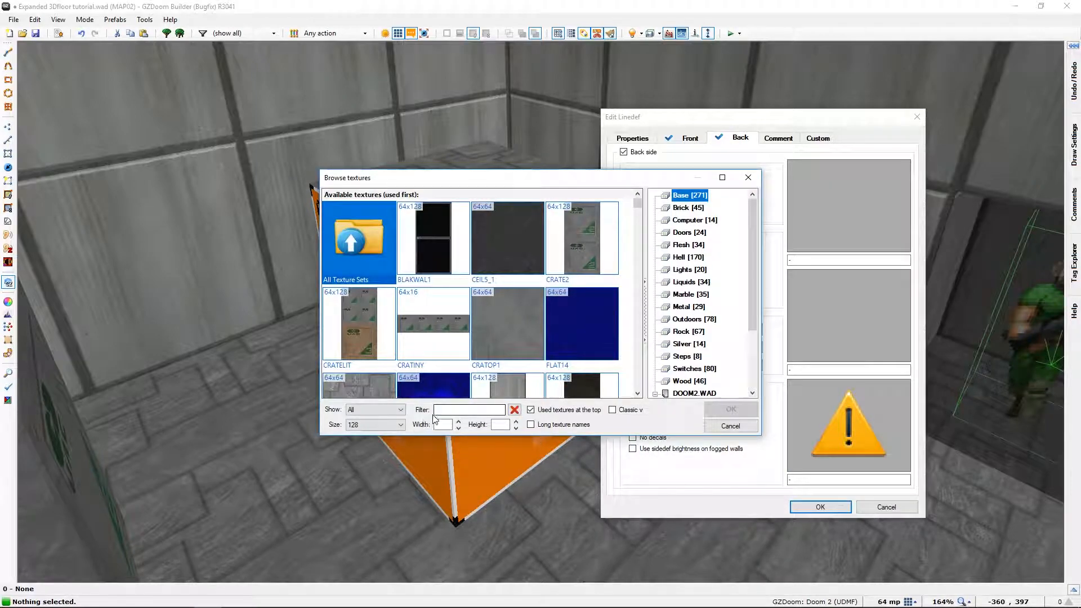
pyautogui.write('CRATE')
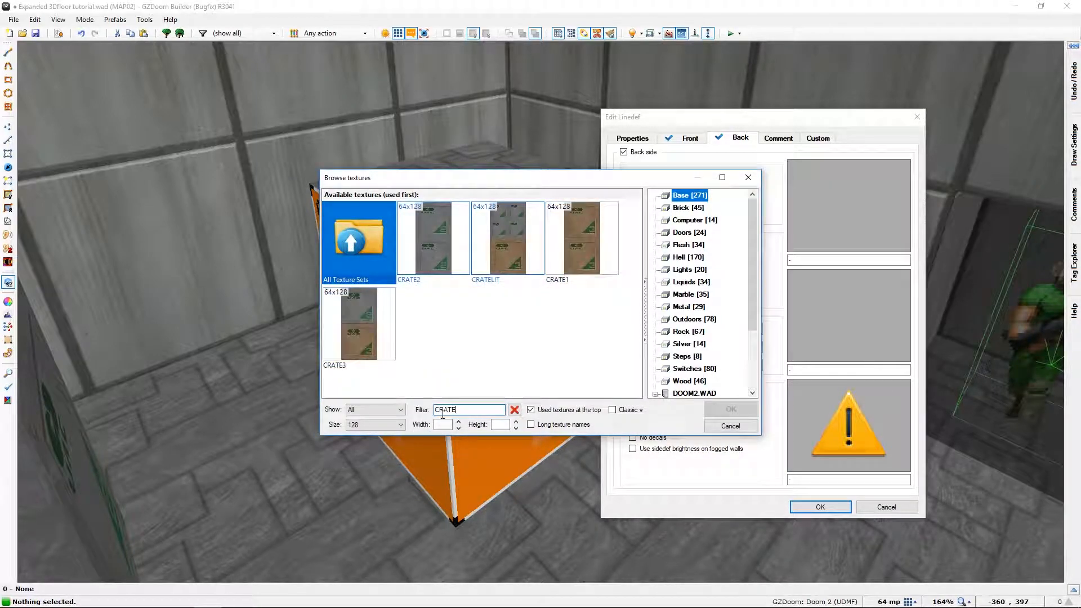
pyautogui.click(570, 281)
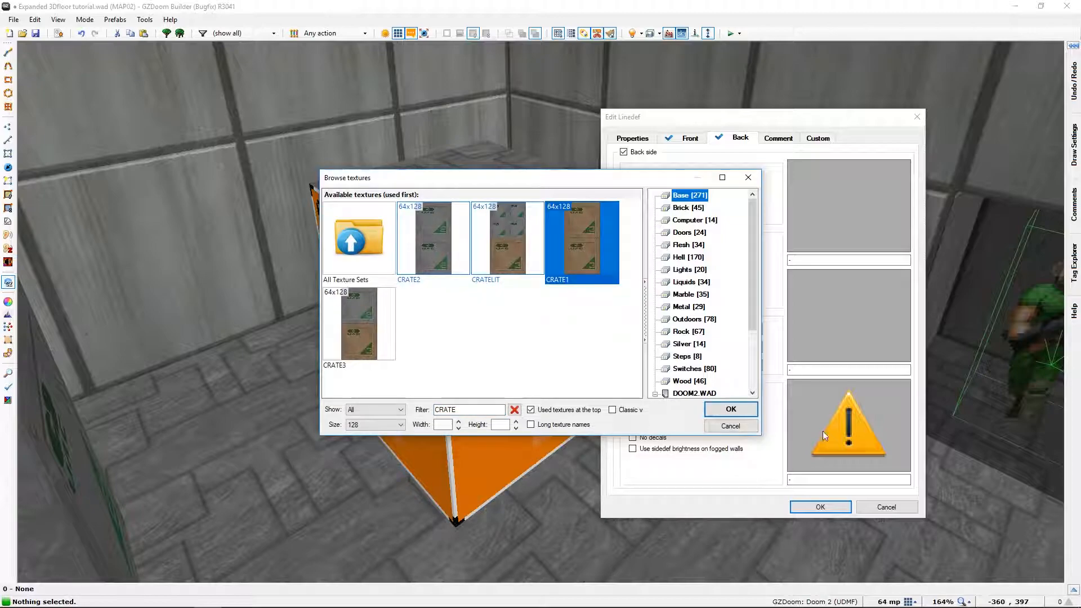
pyautogui.click(719, 415)
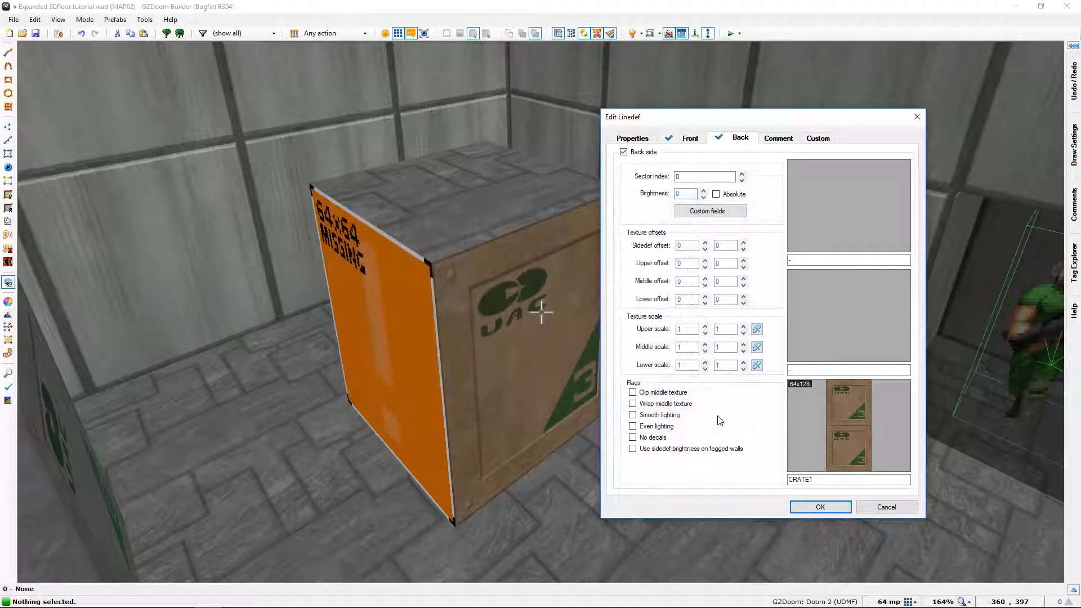
pyautogui.click(805, 508)
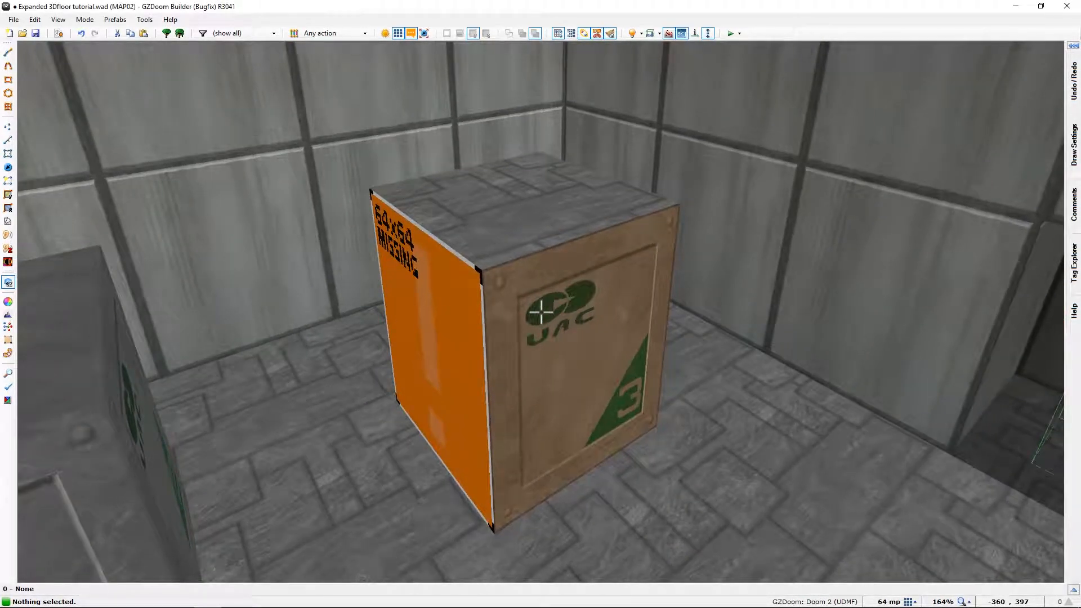
# Step: Copy the CRATE1 texture, flood-fill the block's remaining sides with it, and auto-align the textures horizontally
pyautogui.hotkey('ctrl', 'c')
pyautogui.press('a')
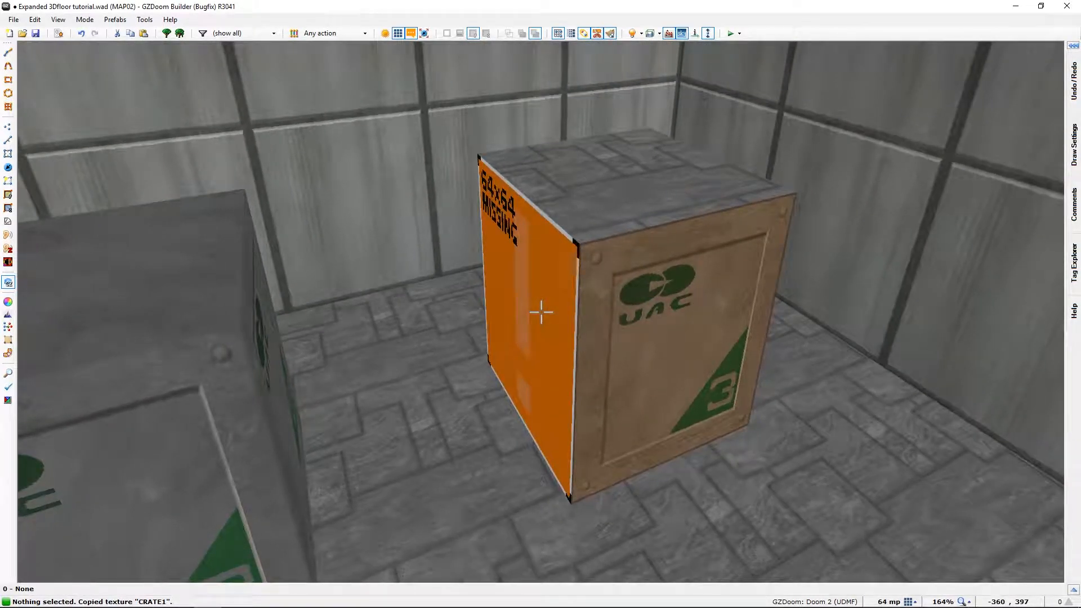
pyautogui.hotkey('ctrl', 'shift', 'v')
pyautogui.press('a')
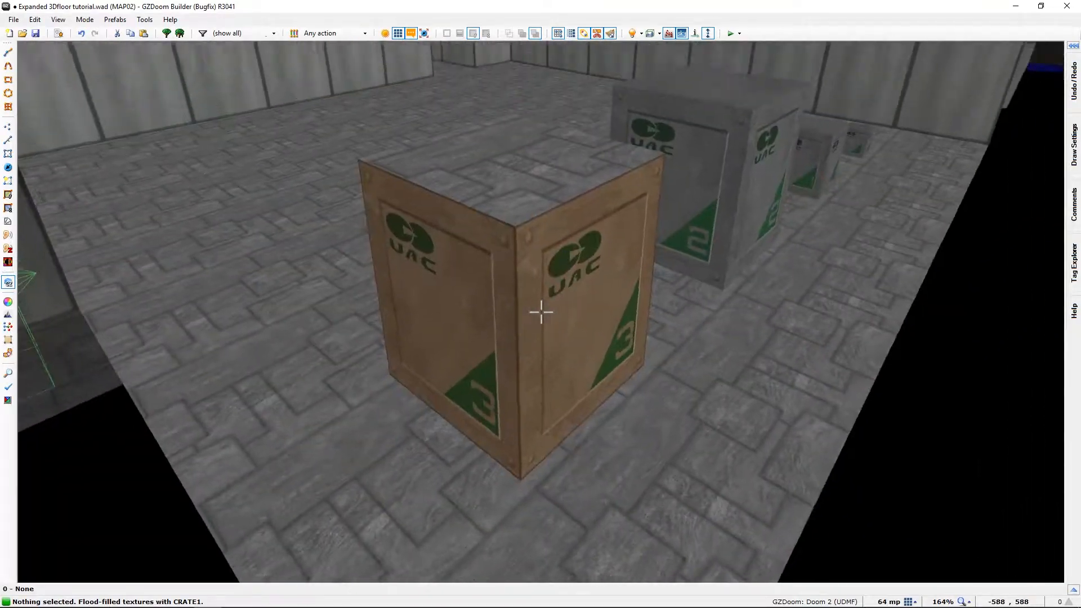
pyautogui.press('d')
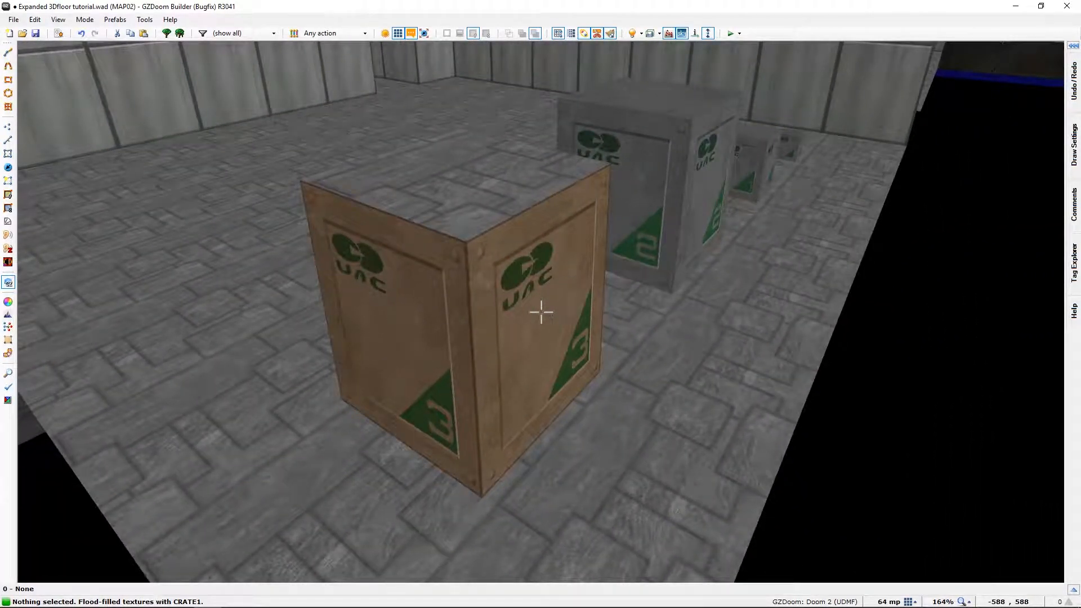
pyautogui.hotkey('shift', 'a')
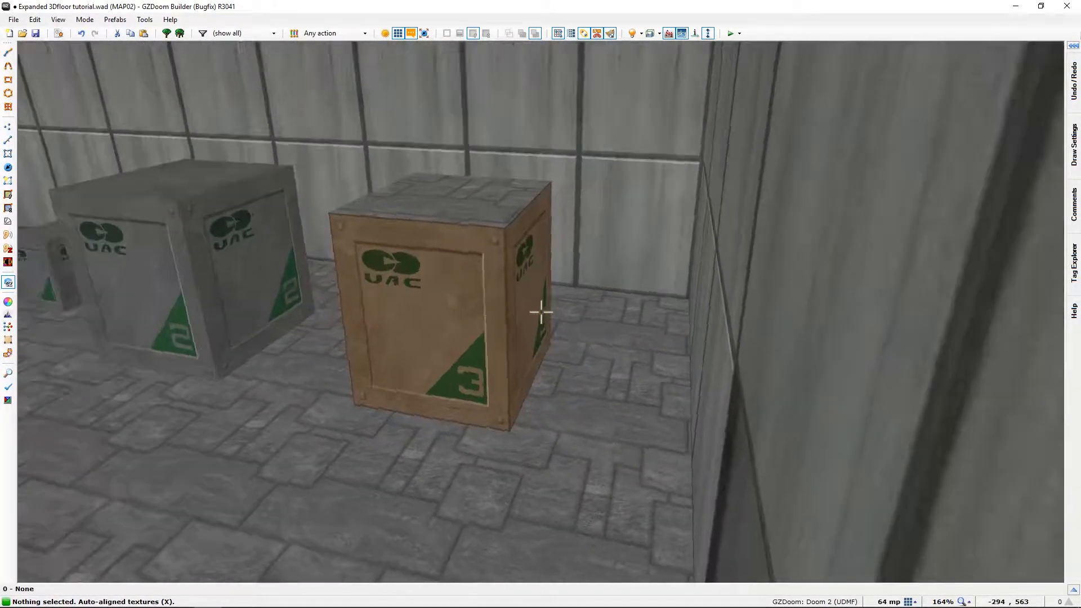
# Step: Set the floor texture on top of the brown crate to CRATOP2
pyautogui.press('s')
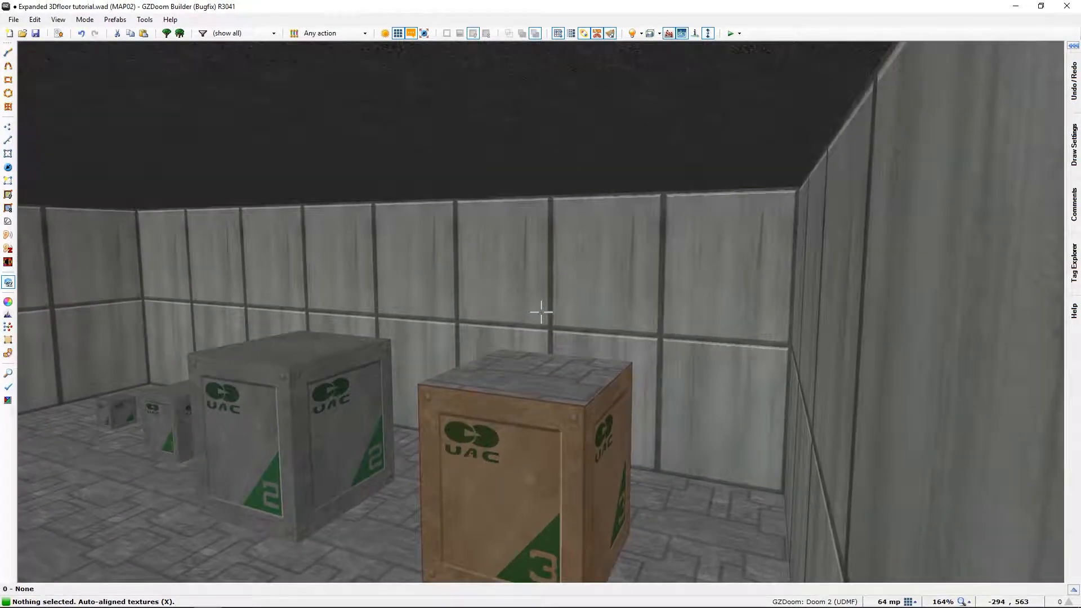
pyautogui.press('w')
pyautogui.rightClick(541, 312)
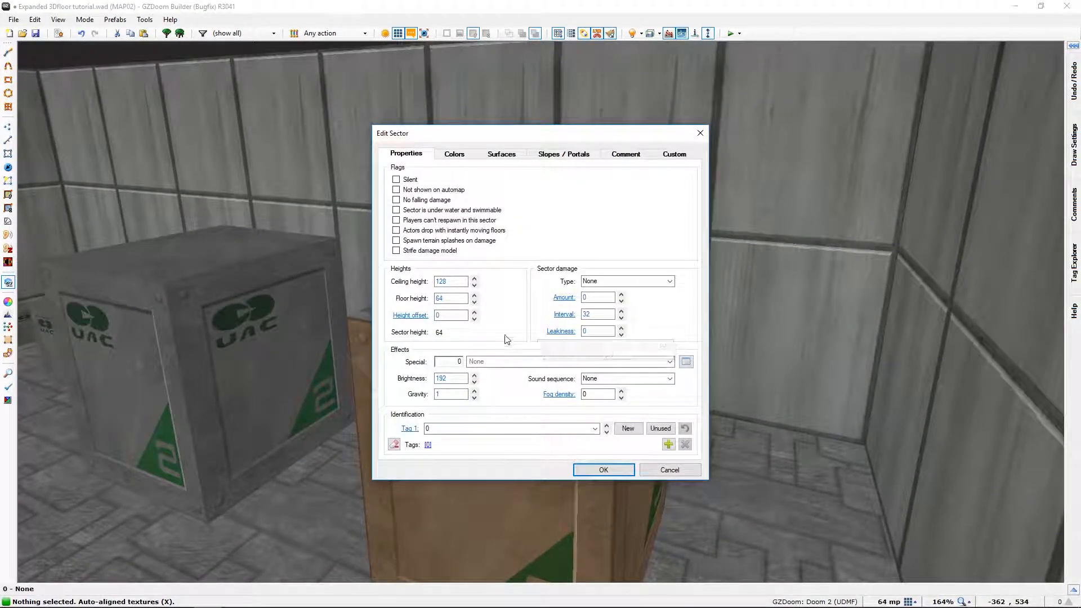
pyautogui.click(501, 153)
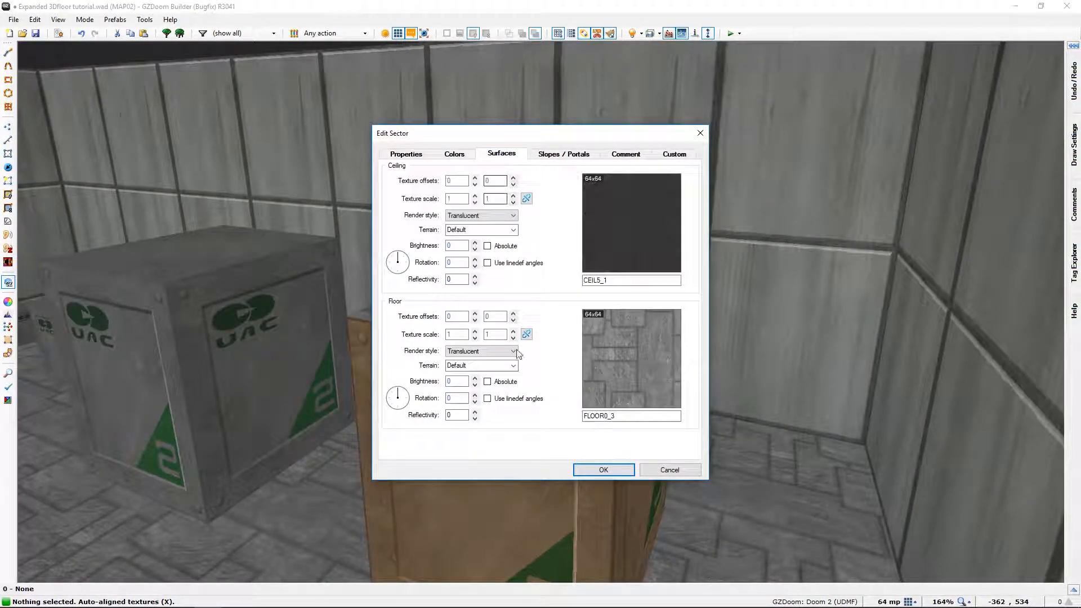
pyautogui.click(603, 374)
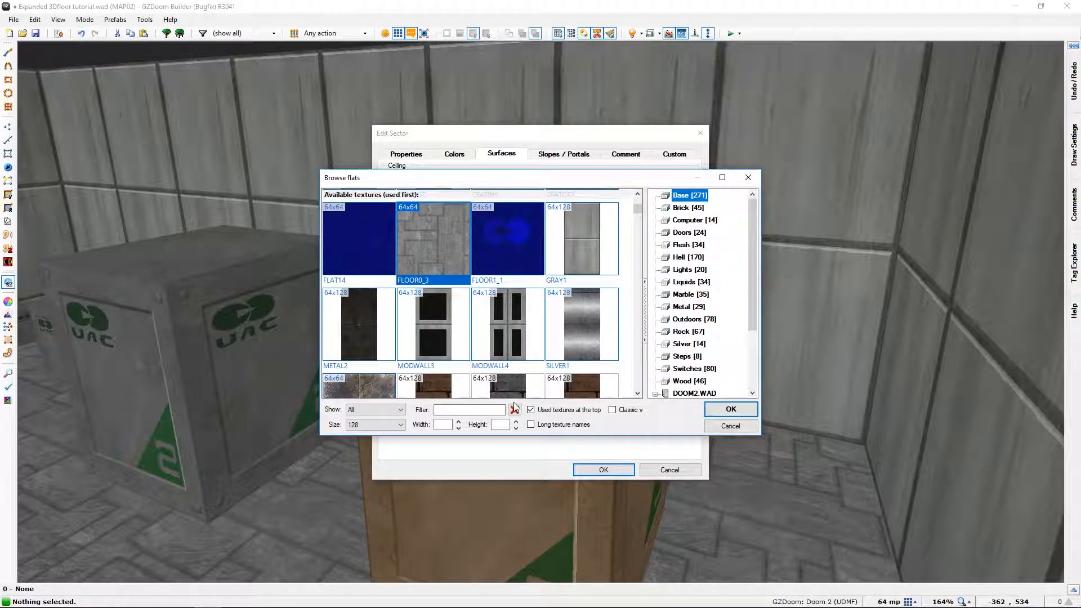
pyautogui.write('C')
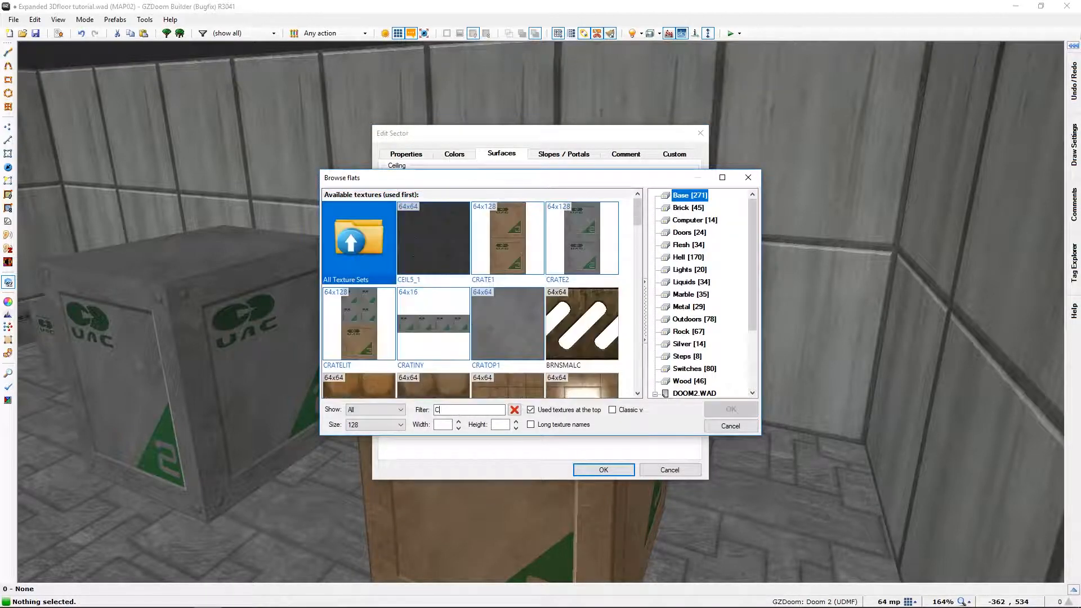
pyautogui.write('RAET')
pyautogui.press('BackSpace')
pyautogui.press('BackSpace')
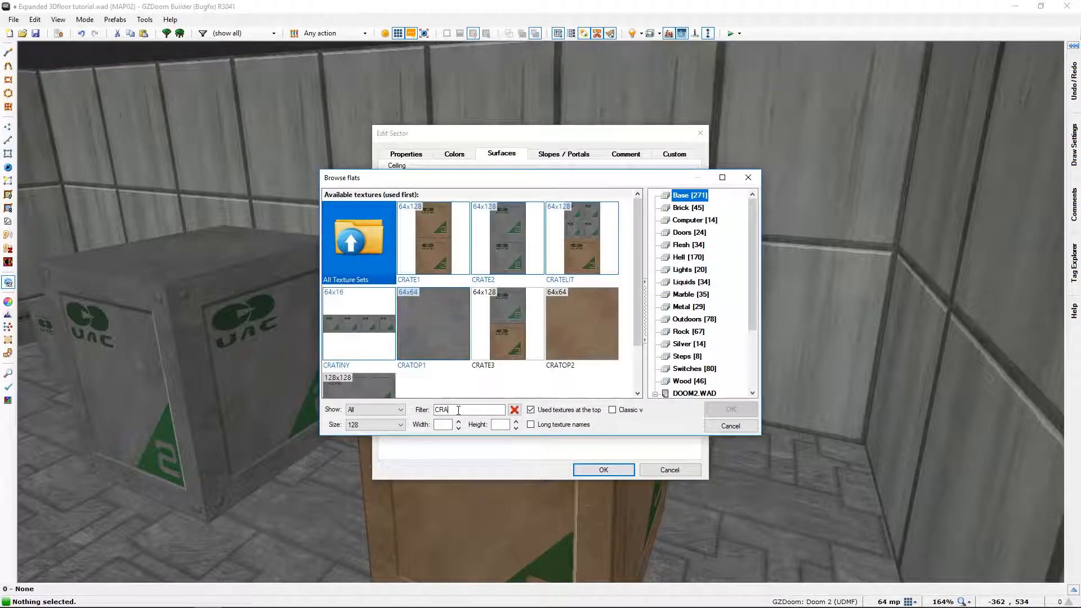
pyautogui.write('TE')
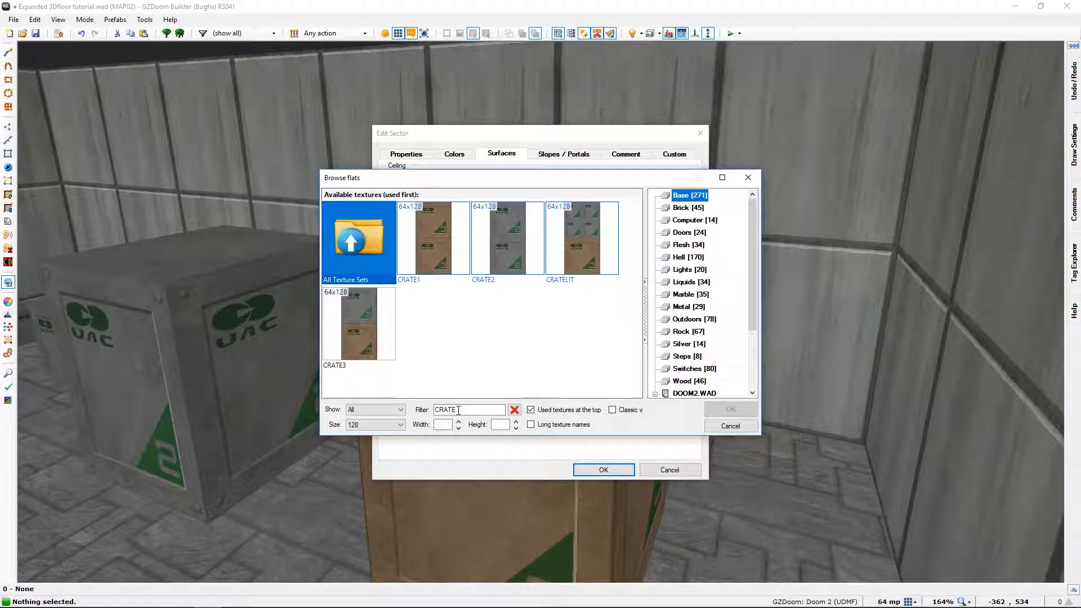
pyautogui.press('BackSpace')
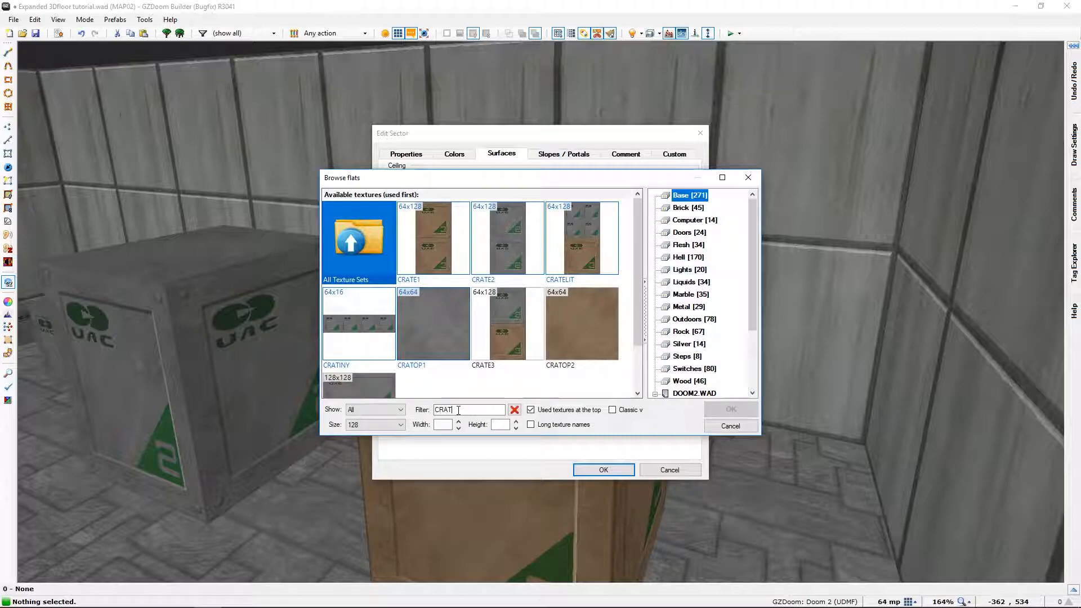
pyautogui.click(586, 337)
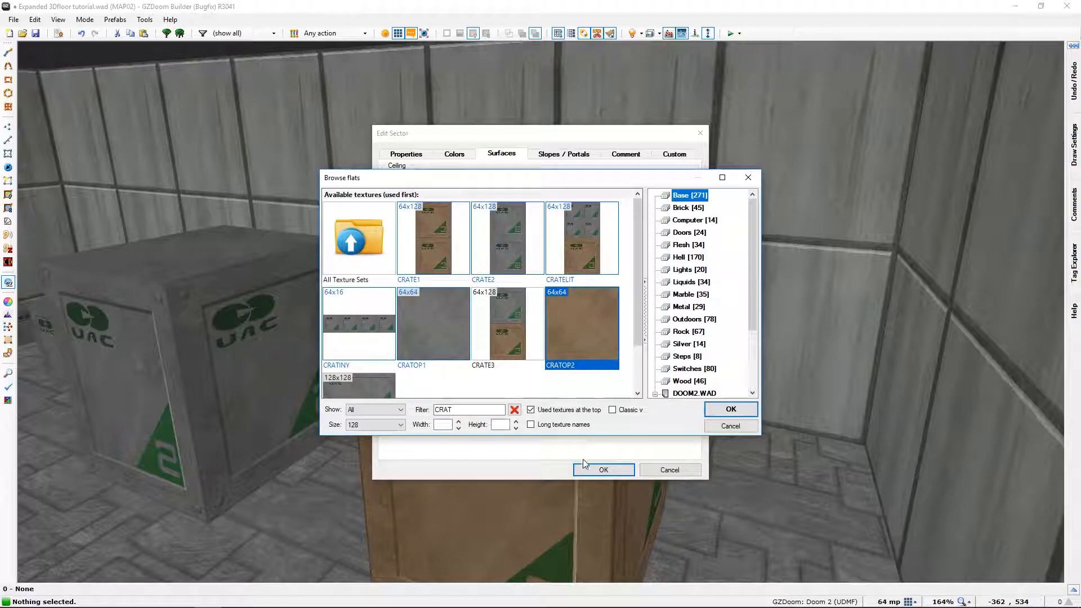
pyautogui.click(720, 411)
pyautogui.click(604, 470)
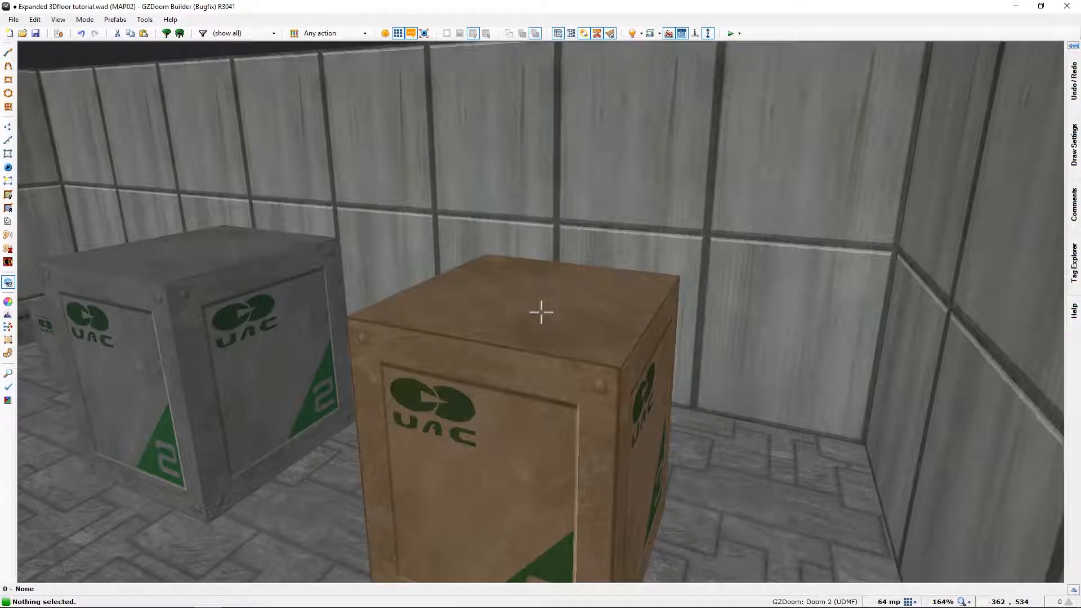
# Step: Paste the copied CRATE1 texture onto the top surface of the brown crate
pyautogui.press('s')
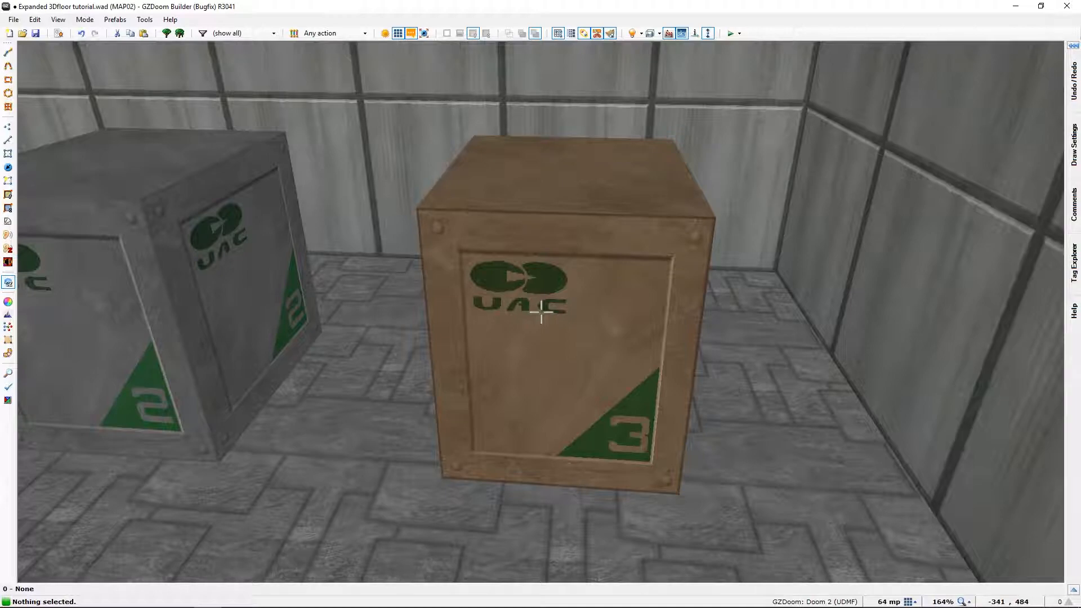
pyautogui.hotkey('ctrl', 'v')
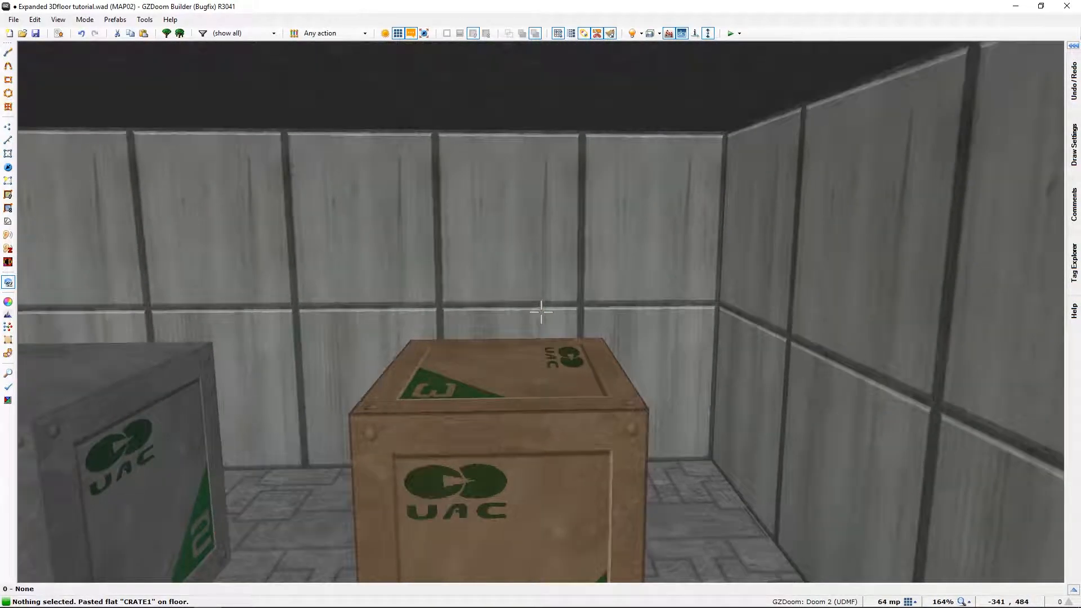
# Step: Undo the CRATE1 paste on the brown crate's top surface
pyautogui.press('w')
pyautogui.press('s')
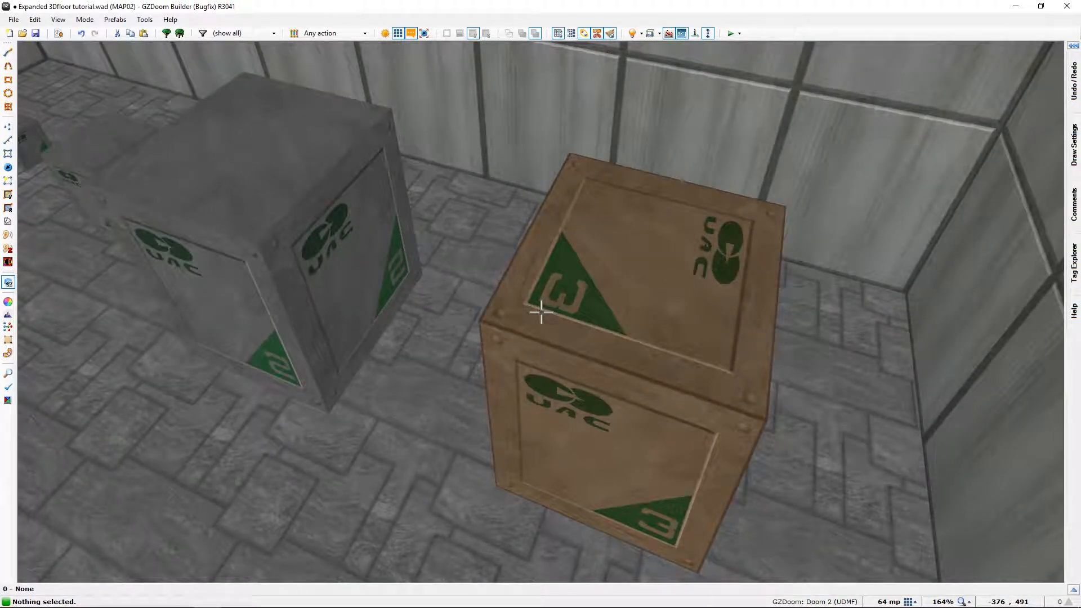
pyautogui.hotkey('ctrl', 'z')
pyautogui.press('w')
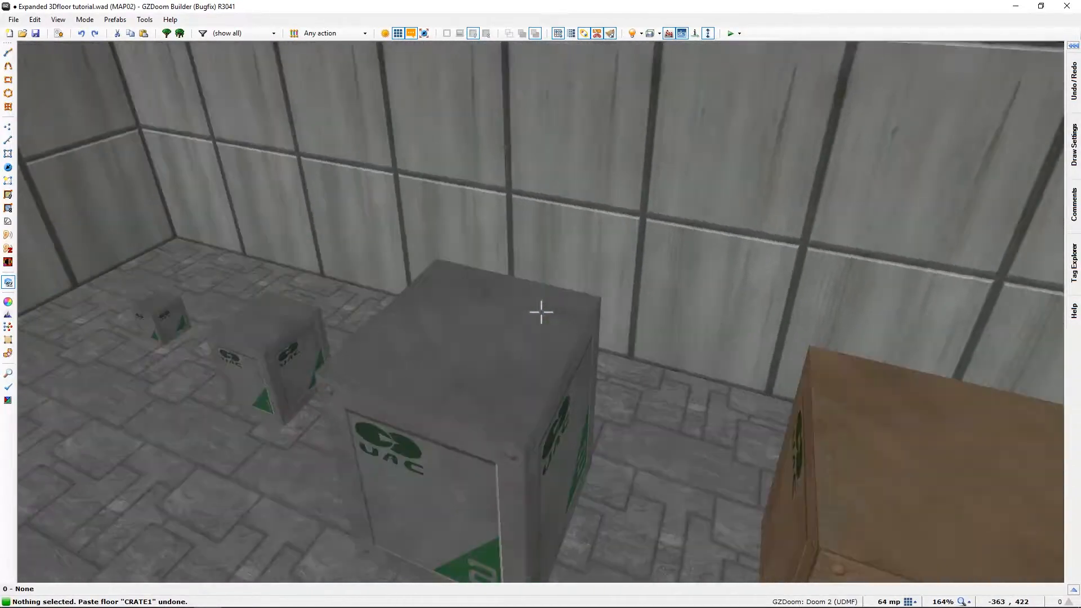
# Step: Inspect the textures and sizes of the four crates from several angles in the 3D view
pyautogui.moveTo(540, 312)
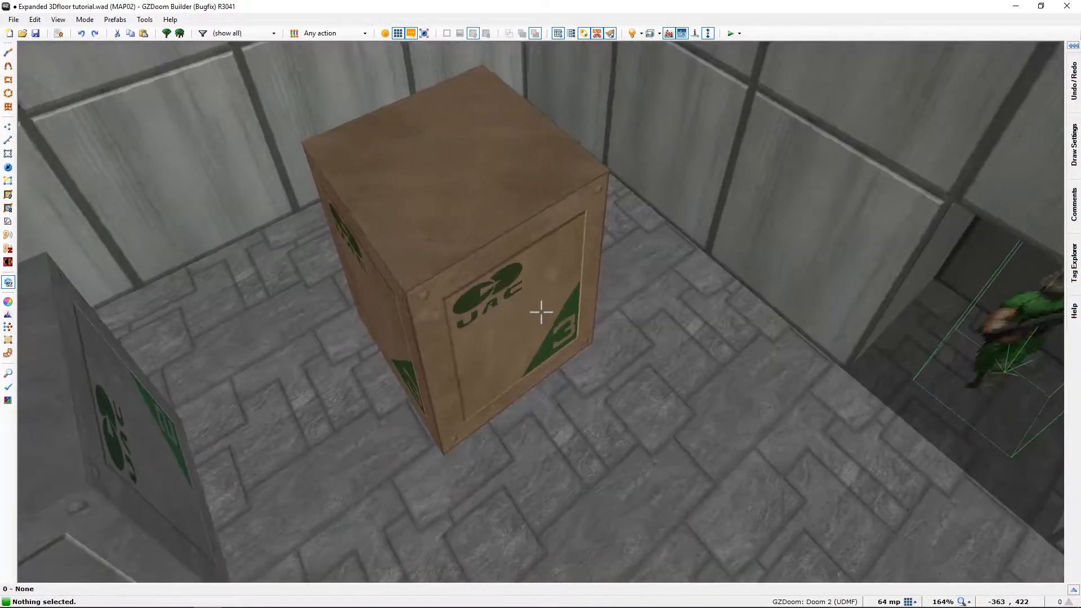
pyautogui.press('d')
pyautogui.press('a')
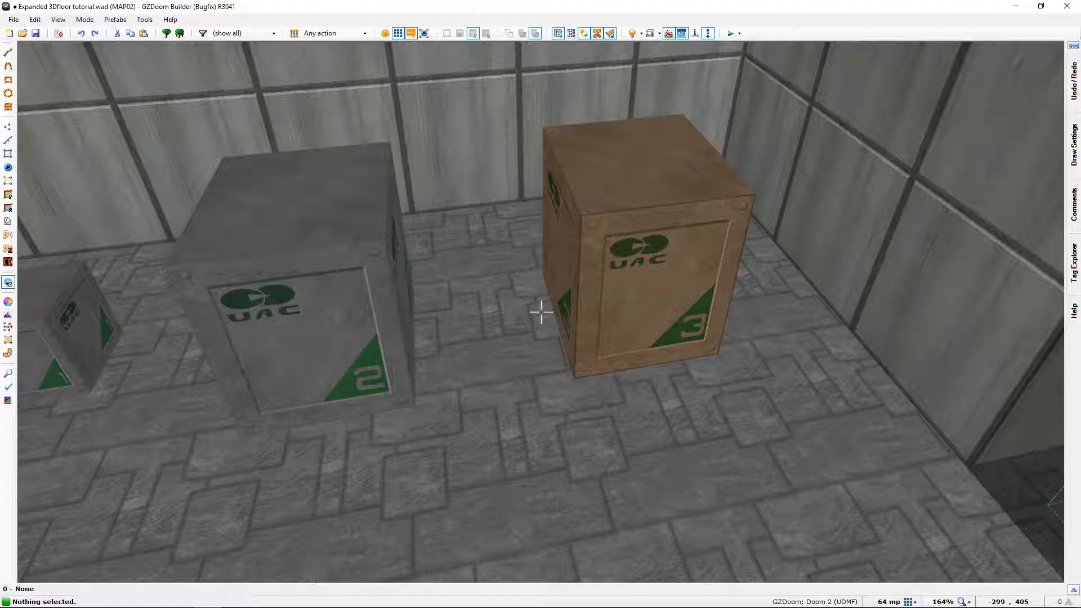
pyautogui.press('q')
pyautogui.moveTo(522, 375); pyautogui.dragTo(518, 296, button='middle')
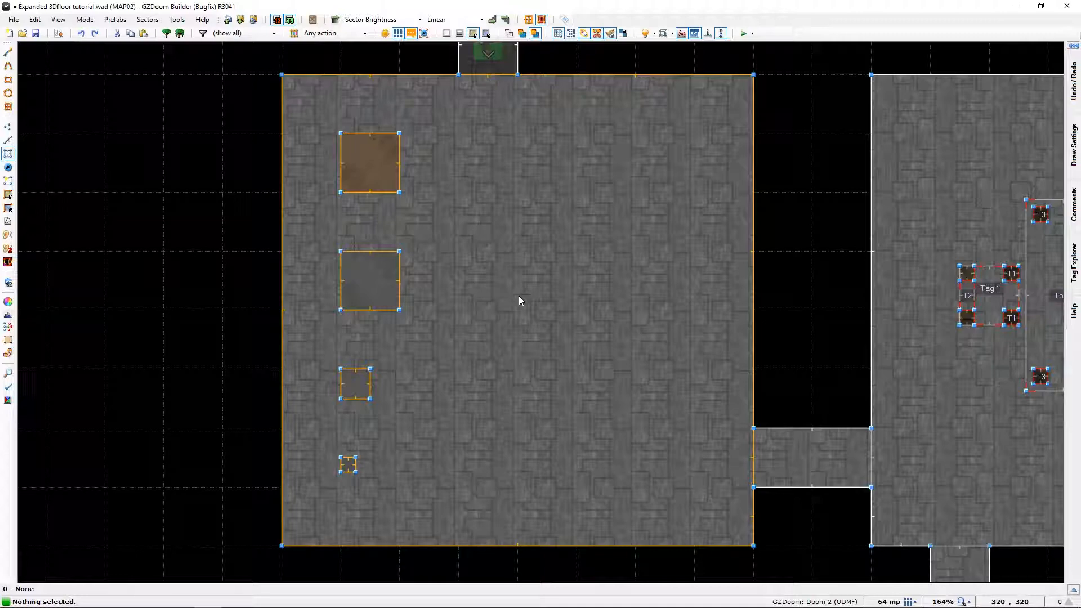
pyautogui.press('w')
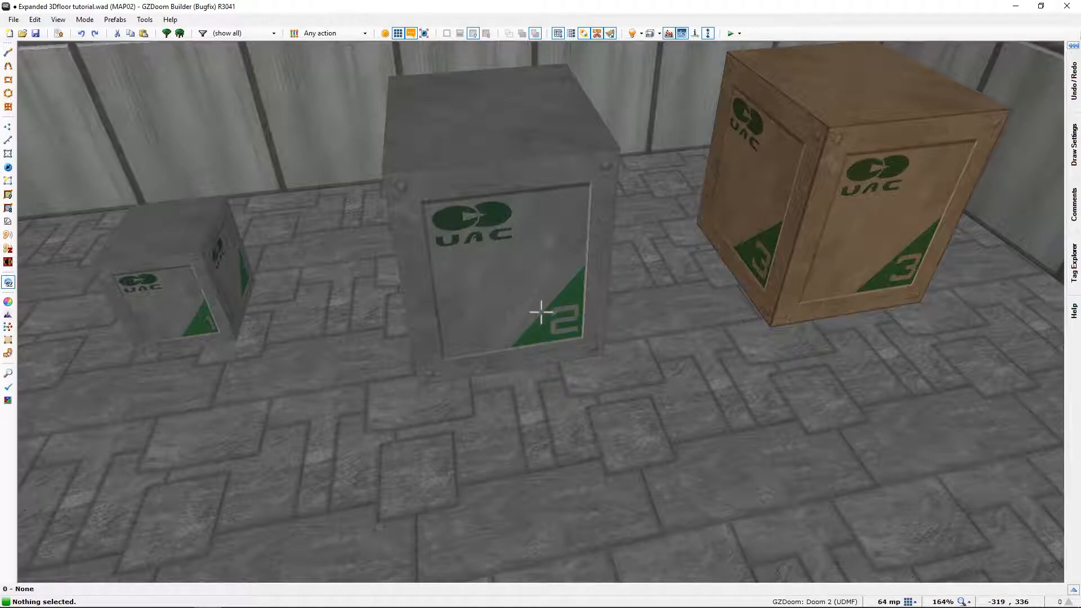
pyautogui.press('w')
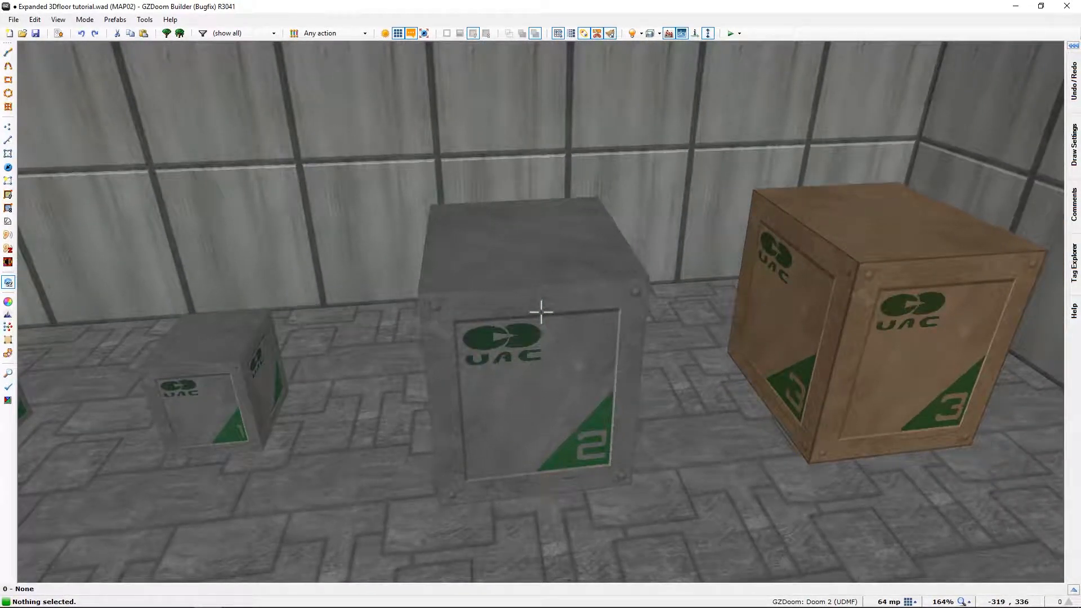
pyautogui.press('s')
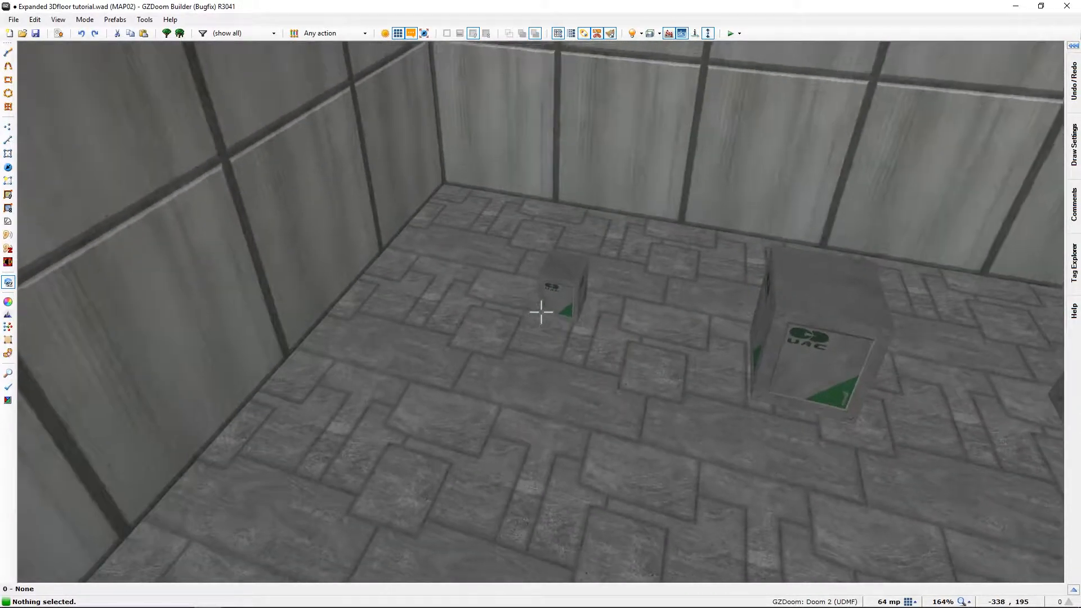
pyautogui.press('w')
pyautogui.press('d')
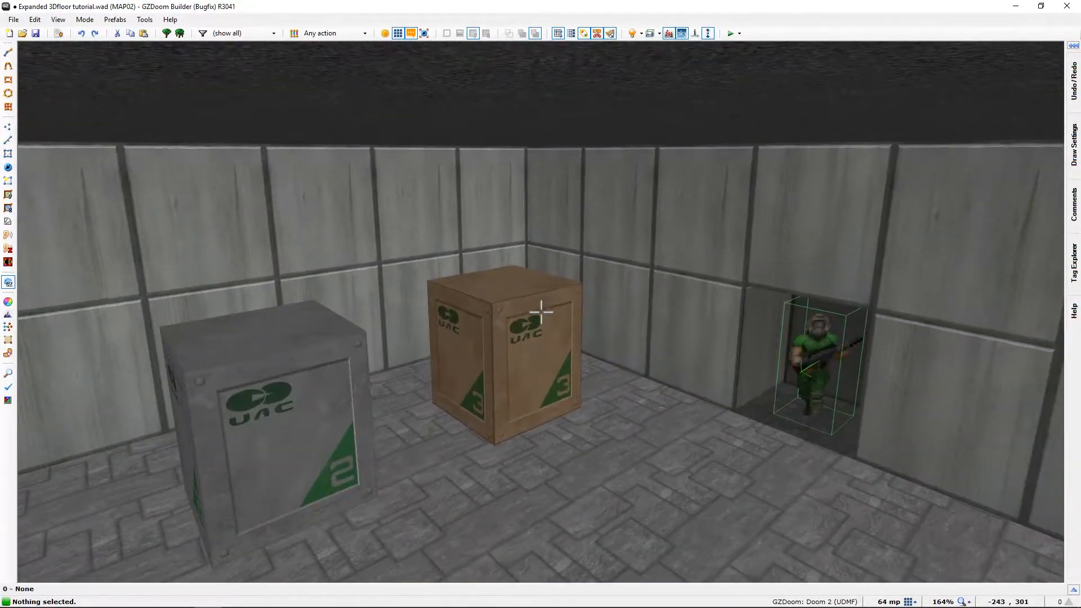
pyautogui.press('s')
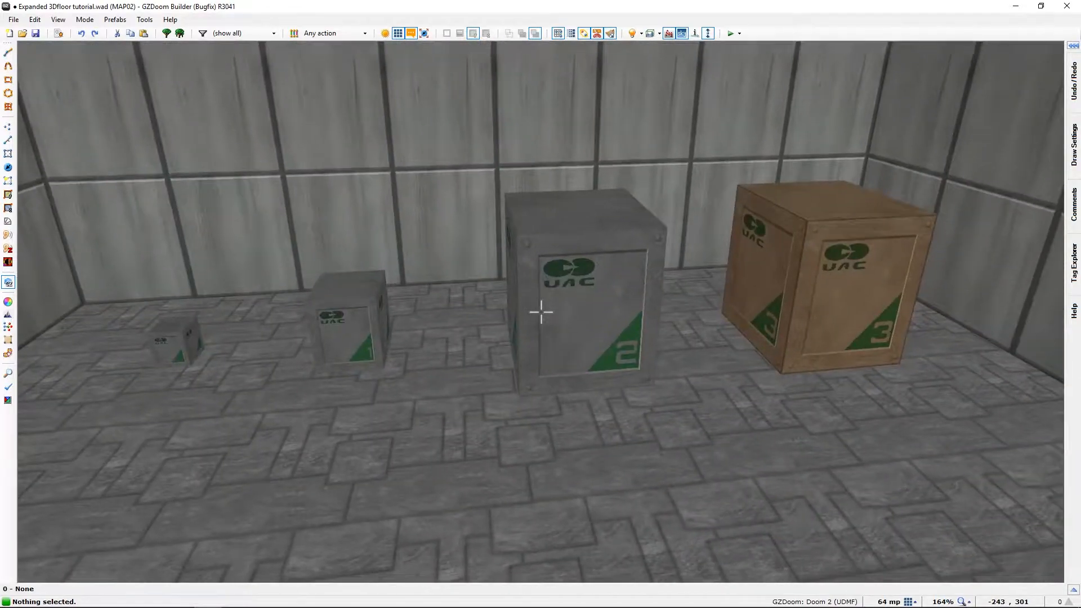
# Step: Return to the 2D map and select the brown crate's four linedefs in Linedefs mode
pyautogui.press('q')
pyautogui.moveTo(413, 295); pyautogui.dragTo(458, 302, button='middle')
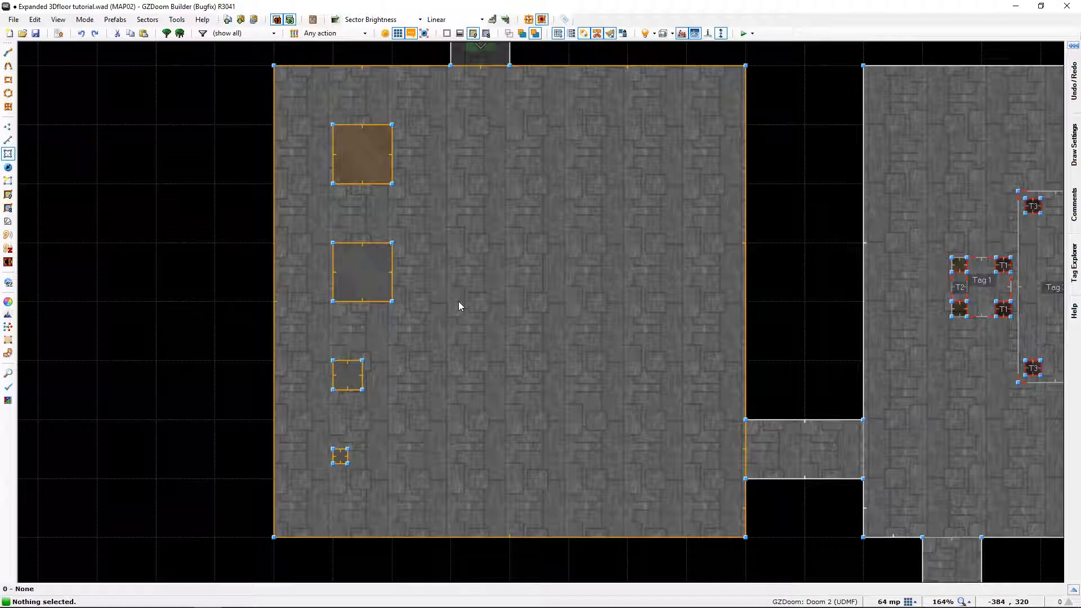
pyautogui.press('l')
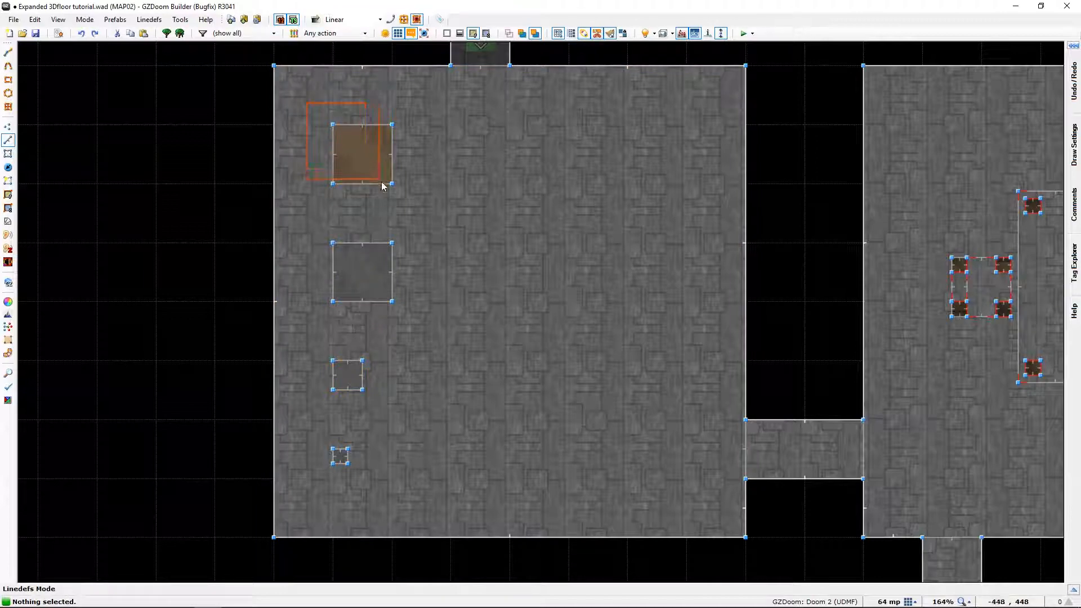
pyautogui.click(416, 205)
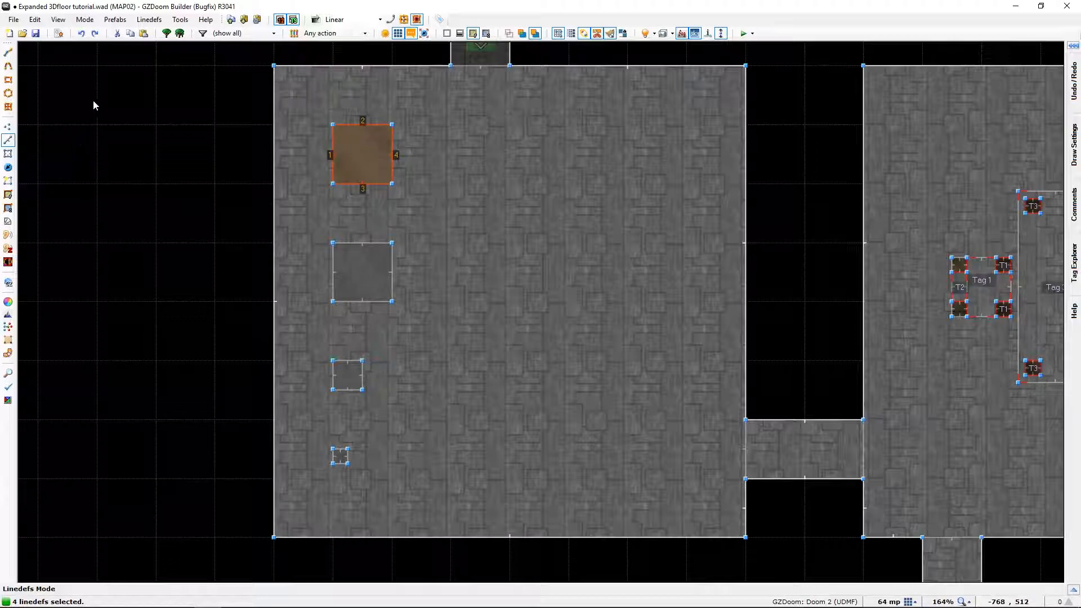
# Step: Start creating a prefab from the selected linedefs and browse to the Crates folder inside Prefabs as its save location
pyautogui.click(116, 22)
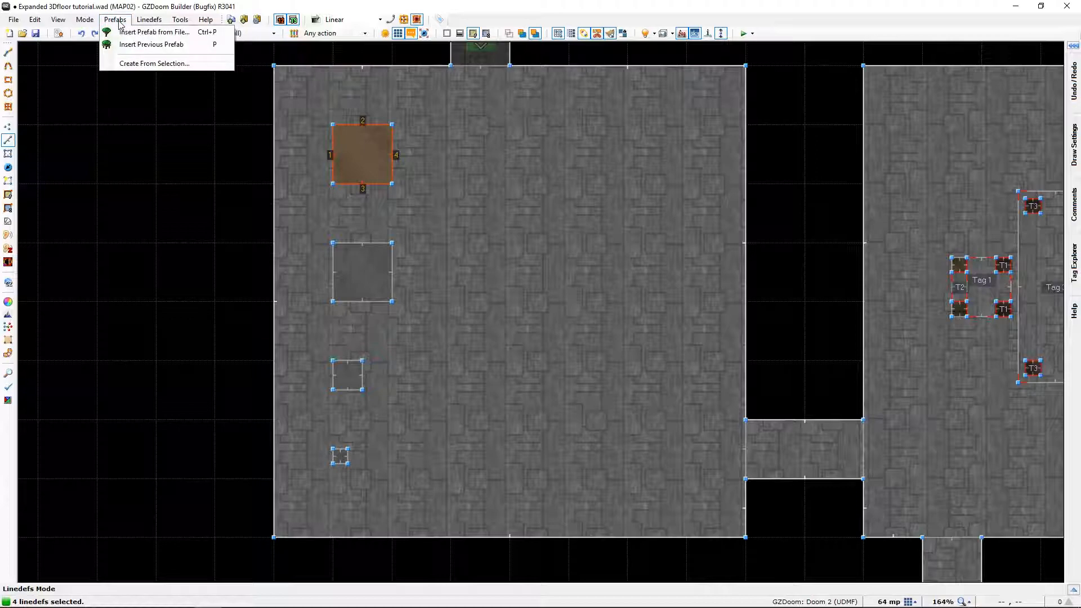
pyautogui.click(153, 63)
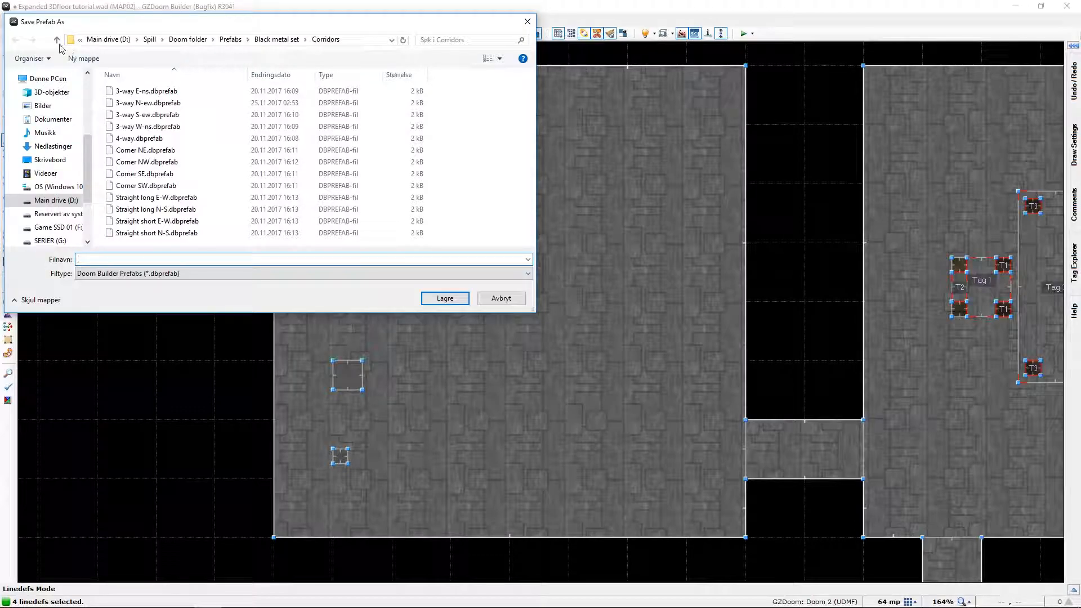
pyautogui.click(57, 40)
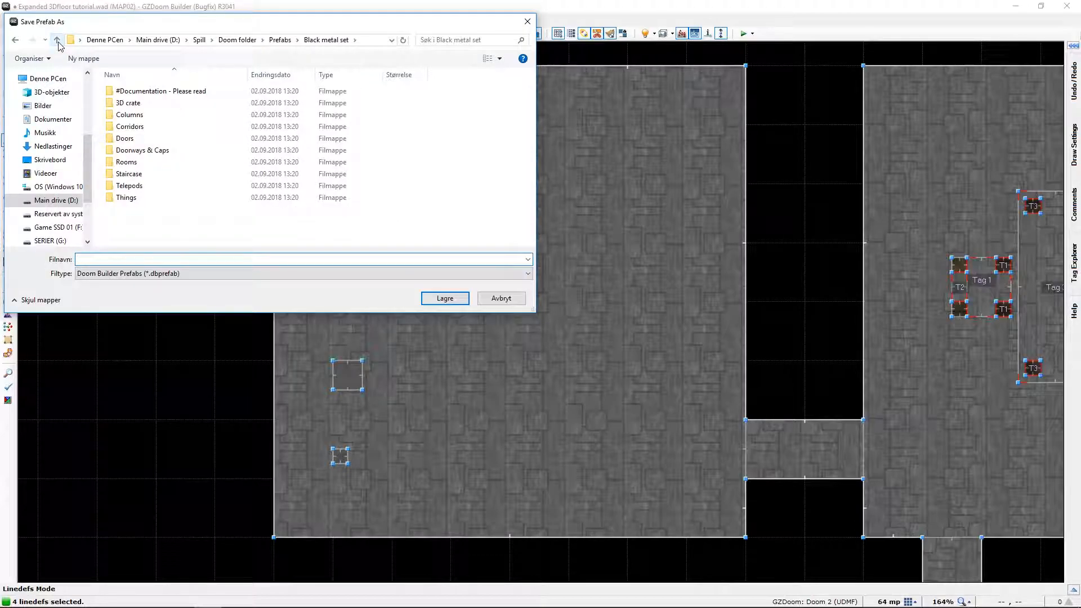
pyautogui.click(57, 41)
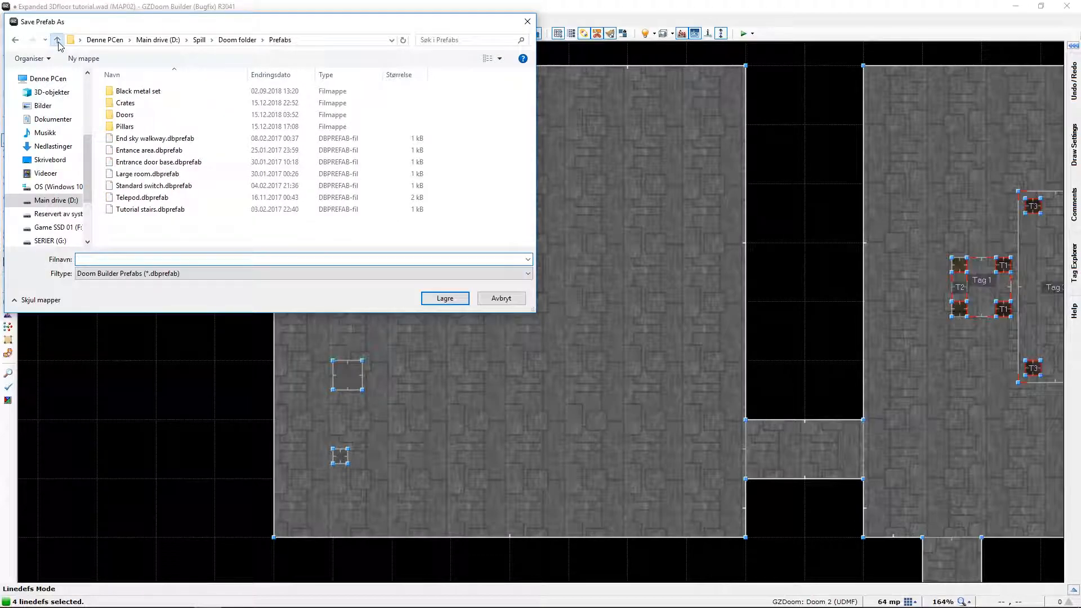
pyautogui.doubleClick(115, 103)
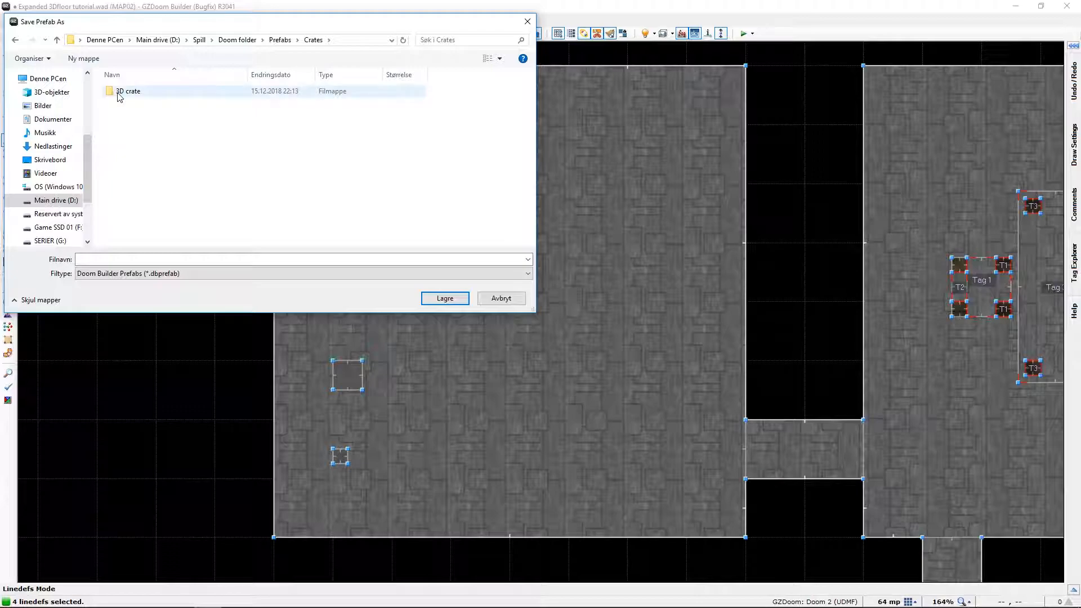
pyautogui.click(134, 258)
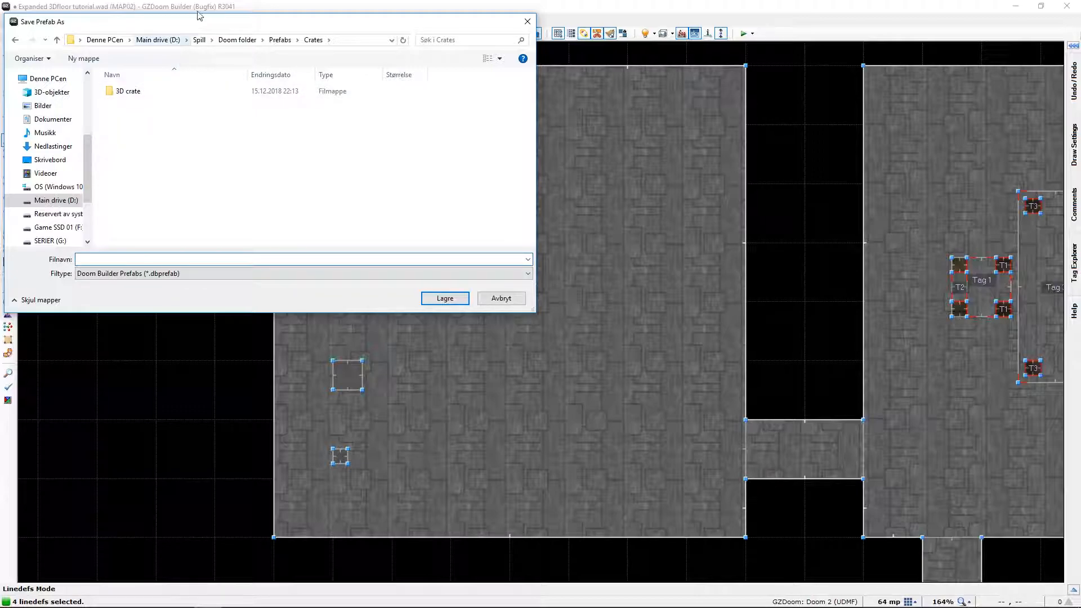
pyautogui.moveTo(205, 25); pyautogui.dragTo(593, 171)
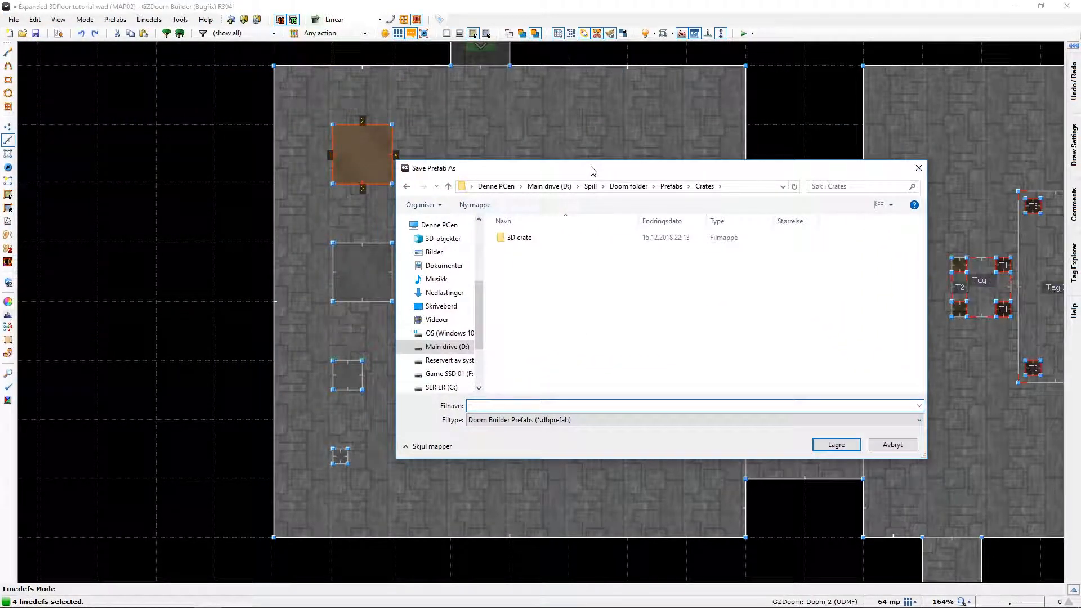
# Step: Save the brown crate prefab as "Crate 64x64 Brown" and clear the selection
pyautogui.write('64')
pyautogui.press('Home')
pyautogui.write('Crate')
pyautogui.write('64')
pyautogui.write(' Brown')
pyautogui.press('Return')
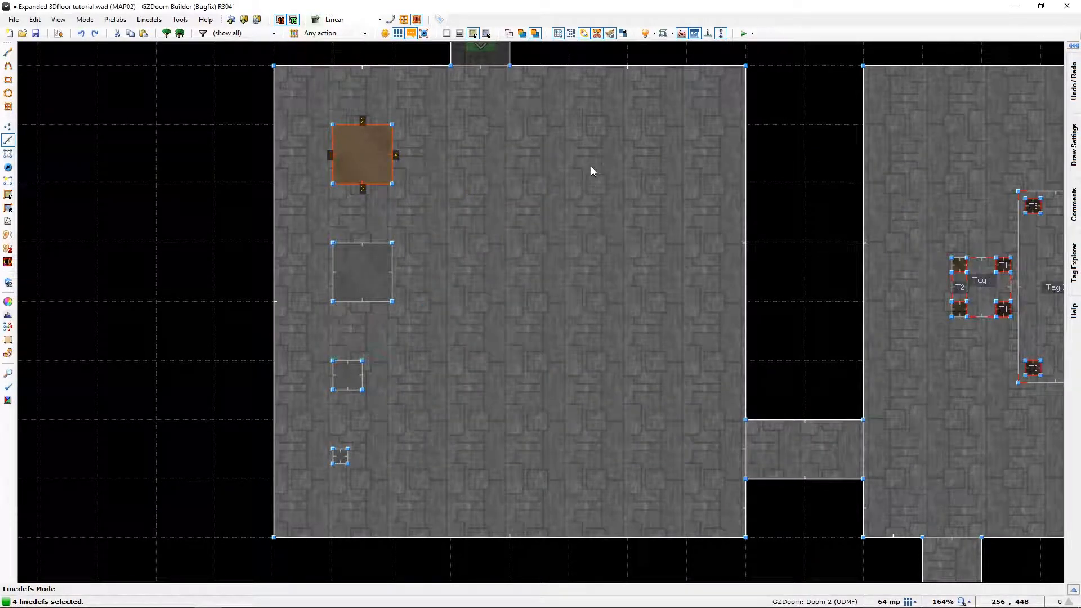
pyautogui.press('Escape')
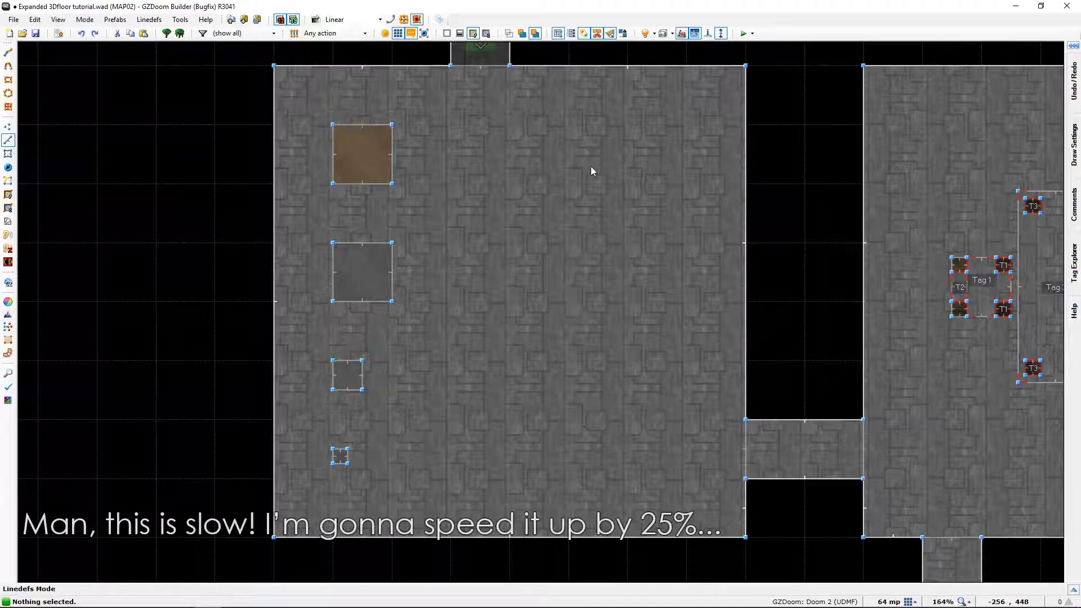
# Step: Select the large gray crate's four linedefs, save them as the prefab "Crate 64x64 Gray", and clear the selection
pyautogui.moveTo(307, 225); pyautogui.dragTo(400, 329)
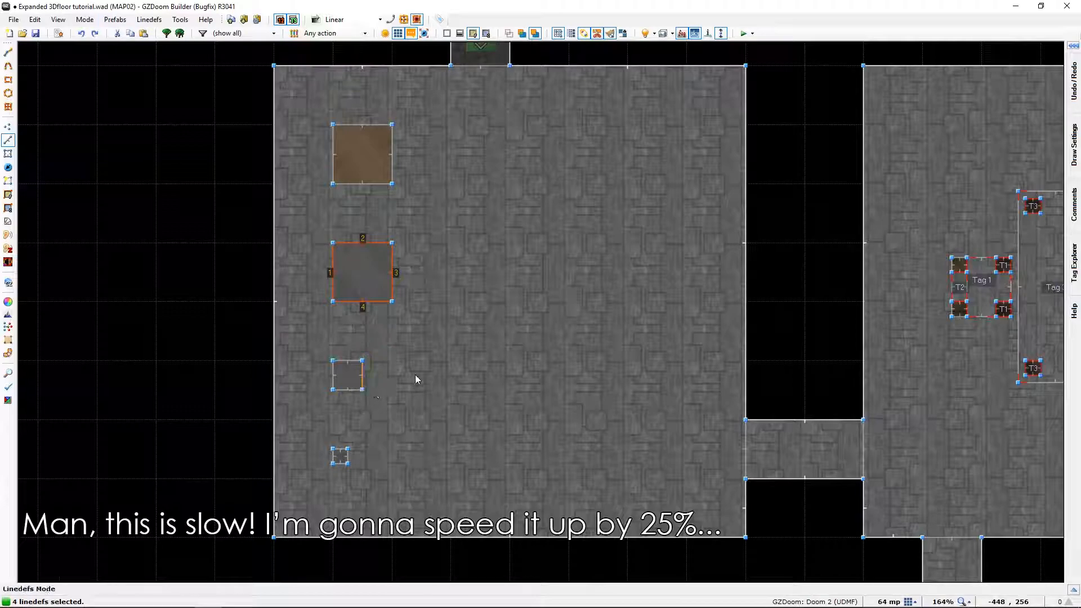
pyautogui.click(115, 19)
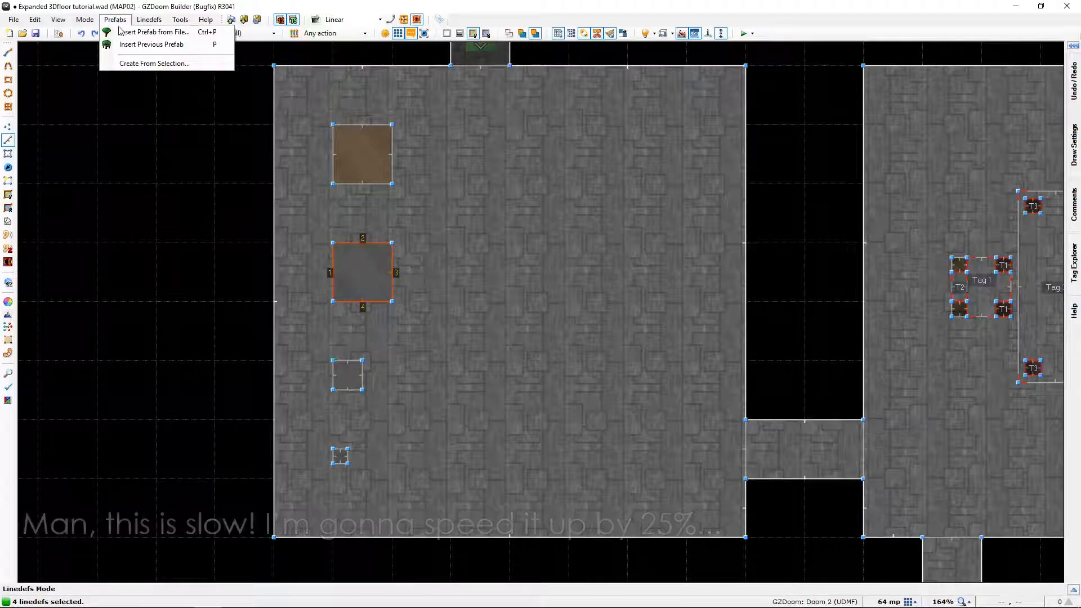
pyautogui.click(138, 65)
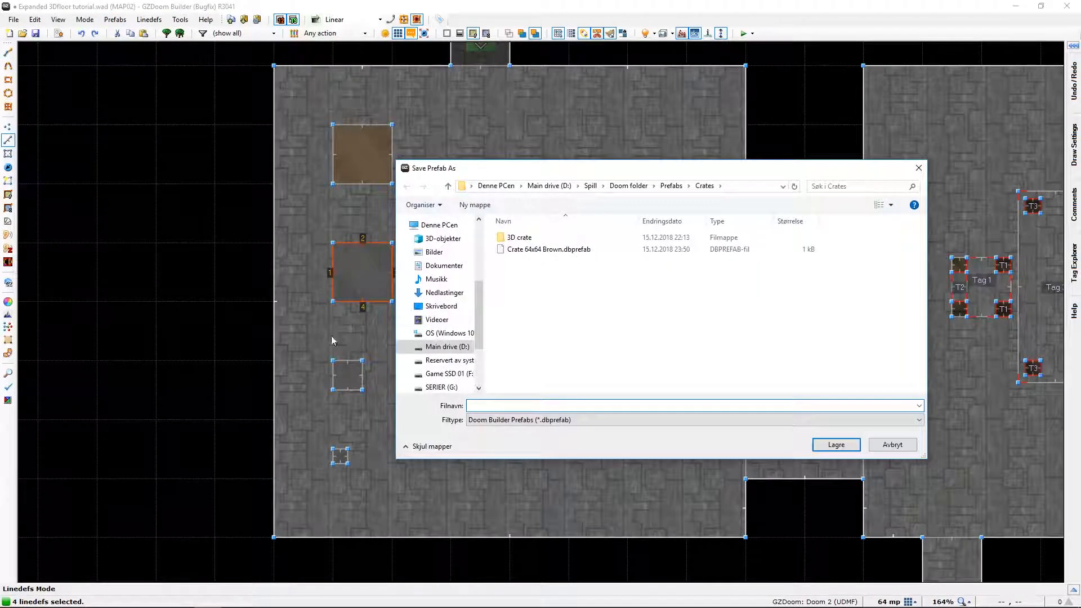
pyautogui.write('Crate')
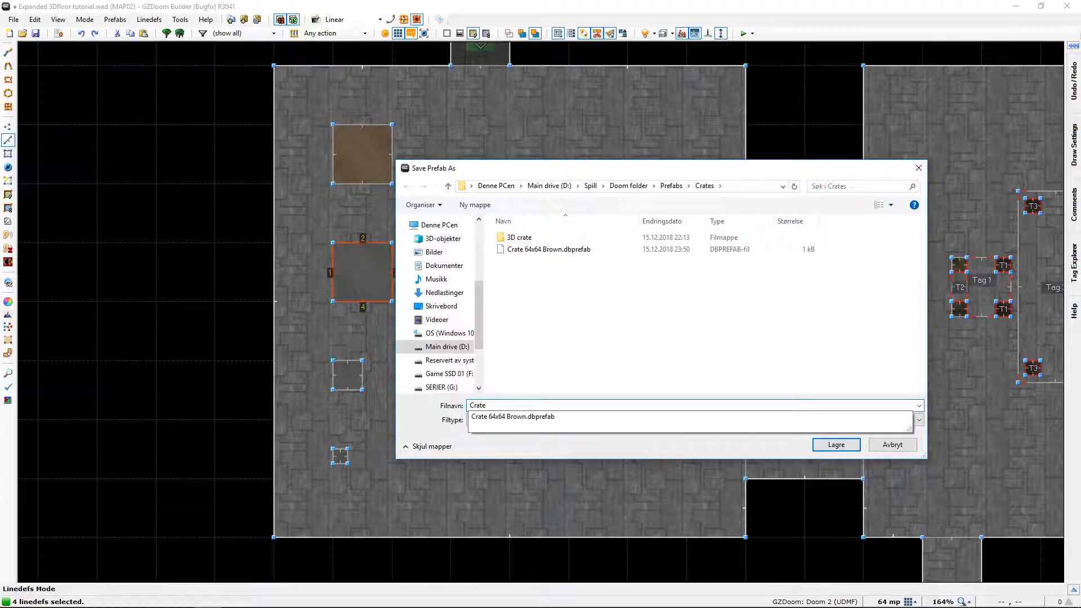
pyautogui.write(' 64x64 Gray')
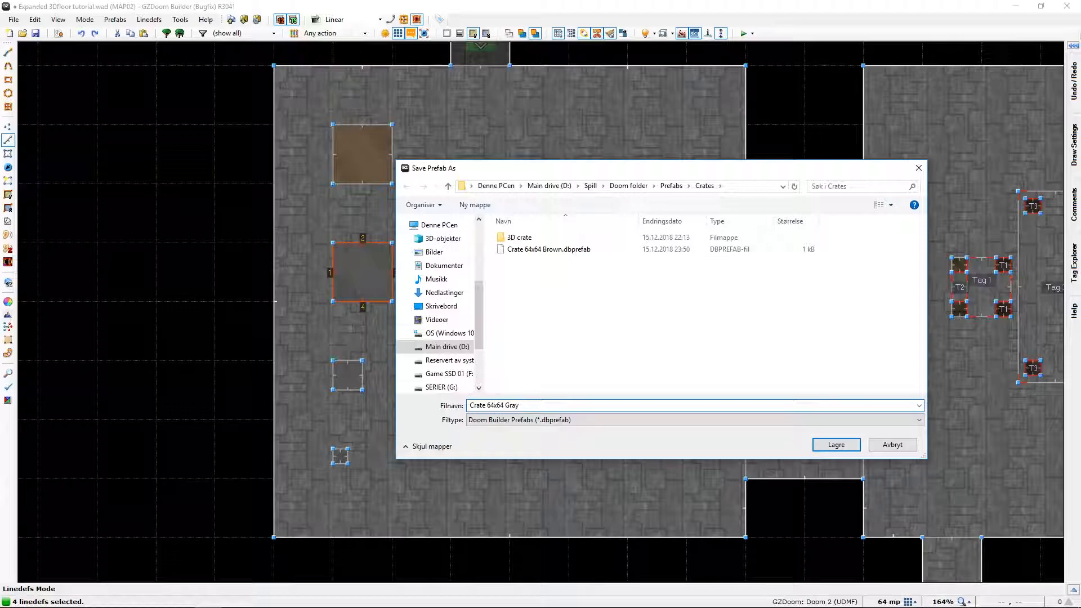
pyautogui.press('Return')
pyautogui.click(342, 338)
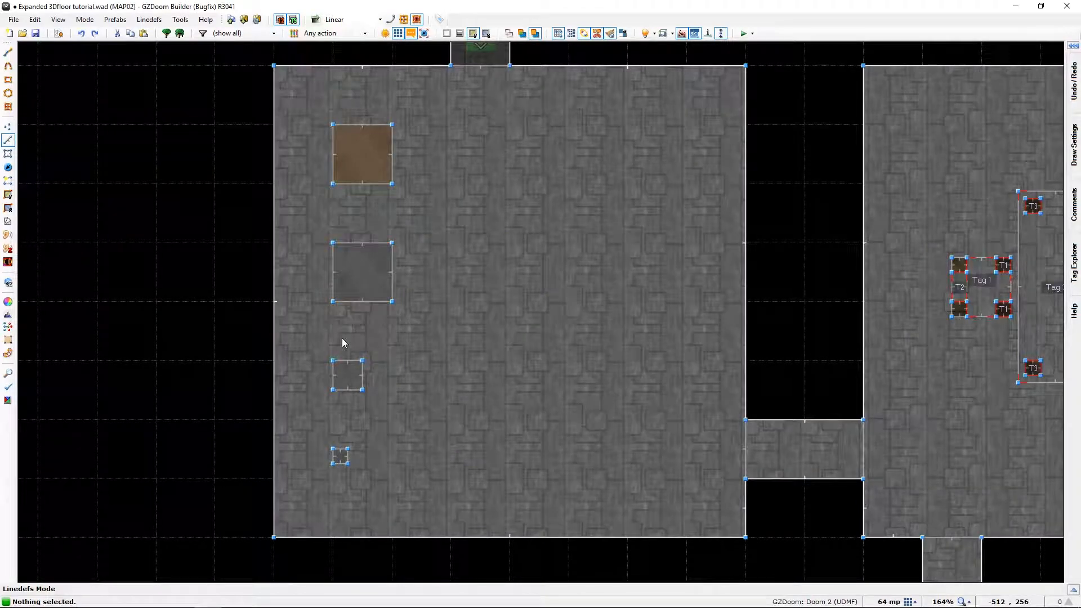
# Step: Select the medium gray crate's four linedefs, save them as the prefab "Crate 32x32 Gray", and clear the selection
pyautogui.moveTo(300, 335); pyautogui.dragTo(393, 415)
pyautogui.click(115, 19)
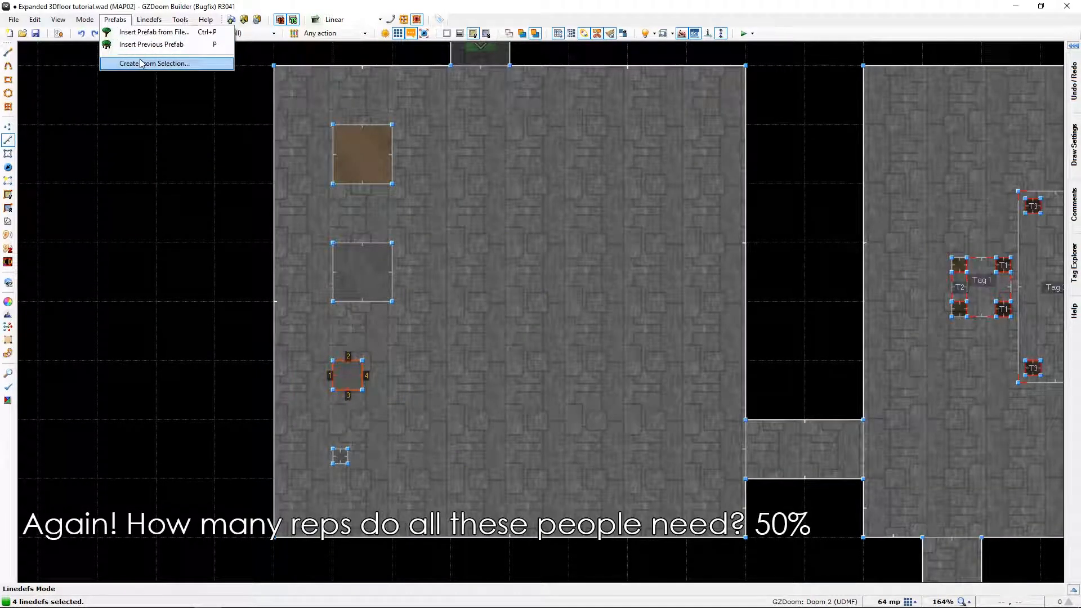
pyautogui.click(144, 64)
pyautogui.write('Crate')
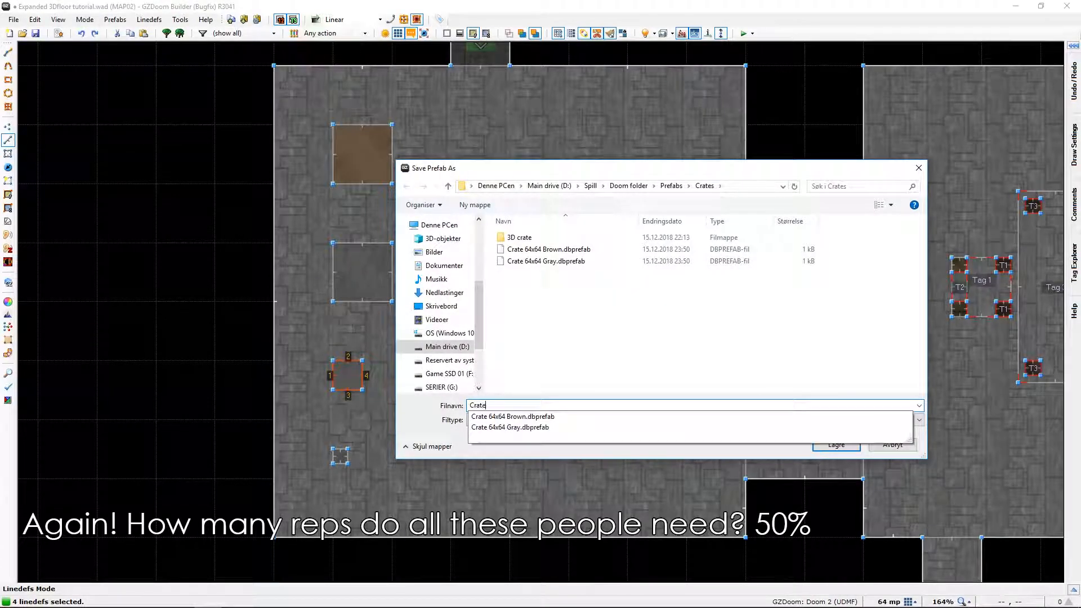
pyautogui.write(' 32')
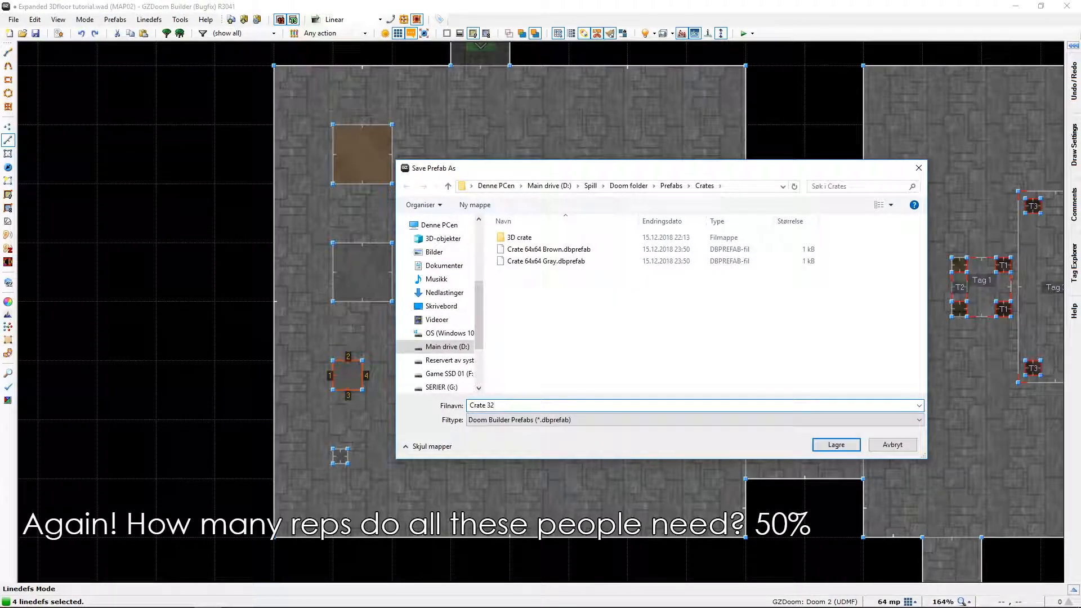
pyautogui.write('x32 Gray')
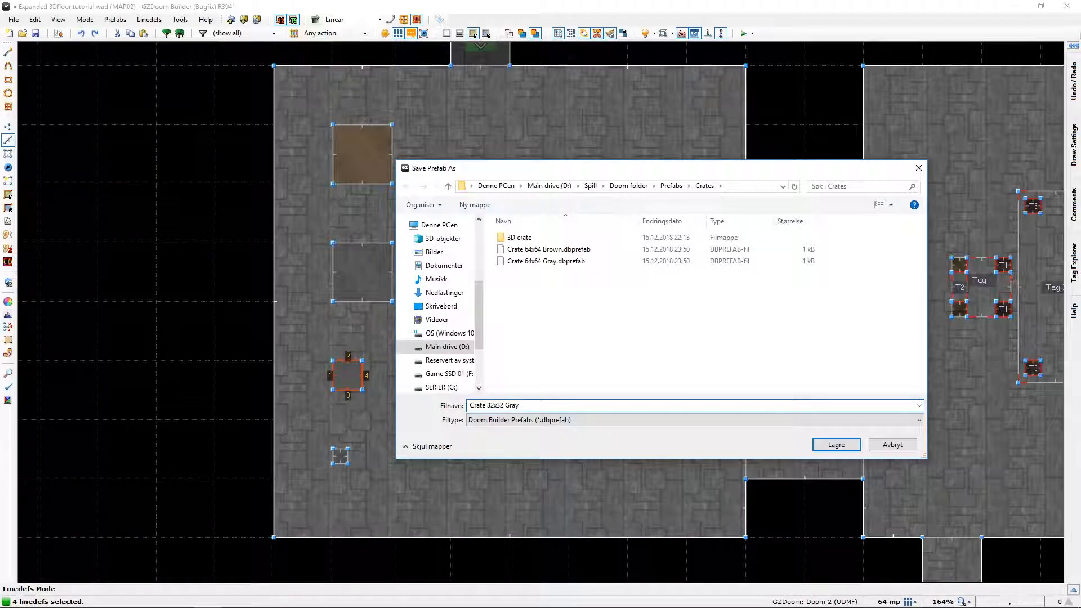
pyautogui.press('Return')
pyautogui.click(394, 310)
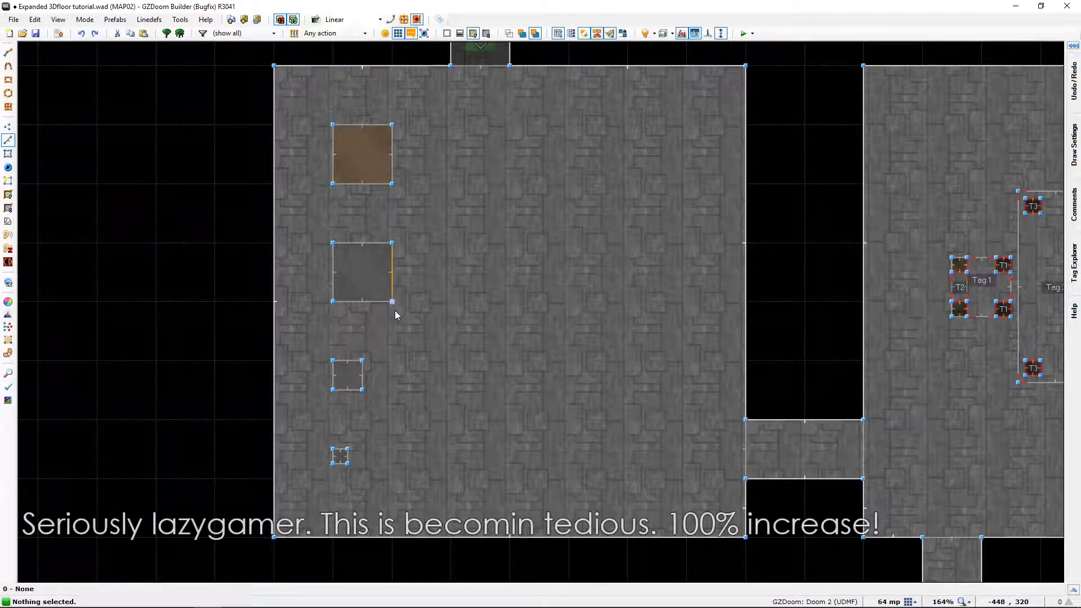
# Step: Select the smallest gray crate's four linedefs, save them as the prefab "Crate 16x16 Gray", and clear the selection
pyautogui.moveTo(317, 439); pyautogui.dragTo(356, 470)
pyautogui.click(115, 19)
pyautogui.click(112, 63)
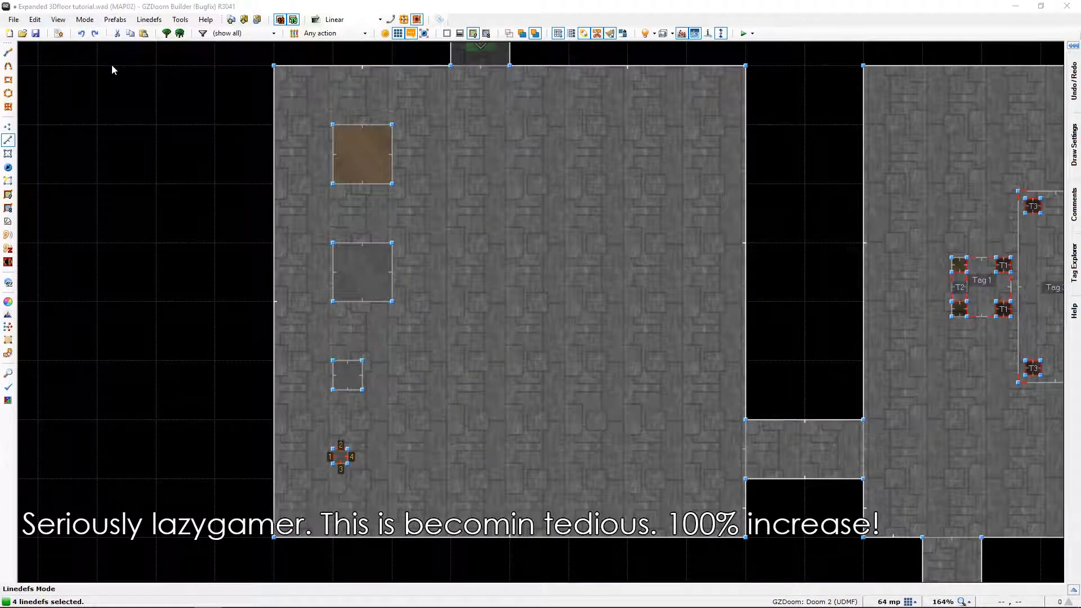
pyautogui.write('Crate')
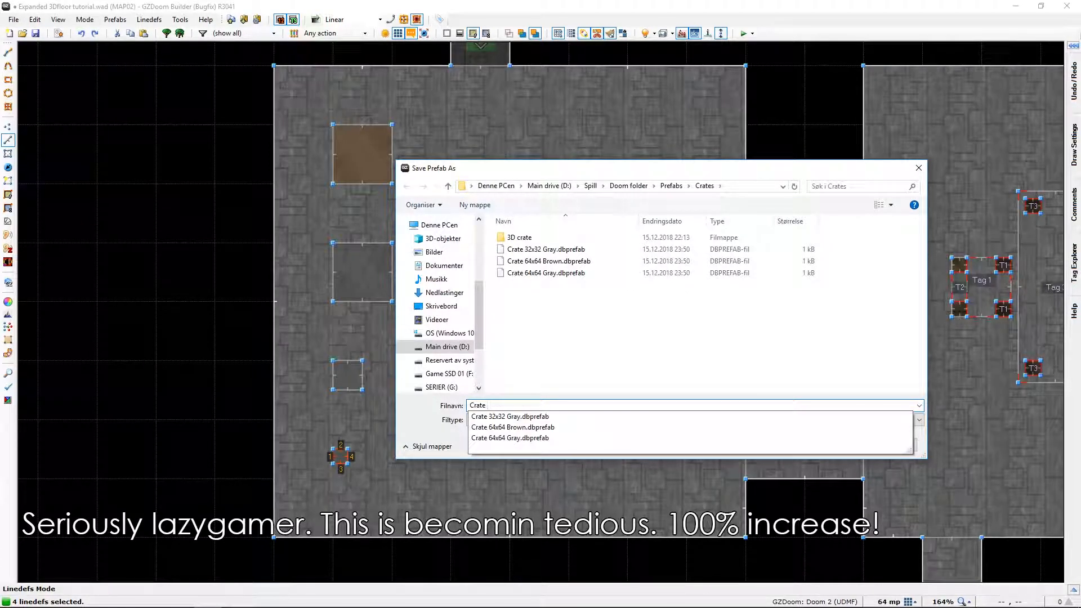
pyautogui.write(' 16x16')
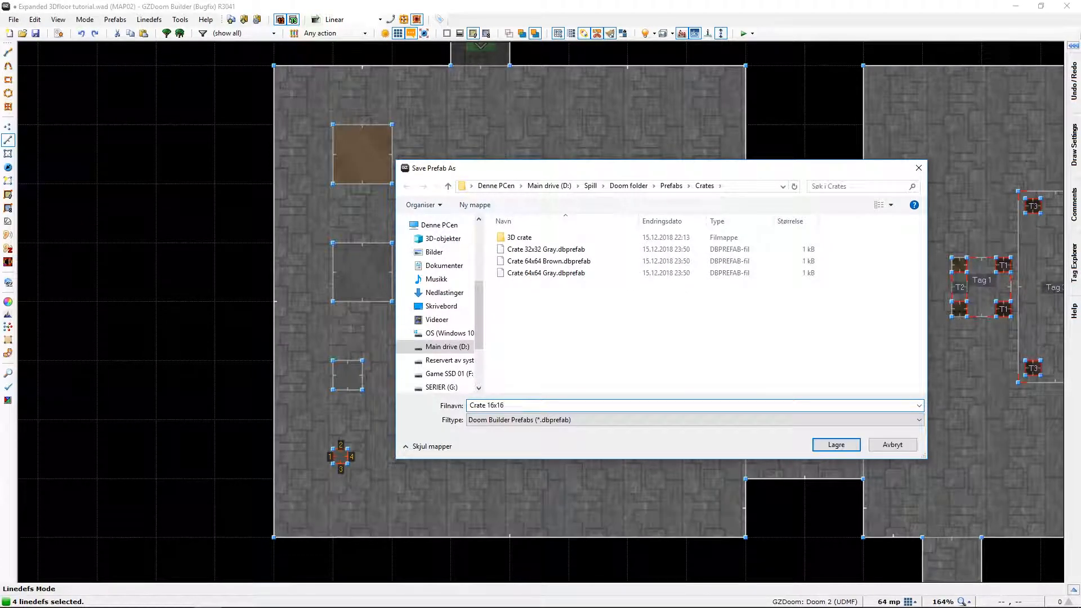
pyautogui.write(' Gray')
pyautogui.press('Return')
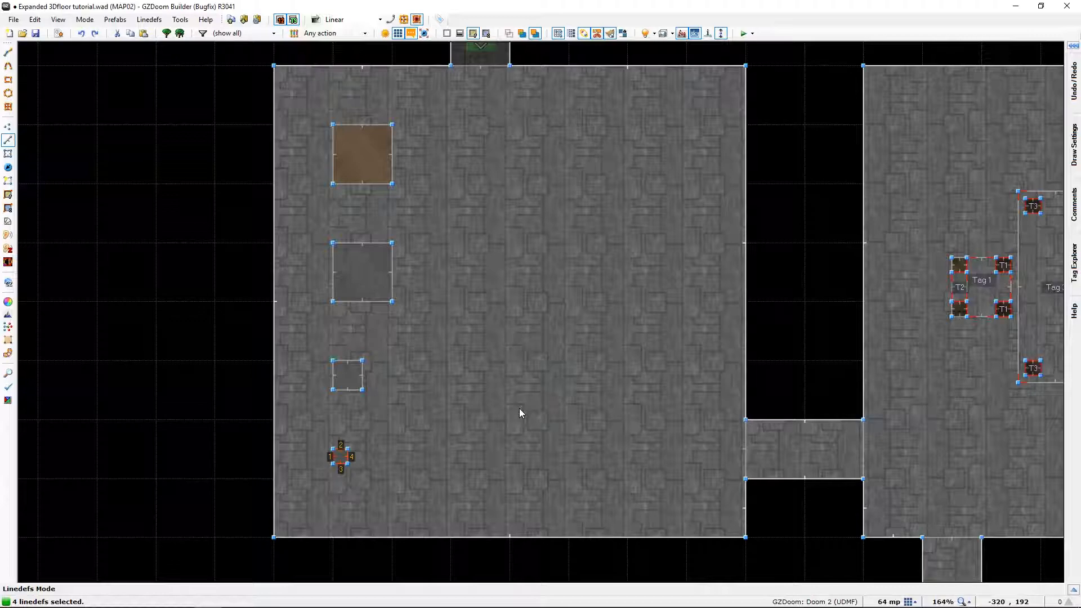
pyautogui.click(519, 408)
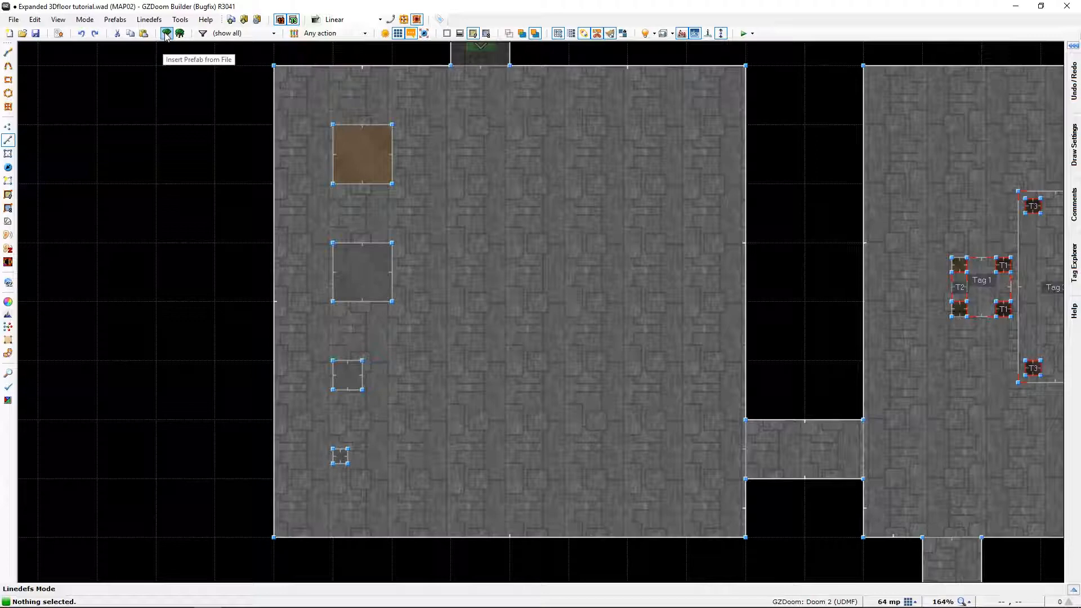
# Step: Insert the prefab "Crate 64x64 Gray" from file and place it level with the brown crate, one grid square to its east
pyautogui.click(115, 19)
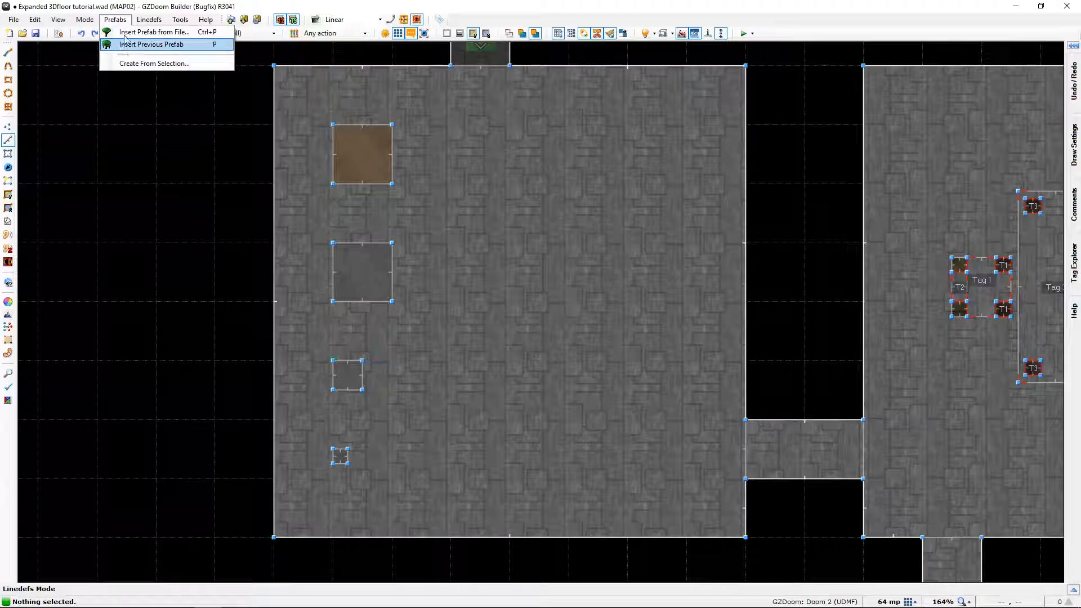
pyautogui.click(115, 19)
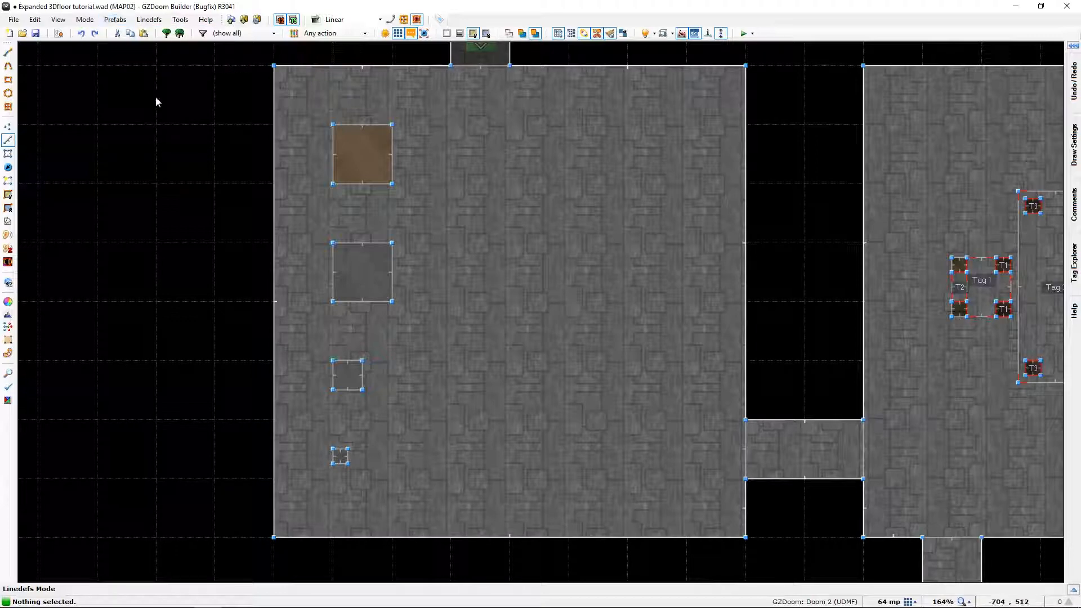
pyautogui.click(166, 33)
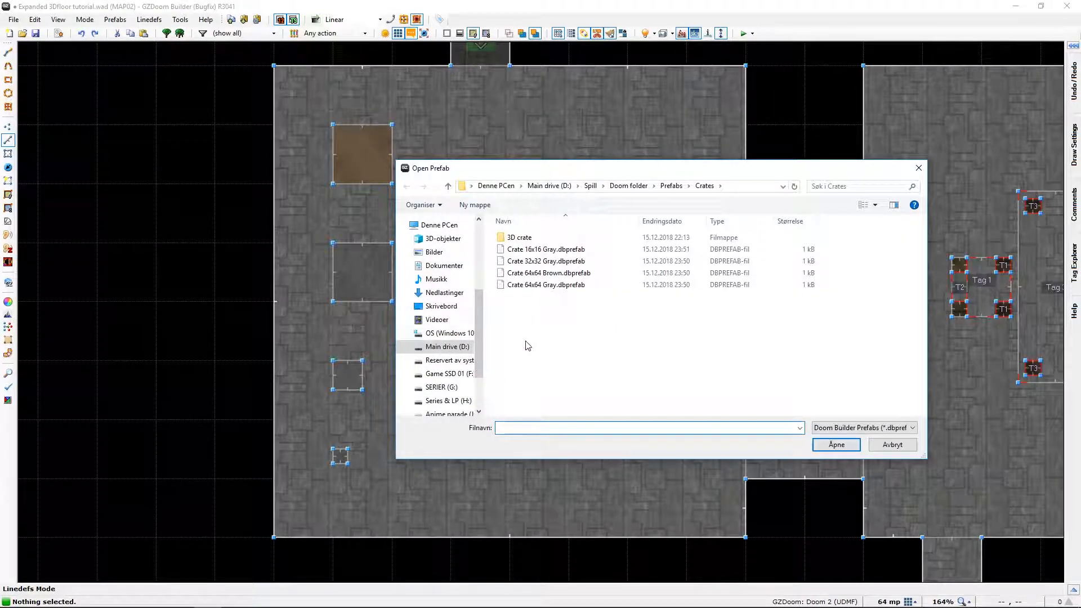
pyautogui.click(516, 287)
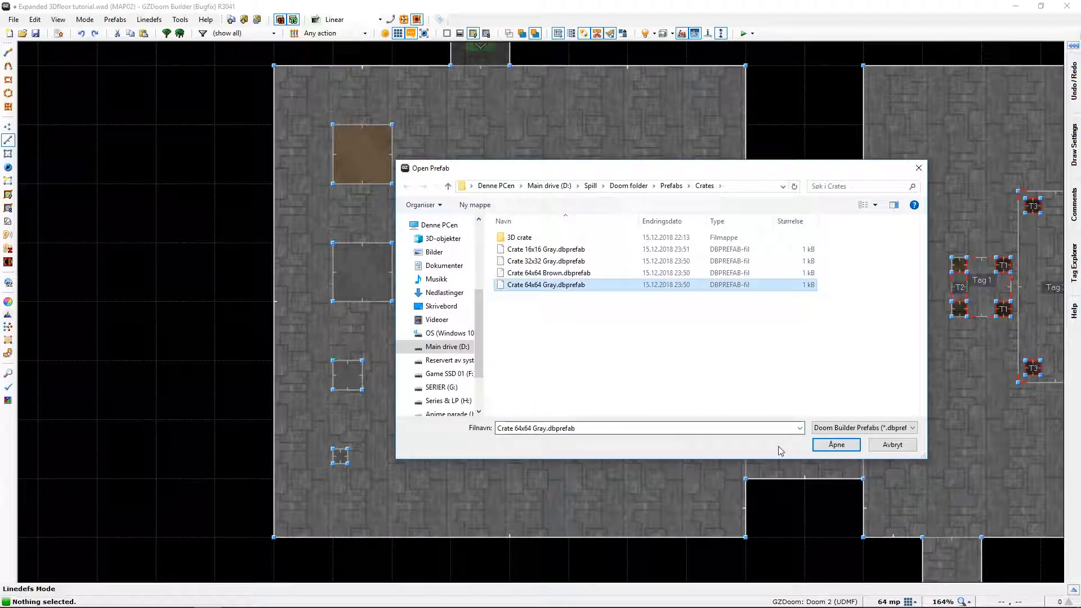
pyautogui.click(852, 448)
pyautogui.moveTo(540, 340); pyautogui.dragTo(504, 172)
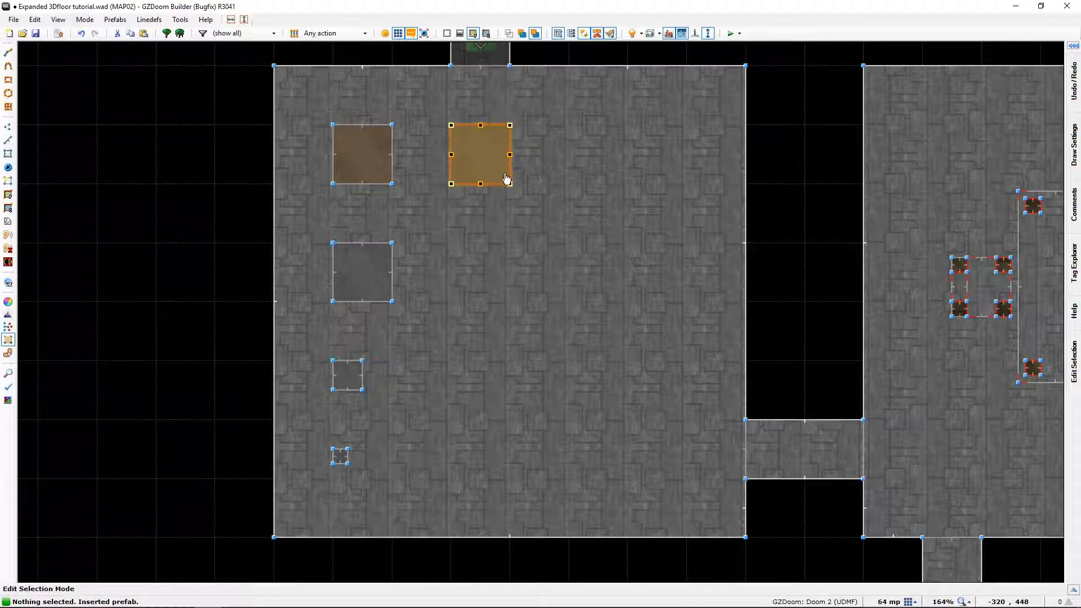
pyautogui.press('Return')
# Step: Inspect the inserted gray crate and its side textures from several angles in the 3D view
pyautogui.press('w')
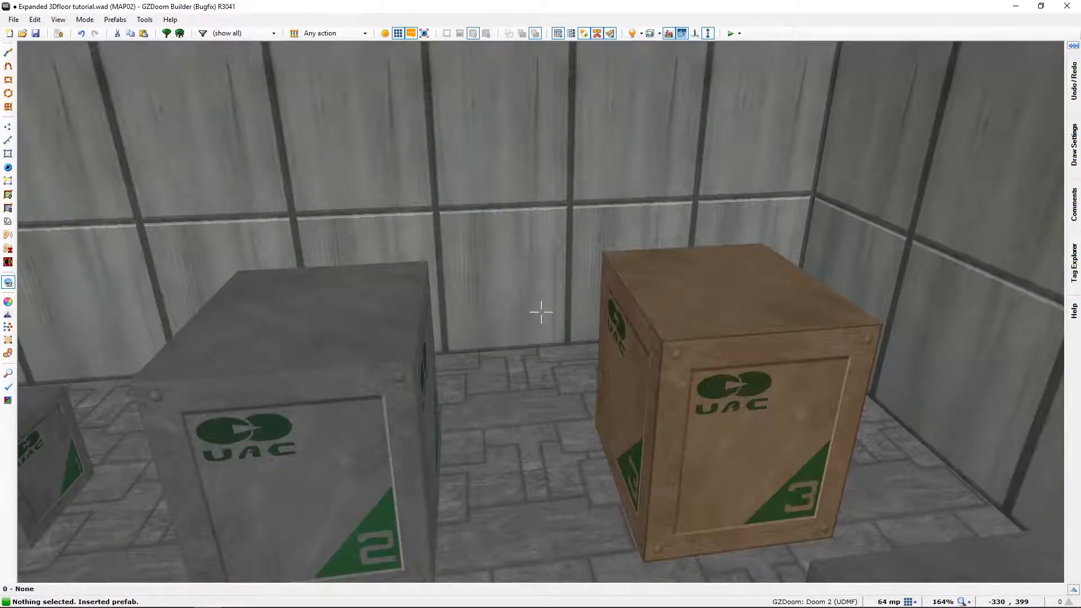
pyautogui.press('w')
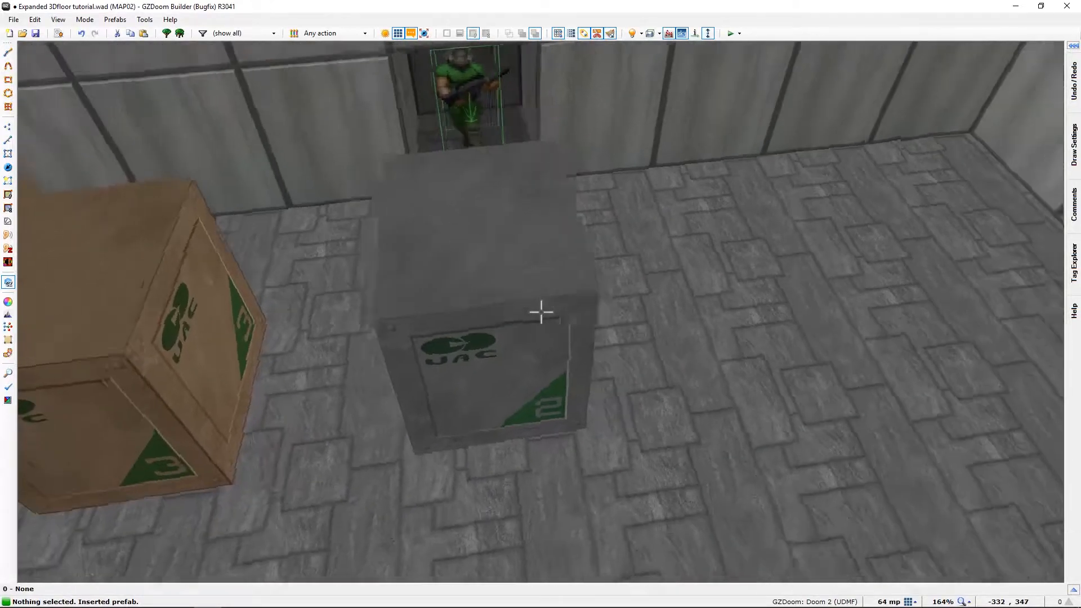
pyautogui.press('s')
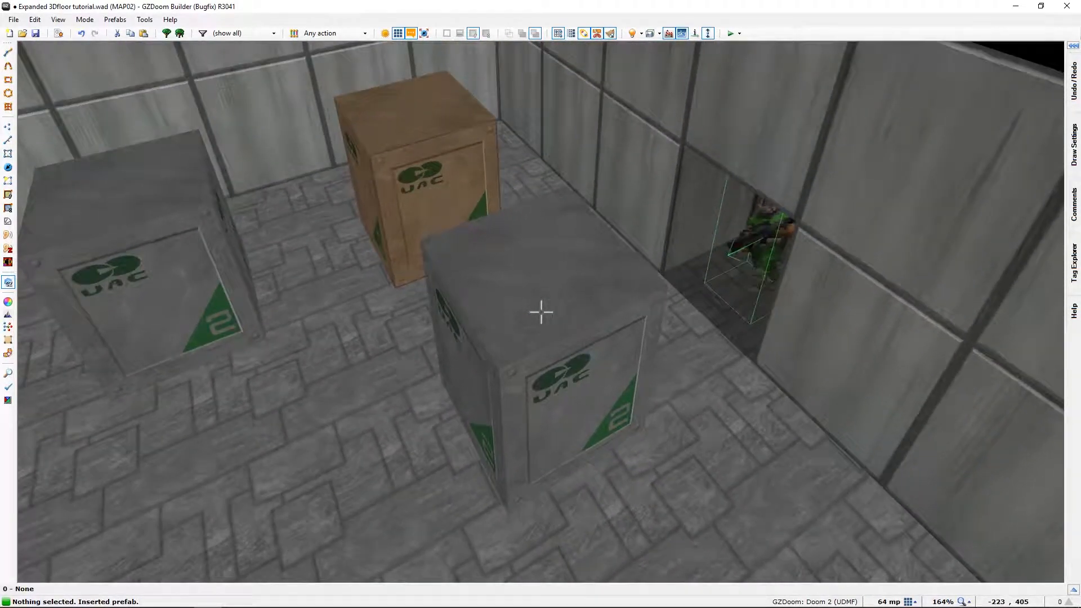
pyautogui.press('d')
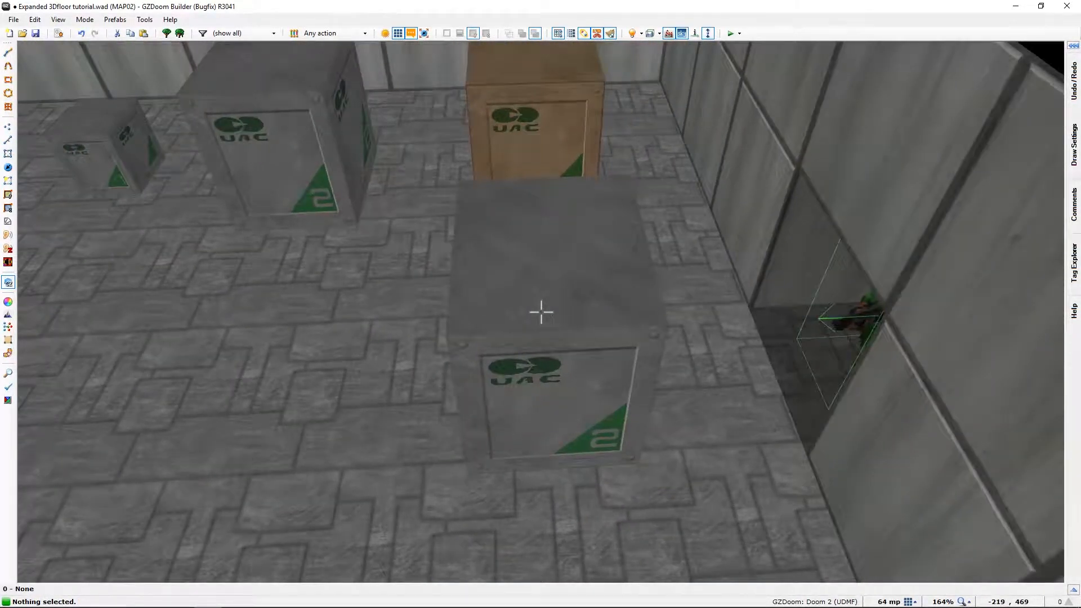
pyautogui.press('a')
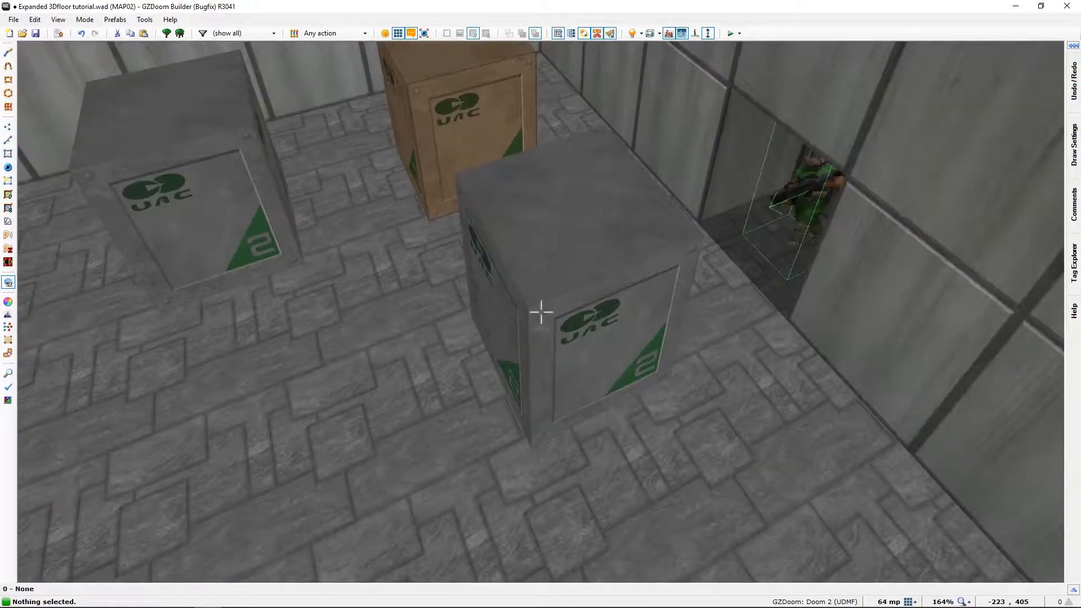
pyautogui.press('w')
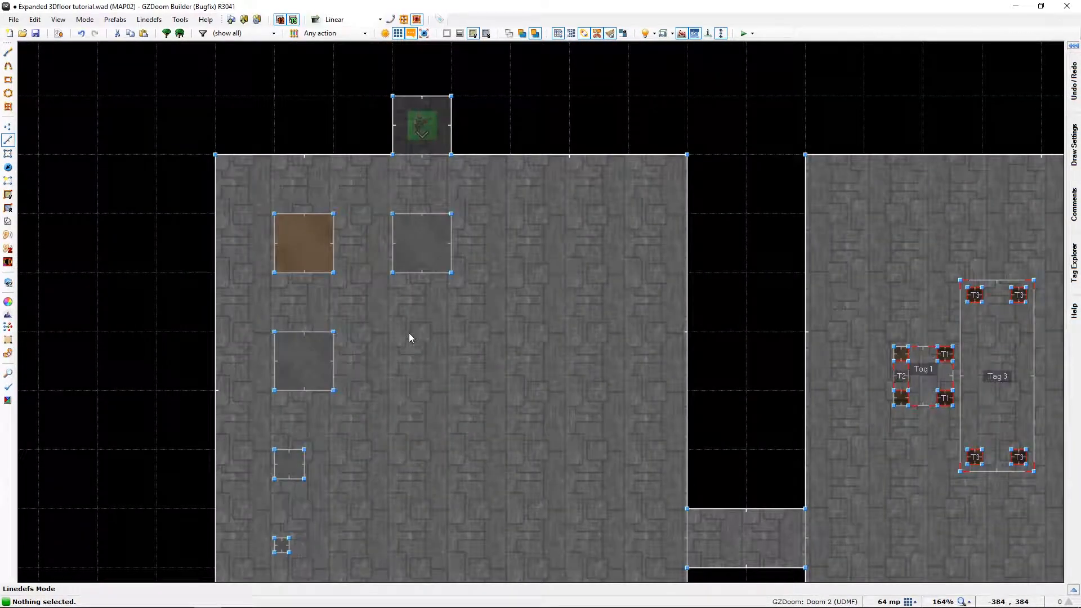
# Step: Stretch the inserted gray crate by moving its southern linedef one 64-unit grid square south, and check its side textures in 3D
pyautogui.click(417, 279)
pyautogui.moveTo(418, 308); pyautogui.dragTo(421, 336)
pyautogui.click(420, 334)
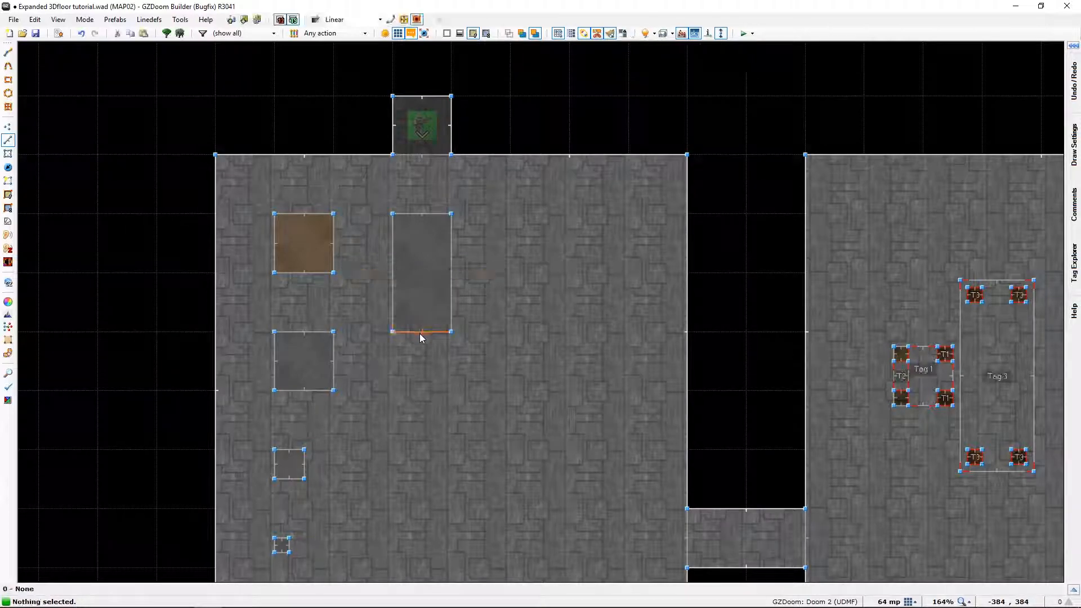
pyautogui.press('w')
pyautogui.press('d')
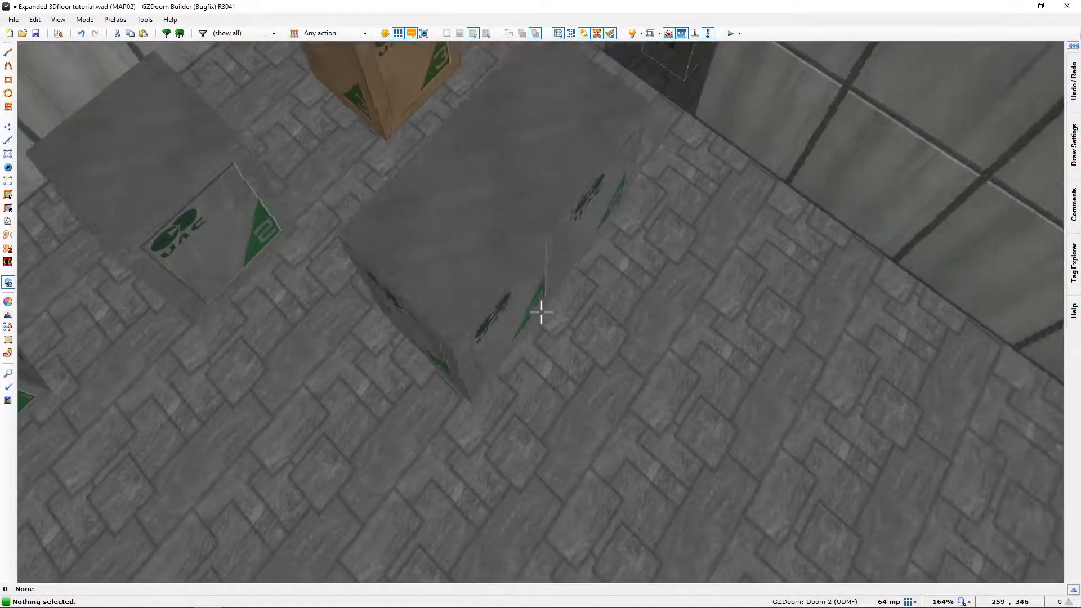
pyautogui.press('e')
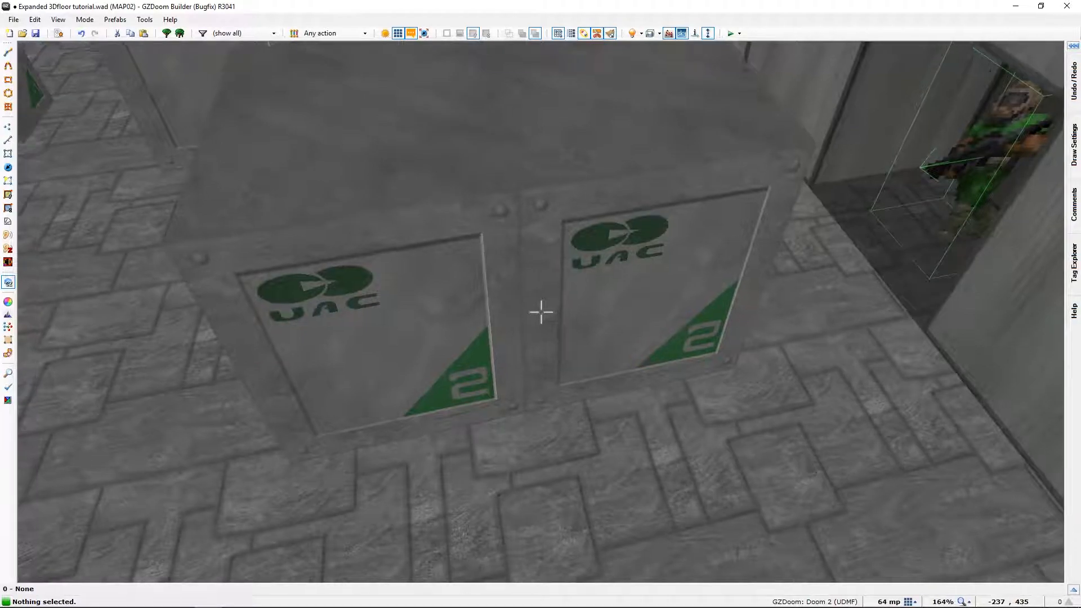
pyautogui.press('s')
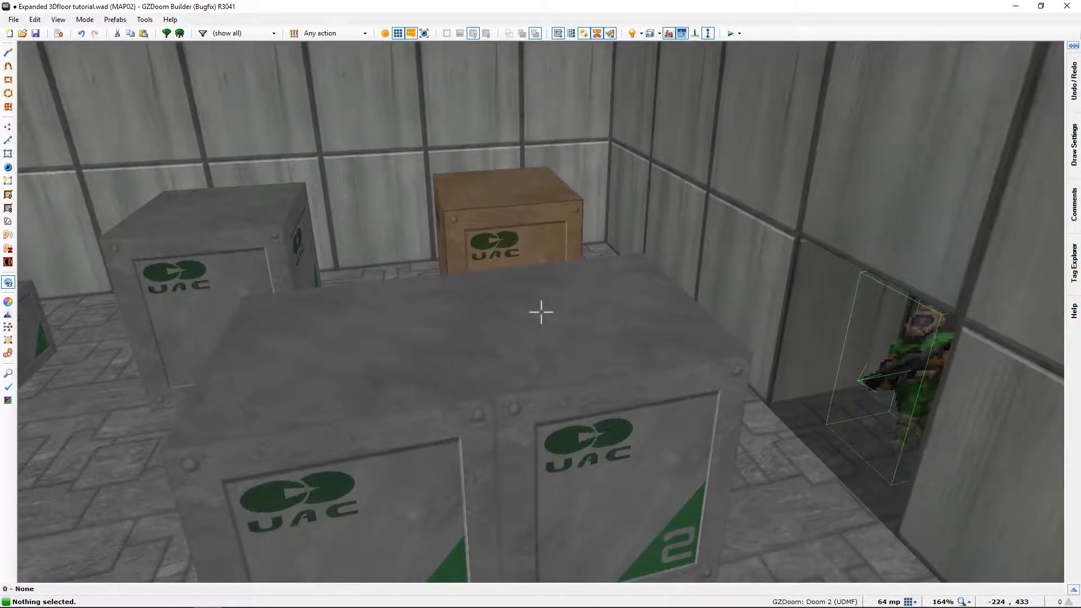
pyautogui.press('q')
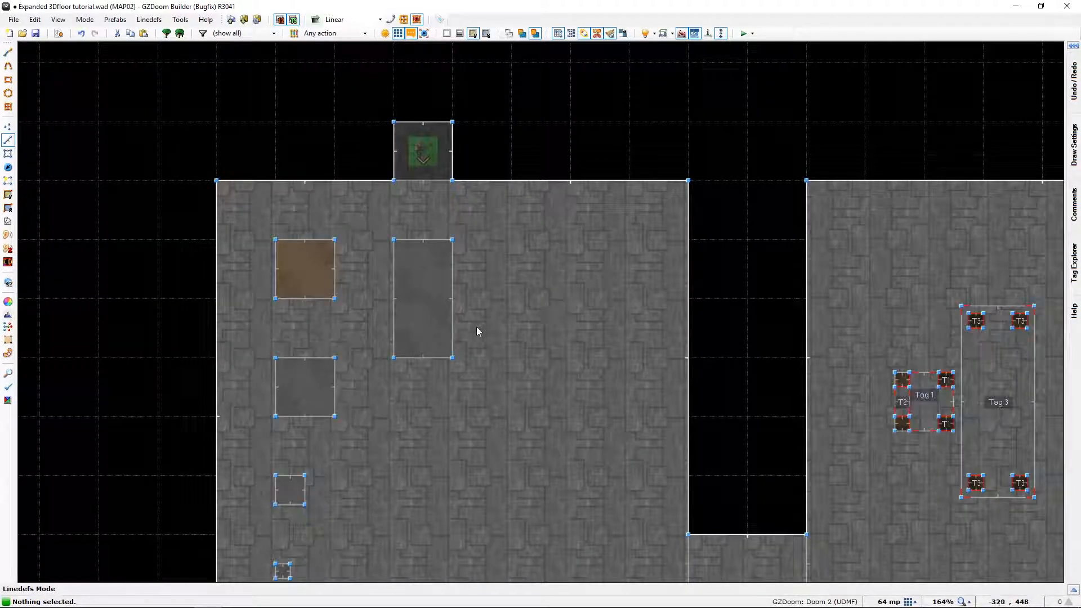
# Step: Draw a line across the middle of the stretched gray crate, dividing it into two 64x64 sectors
pyautogui.press('d')
pyautogui.click(393, 300)
pyautogui.click(452, 299)
pyautogui.rightClick(400, 366)
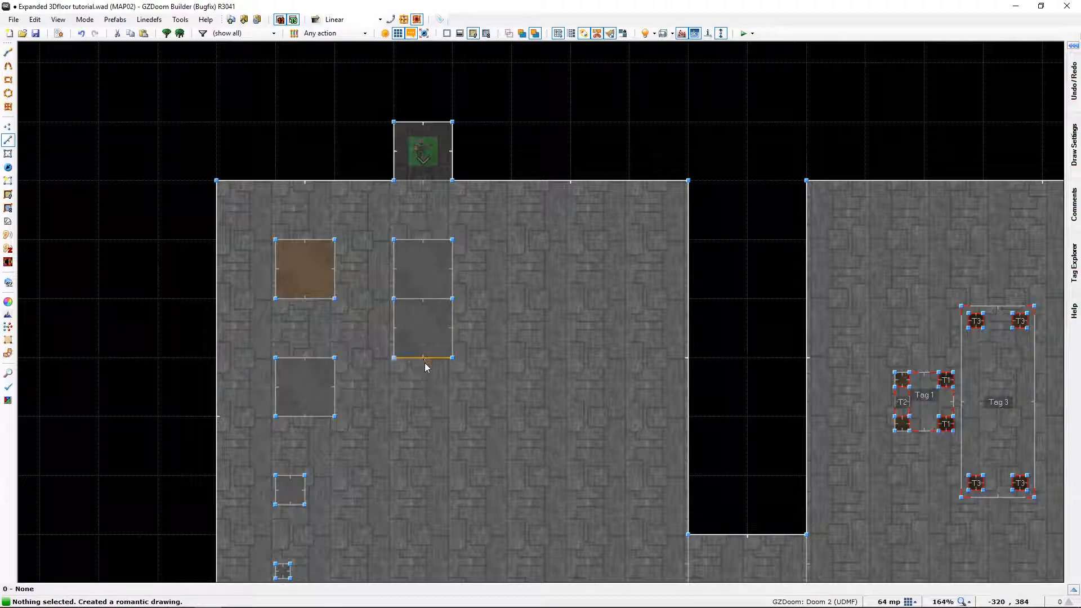
# Step: Raise the northern half of the divided crate by one crate height and apply the CRATE2 texture to its exposed sides
pyautogui.press('w')
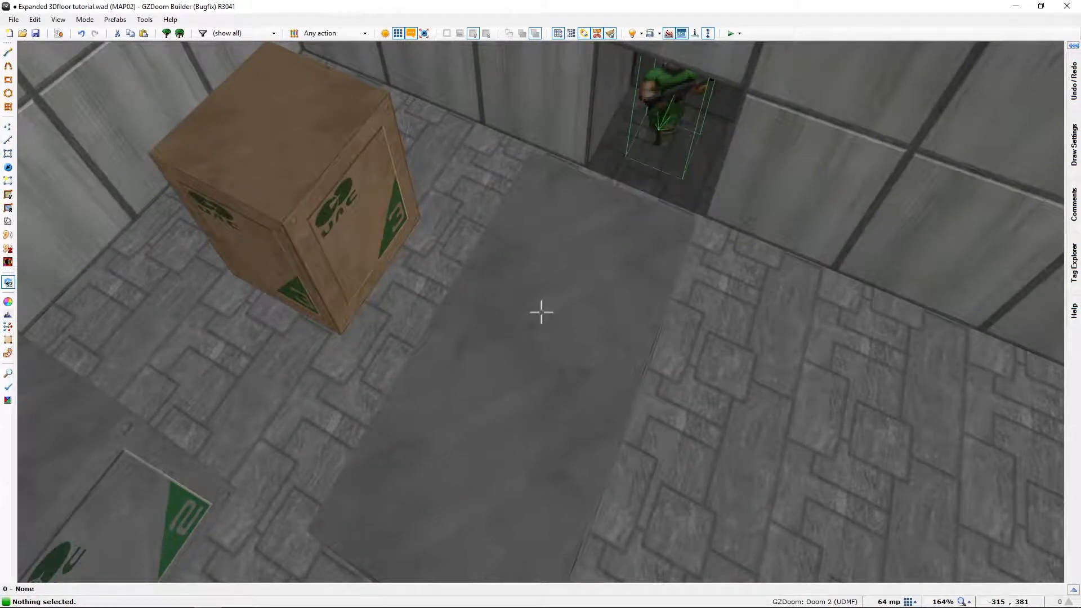
pyautogui.click(541, 312)
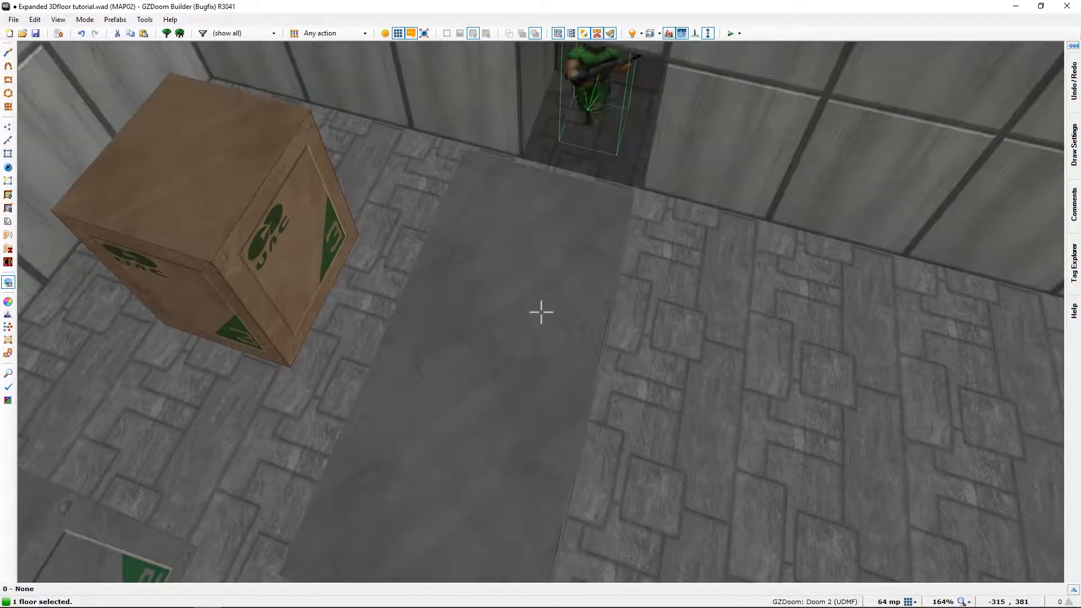
pyautogui.scroll(5, 540, 312)
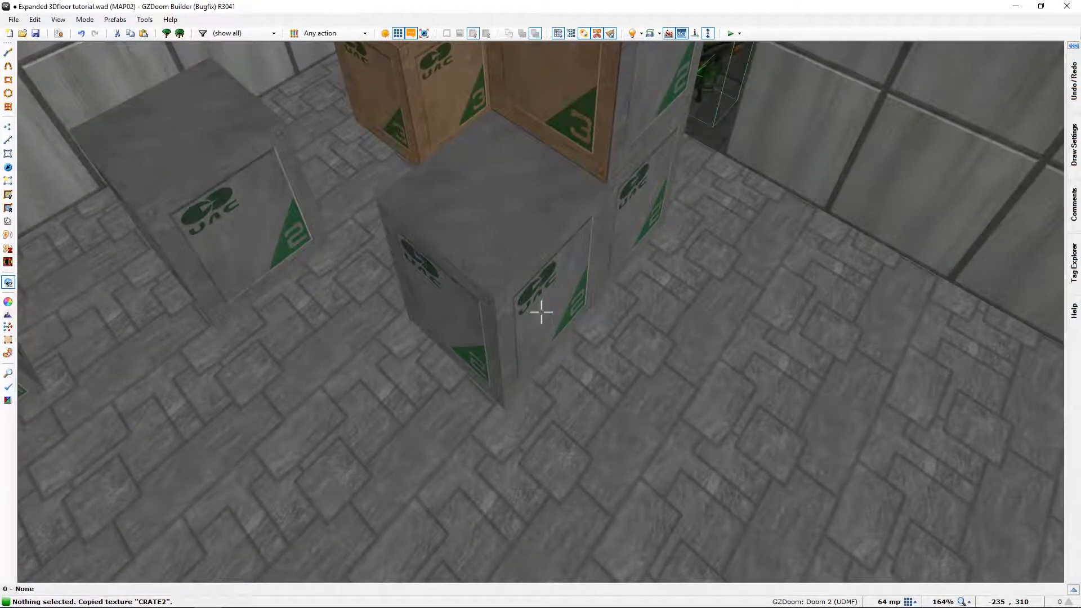
pyautogui.hotkey('ctrl', 'v')
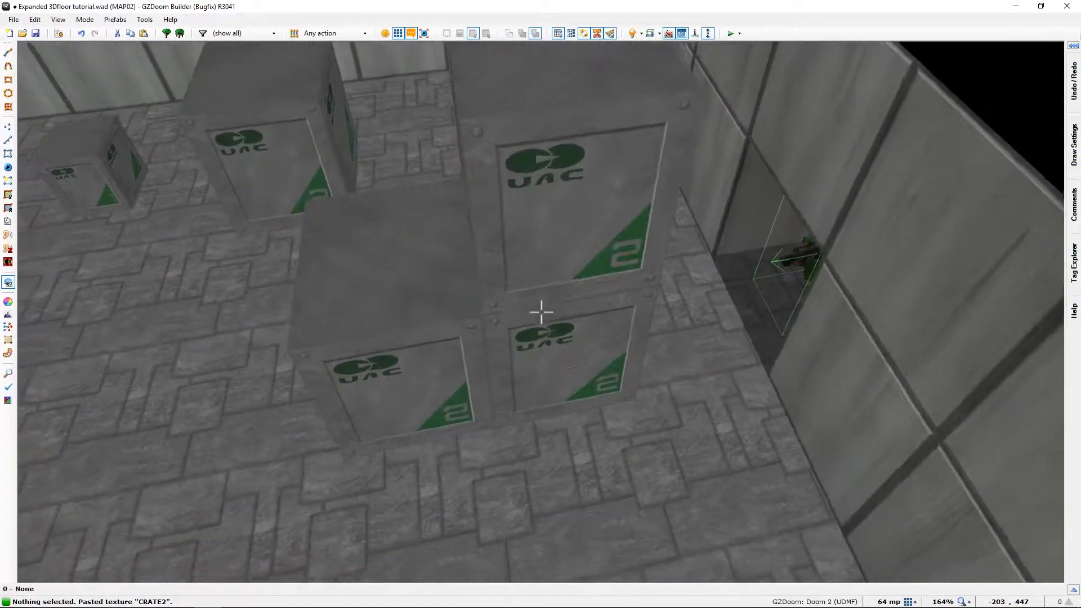
# Step: Delete the two smallest gray crates from the room in the 2D map
pyautogui.press('s')
pyautogui.press('s')
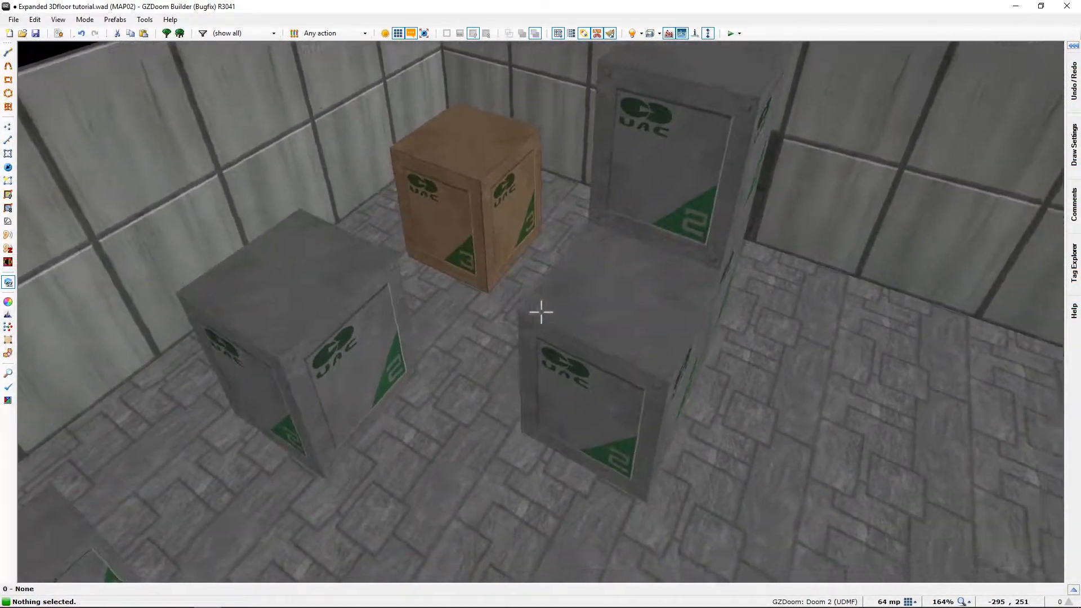
pyautogui.press('s')
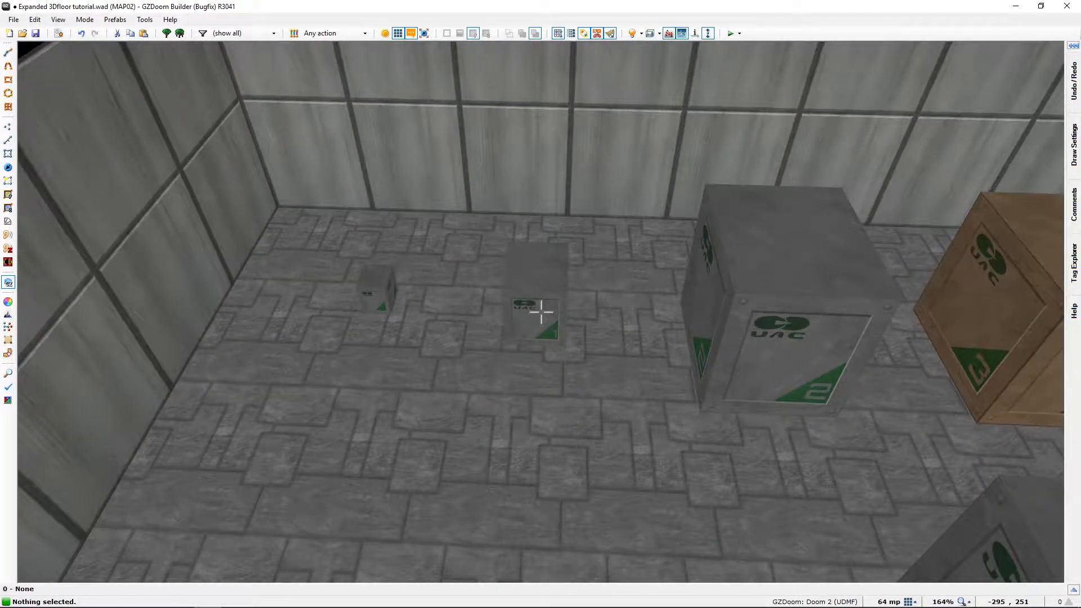
pyautogui.press('w')
pyautogui.press('q')
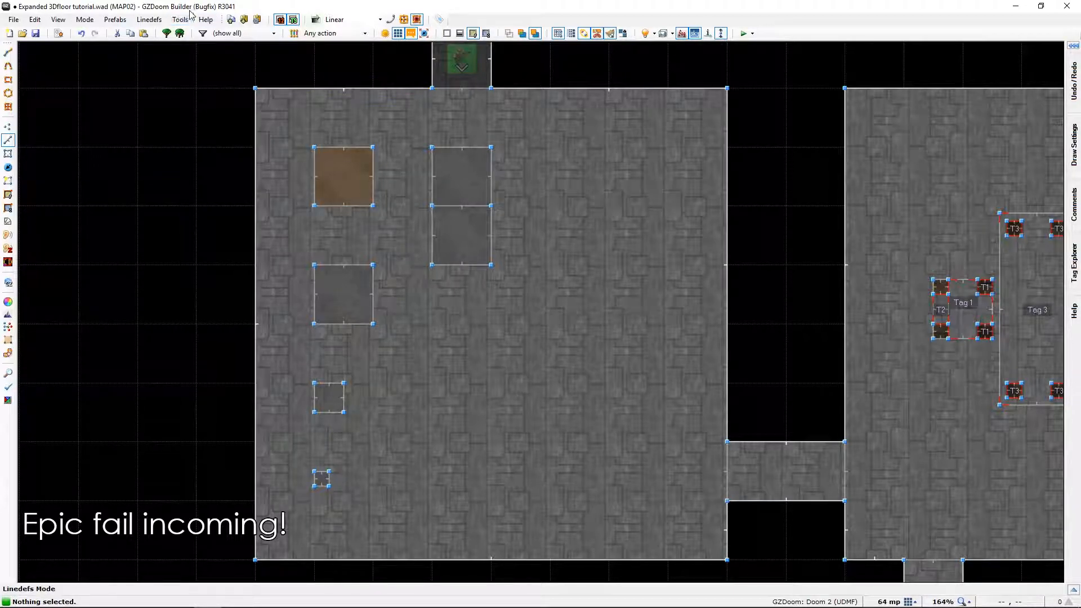
pyautogui.moveTo(278, 358); pyautogui.dragTo(347, 517)
pyautogui.press('Delete')
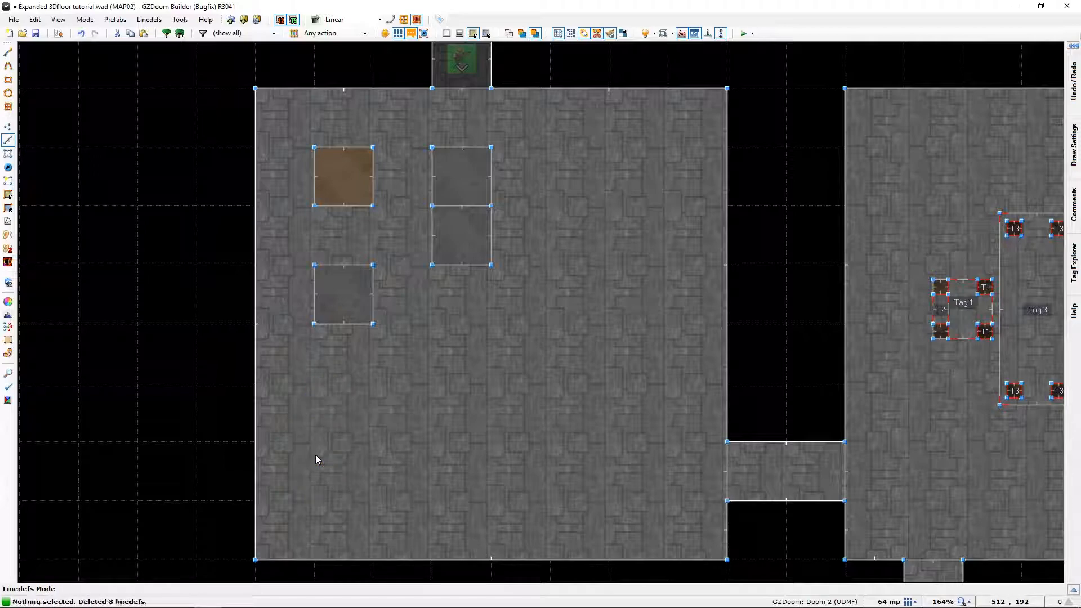
# Step: Insert the prefab "Crate 32x32 Gray" in the northwest corner of the stack's lower crate and check it in 3D
pyautogui.click(167, 32)
pyautogui.click(522, 262)
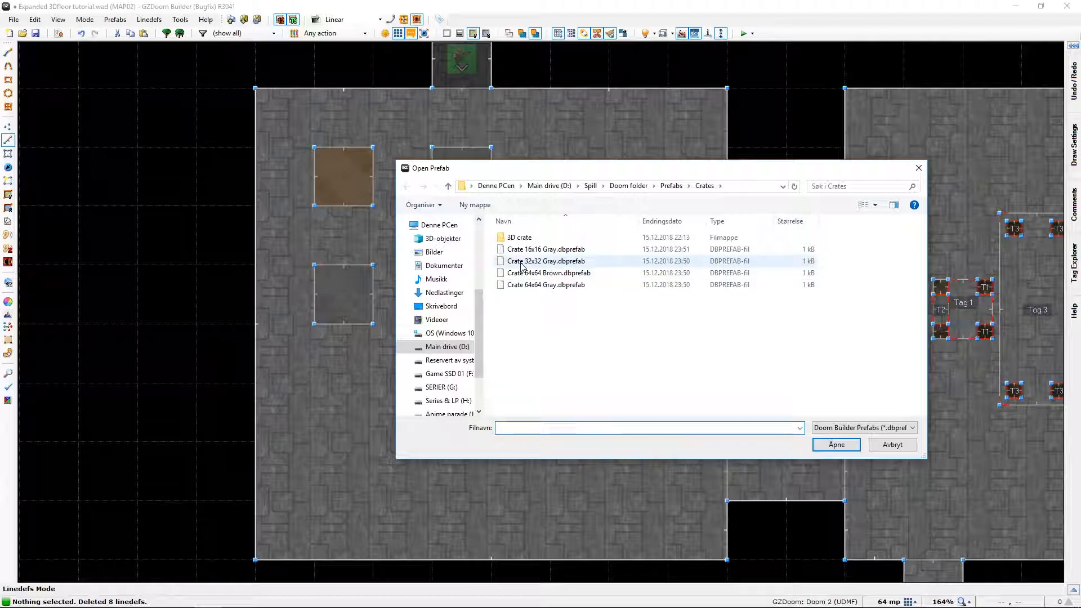
pyautogui.click(837, 444)
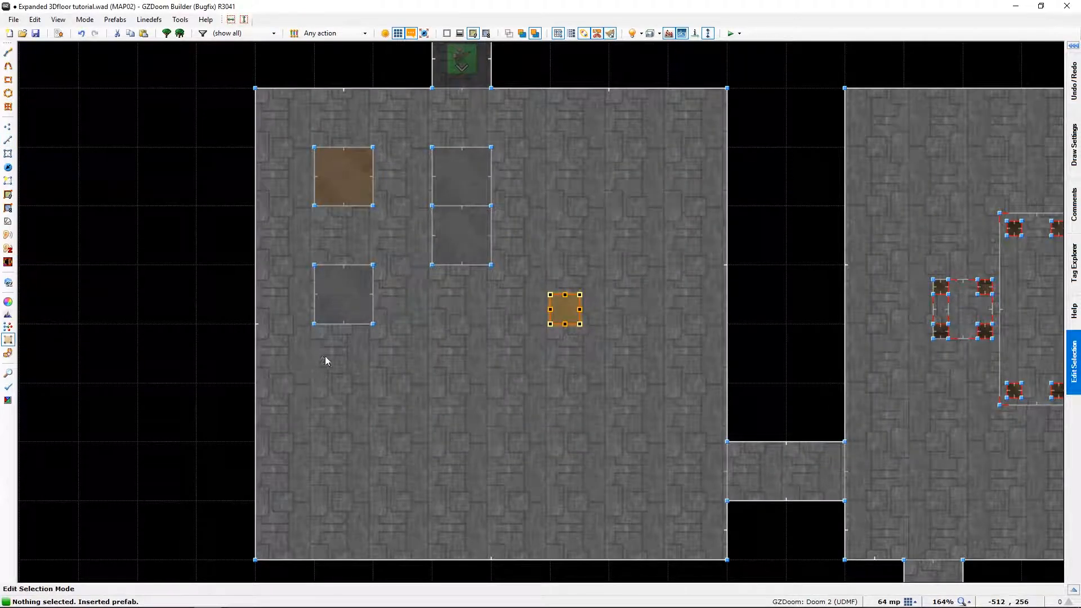
pyautogui.moveTo(565, 309); pyautogui.dragTo(463, 222)
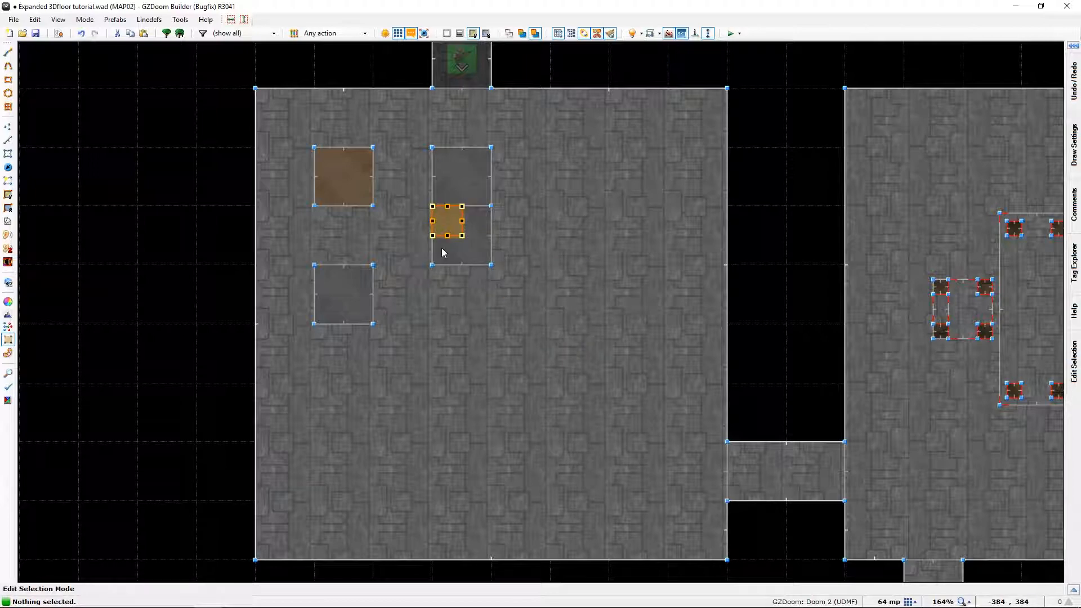
pyautogui.press('Return')
pyautogui.press('q')
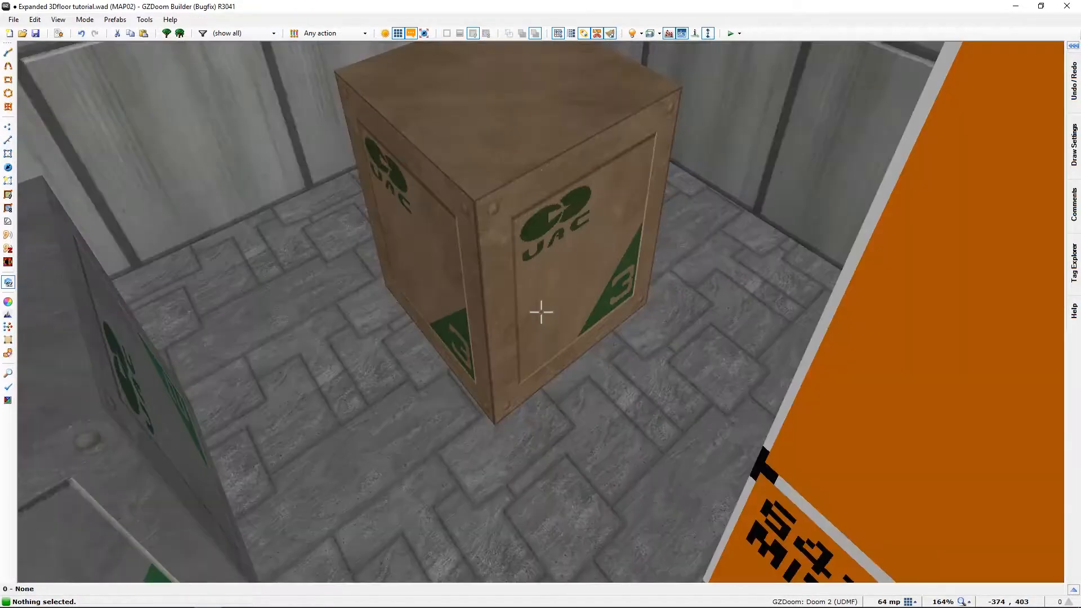
pyautogui.press('s')
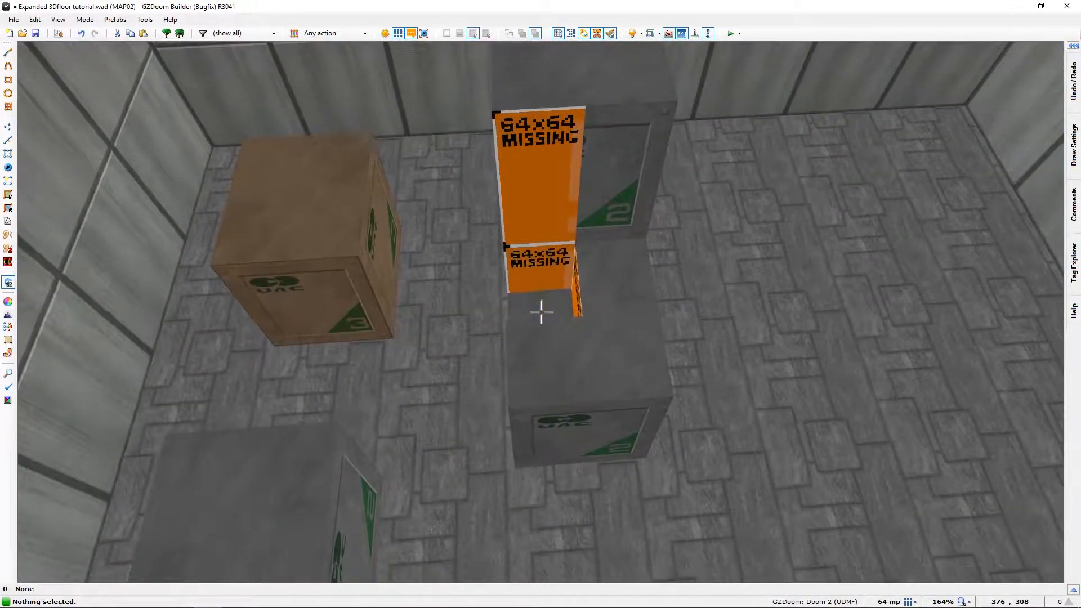
# Step: Raise the 32x32 gray crate on the stack's lower crate to a floor height of 96 and check its sides
pyautogui.press('w')
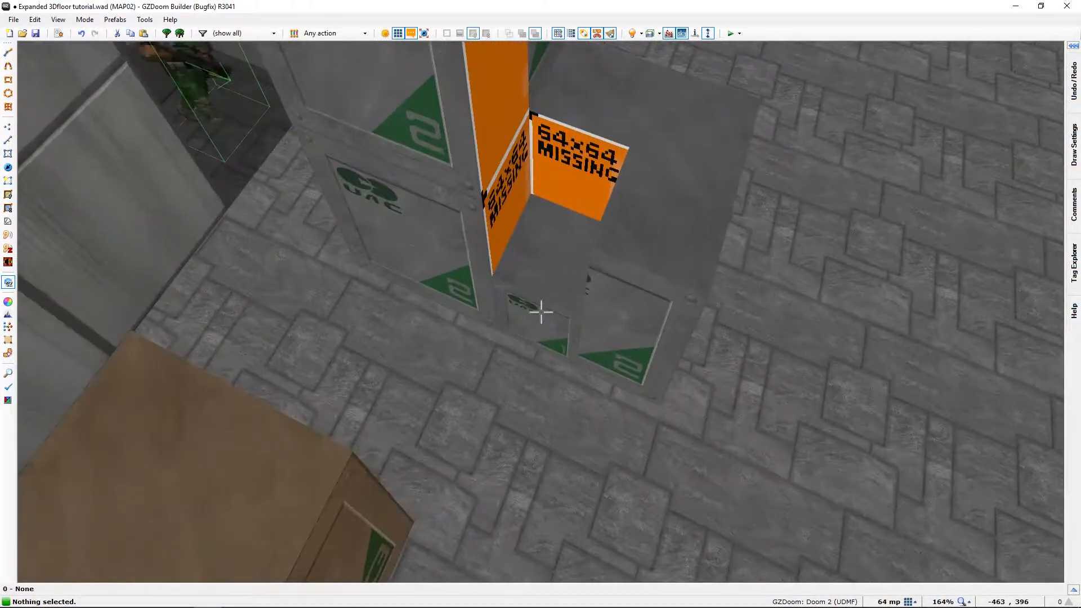
pyautogui.scroll(8, 541, 312)
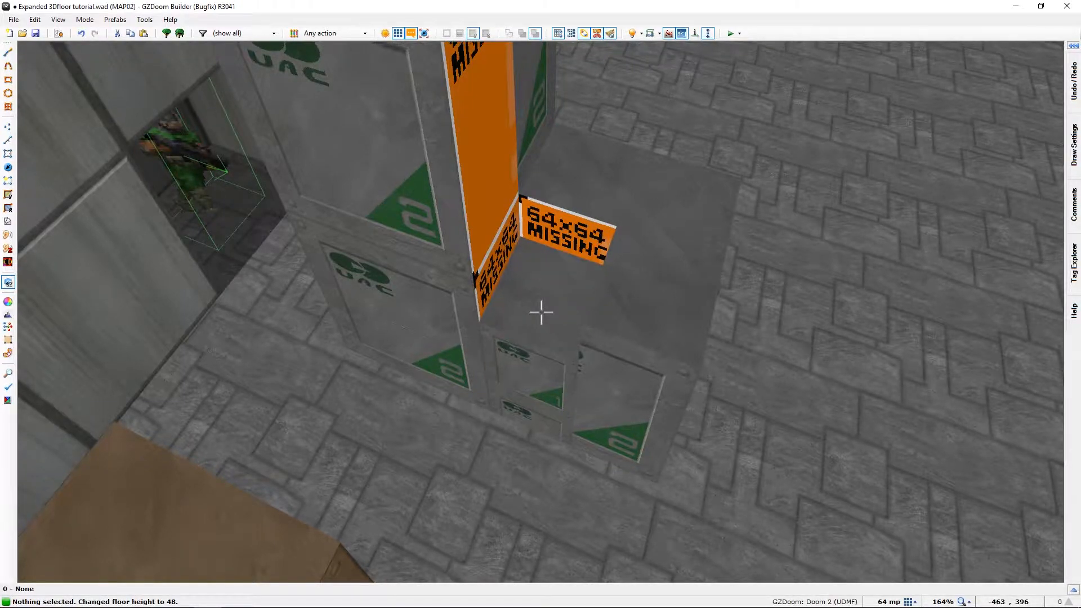
pyautogui.scroll(3, 540, 312)
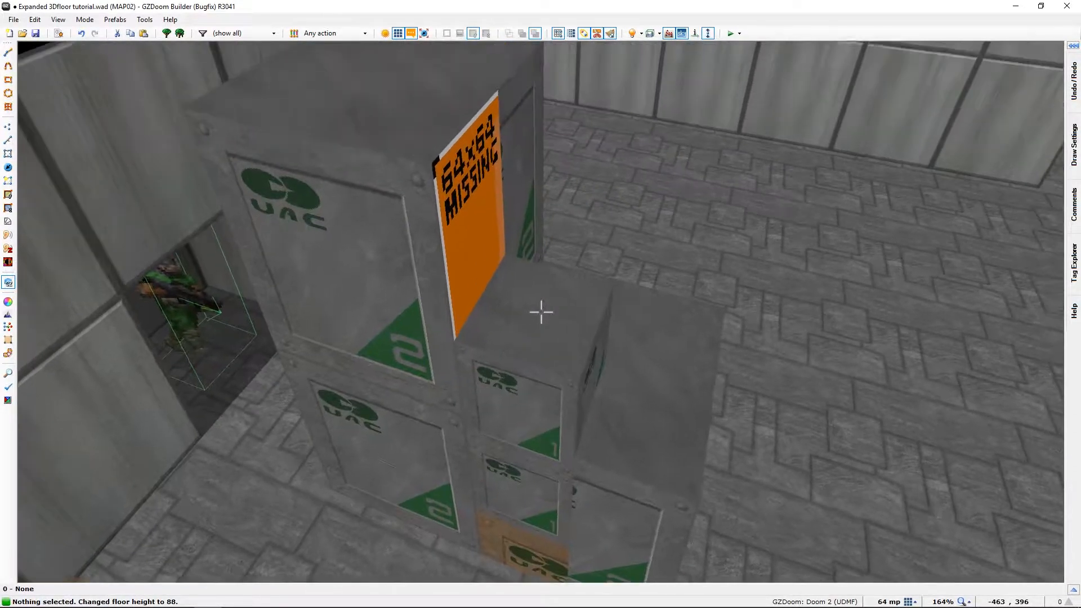
pyautogui.scroll(2, 540, 312)
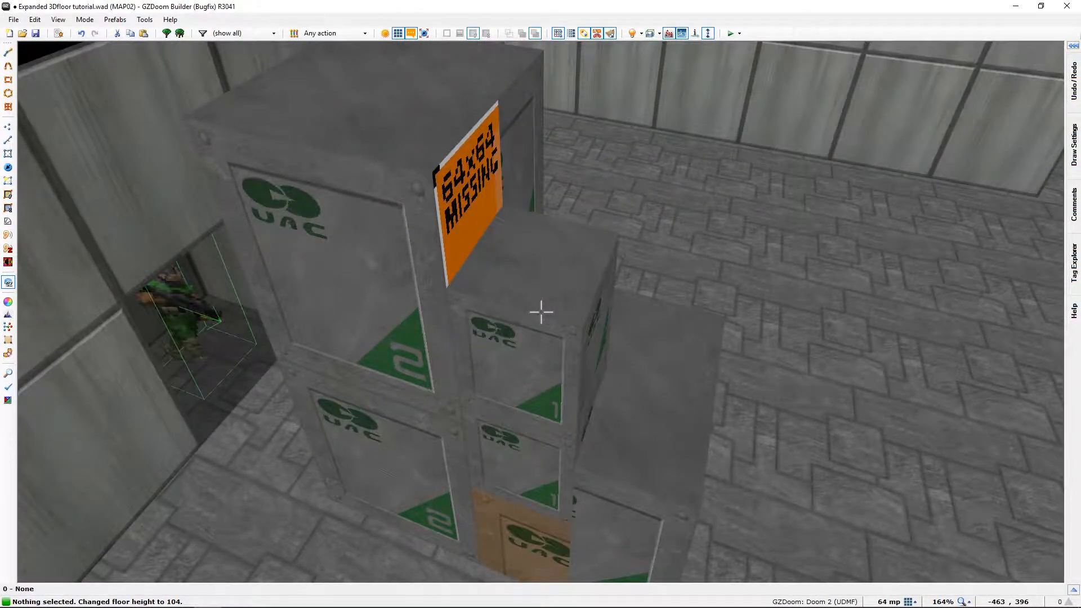
pyautogui.press('d')
pyautogui.press('f')
pyautogui.press('e')
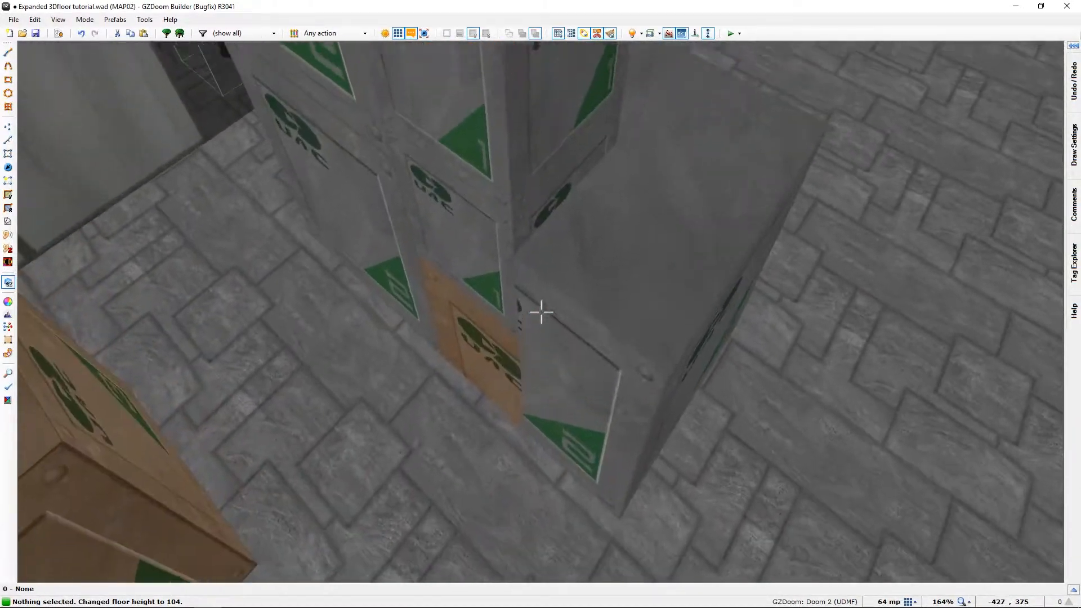
pyautogui.press('s')
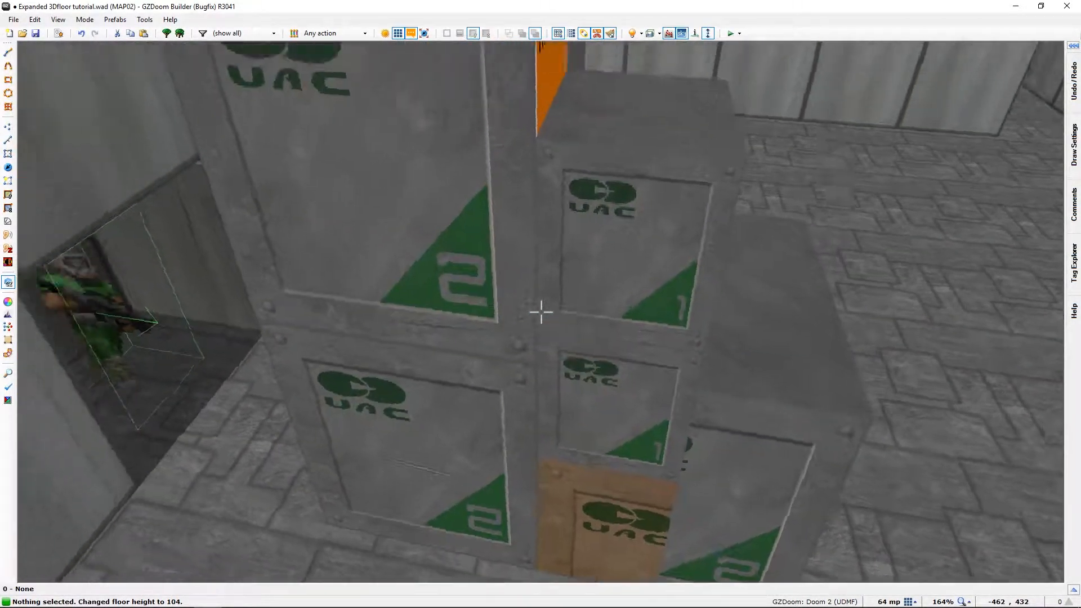
pyautogui.scroll(-1, 541, 312)
pyautogui.press('s')
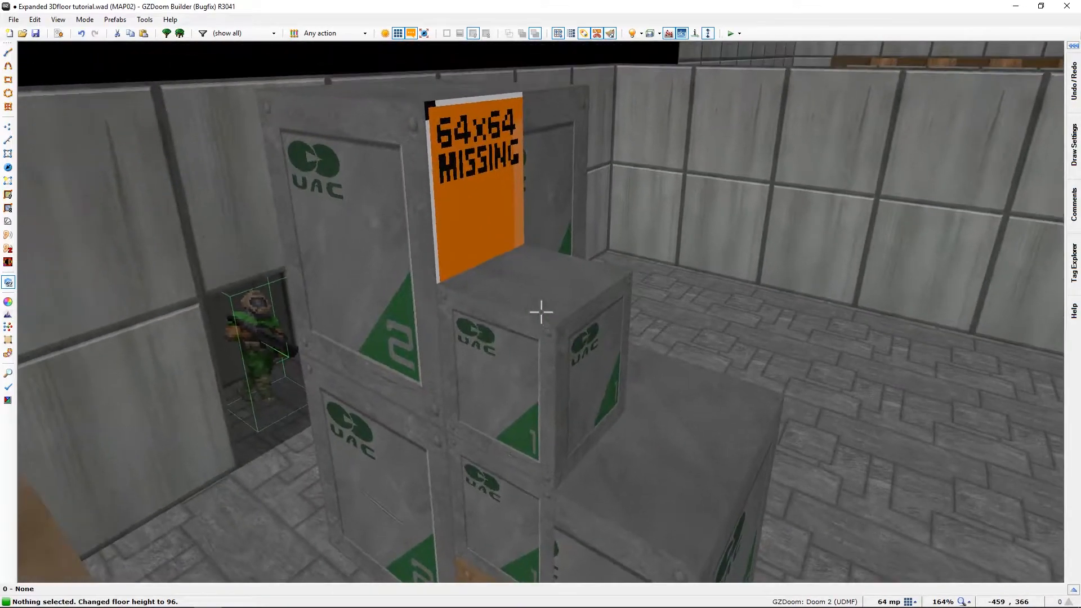
pyautogui.press('w')
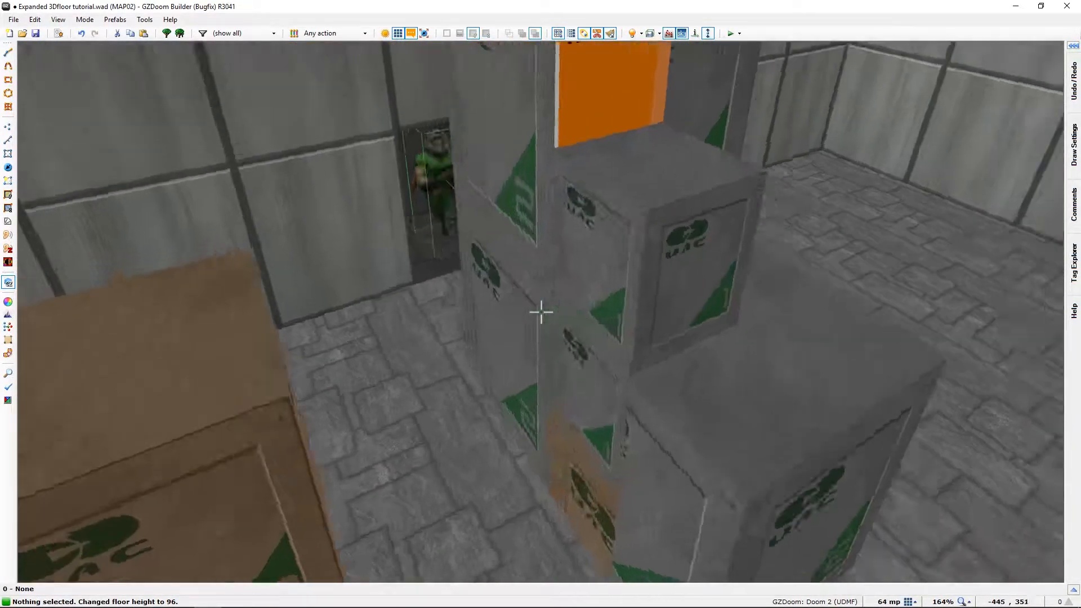
pyautogui.press('w')
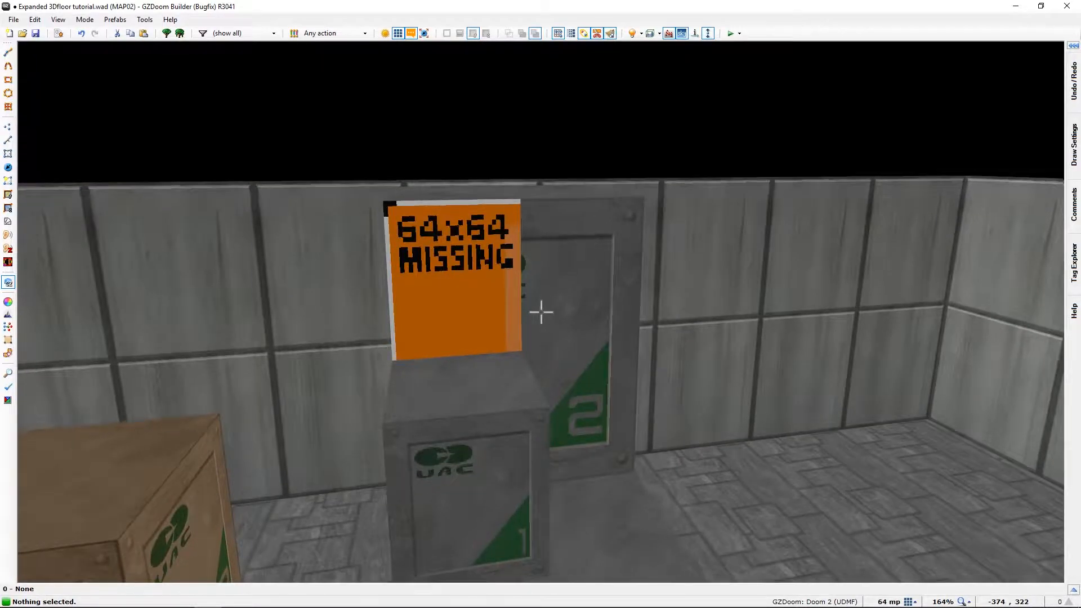
pyautogui.press('w')
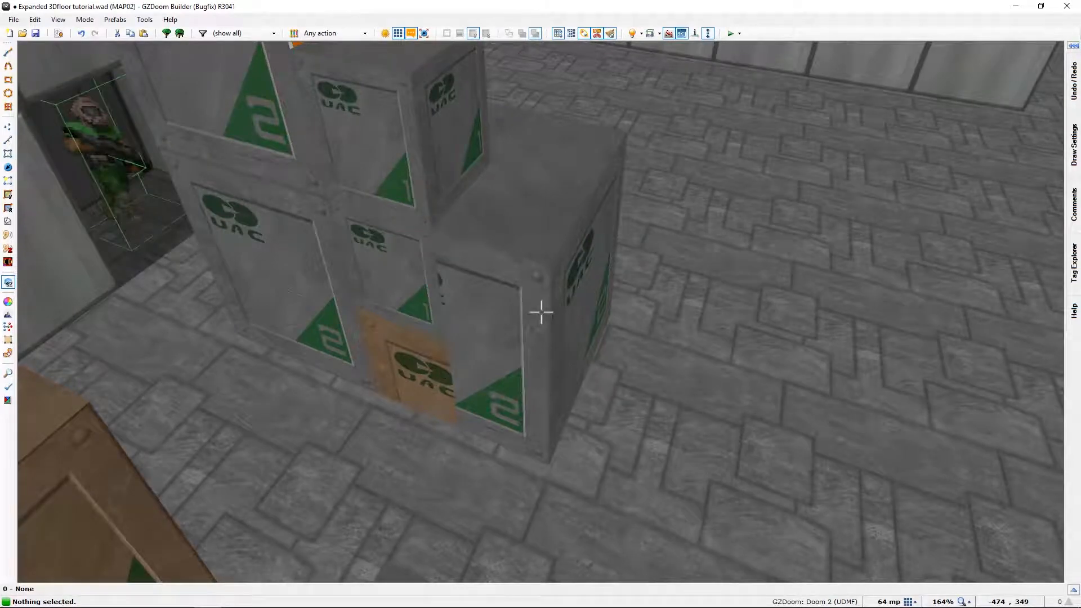
# Step: Undo the height changes and the insertion of the 32x32 crate prefab, and look over the two-crate stack
pyautogui.hotkey('ctrl', 'z')
pyautogui.hotkey('ctrl', 'z')
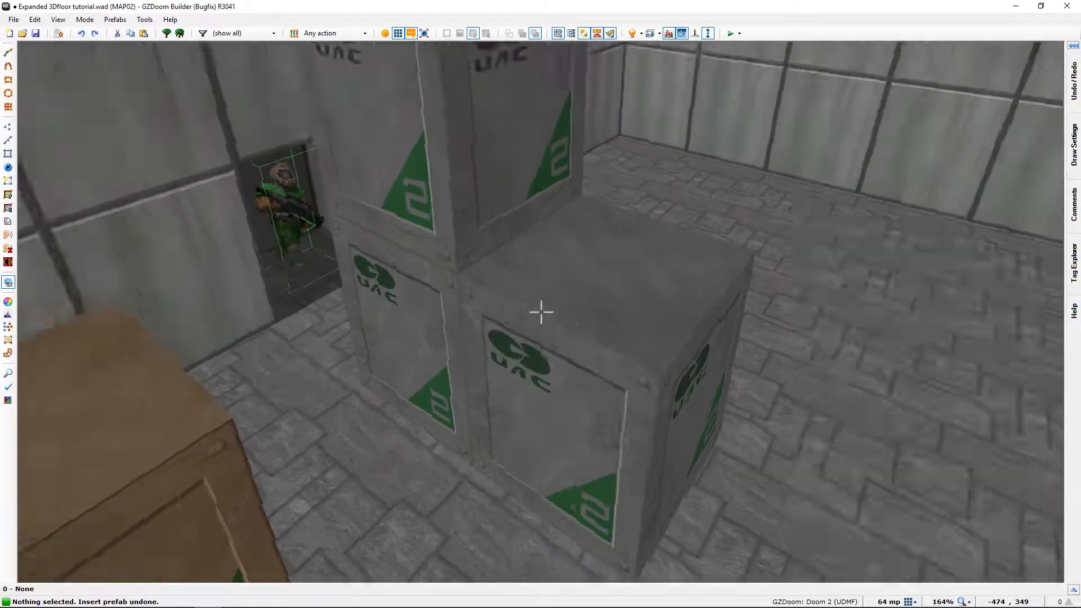
pyautogui.press('d')
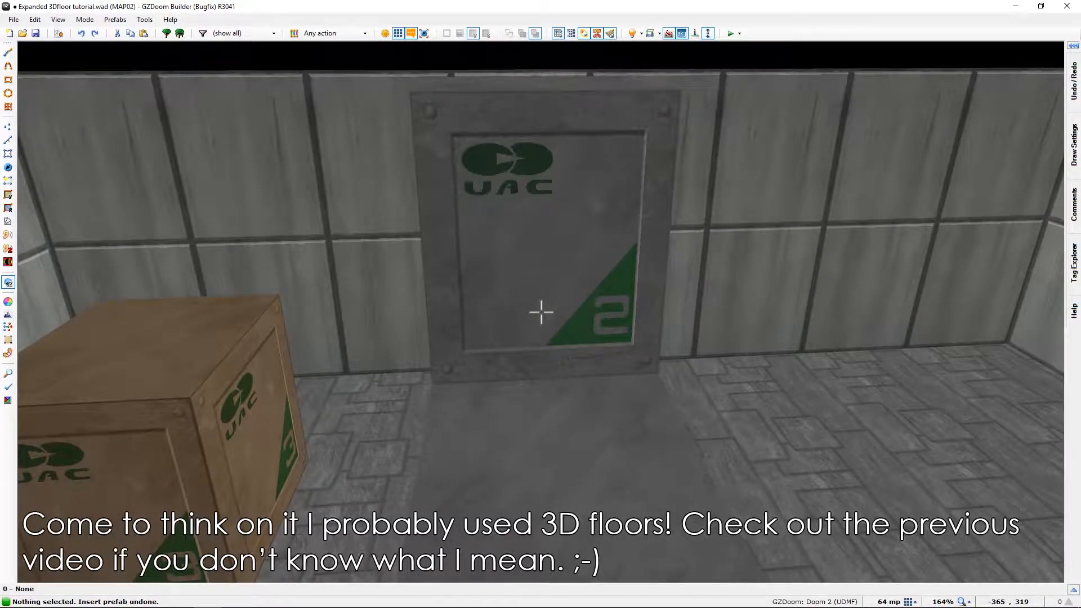
pyautogui.press('d')
pyautogui.press('e')
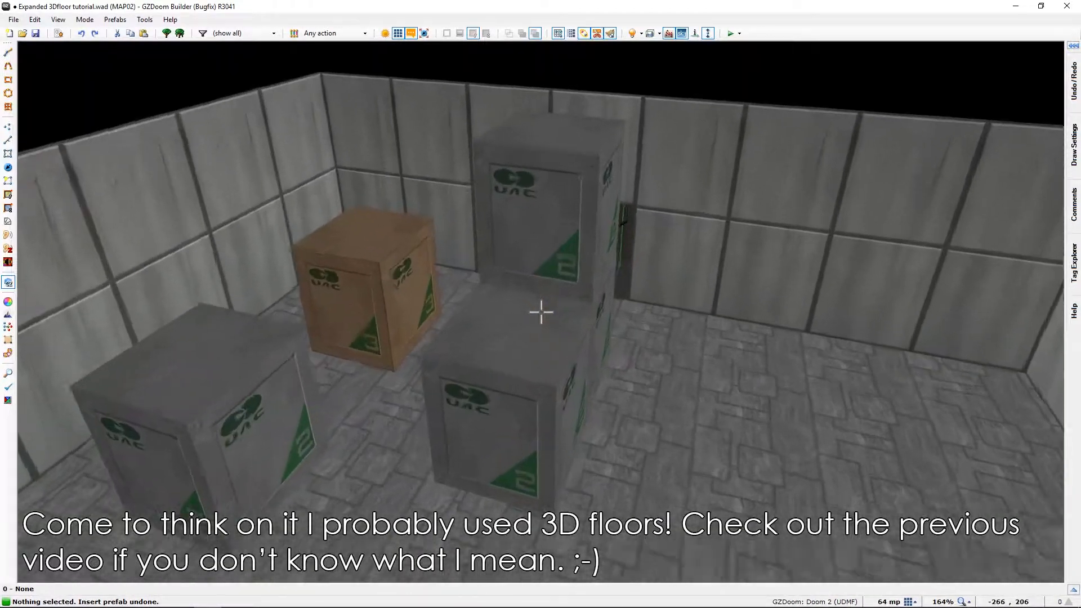
pyautogui.press('e')
pyautogui.press('s')
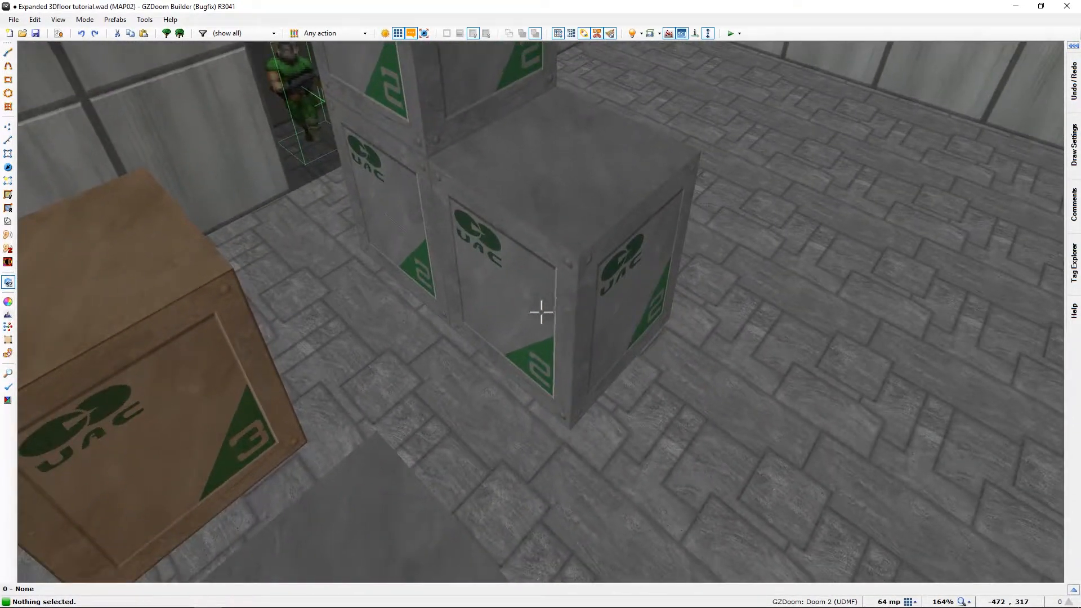
pyautogui.press('d')
# Step: Examine the wooden chair, table and shelf in the neighbouring eastern room, first in the 2D map and up close in 3D
pyautogui.press('q')
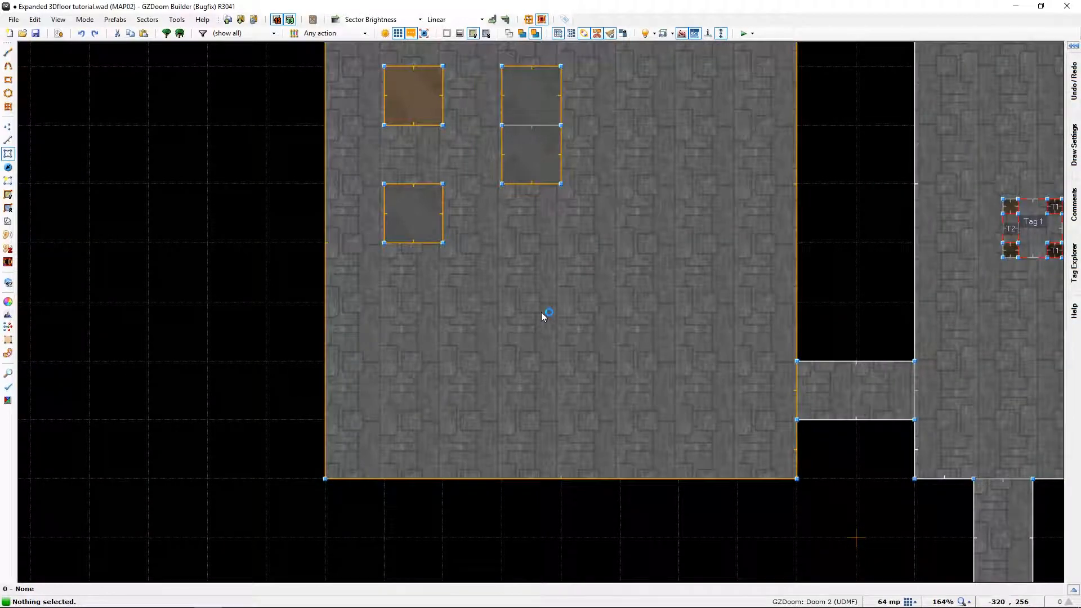
pyautogui.moveTo(582, 216); pyautogui.dragTo(520, 302, button='middle')
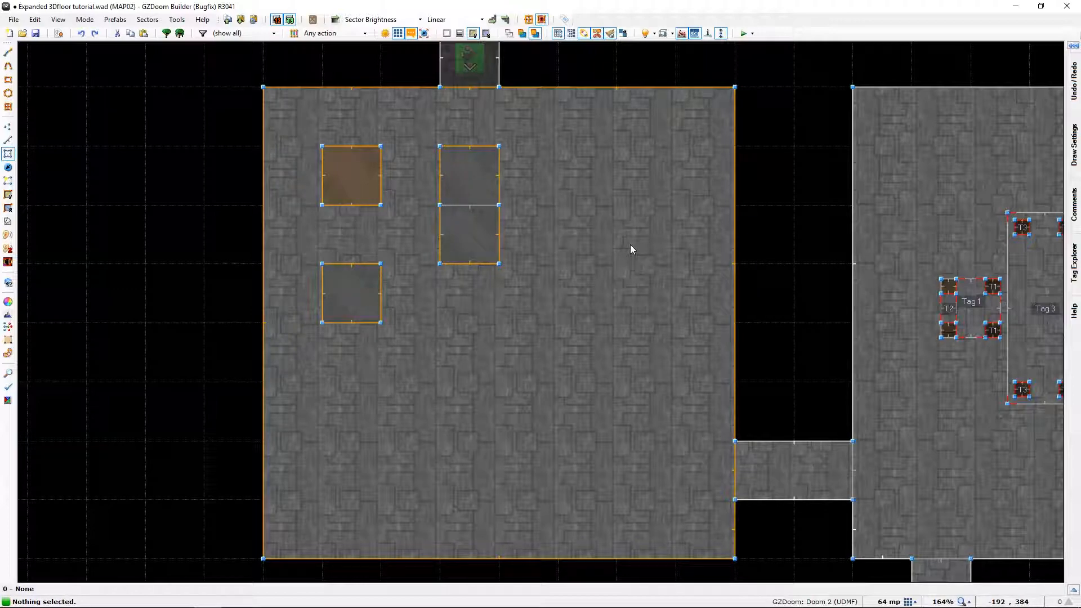
pyautogui.moveTo(630, 245); pyautogui.dragTo(698, 222, button='middle')
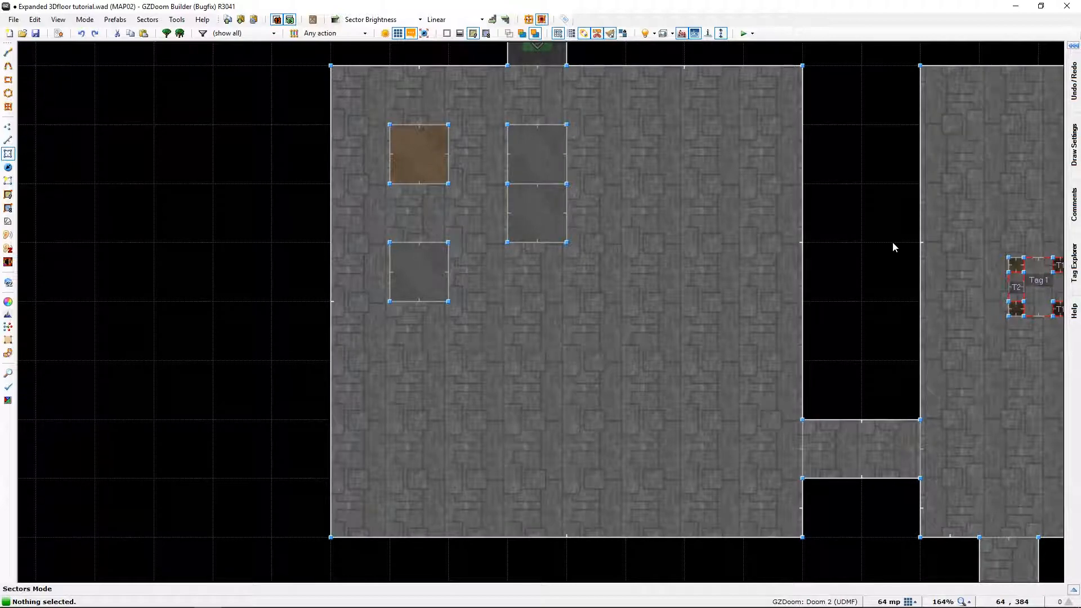
pyautogui.moveTo(892, 242); pyautogui.dragTo(438, 218, button='middle')
pyautogui.moveTo(748, 365); pyautogui.dragTo(650, 356, button='middle')
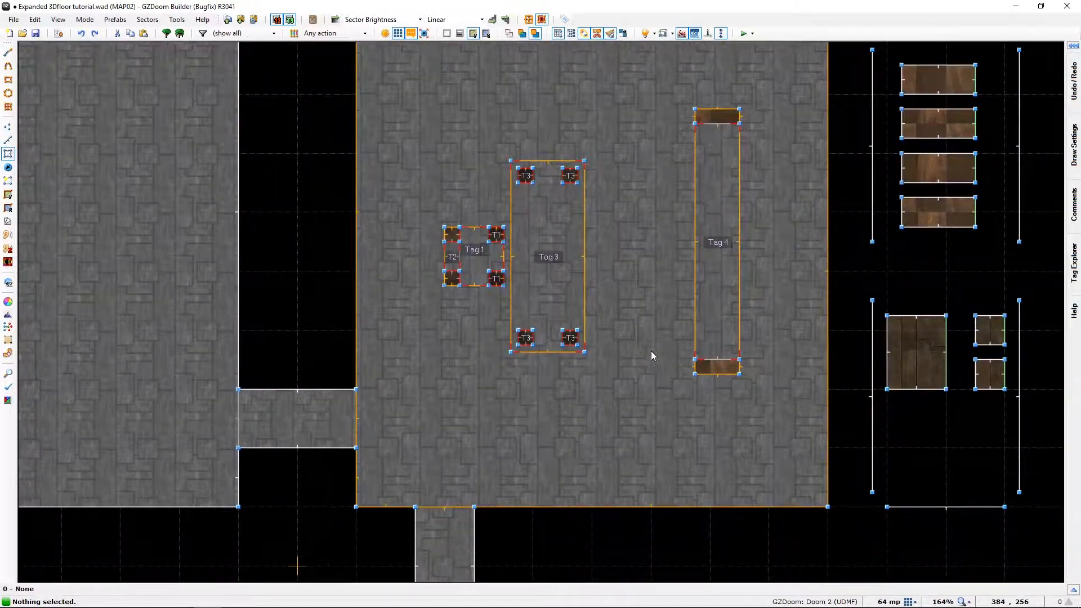
pyautogui.press('q')
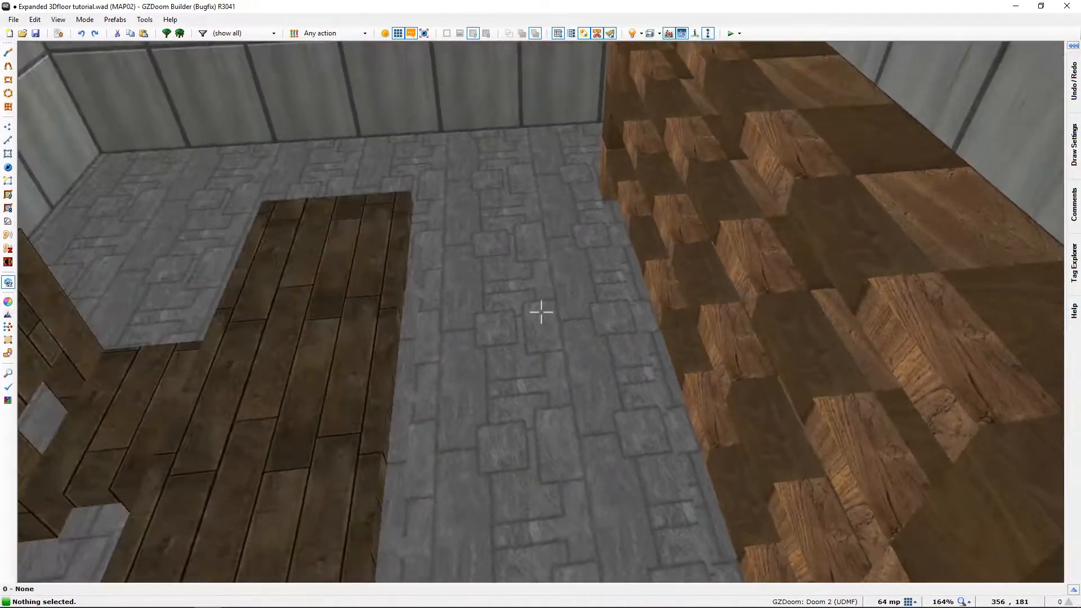
pyautogui.press('w')
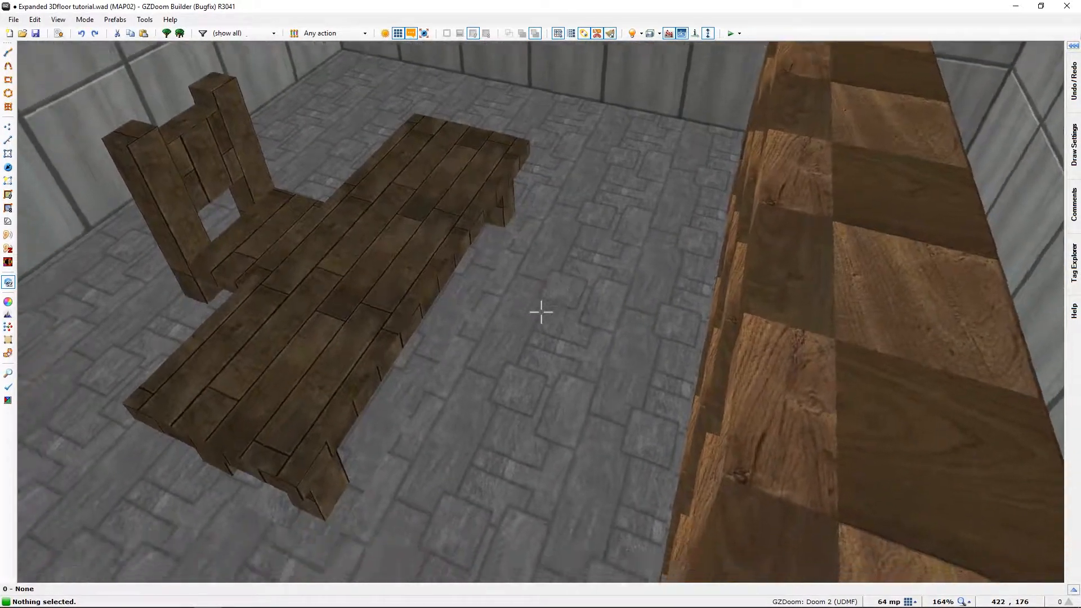
pyautogui.press('w')
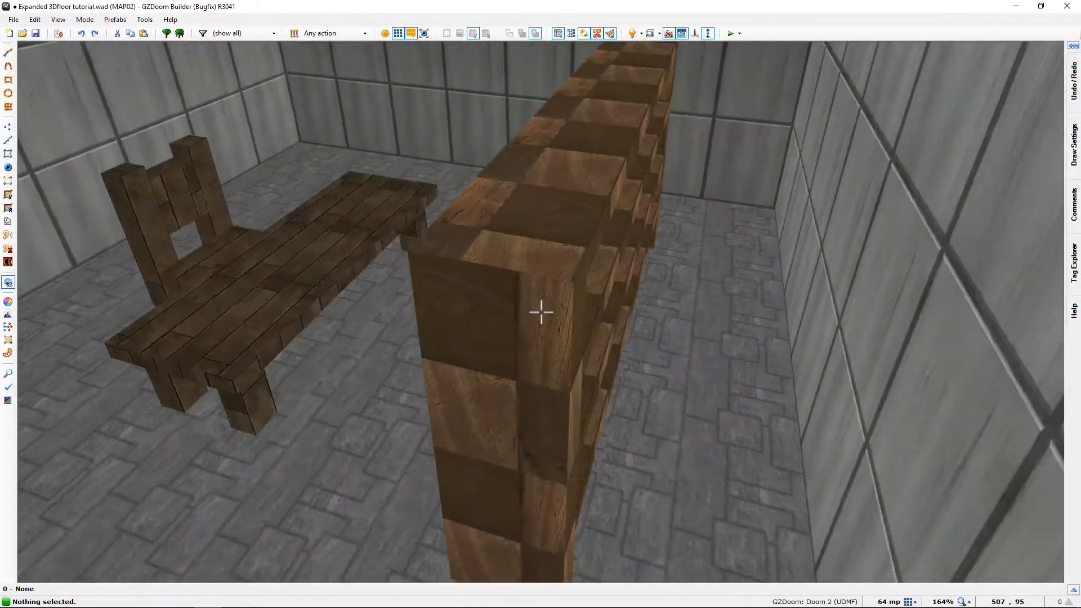
pyautogui.press('s')
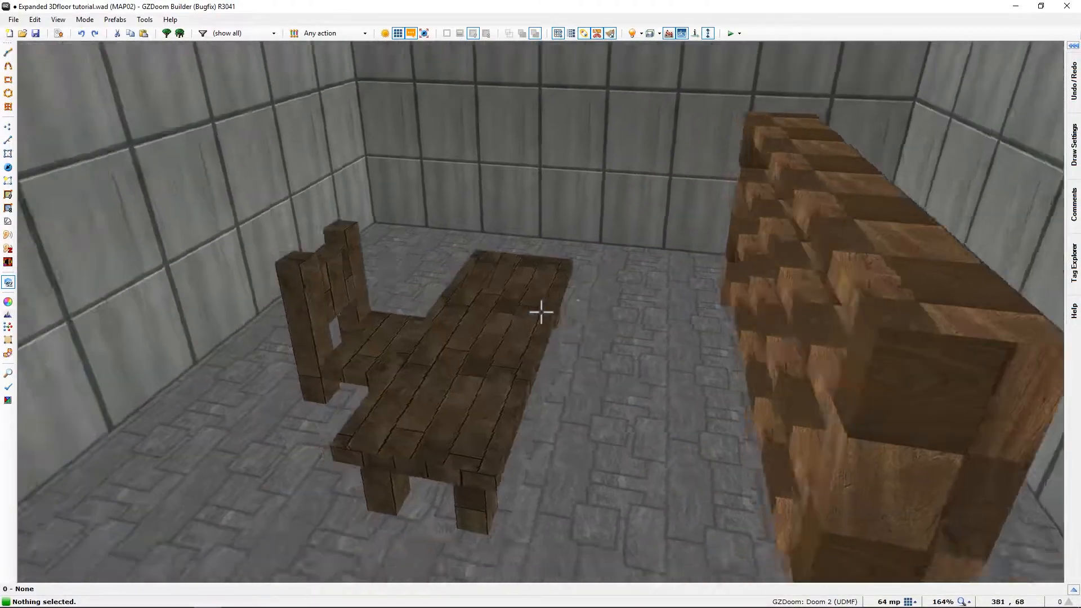
pyautogui.press('d')
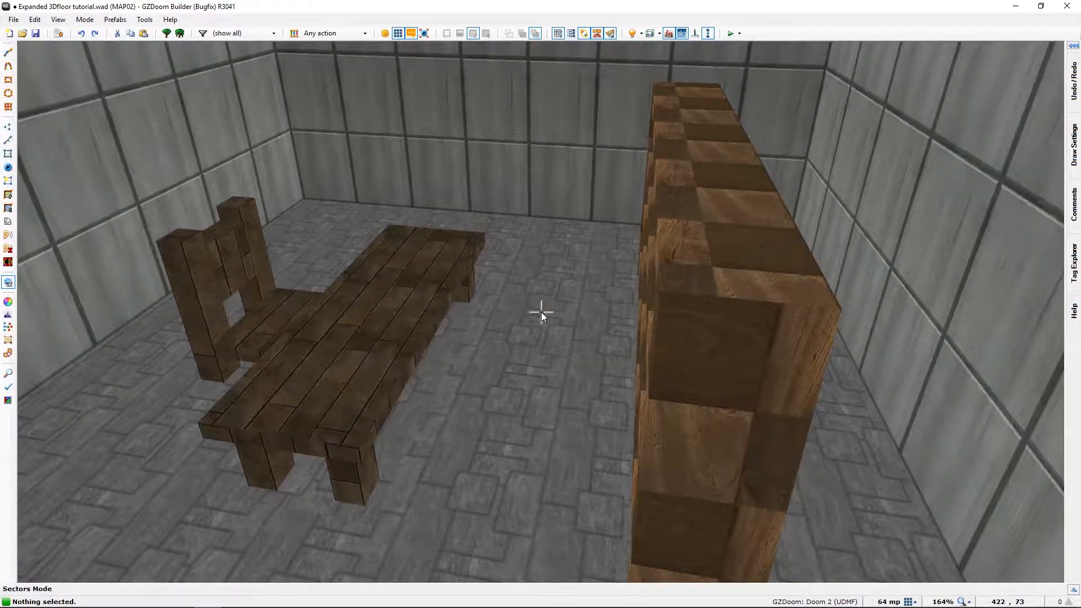
# Step: Select all sectors of the chair in the 2D map: the four corner posts, the backrest and the seat, including their linedefs
pyautogui.press('q')
pyautogui.moveTo(564, 245); pyautogui.dragTo(573, 420, button='middle')
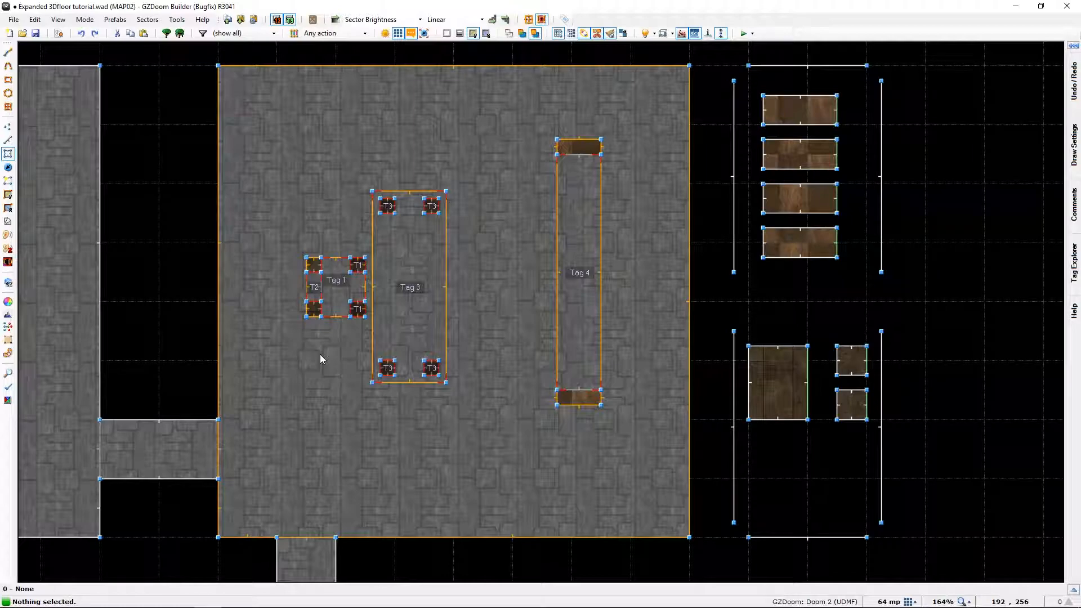
pyautogui.click(316, 311)
pyautogui.click(311, 266)
pyautogui.click(358, 265)
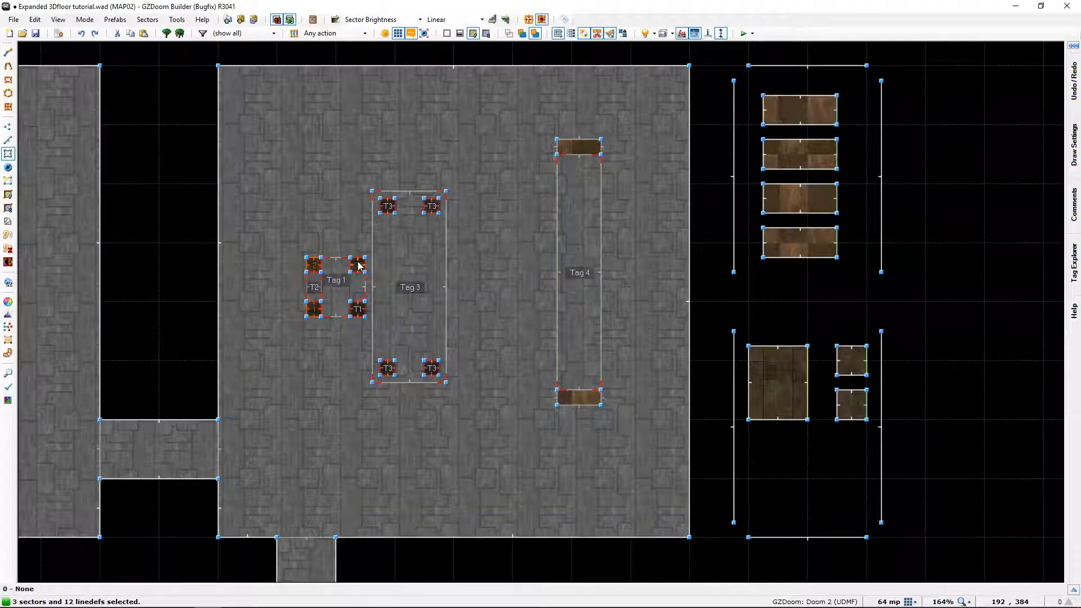
pyautogui.click(359, 312)
pyautogui.click(315, 288)
pyautogui.click(342, 290)
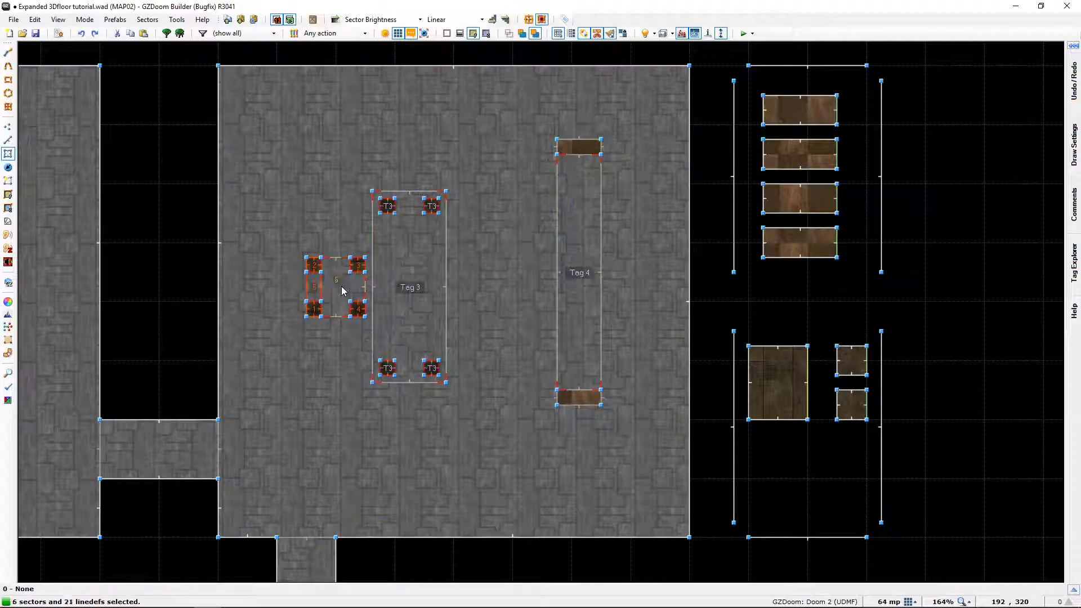
pyautogui.moveTo(291, 243); pyautogui.dragTo(369, 335)
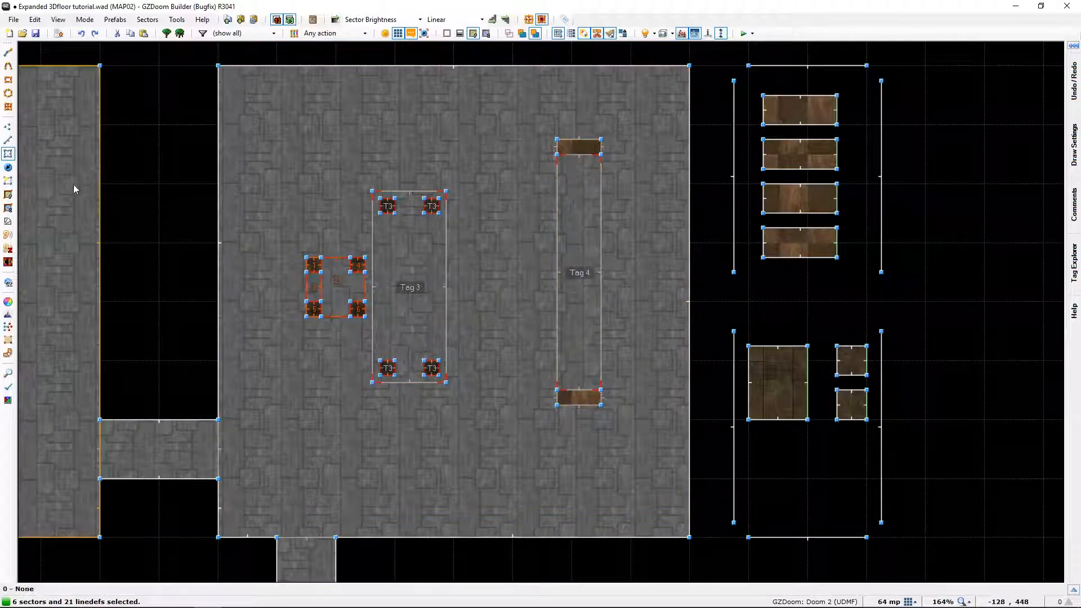
# Step: Save the selected chair sectors as the prefab "Chair Main" in the Crates folder and clear the selection
pyautogui.click(115, 19)
pyautogui.click(140, 64)
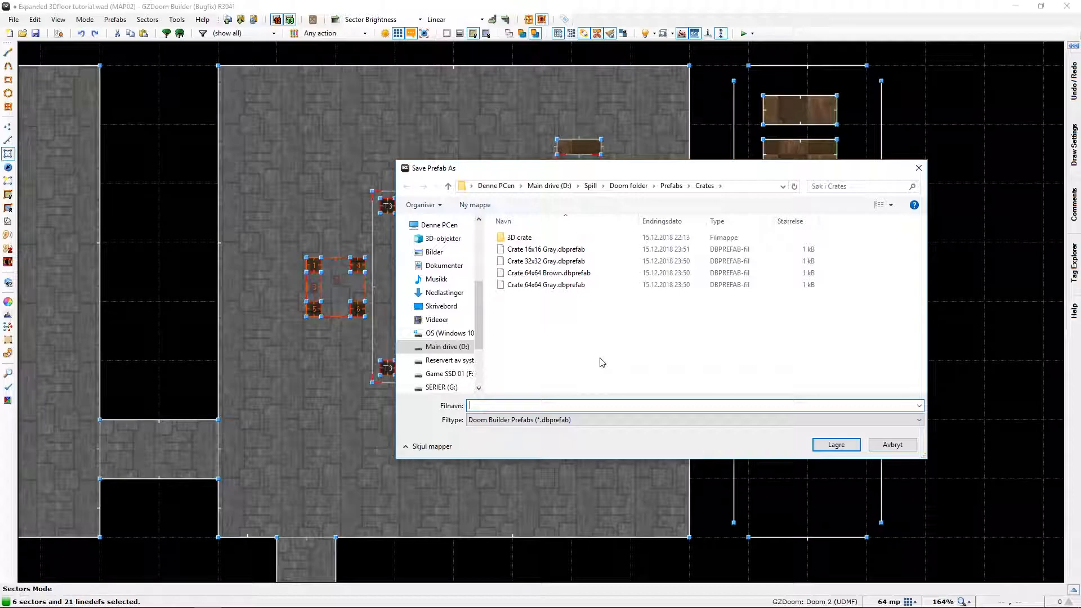
pyautogui.write('Chair')
pyautogui.write('Main')
pyautogui.press('Return')
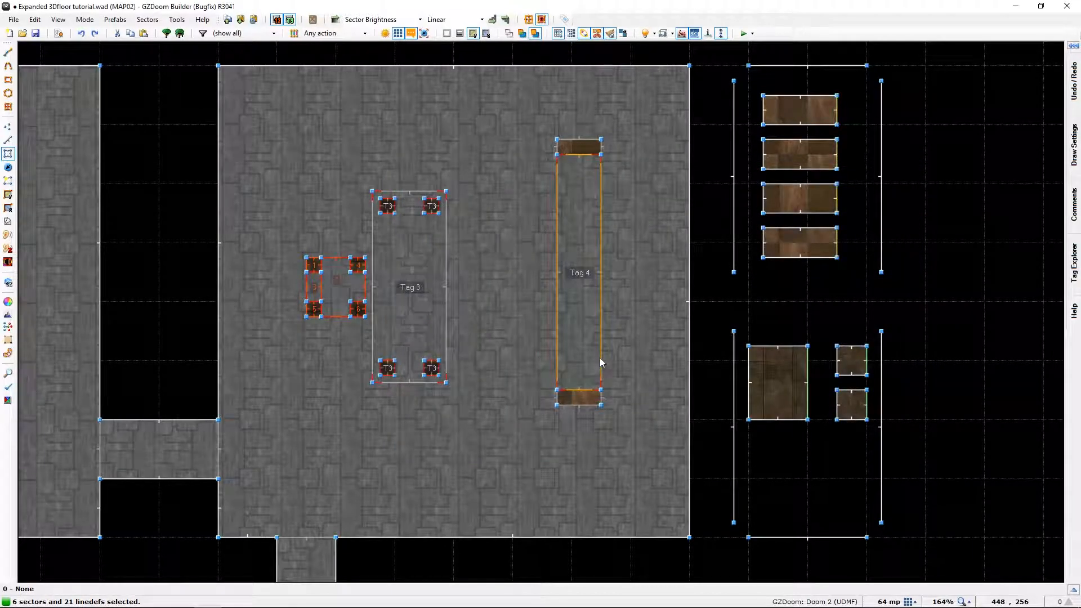
pyautogui.press('c')
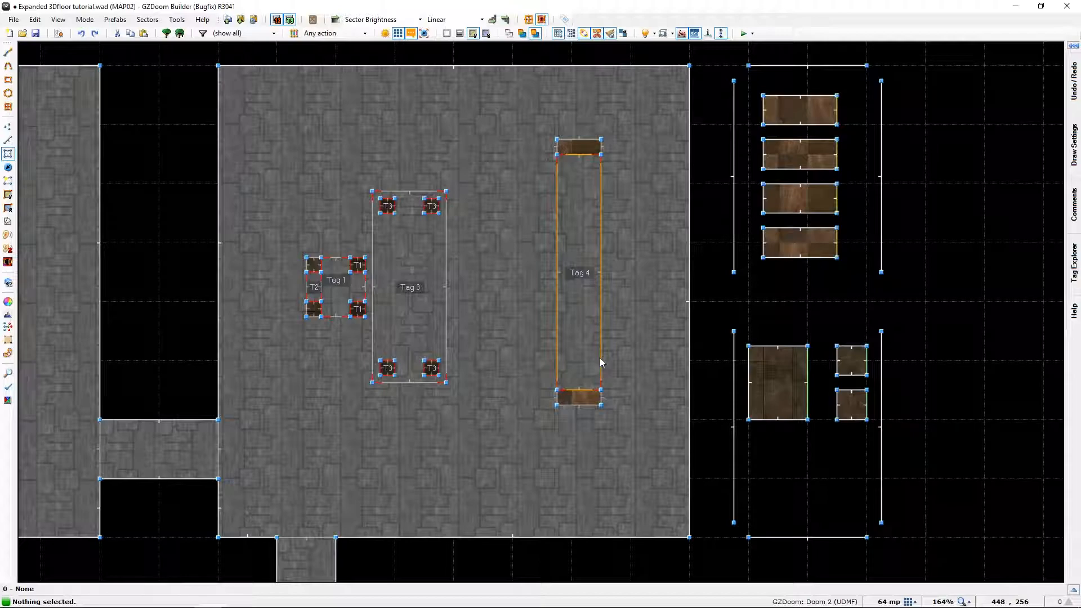
# Step: Select the chair's control sectors outside the furniture room: the large wooden one and the upper of the two small ones
pyautogui.press('l')
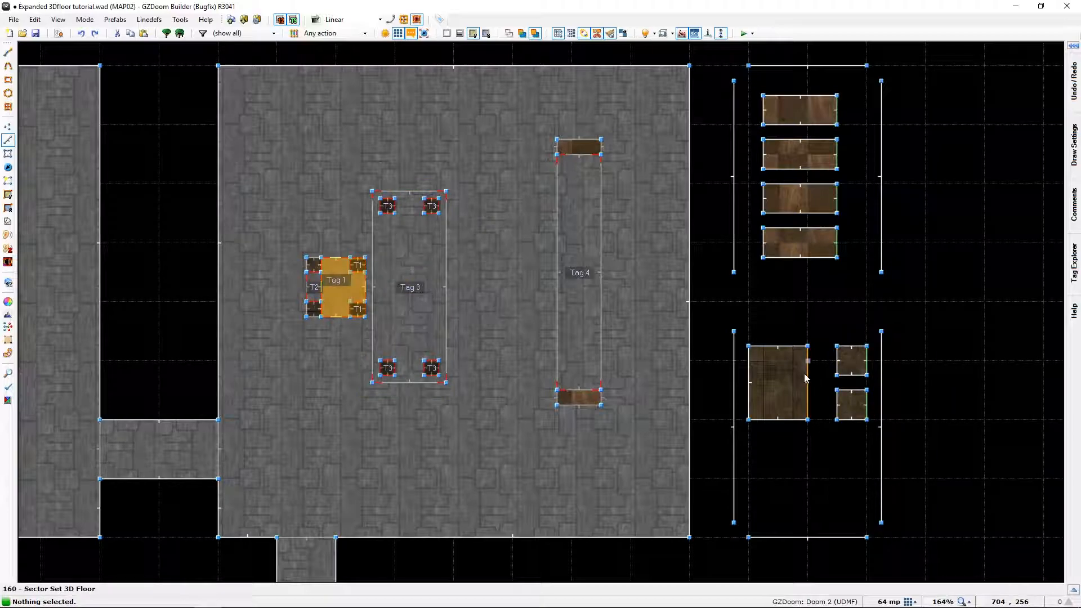
pyautogui.press('s')
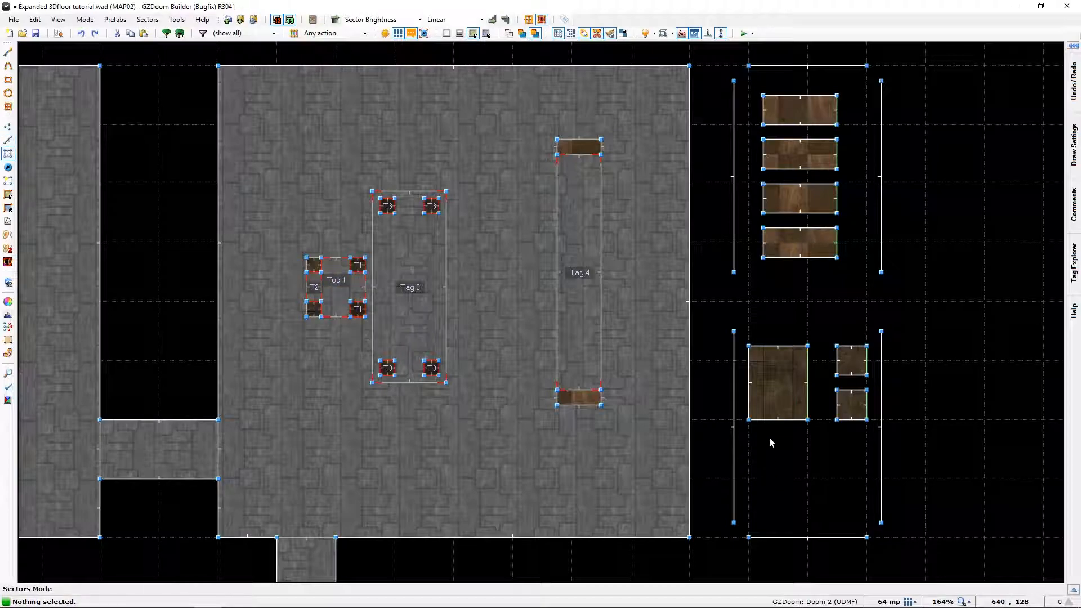
pyautogui.click(777, 393)
pyautogui.click(848, 364)
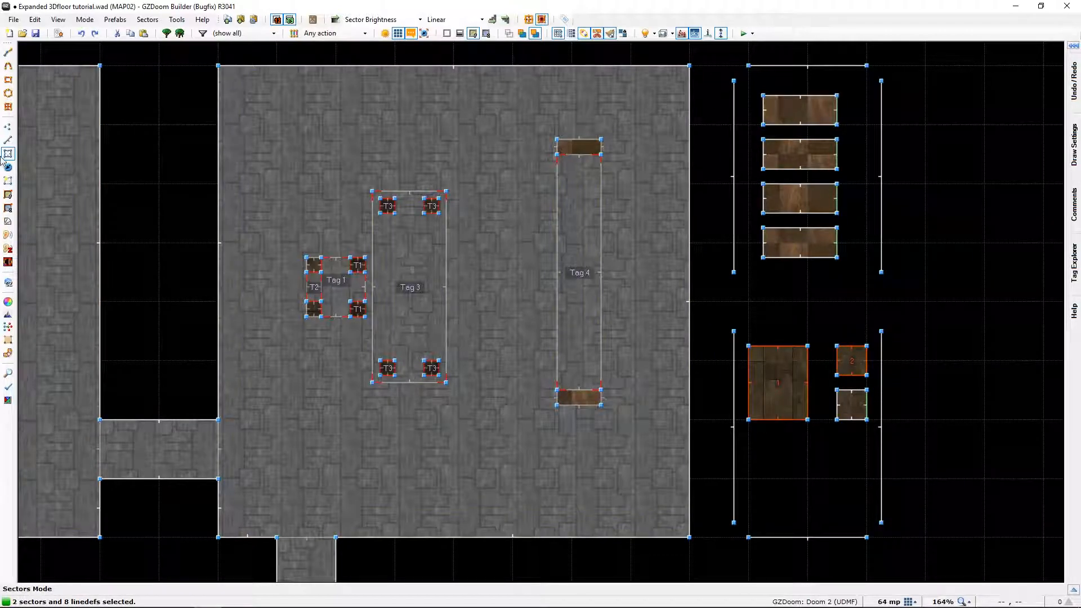
# Step: Save the selected chair control sectors as the prefab "Chair Void" in the Crates folder and clear the selection
pyautogui.click(114, 19)
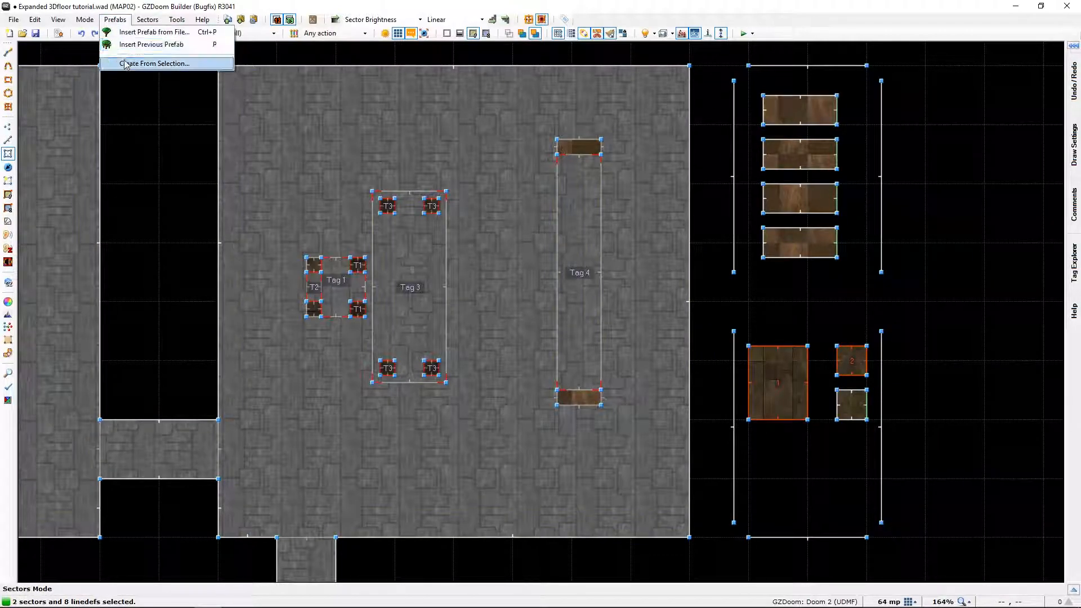
pyautogui.click(126, 64)
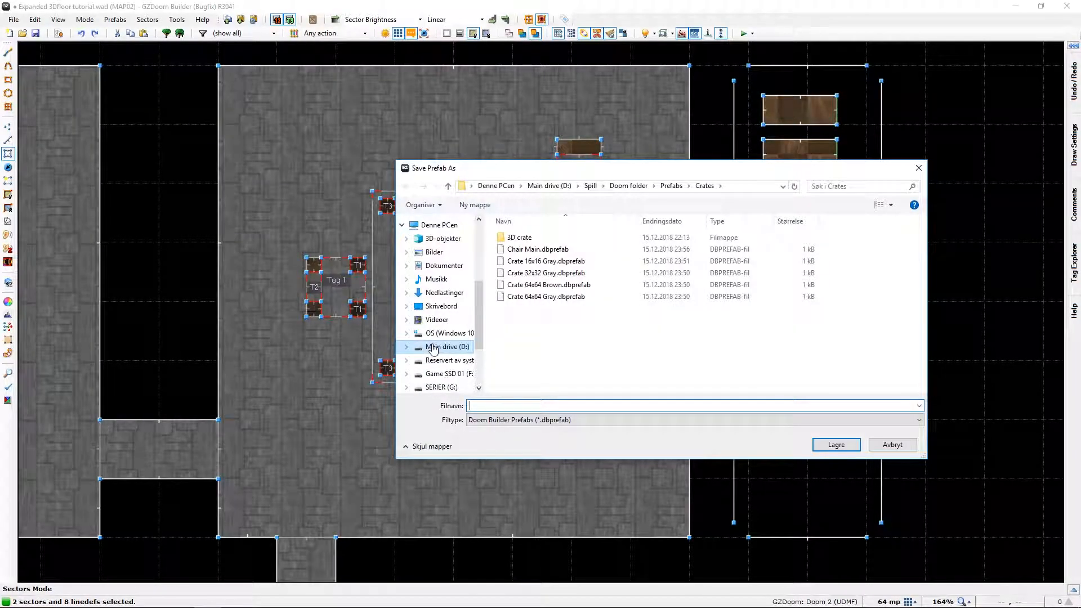
pyautogui.write('Chair')
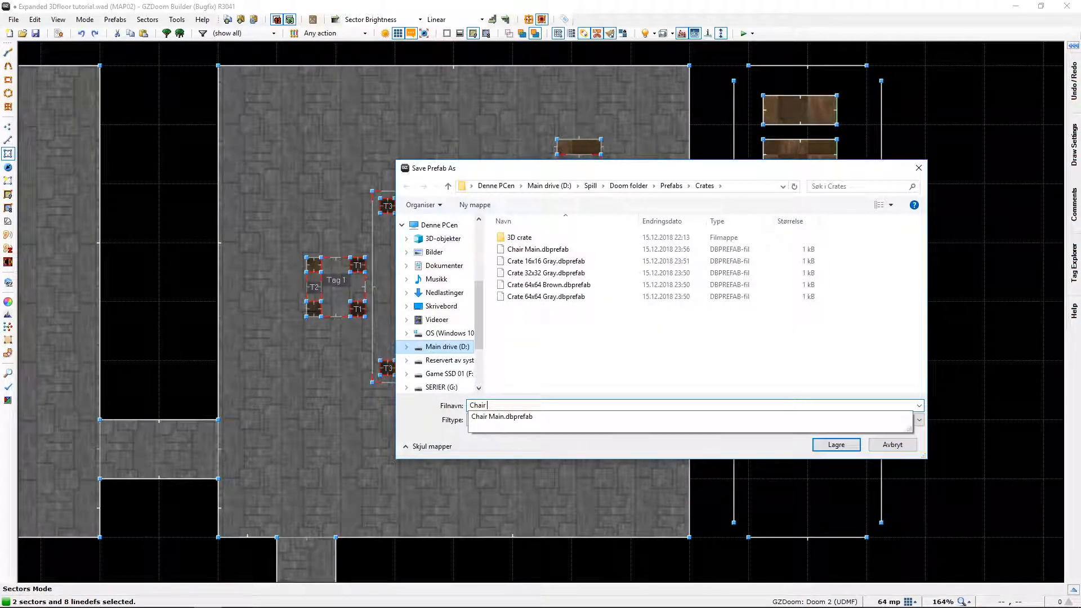
pyautogui.write(' V')
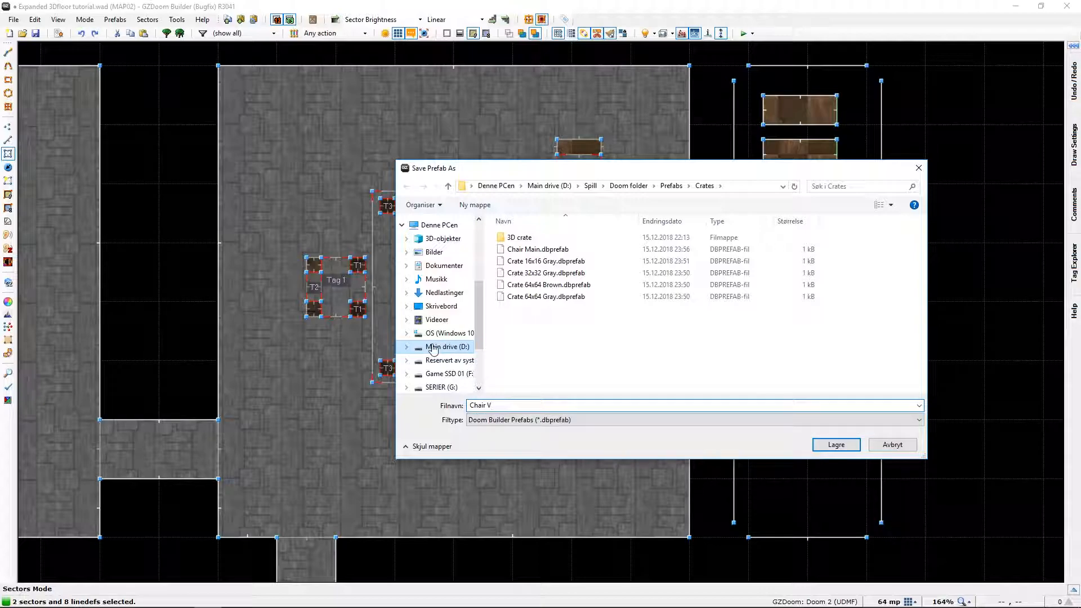
pyautogui.write('oic')
pyautogui.write('d')
pyautogui.click(836, 445)
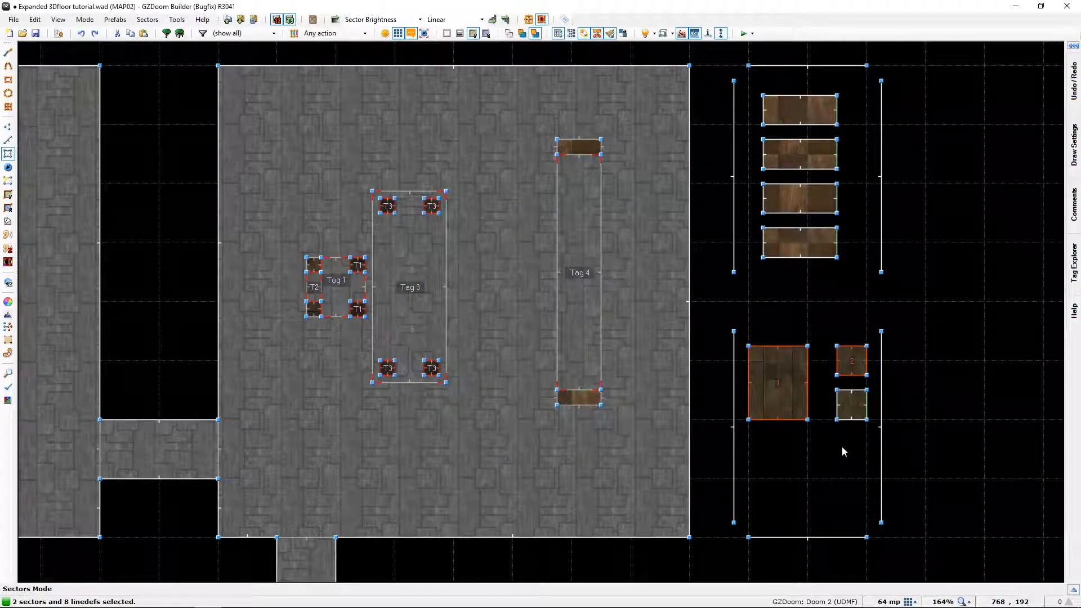
pyautogui.press('Escape')
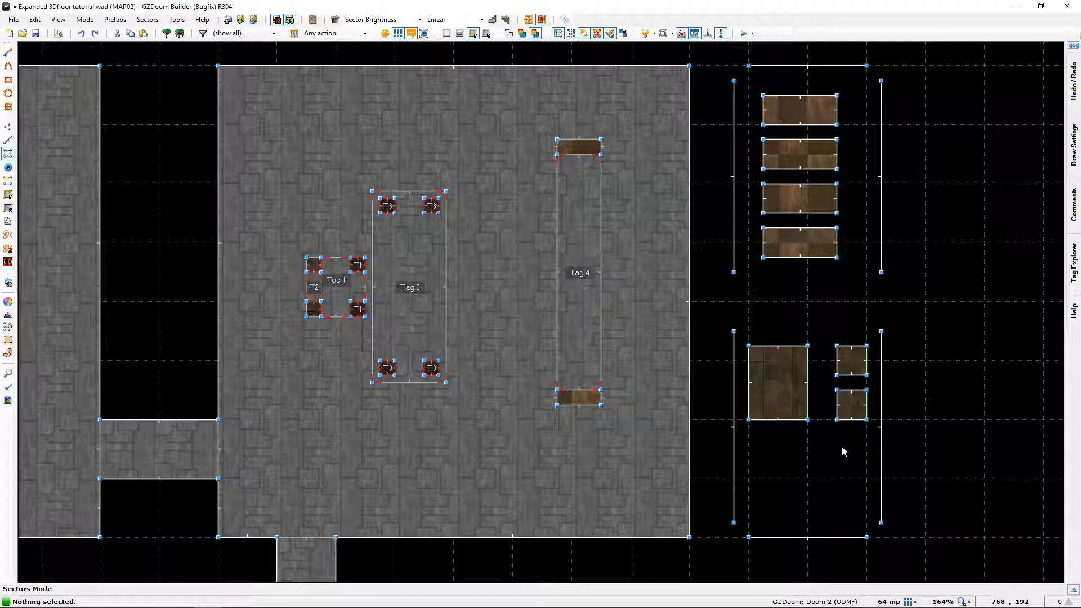
# Step: Examine the furniture's control sectors outside the room in 3D, together with the shelf, table and chair they belong to
pyautogui.press('q')
pyautogui.press('d')
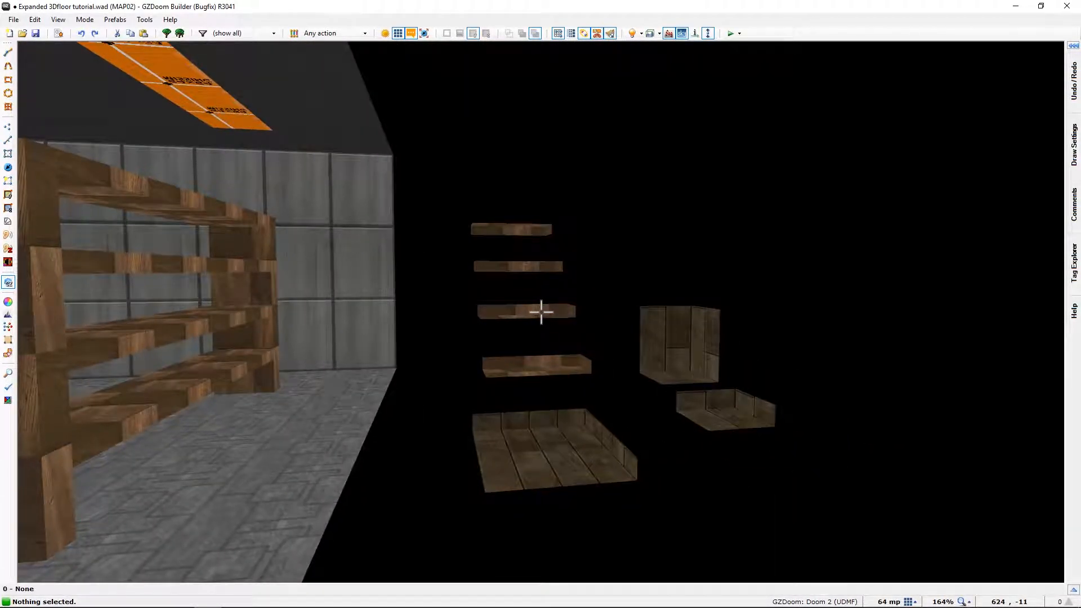
pyautogui.press('w')
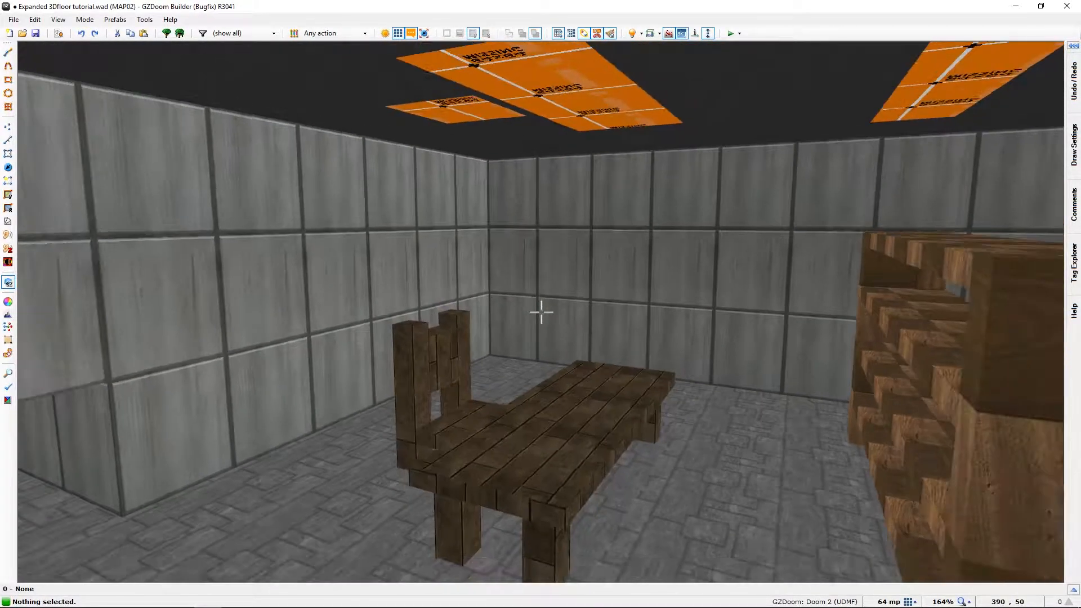
pyautogui.press('w')
pyautogui.press('f')
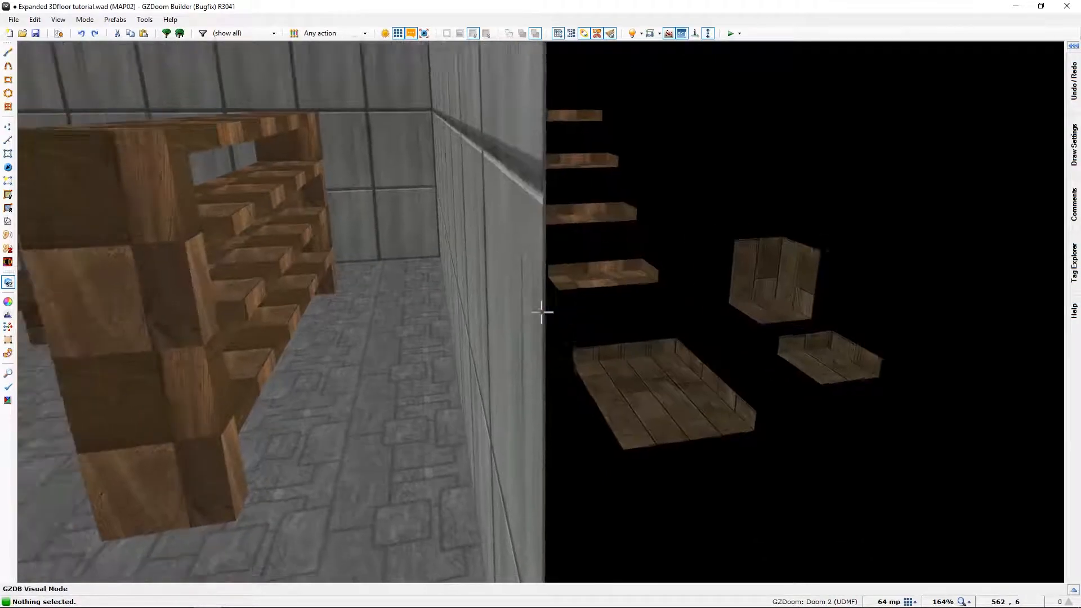
pyautogui.press('s')
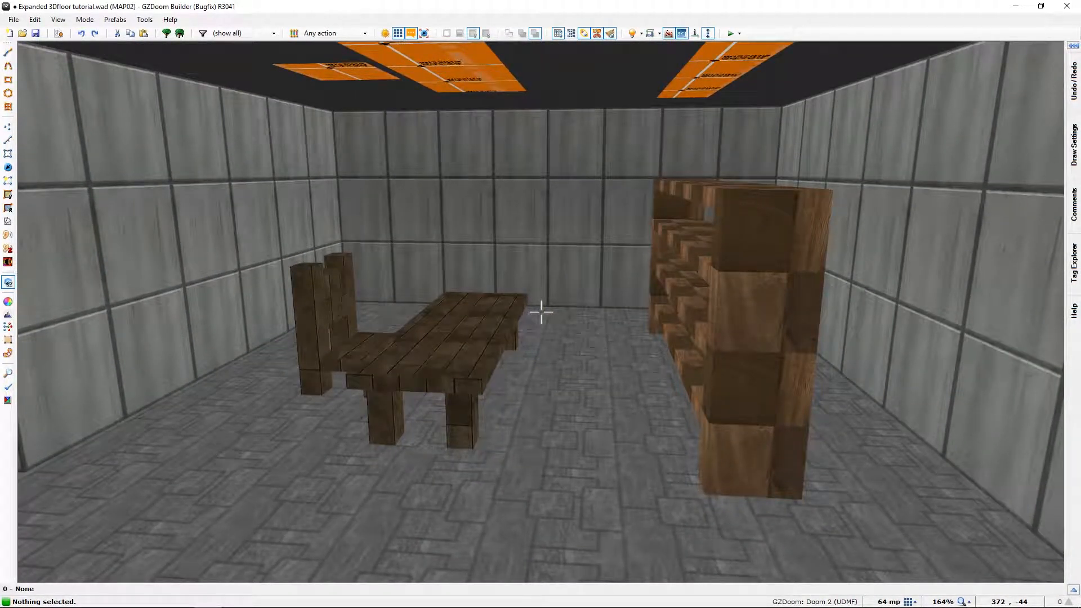
pyautogui.press('w')
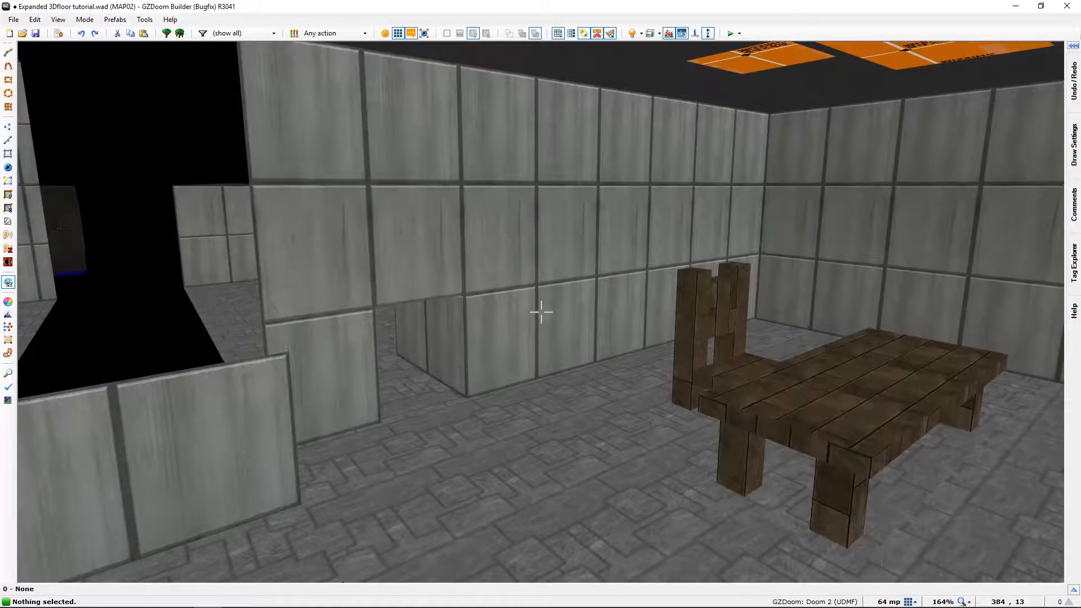
pyautogui.press('w')
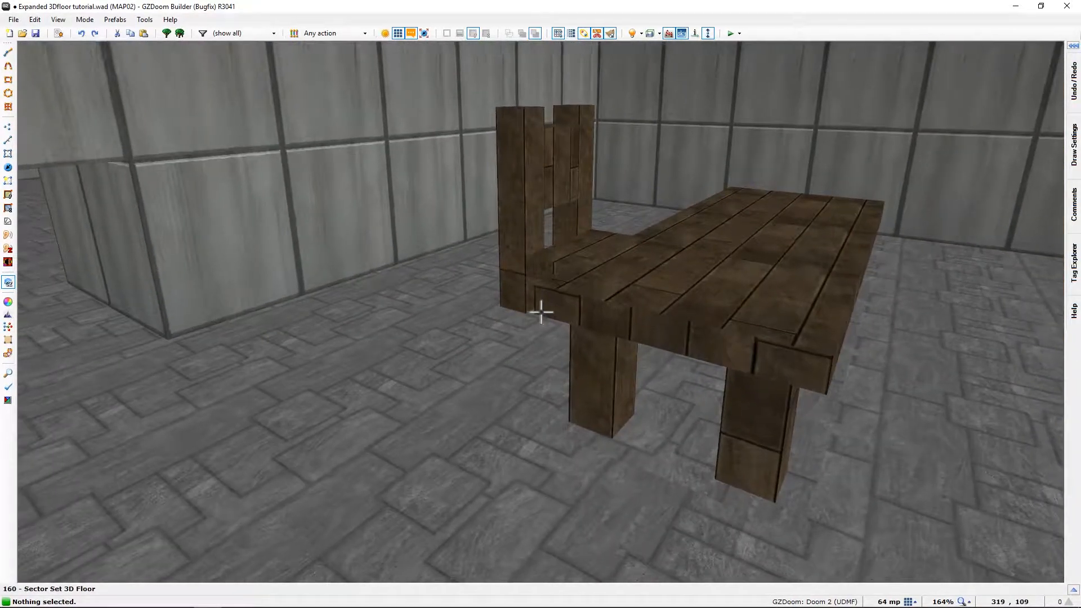
pyautogui.press('w')
pyautogui.press('a')
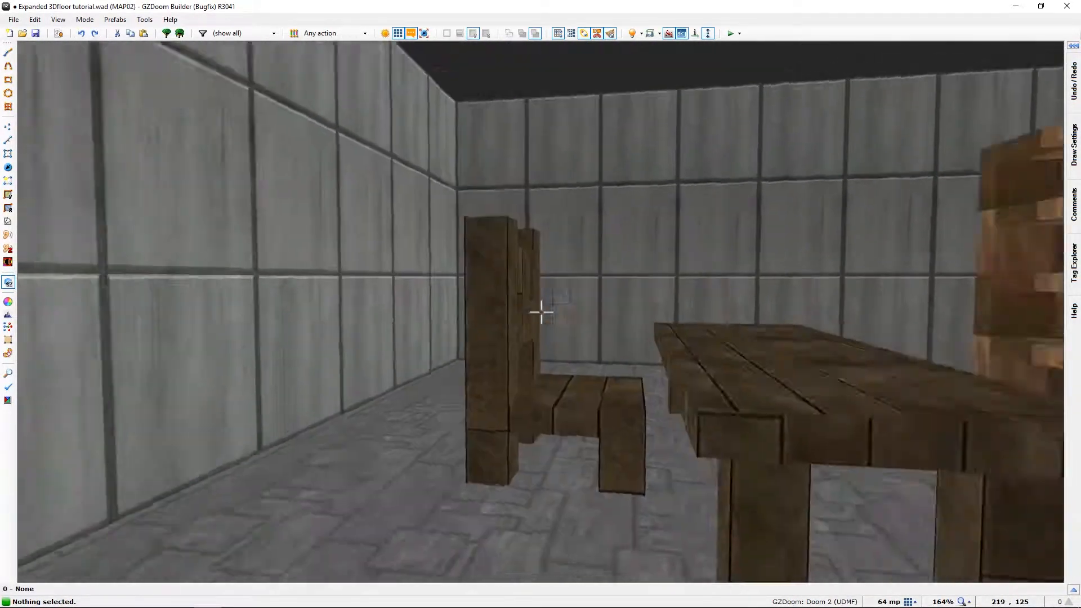
# Step: Examine the missing-texture ceiling areas above the chair, table and shelf in 3D, briefly toggling the highlight
pyautogui.press('w')
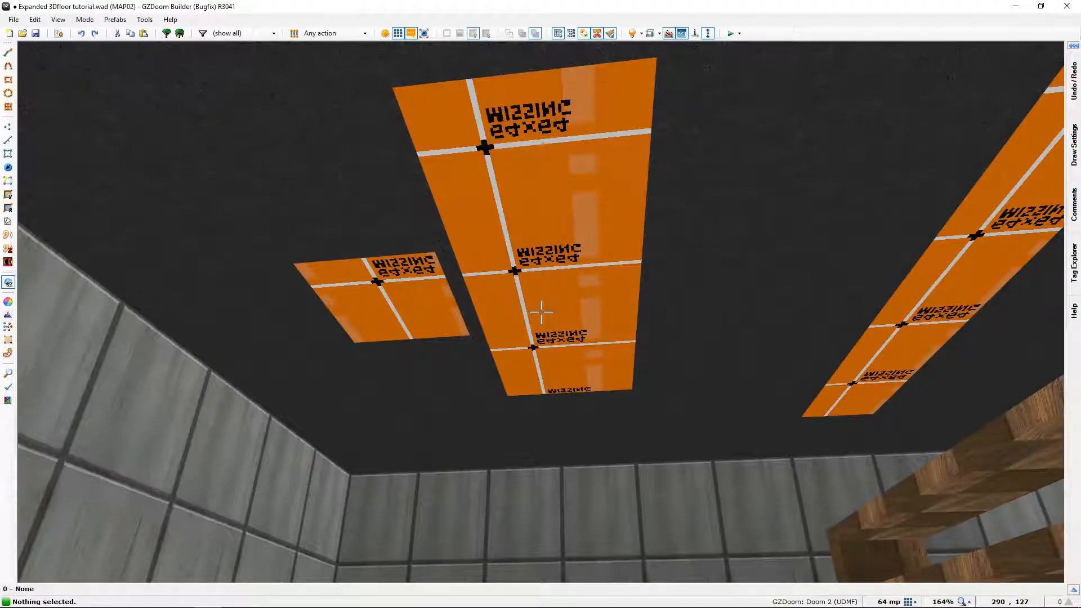
pyautogui.press('d')
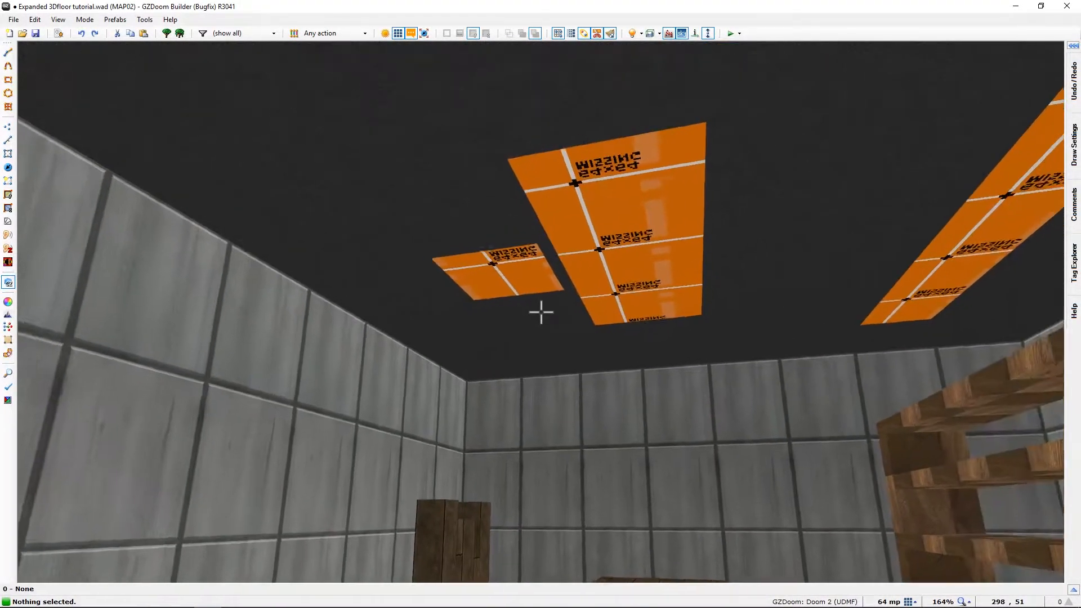
pyautogui.press('w')
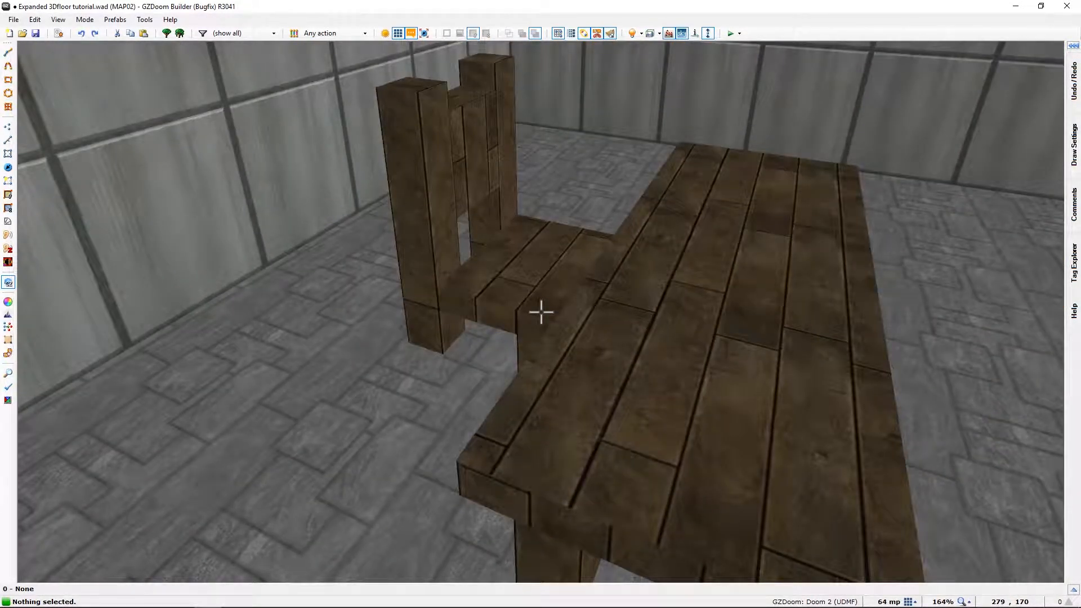
pyautogui.press('s')
pyautogui.press('s')
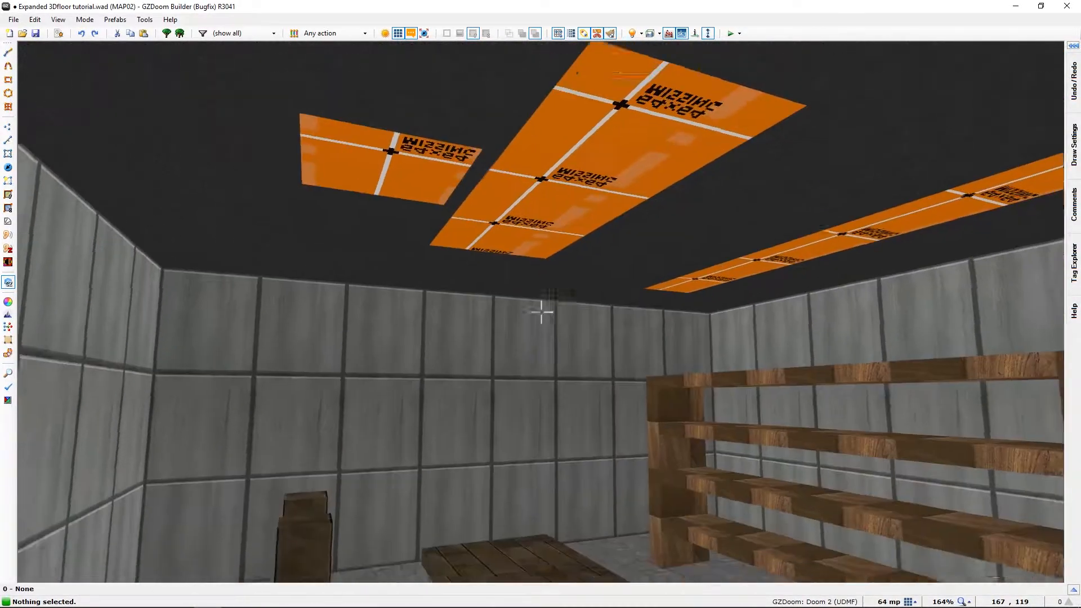
pyautogui.press('f')
pyautogui.press('s')
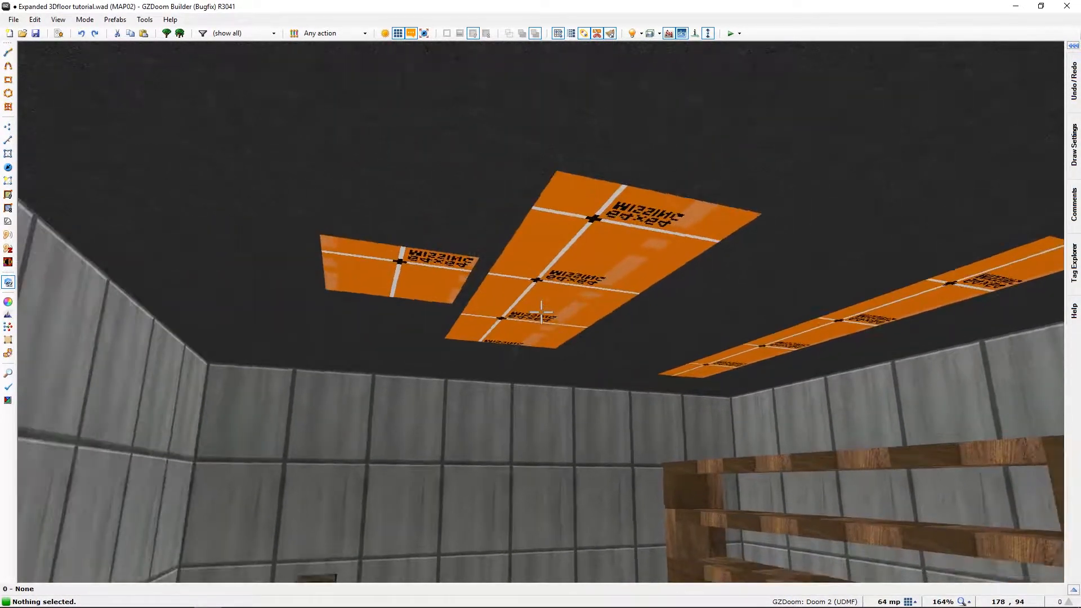
pyautogui.press('h')
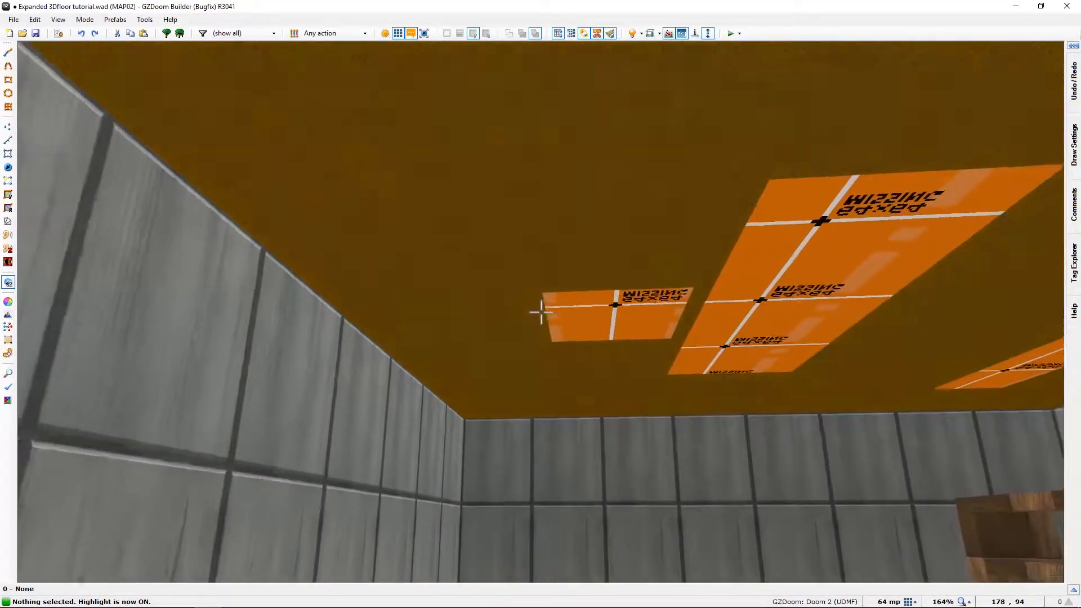
pyautogui.press('h')
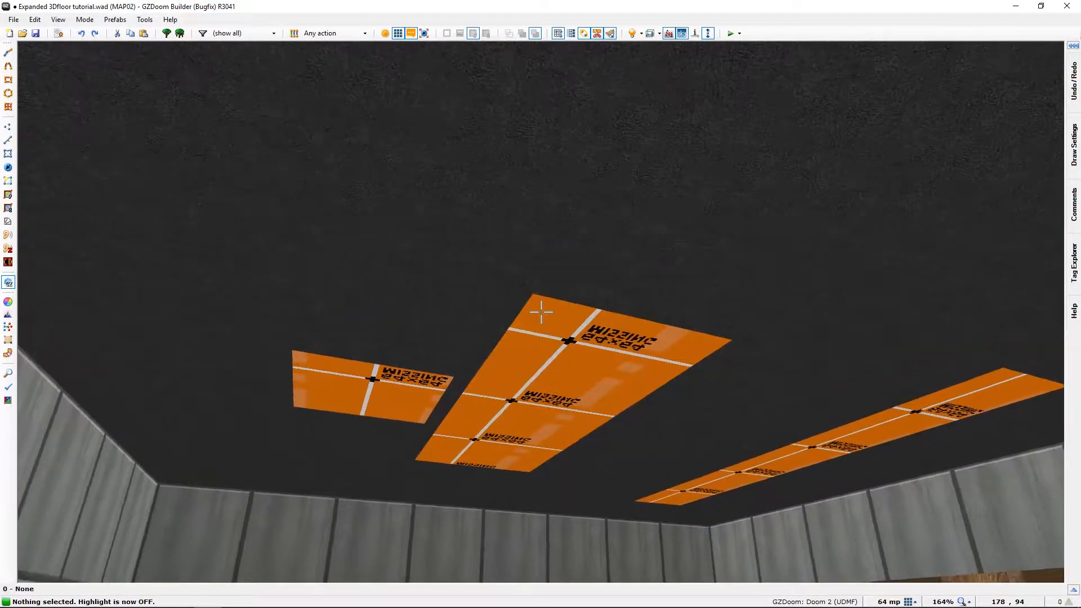
pyautogui.press('w')
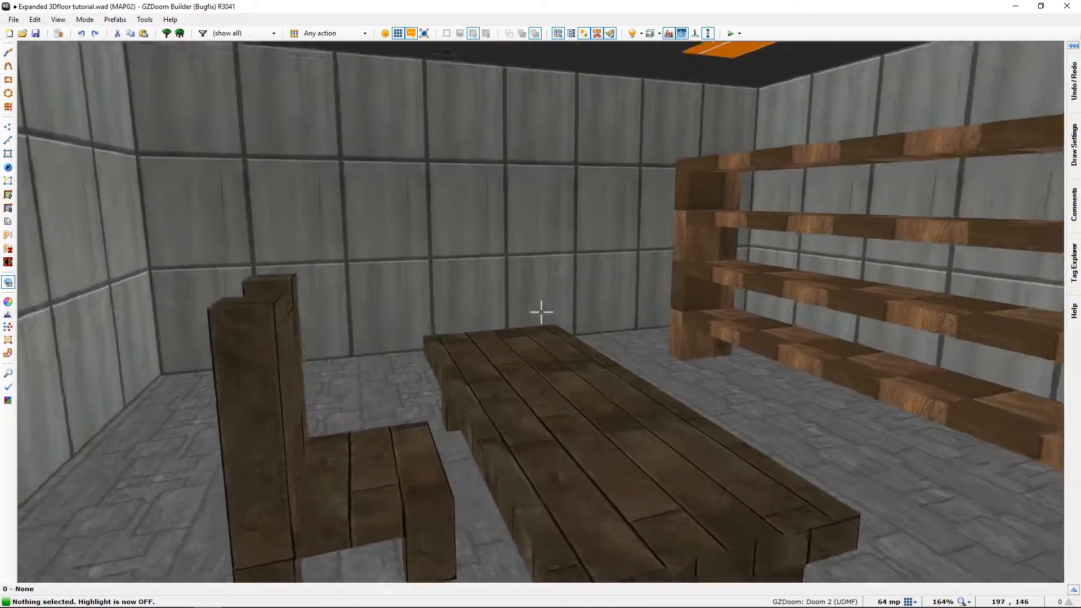
pyautogui.press('s')
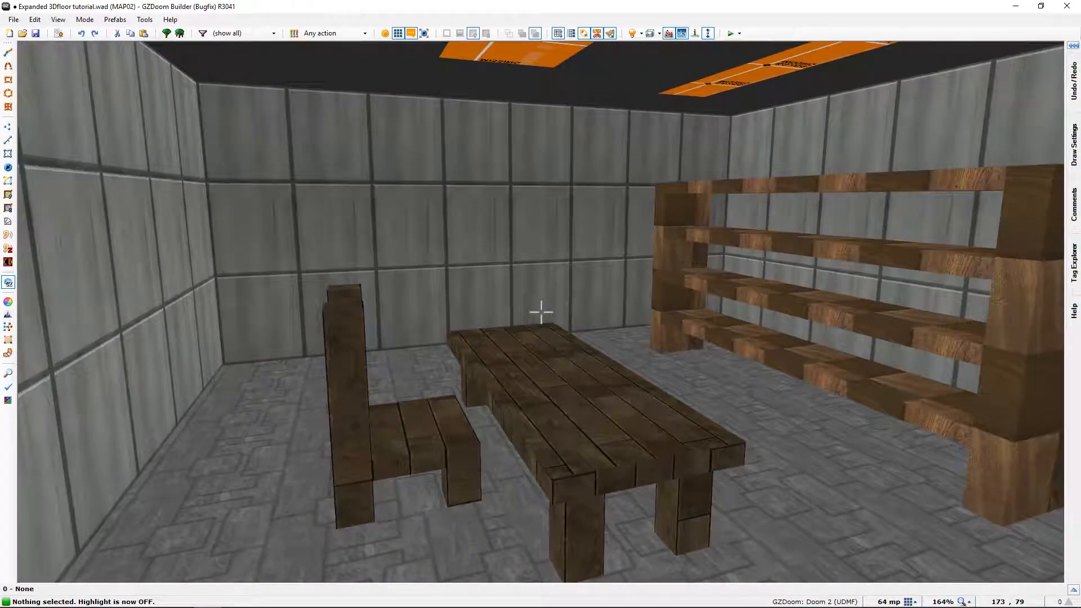
# Step: Review the furniture room and the crate room south of it in the 2D map, and inspect the floating steps in 3D
pyautogui.press('q')
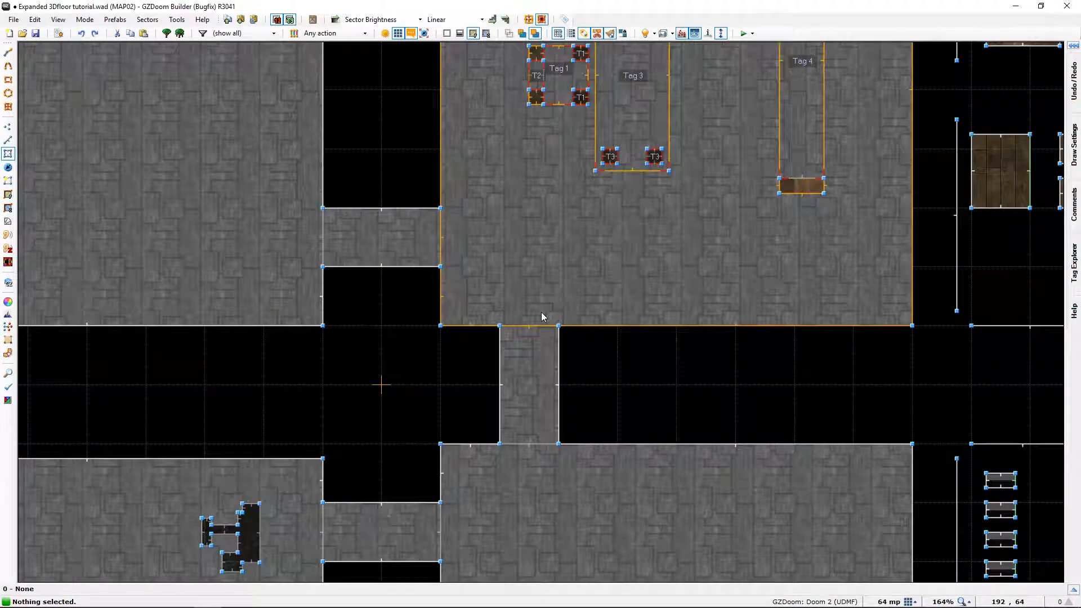
pyautogui.moveTo(710, 184); pyautogui.dragTo(572, 410, button='middle')
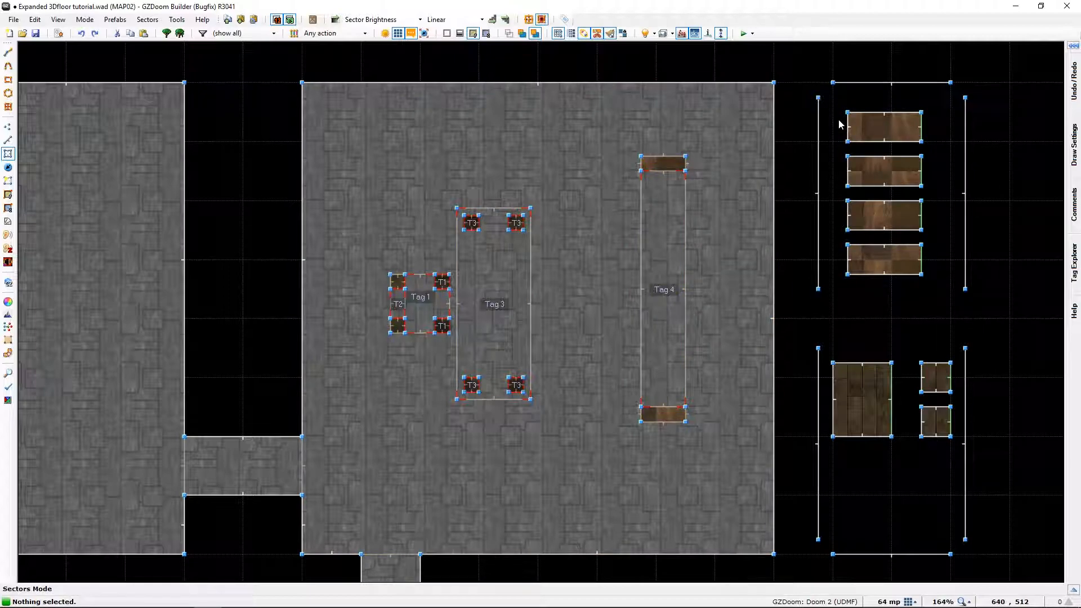
pyautogui.press('l')
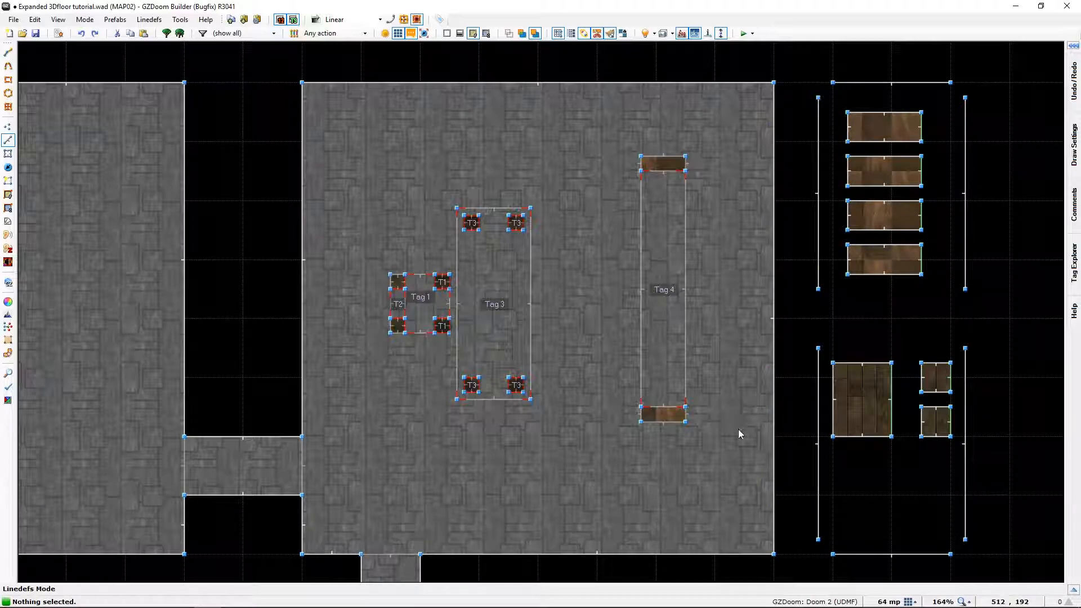
pyautogui.moveTo(738, 434); pyautogui.dragTo(705, 72, button='middle')
pyautogui.moveTo(709, 425); pyautogui.dragTo(741, 168, button='middle')
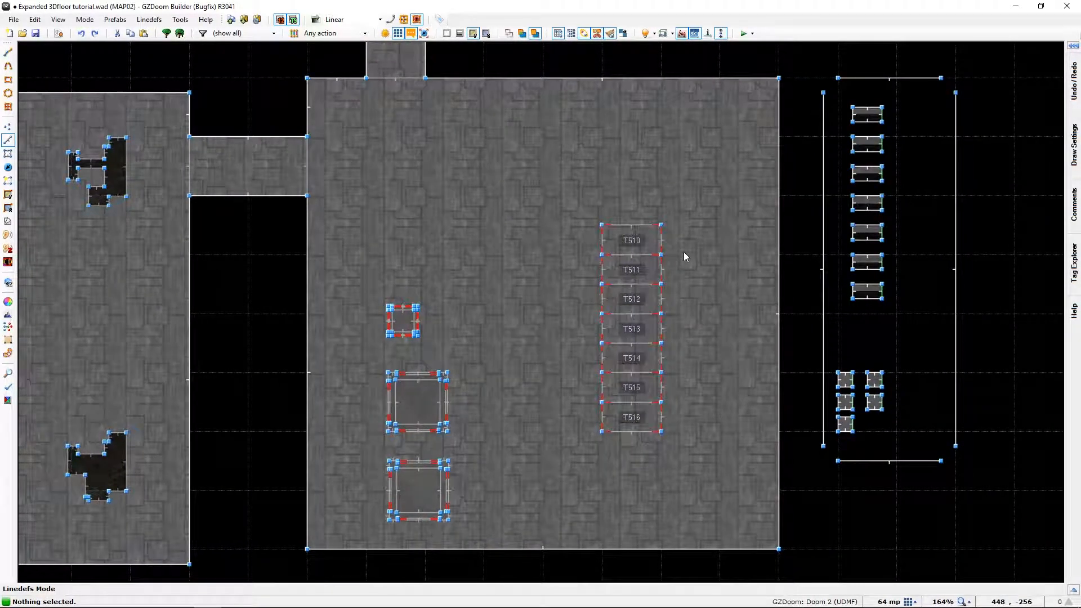
pyautogui.press('w')
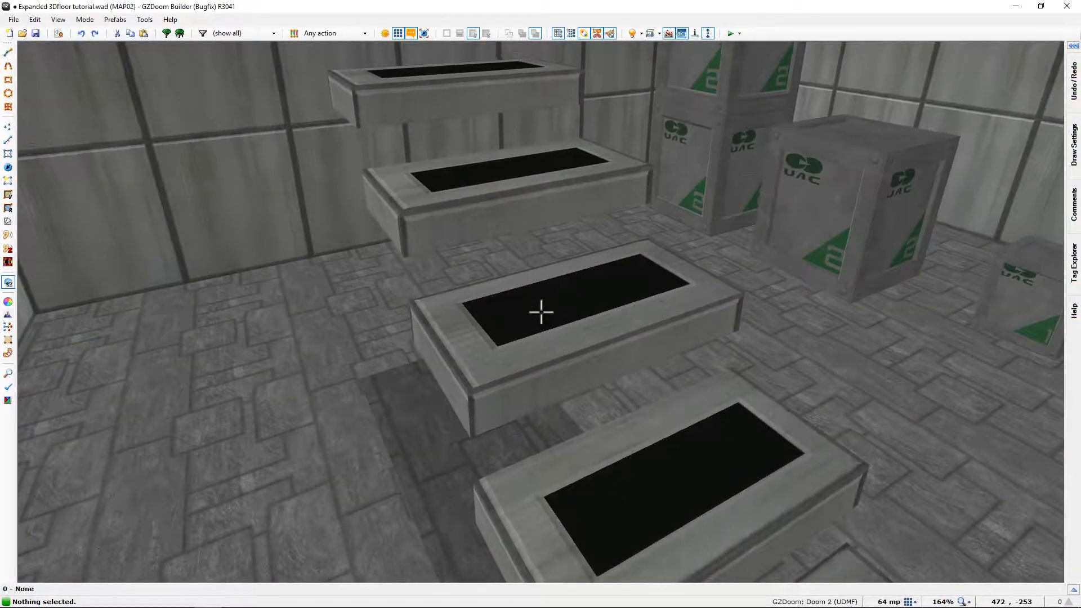
pyautogui.press('w')
pyautogui.press('w')
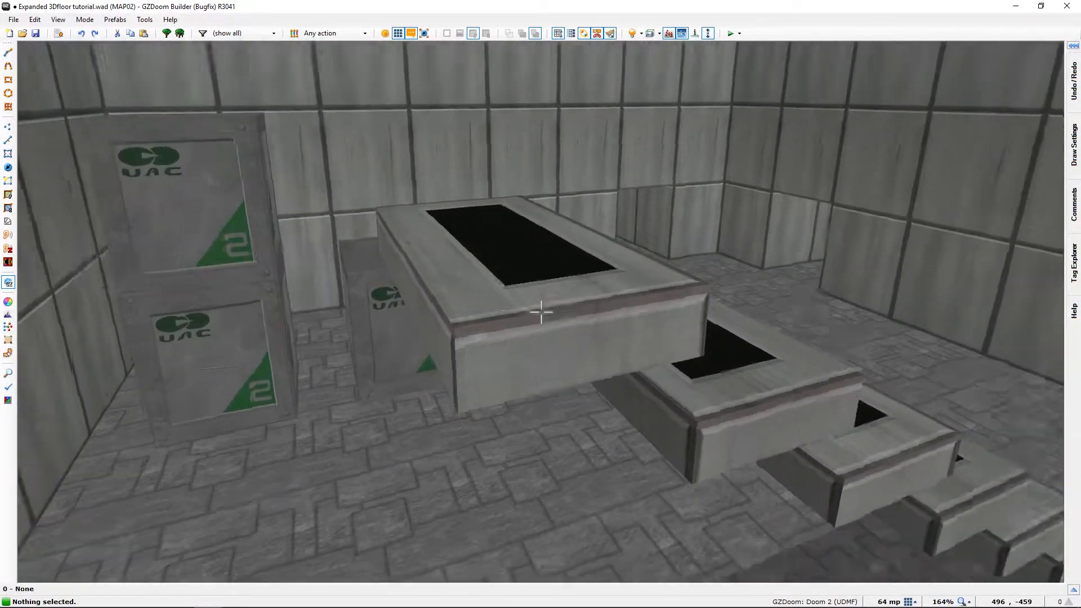
pyautogui.press('w')
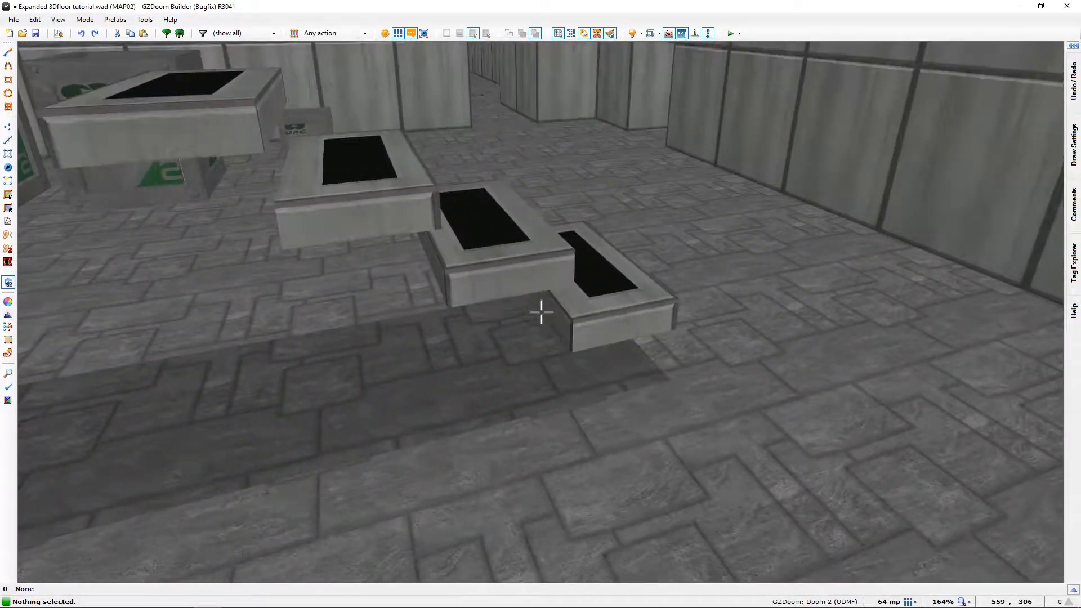
# Step: Compare the tagged step sectors T510 to T516 with their control sectors in the 2D map
pyautogui.press('q')
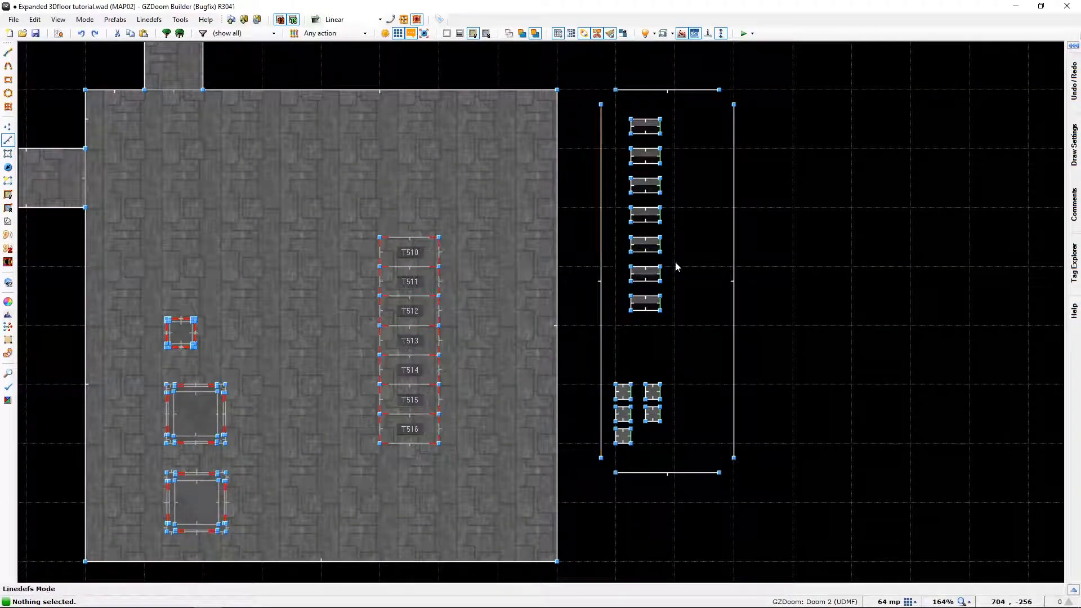
pyautogui.press('s')
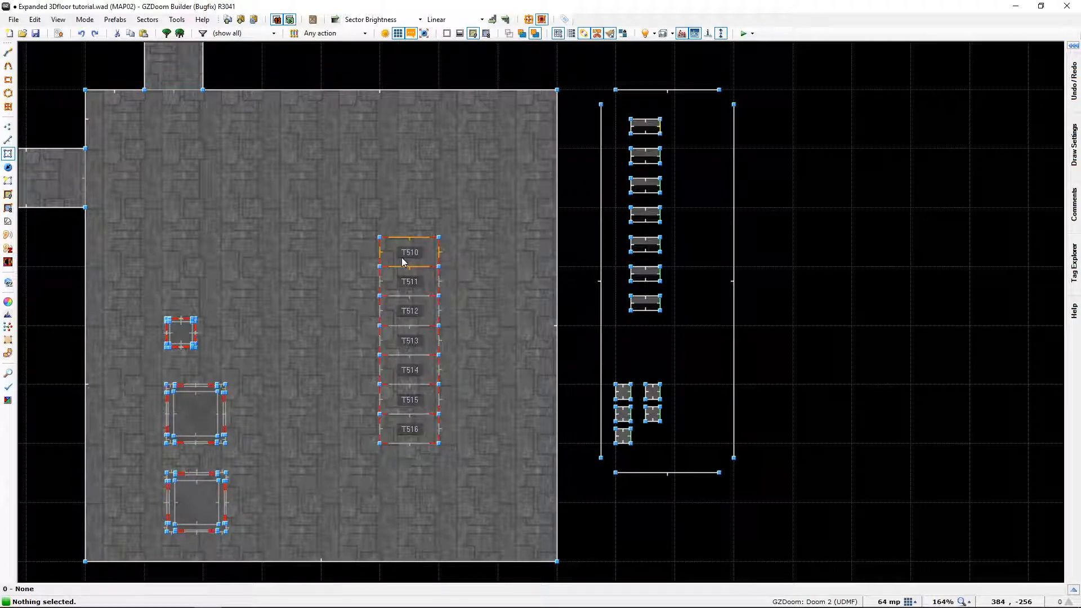
pyautogui.scroll(1, 402, 260)
pyautogui.scroll(-1, 402, 260)
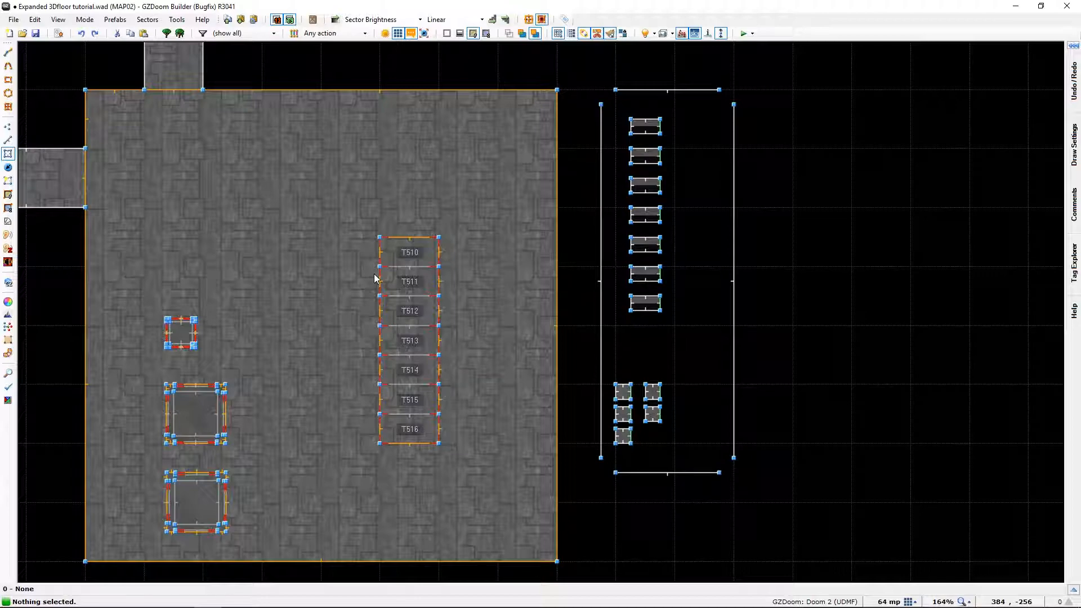
# Step: Save the linedefs of the tagged step sectors T510 to T516 as prefab "3D staircase Main 7 steps" in the Prefabs folder
pyautogui.press('l')
pyautogui.moveTo(337, 211); pyautogui.dragTo(485, 488)
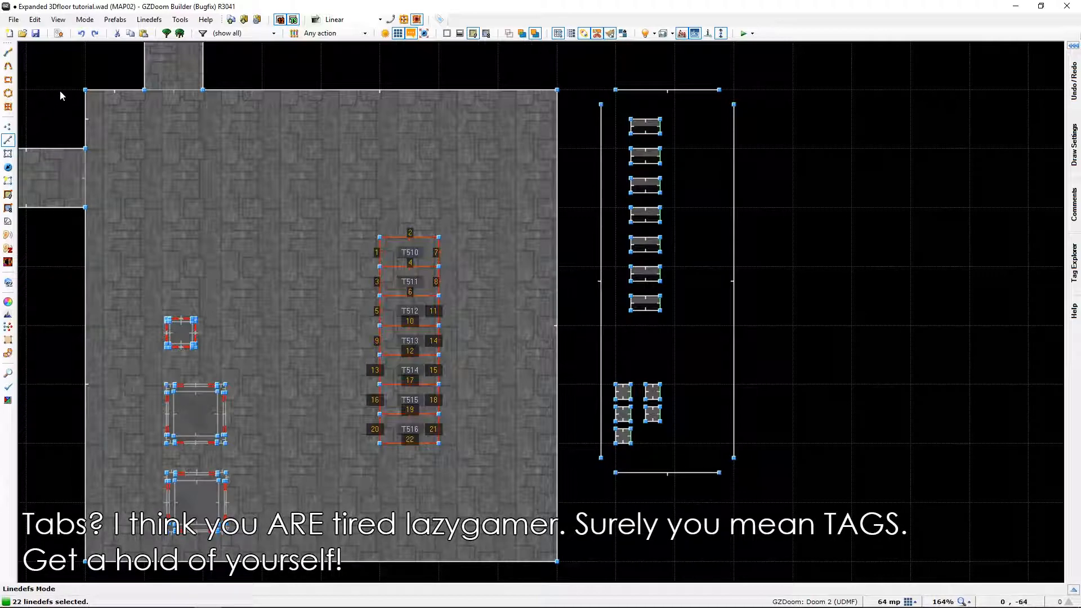
pyautogui.click(117, 22)
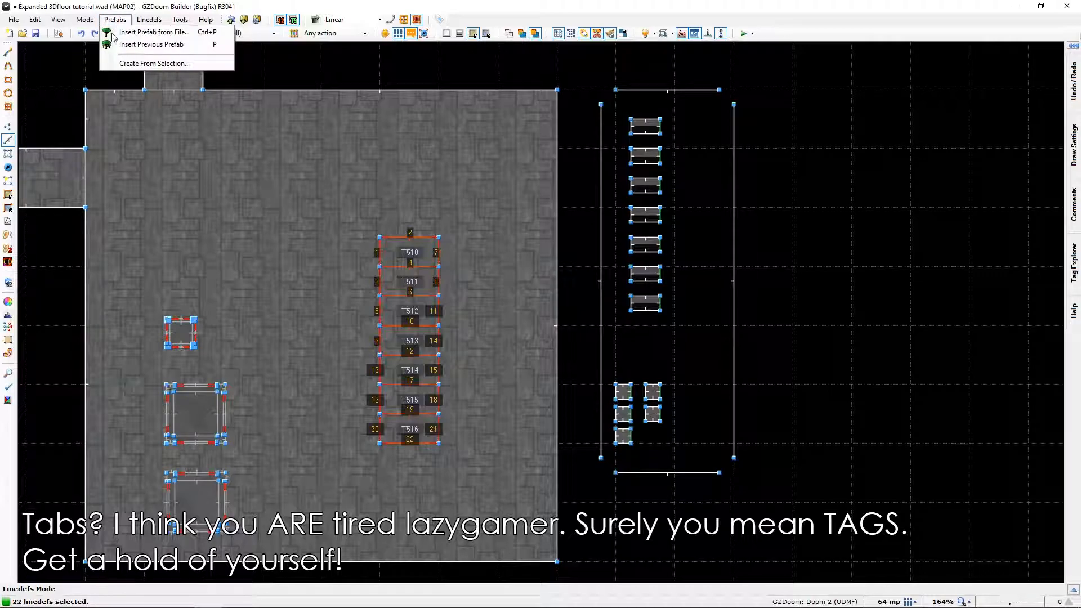
pyautogui.click(118, 66)
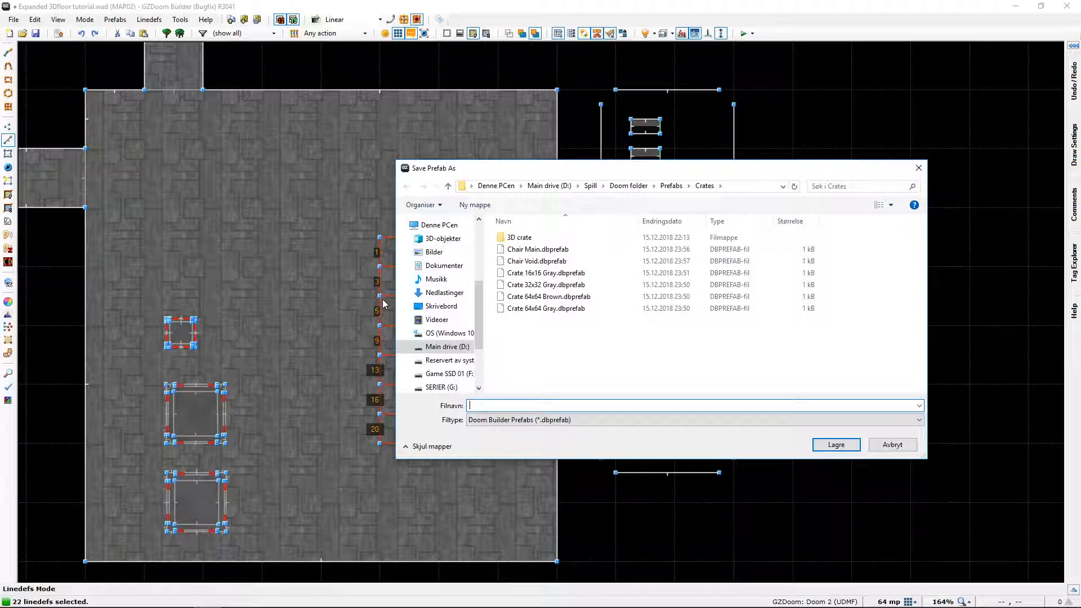
pyautogui.click(448, 187)
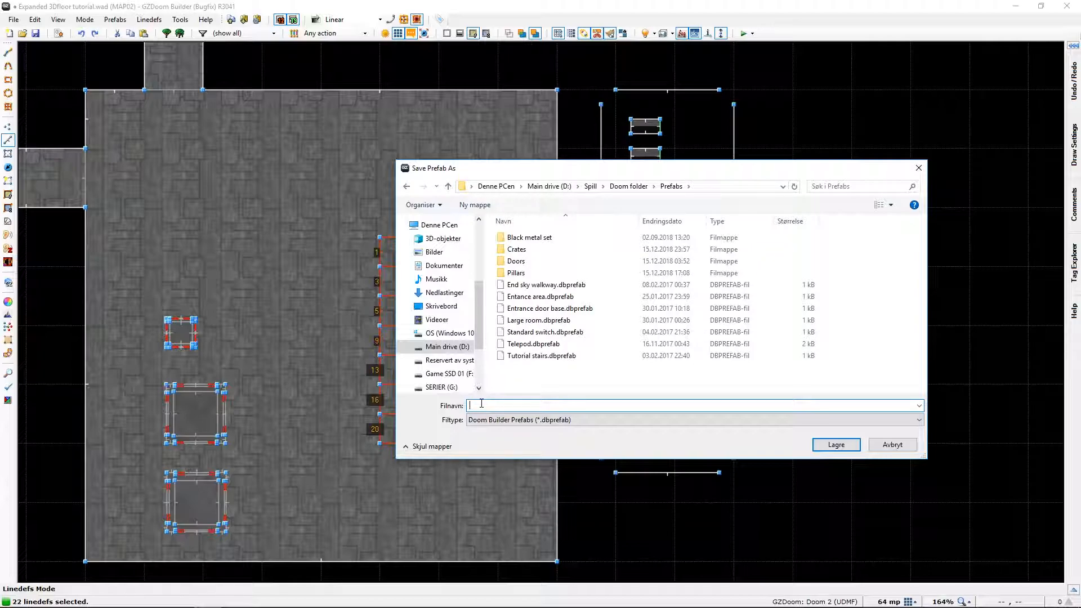
pyautogui.write('3D staircase')
pyautogui.write('Main 7 as')
pyautogui.press('BackSpace')
pyautogui.write('steps')
pyautogui.hotkey('ctrl', 'a')
pyautogui.hotkey('ctrl', 'c')
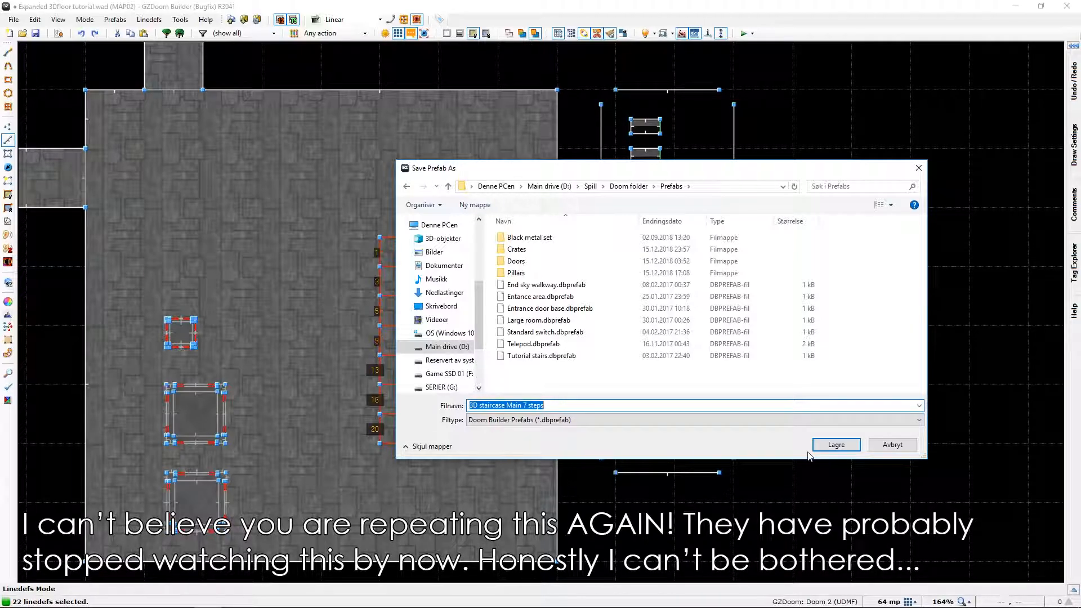
pyautogui.click(832, 445)
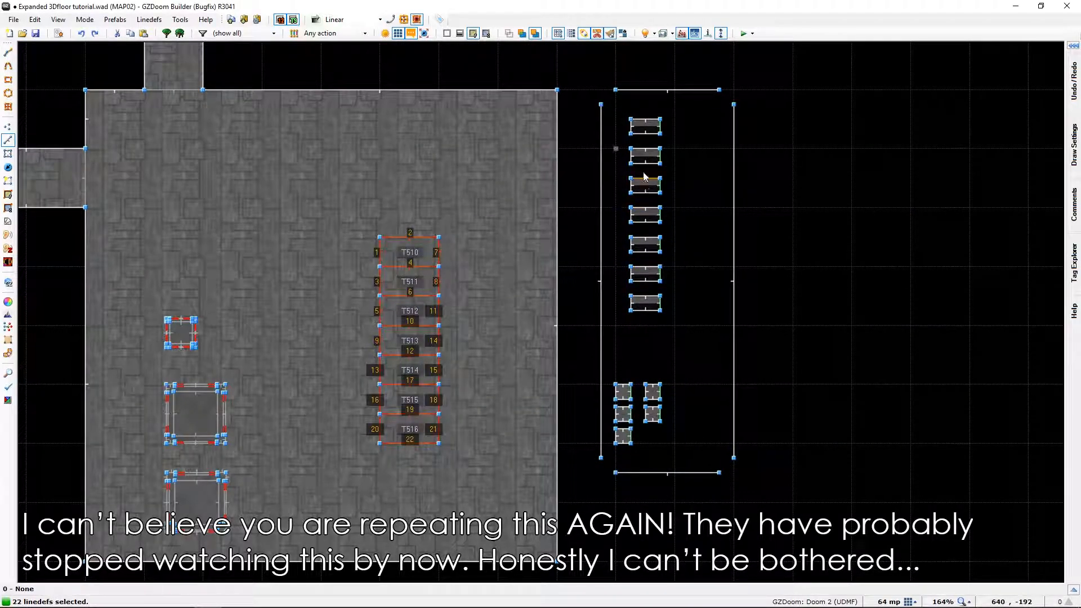
# Step: Save the linedefs of the seven step control sectors outside the room as prefab "3D staircase Void 7 steps", and clear the selection
pyautogui.click(323, 457)
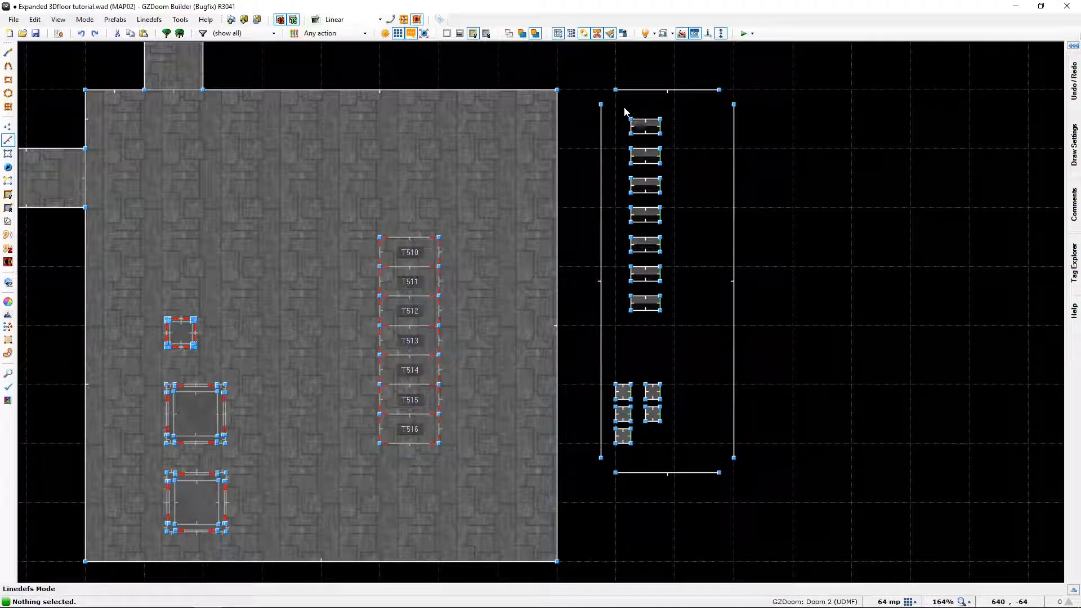
pyautogui.moveTo(622, 104); pyautogui.dragTo(682, 342)
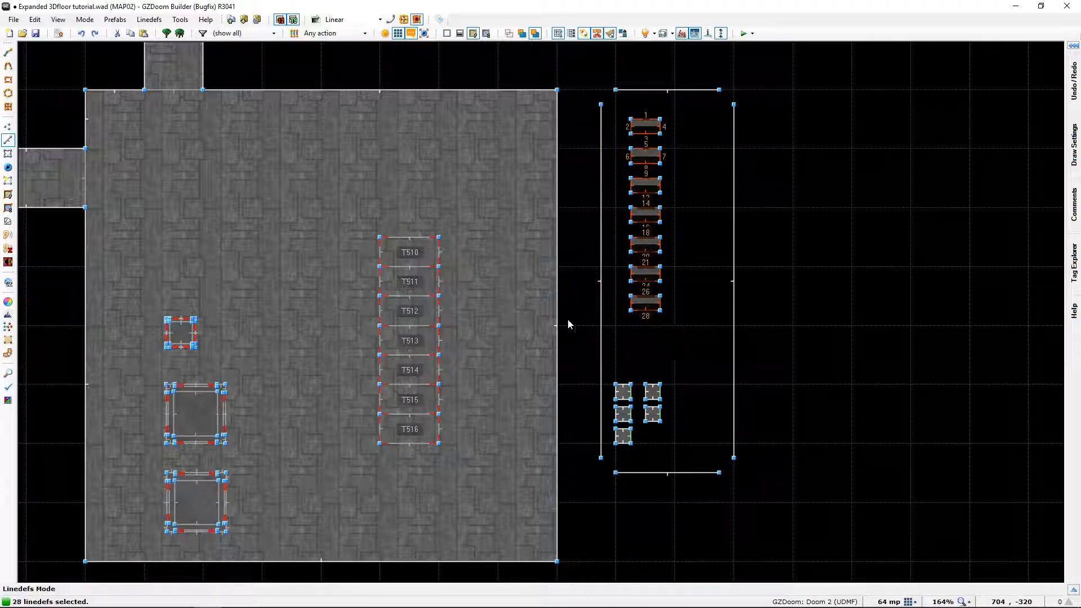
pyautogui.click(115, 19)
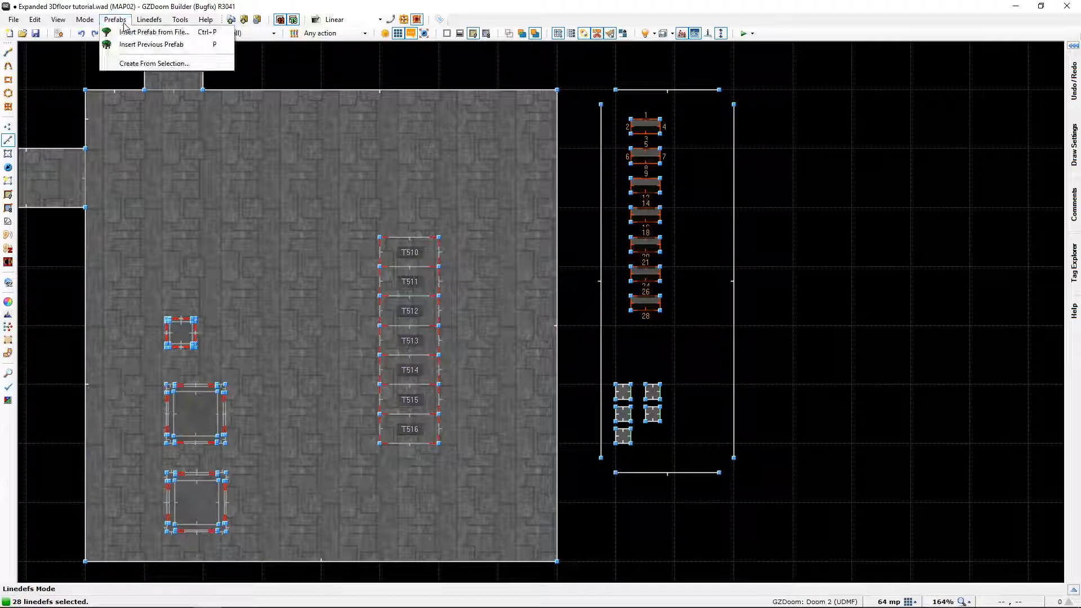
pyautogui.click(127, 63)
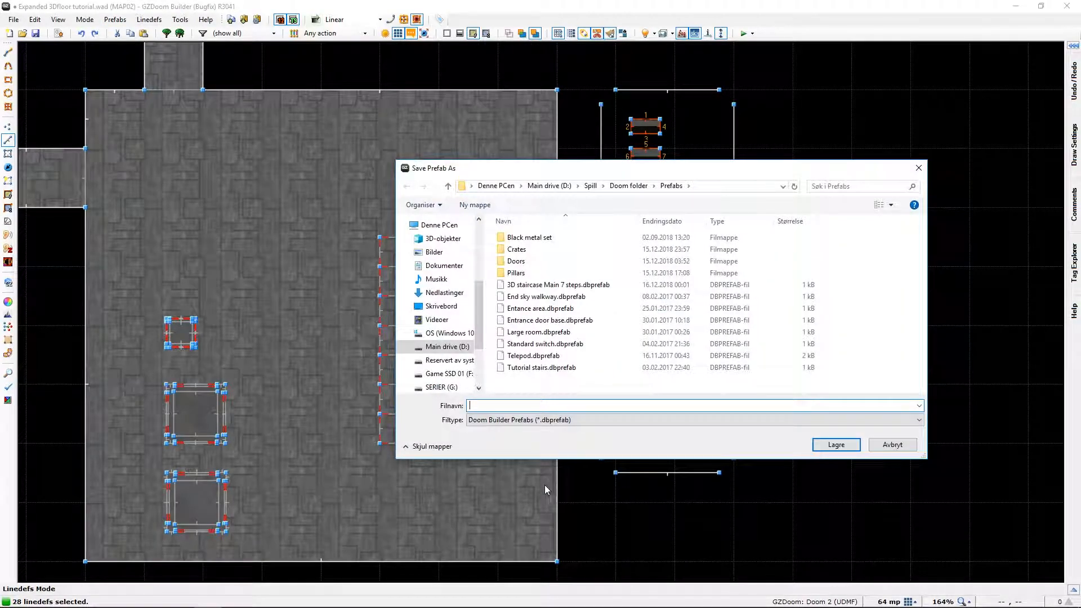
pyautogui.hotkey('ctrl', 'v')
pyautogui.moveTo(506, 404); pyautogui.dragTo(521, 405)
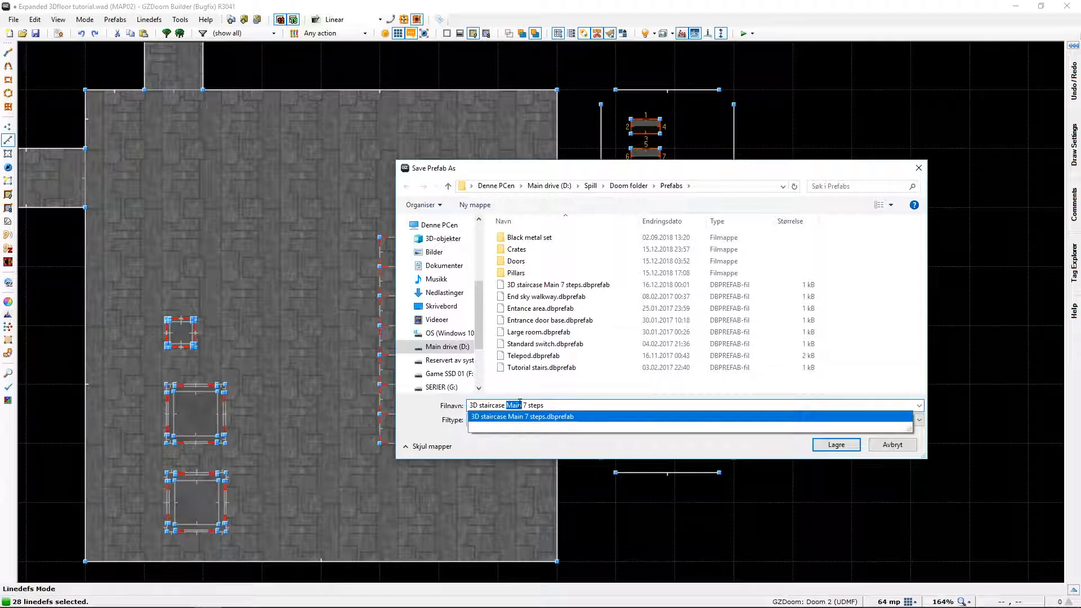
pyautogui.write('Void')
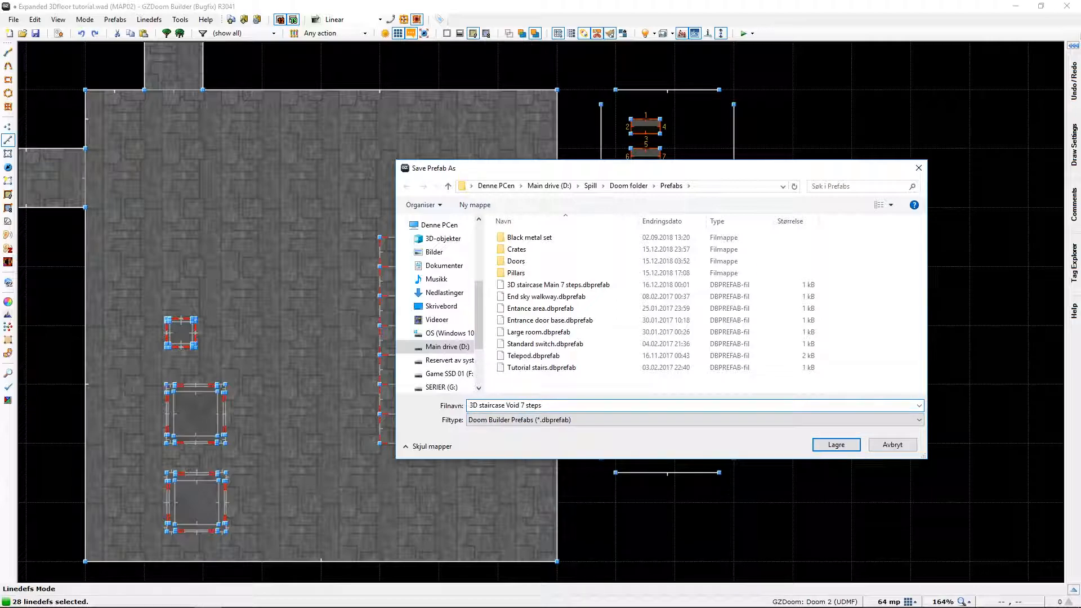
pyautogui.press('Return')
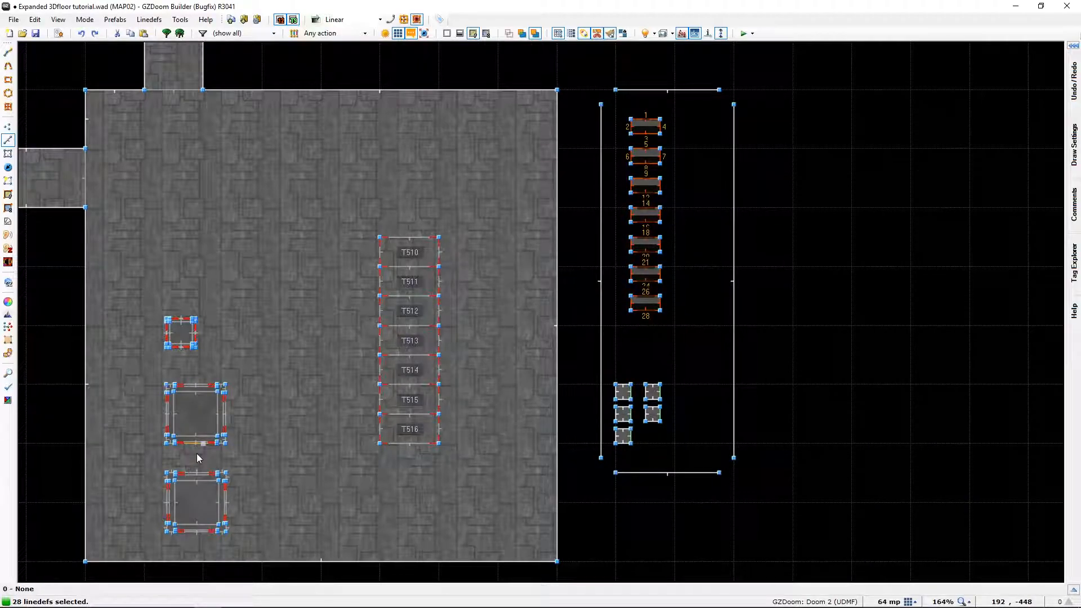
pyautogui.press('c')
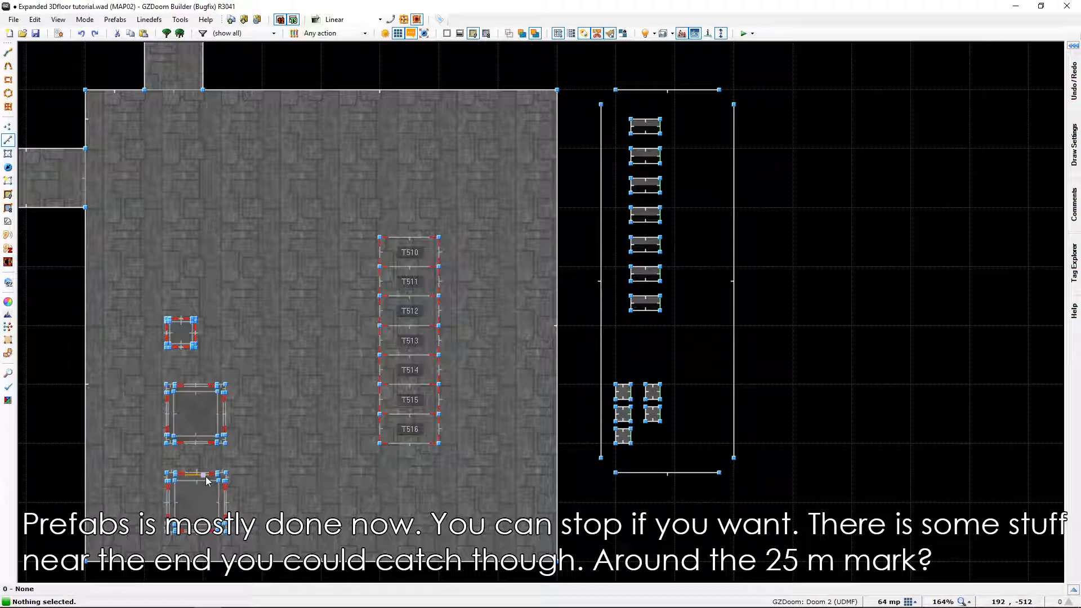
pyautogui.press('F12')
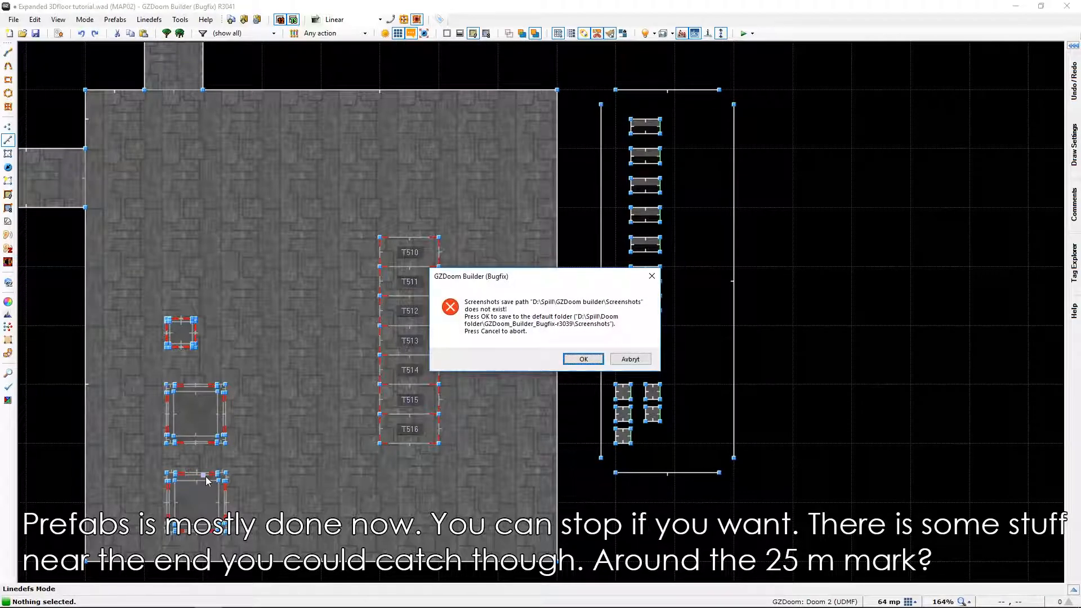
pyautogui.press('Return')
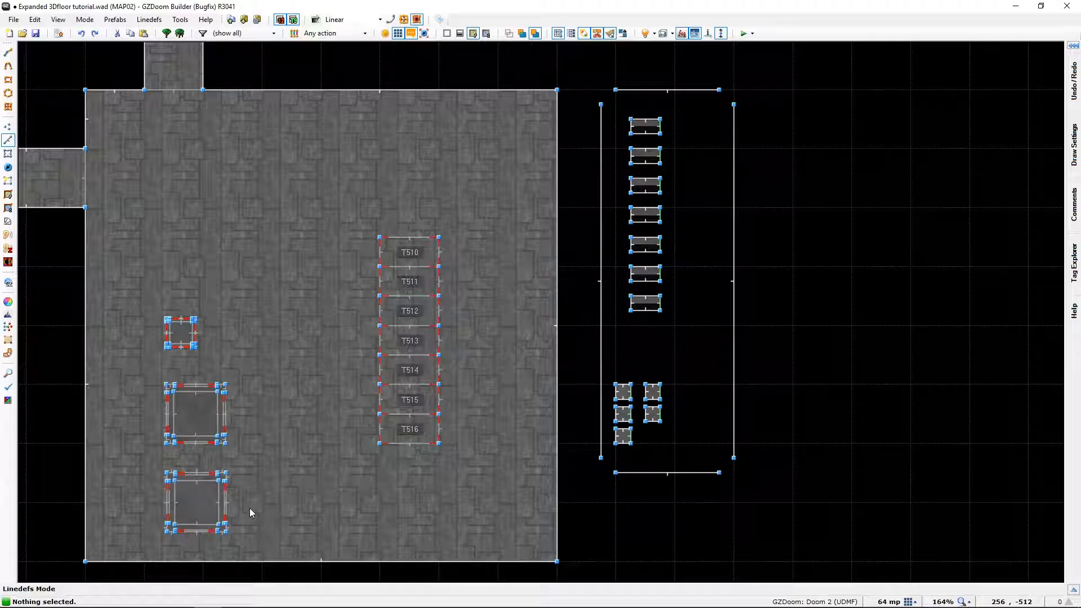
# Step: Insert the "Crate 64x64 Brown" prefab from the Crates folder and place it between the gray crates and the tagged steps
pyautogui.moveTo(280, 476); pyautogui.dragTo(312, 451, button='middle')
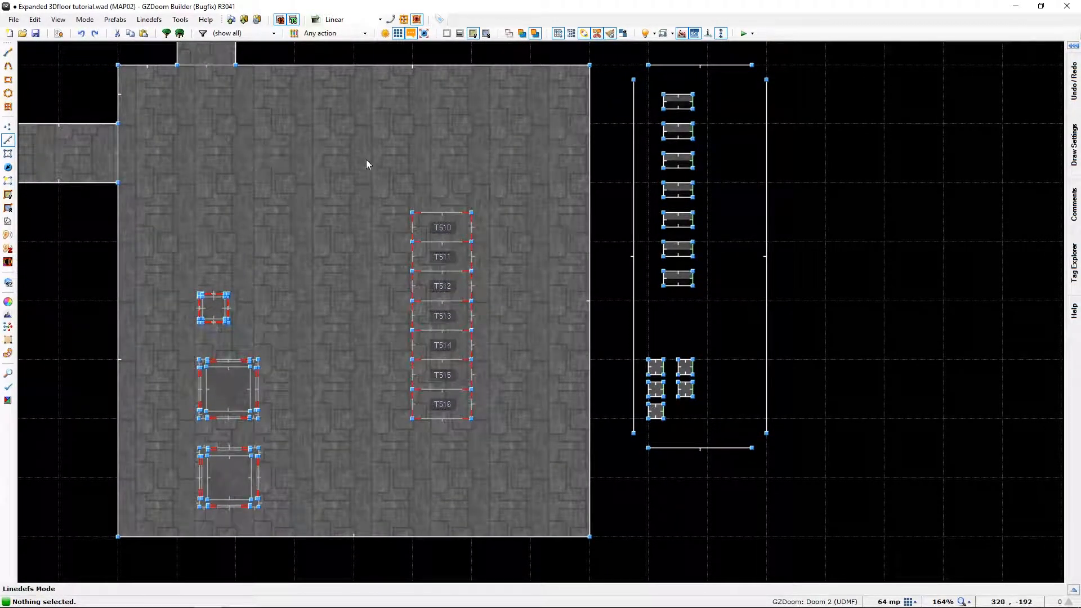
pyautogui.click(166, 34)
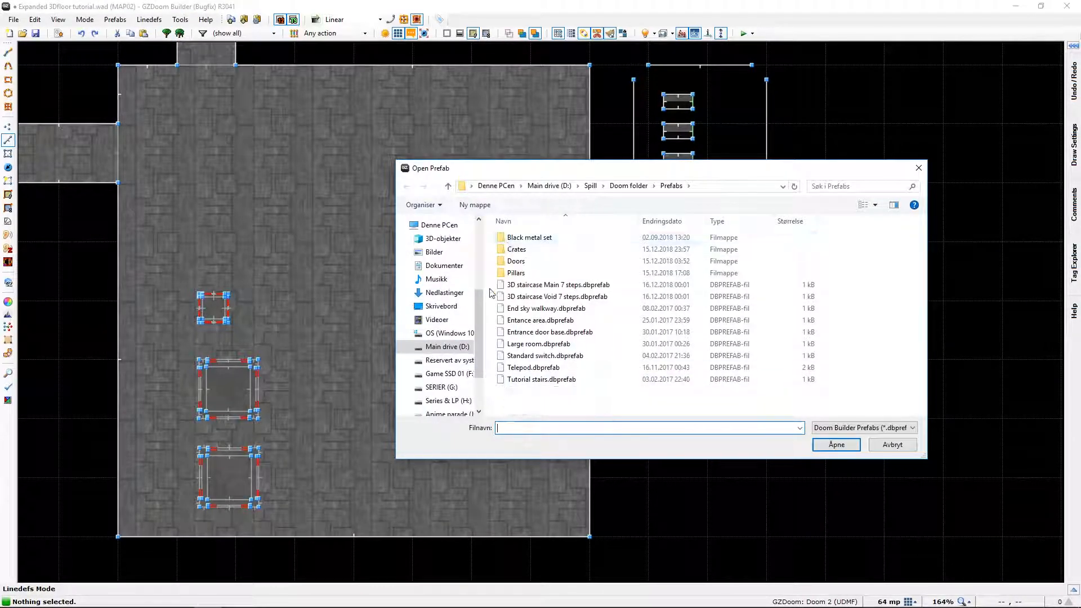
pyautogui.doubleClick(502, 249)
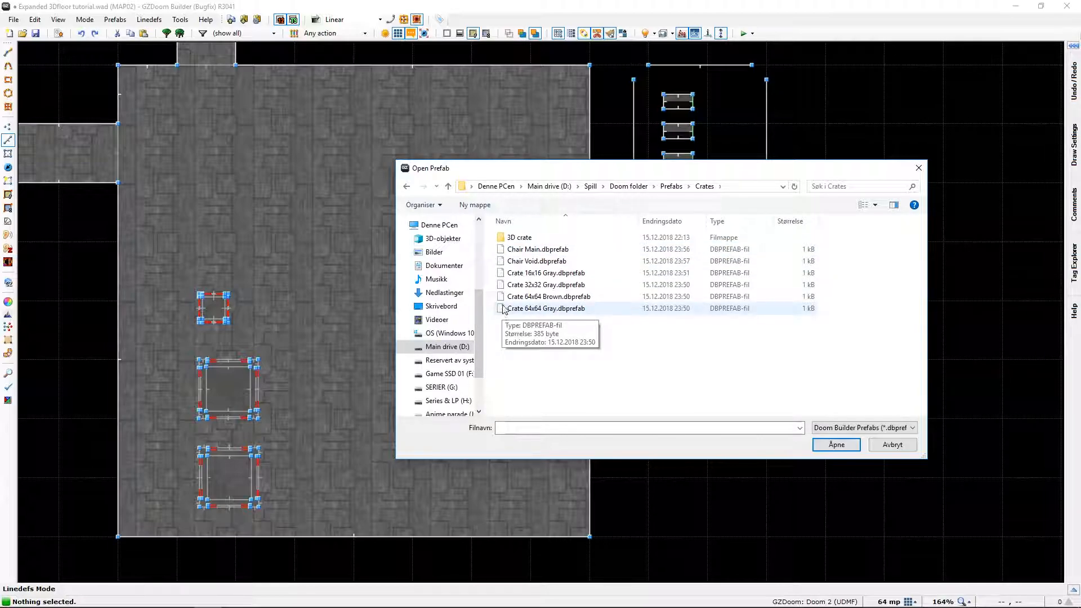
pyautogui.click(540, 297)
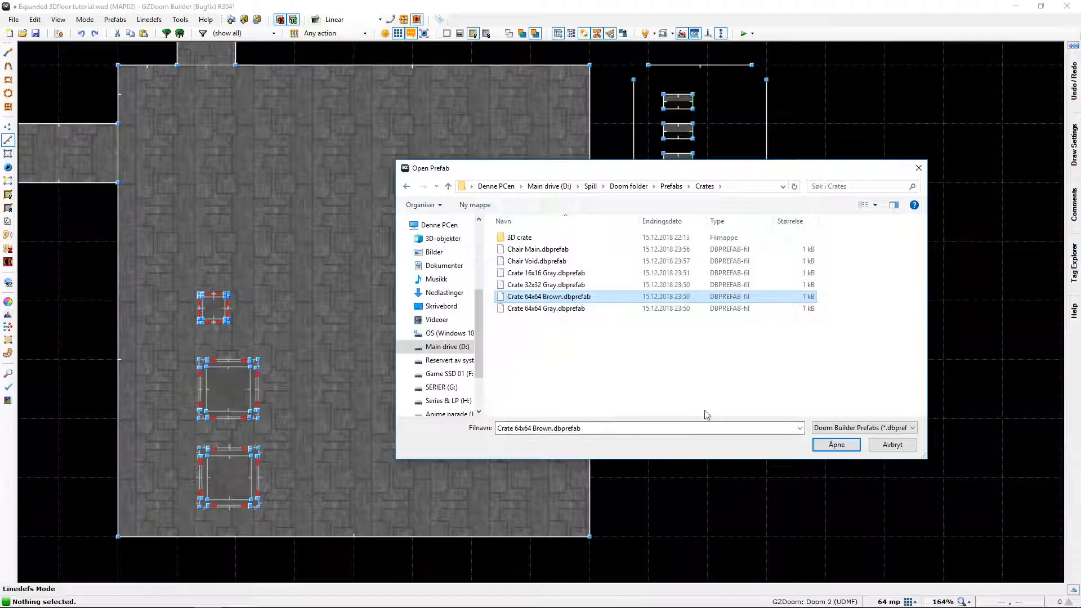
pyautogui.click(851, 446)
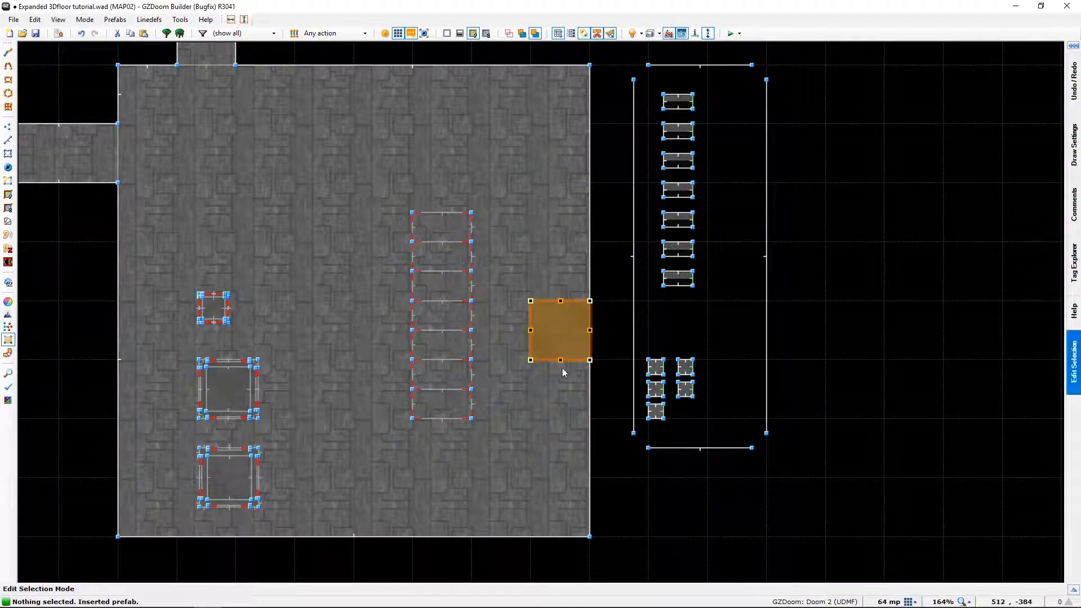
pyautogui.moveTo(562, 331); pyautogui.dragTo(348, 384)
pyautogui.press('Return')
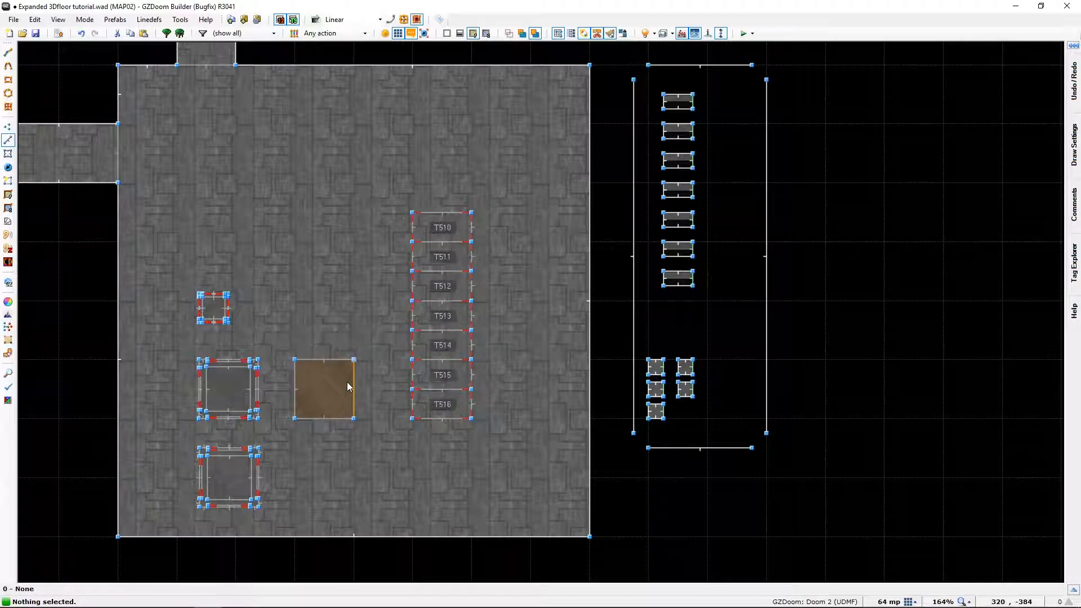
# Step: Set the ceiling height above the brown crate to 192 in 3D, and inspect the crate beside the gray ones
pyautogui.press('w')
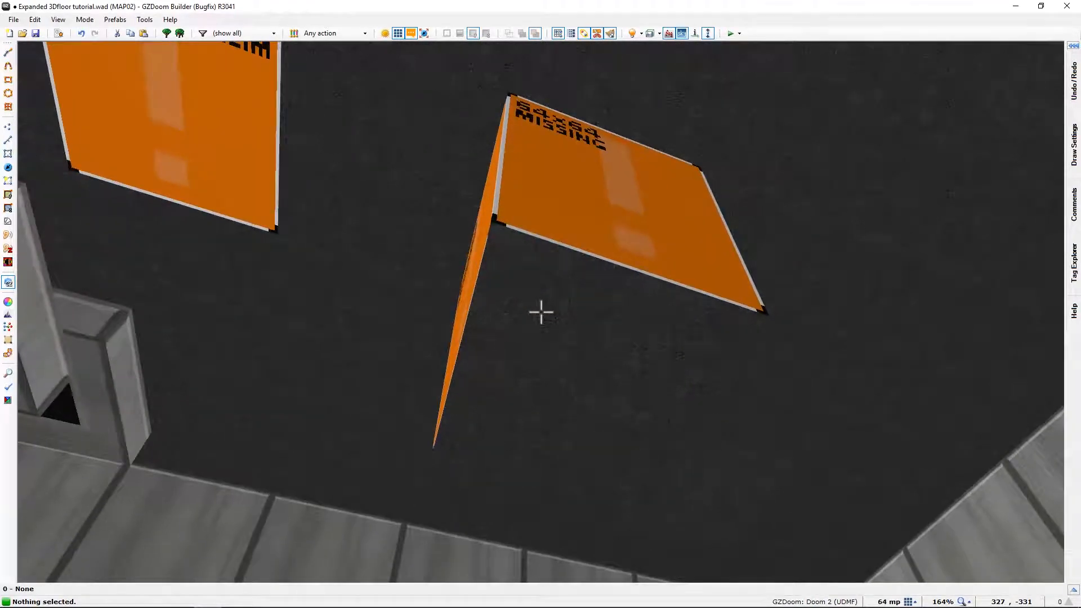
pyautogui.scroll(-5, 540, 312)
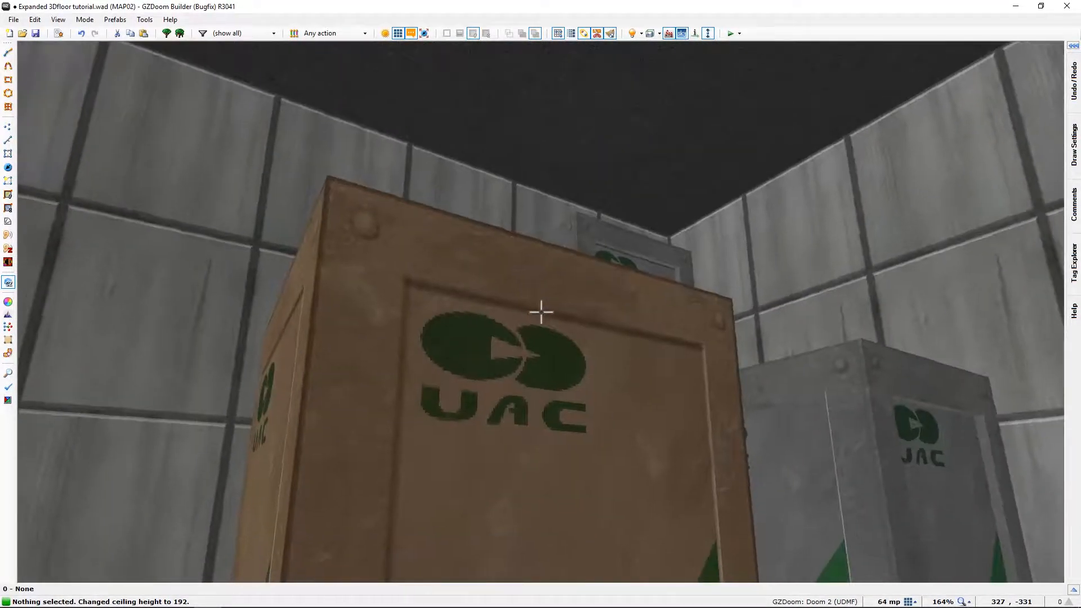
pyautogui.press('s')
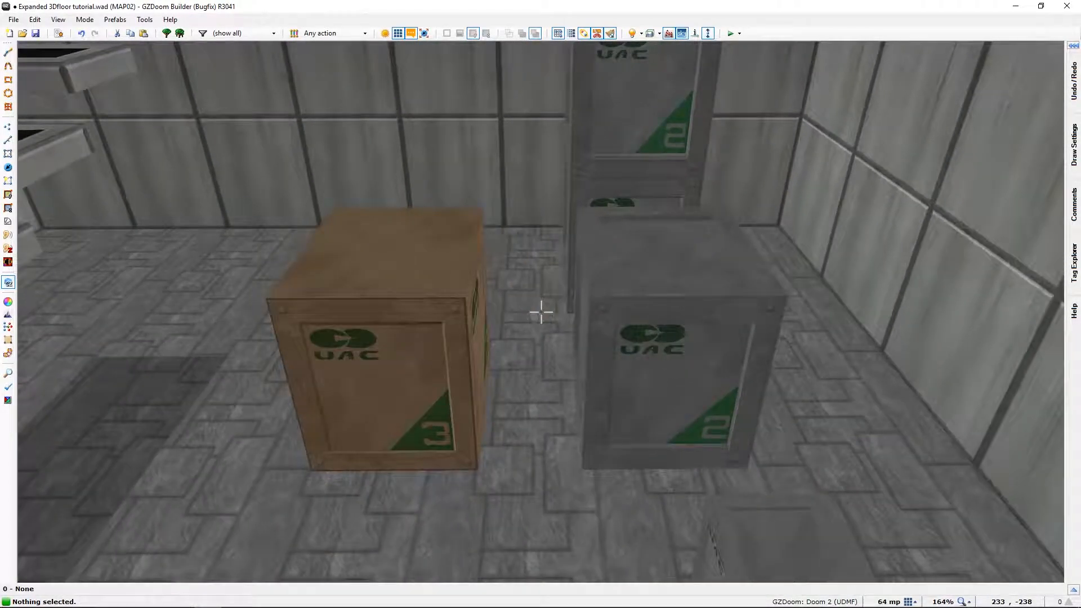
pyautogui.press('w')
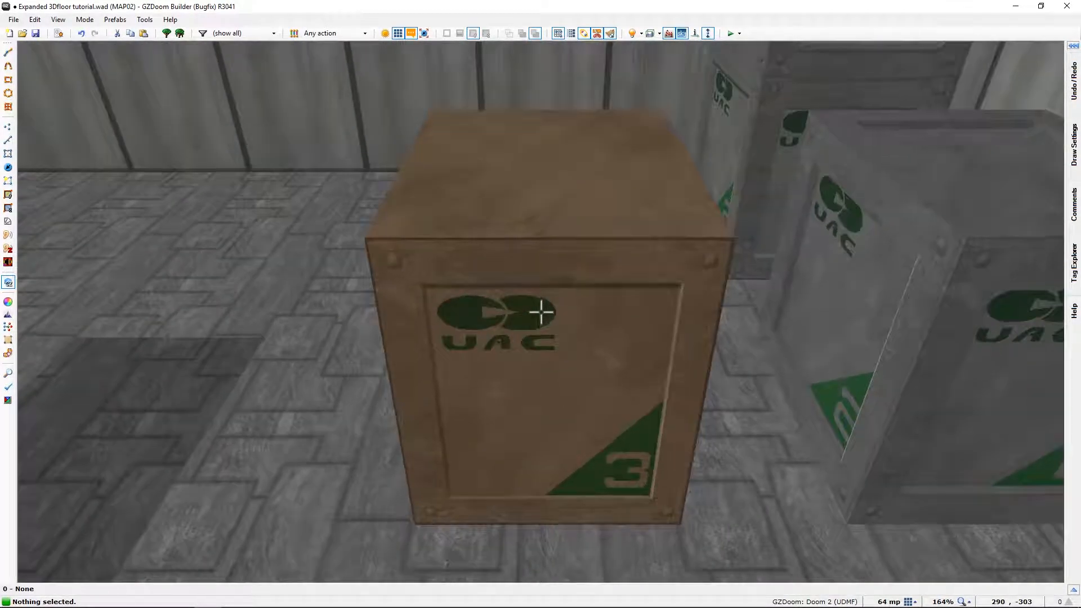
pyautogui.press('s')
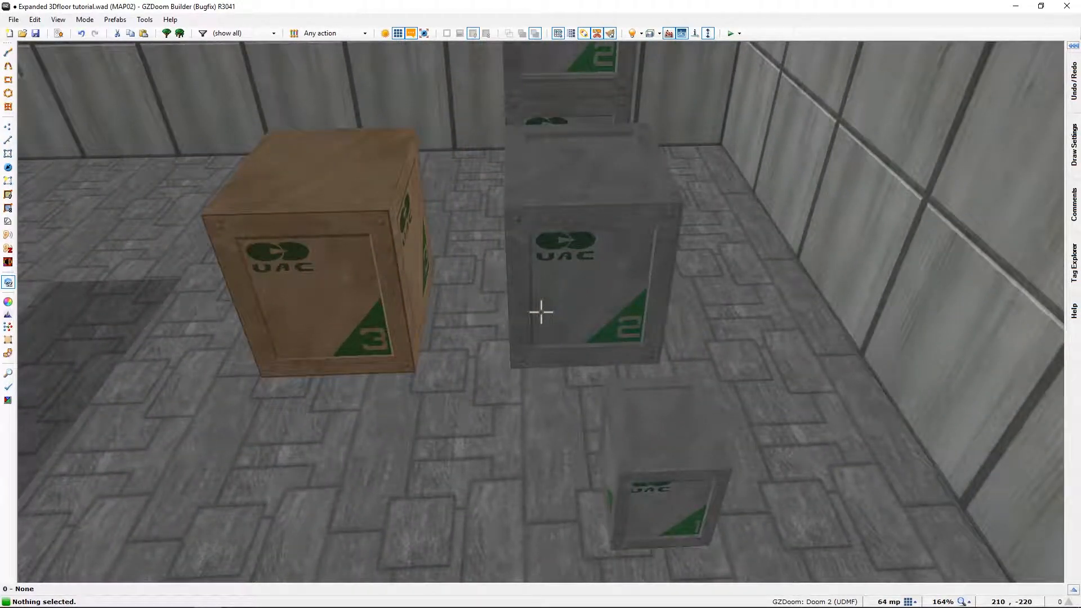
pyautogui.press('a')
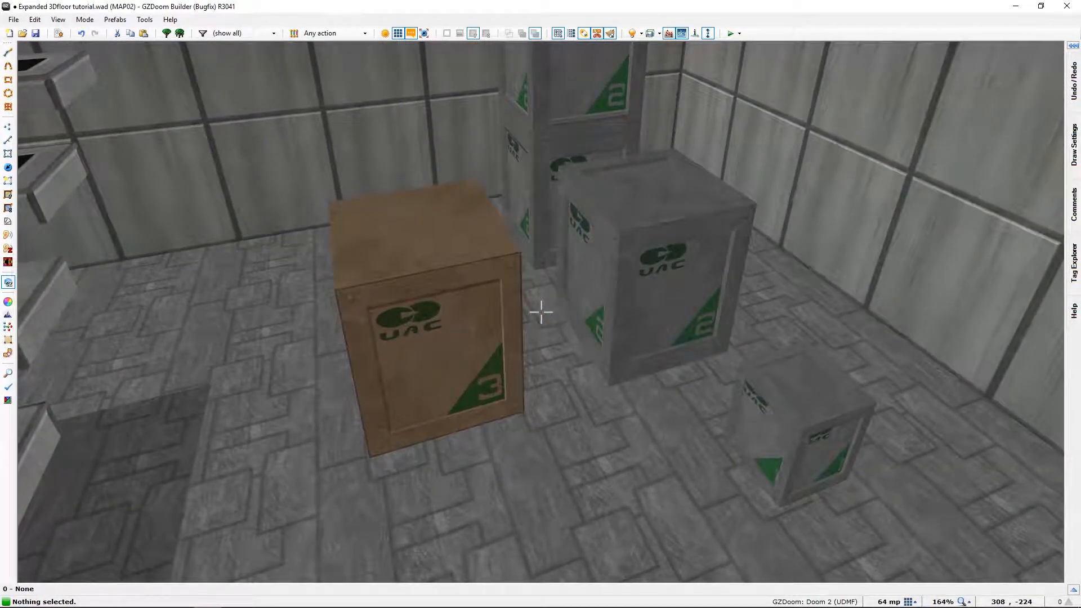
pyautogui.press('w')
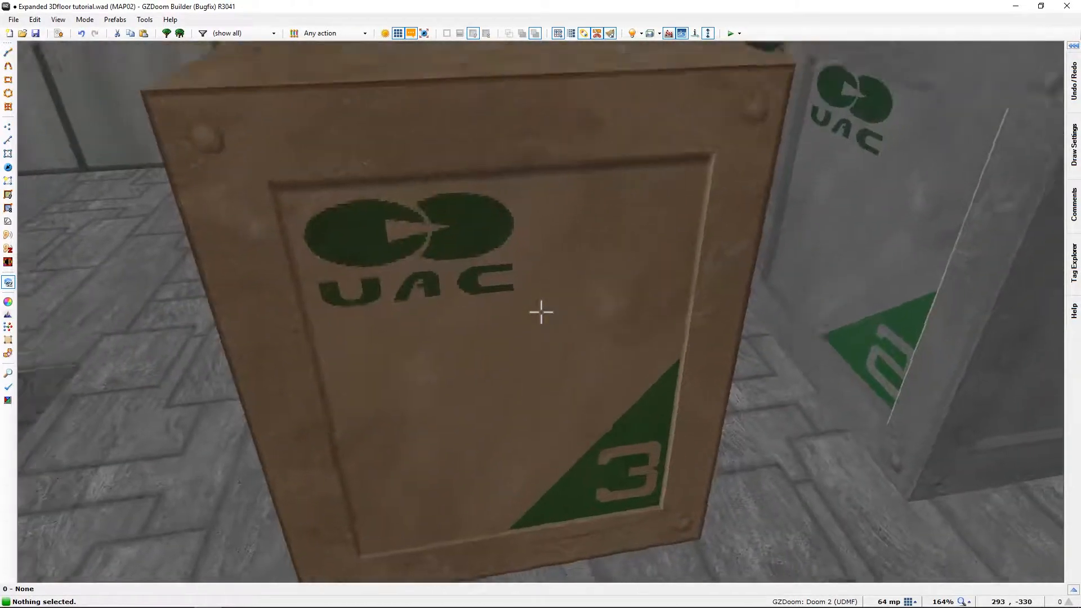
pyautogui.press('w')
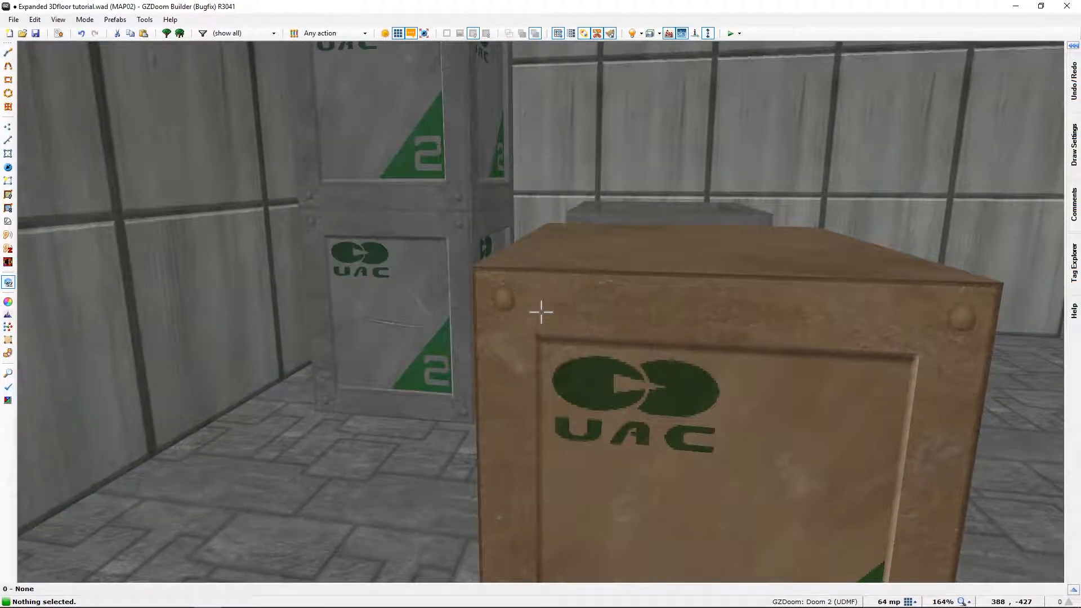
pyautogui.press('q')
# Step: Show the map in wireframe around the brown crate and set the grid size to 8 mp
pyautogui.scroll(3, 457, 318)
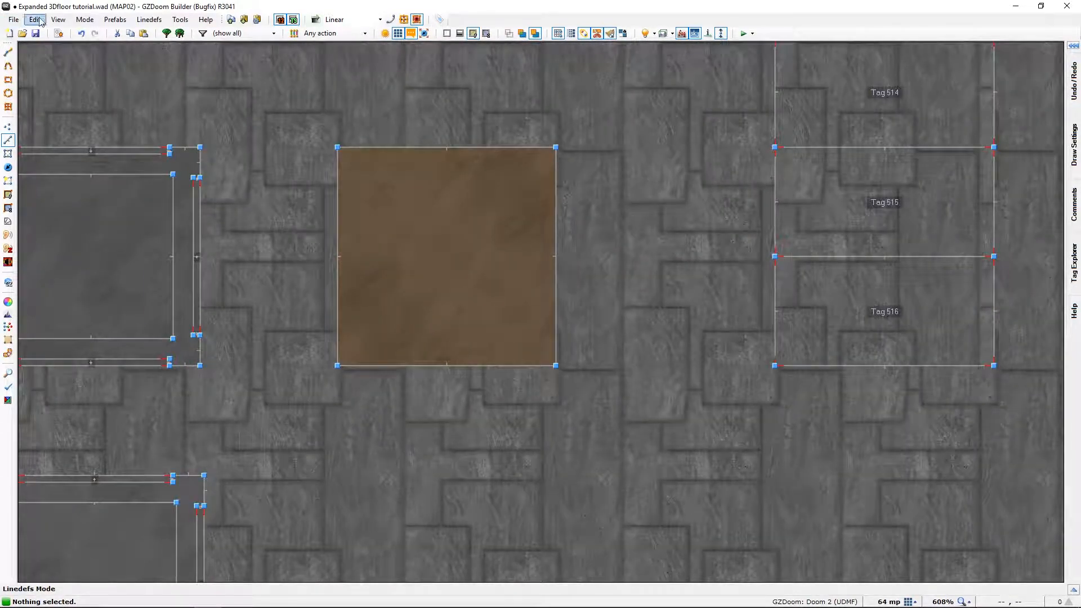
pyautogui.click(59, 22)
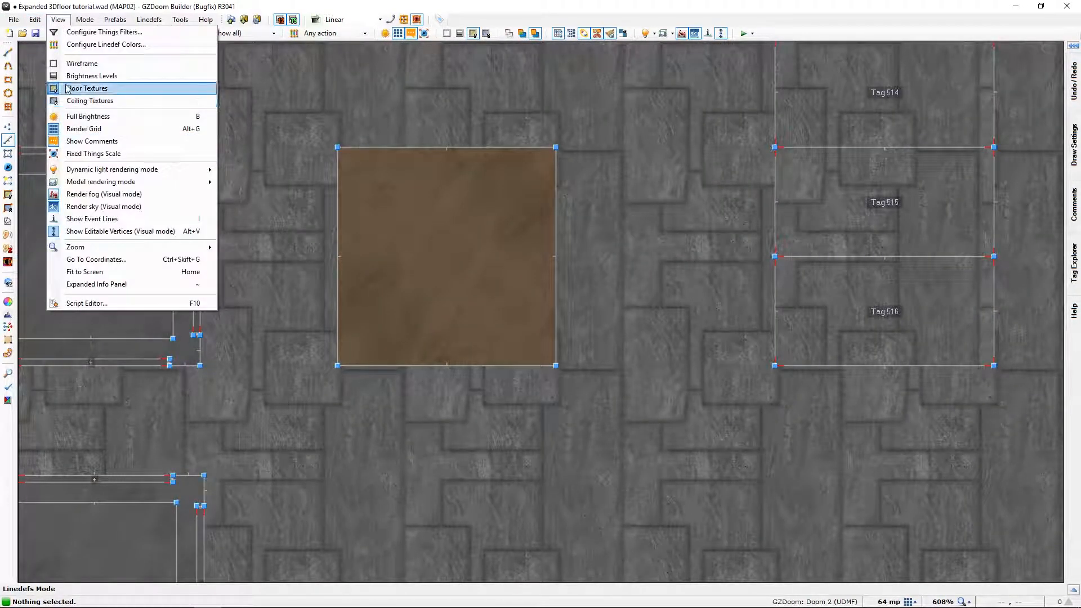
pyautogui.click(76, 63)
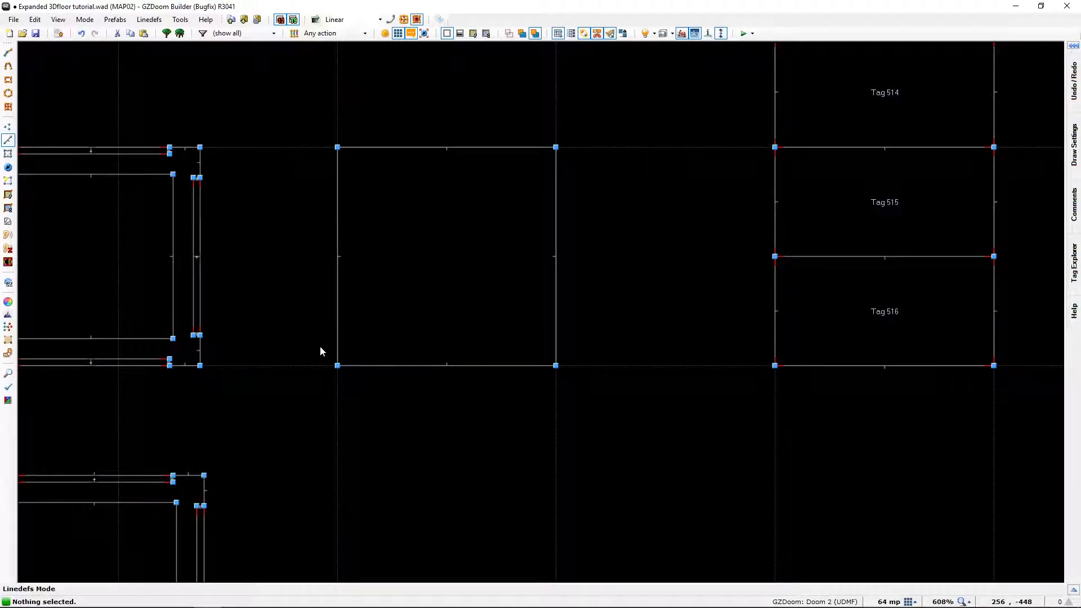
pyautogui.press('[')
pyautogui.press('[')
pyautogui.press('[')
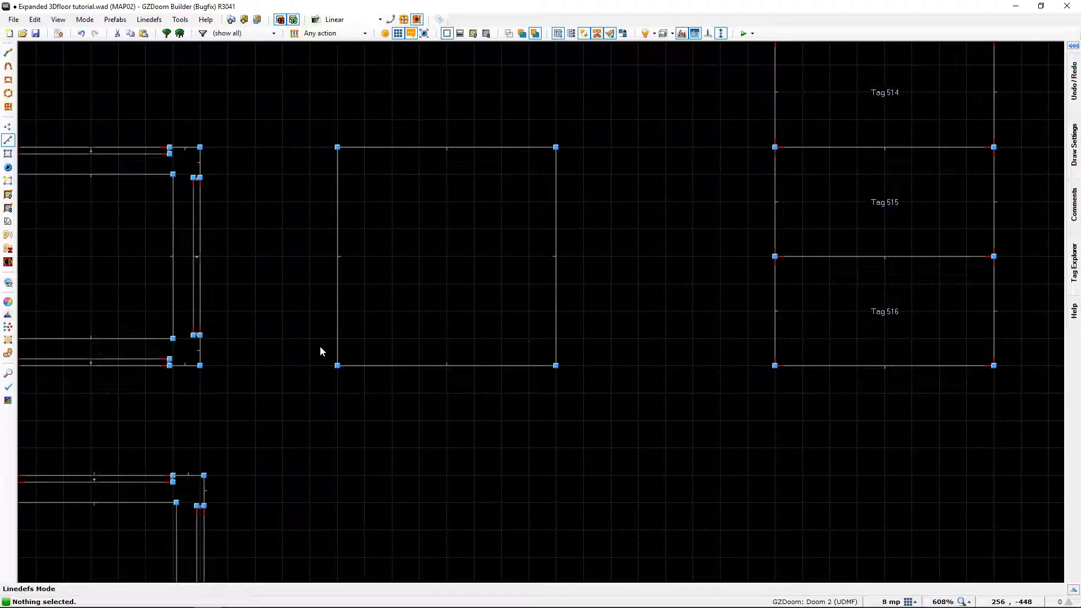
# Step: Draw a 48x8 rectangle inside the brown crate along its south edge, 8 units in from each corner
pyautogui.hotkey('shift', 'd')
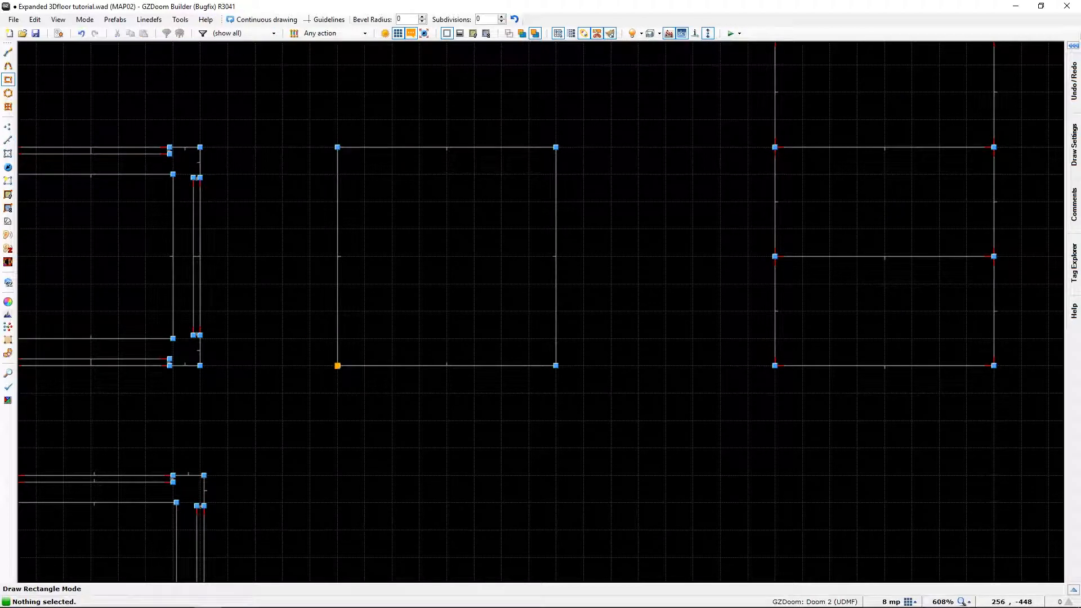
pyautogui.moveTo(365, 366); pyautogui.dragTo(364, 338)
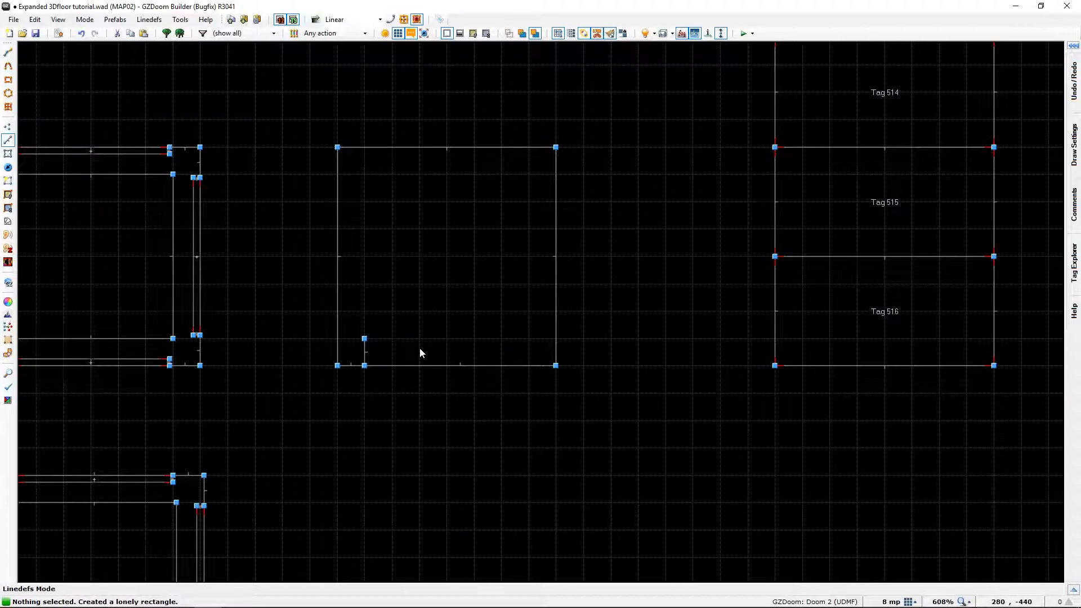
pyautogui.hotkey('shift', 'd')
pyautogui.moveTo(364, 365); pyautogui.dragTo(529, 338)
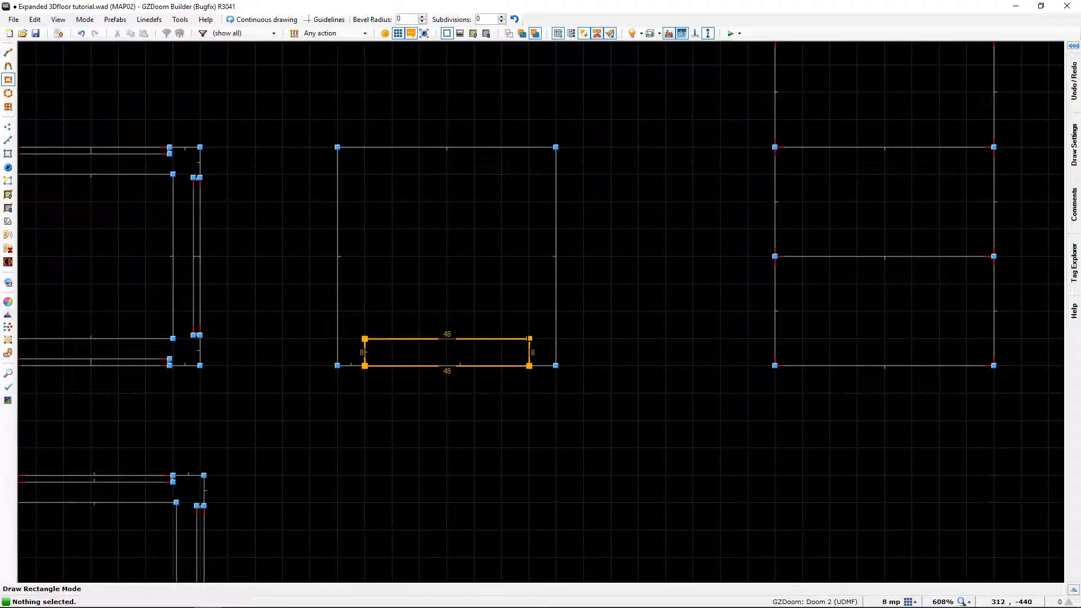
pyautogui.moveTo(529, 338); pyautogui.dragTo(528, 340)
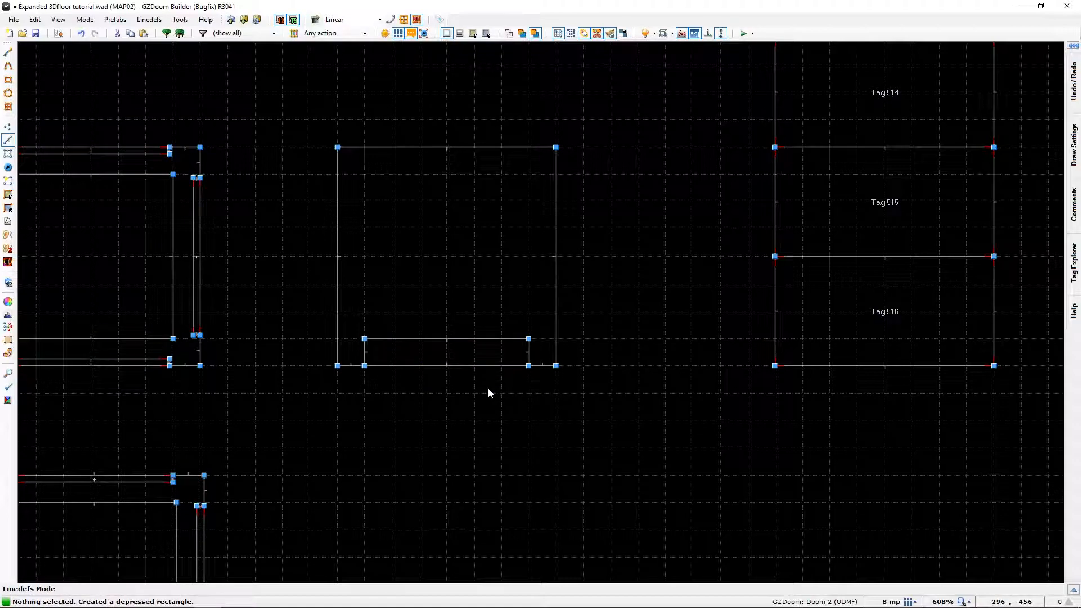
# Step: Examine the brown crate's divided side from several angles in 3D with surface highlighting, and turn highlighting off
pyautogui.press('q')
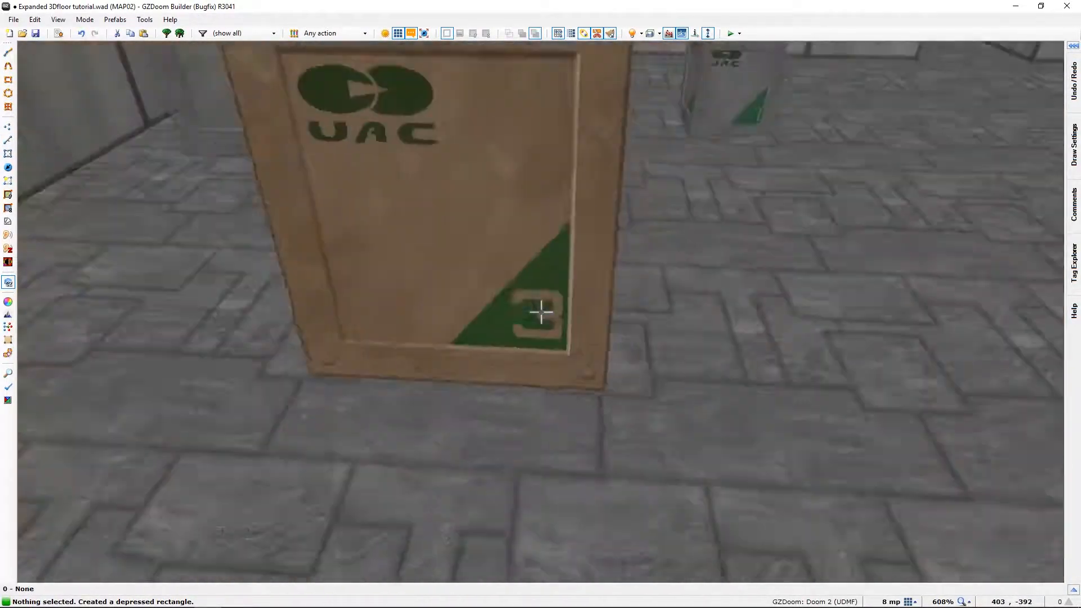
pyautogui.press('s')
pyautogui.press('h')
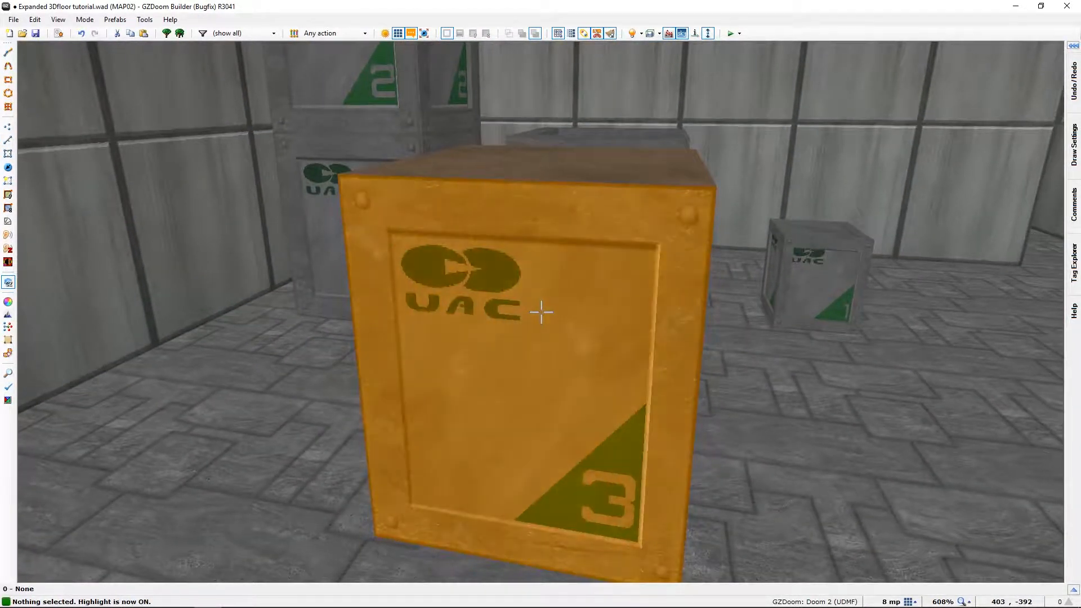
pyautogui.press('s')
pyautogui.press('a')
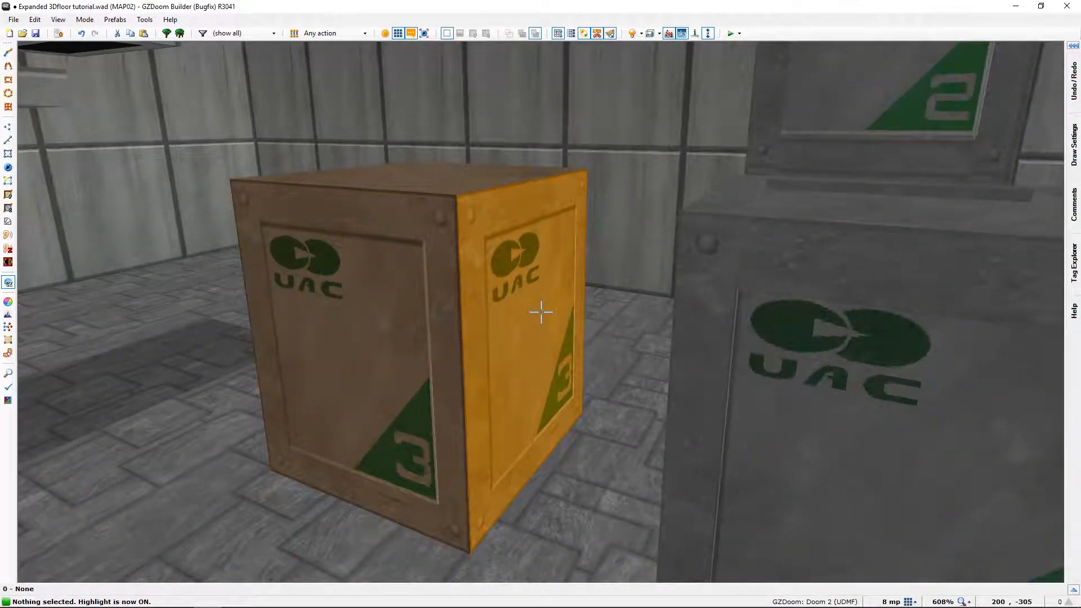
pyautogui.press('d')
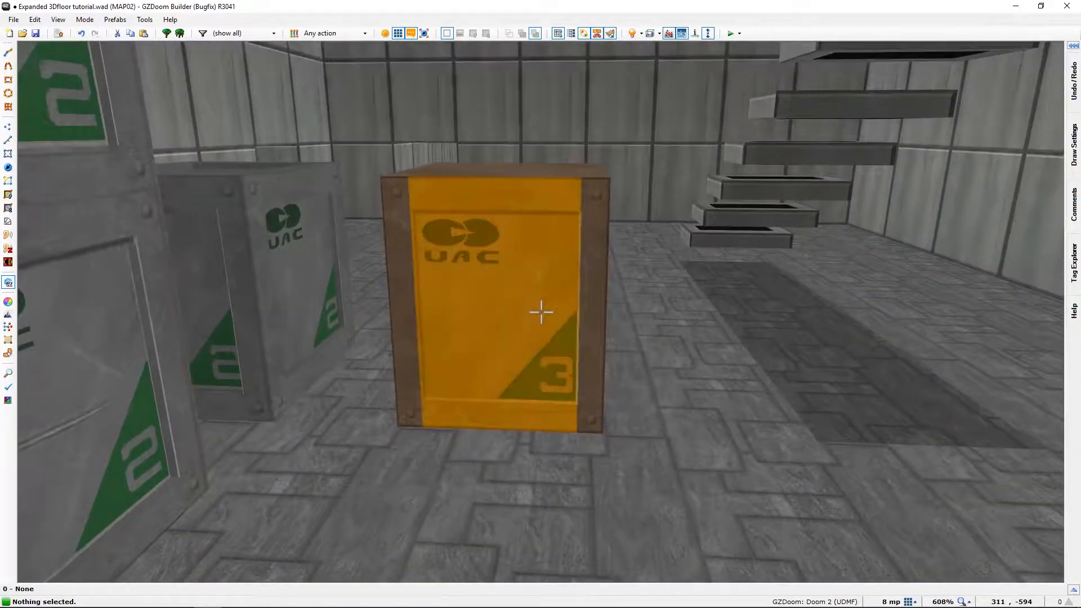
pyautogui.press('w')
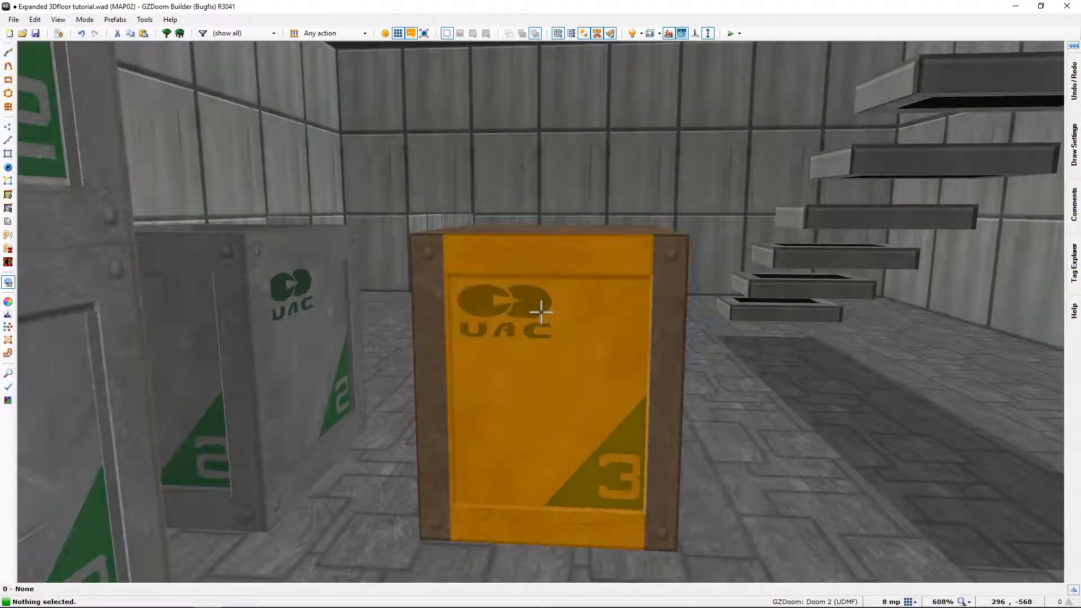
pyautogui.press('w')
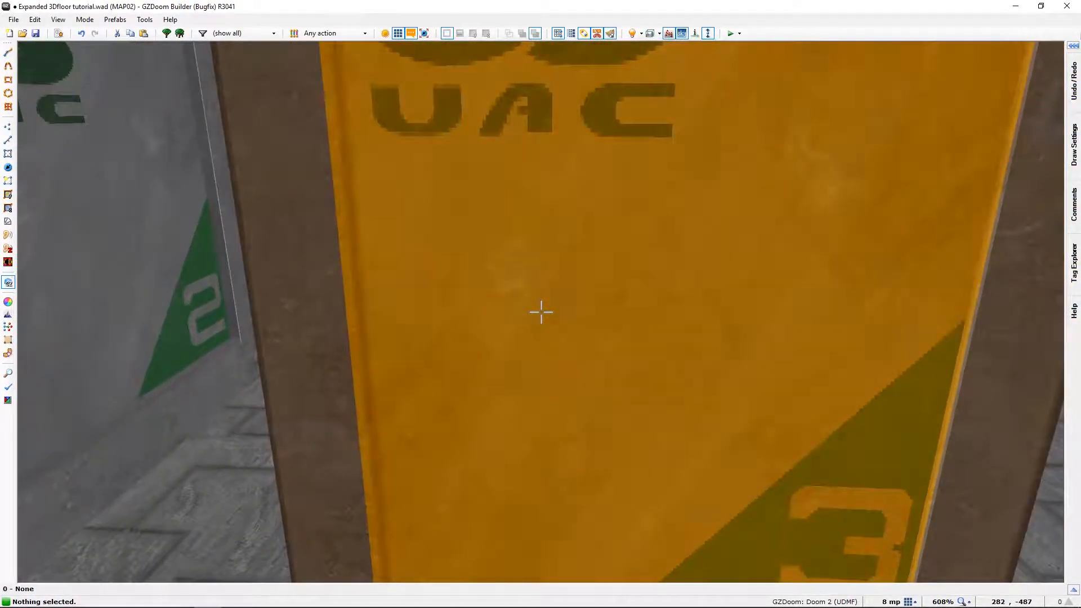
pyautogui.press('s')
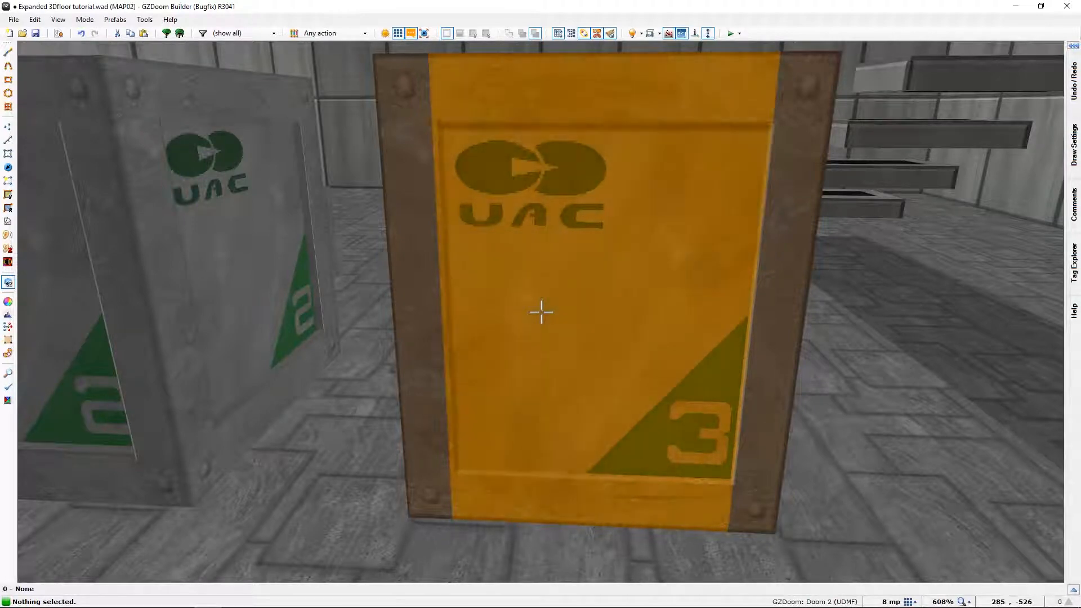
pyautogui.press('h')
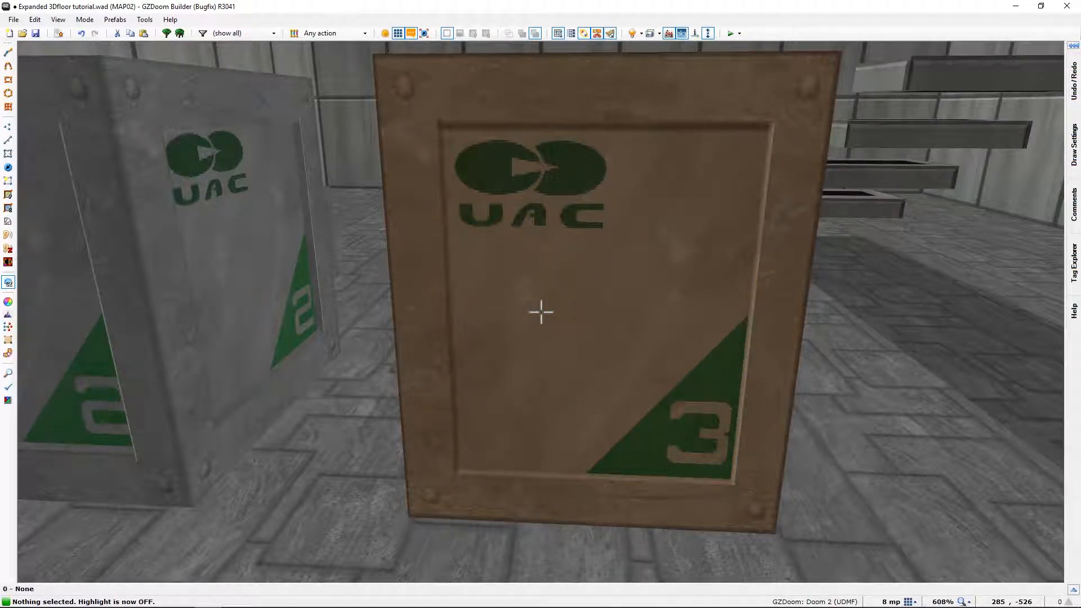
# Step: Lower the floor of the new rectangle on the brown crate's divided side to height 8 in 3D
pyautogui.press('w')
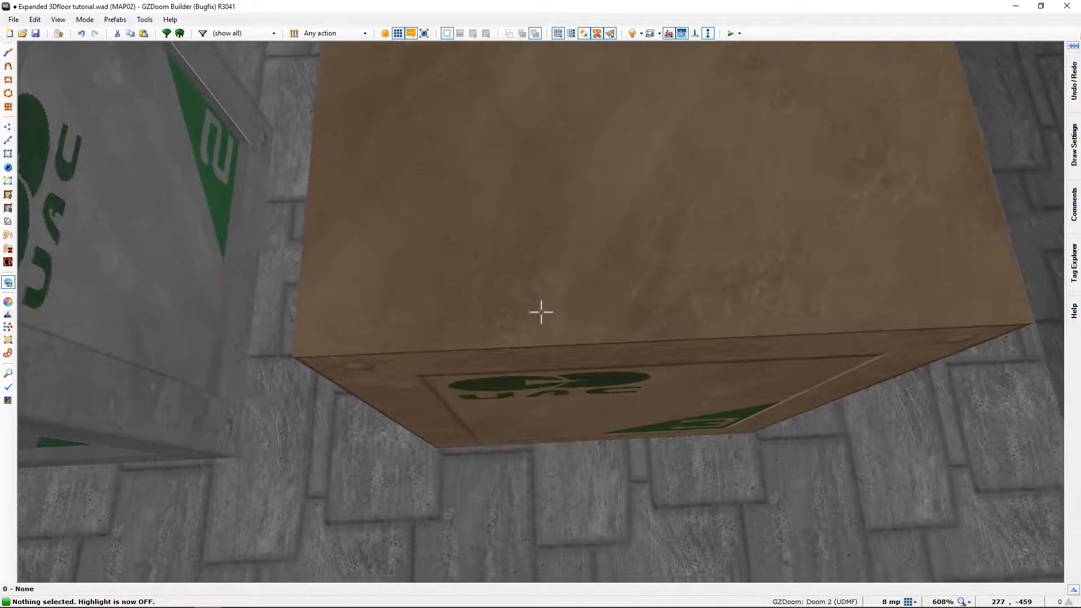
pyautogui.click(541, 312)
pyautogui.press('s')
pyautogui.press('w')
pyautogui.press('s')
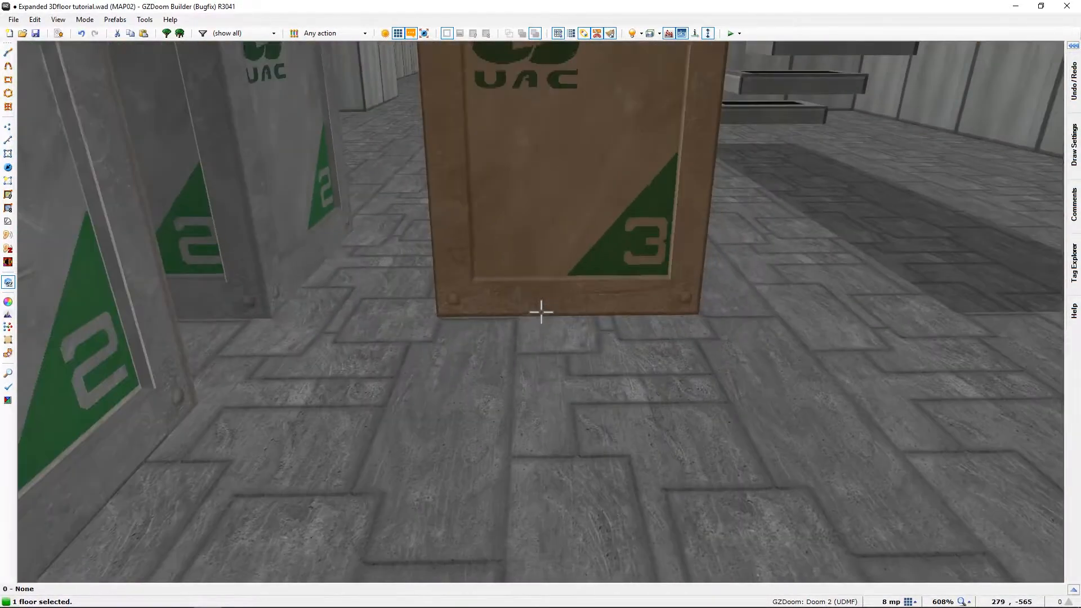
pyautogui.scroll(1, 541, 312)
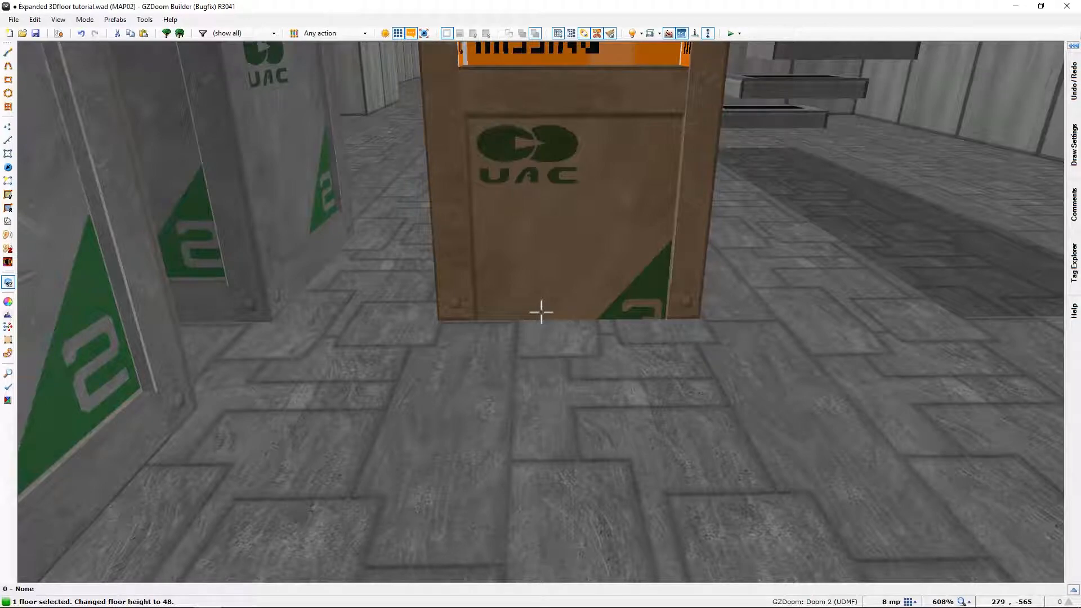
pyautogui.scroll(-2, 541, 312)
pyautogui.scroll(-2, 541, 312)
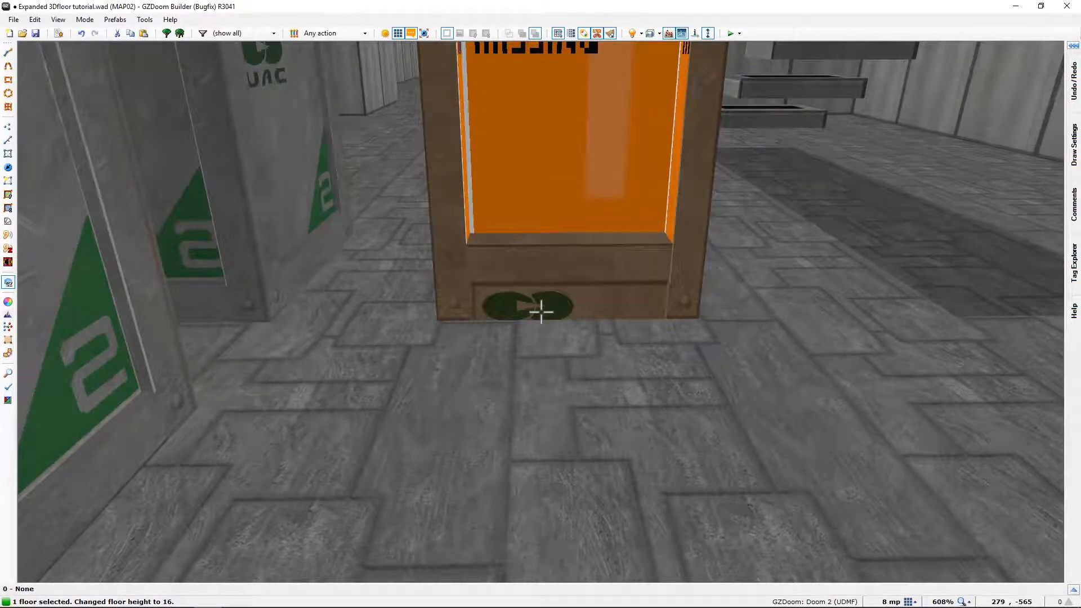
pyautogui.scroll(-1, 541, 312)
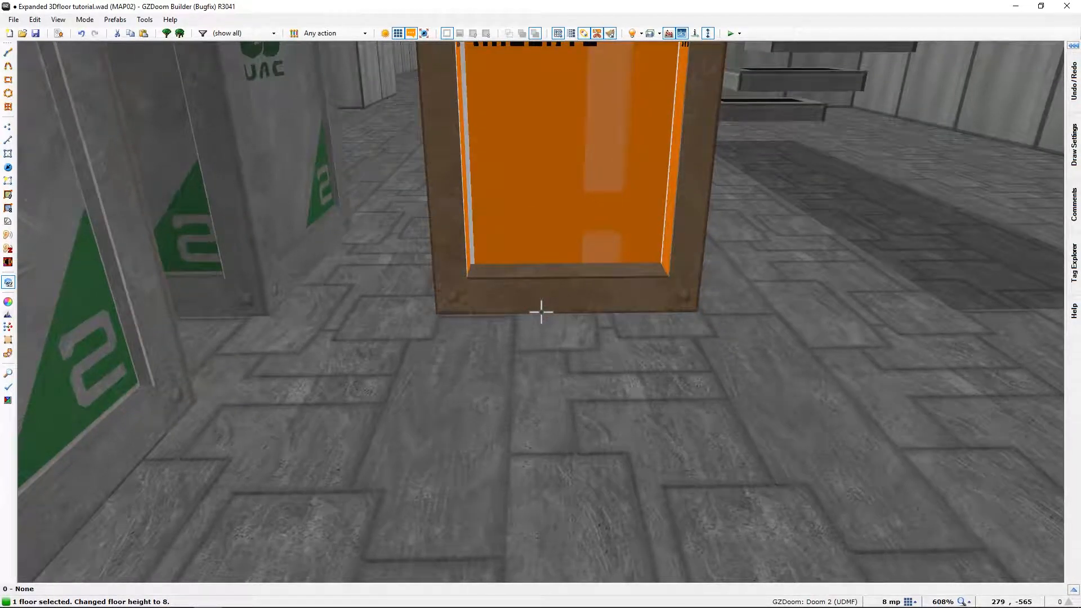
# Step: Set the texture offsets of the crate recess's floor to 0, -5
pyautogui.press('w')
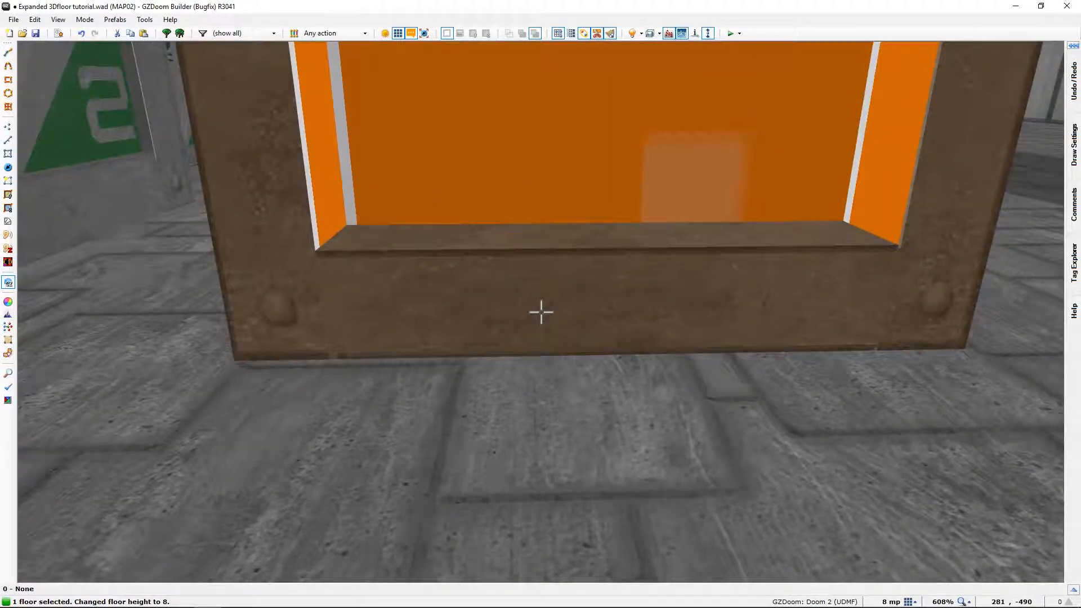
pyautogui.press('Up')
pyautogui.press('Down')
pyautogui.press('Down')
pyautogui.press('Down')
pyautogui.press('Down')
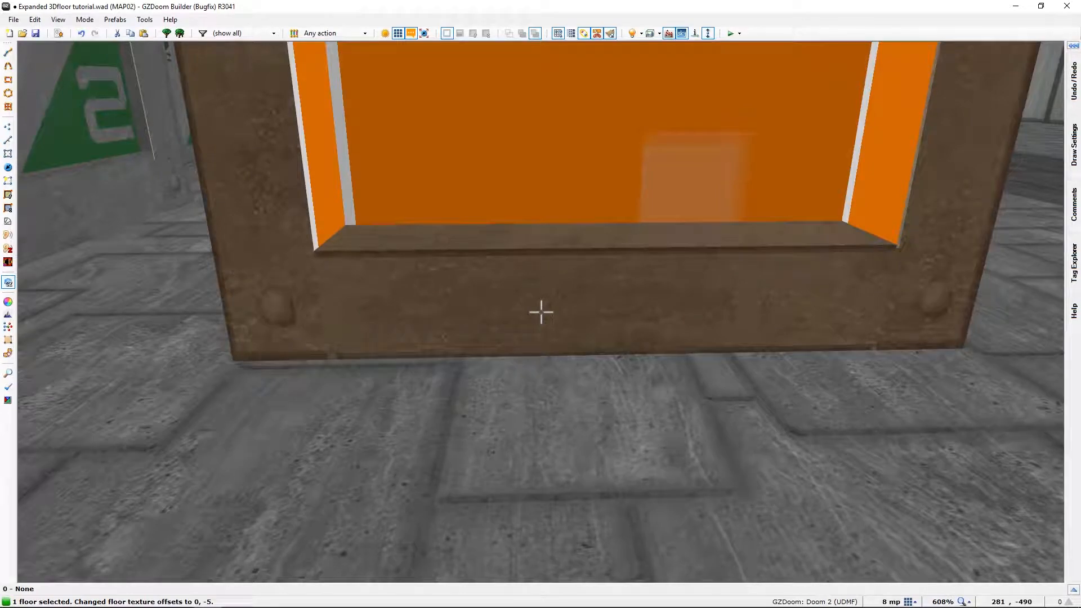
# Step: Clear the selection and set the texture offsets of the wall strip below the crate recess to 8, 56
pyautogui.press('c')
pyautogui.press('Up')
pyautogui.press('Up')
pyautogui.press('Up')
pyautogui.press('Up')
pyautogui.press('Up')
pyautogui.press('Up')
pyautogui.press('Up')
pyautogui.press('Up')
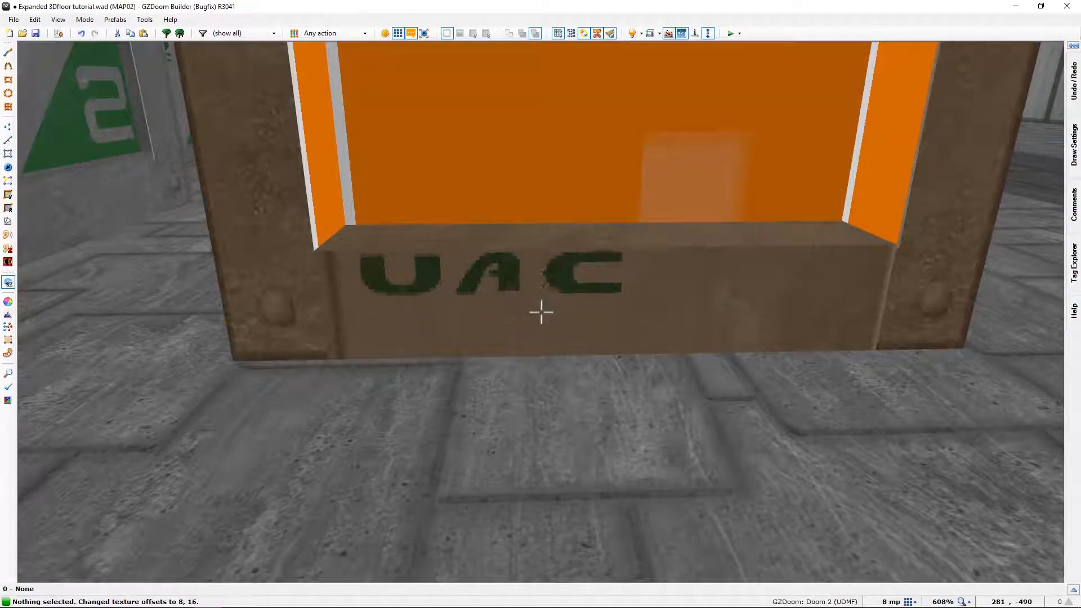
pyautogui.press('Up')
pyautogui.press('Up')
pyautogui.press('Up')
pyautogui.press('Up')
pyautogui.press('Up')
pyautogui.press('Up')
pyautogui.press('Up')
pyautogui.press('Up')
pyautogui.press('Up')
pyautogui.press('Up')
pyautogui.press('Up')
pyautogui.press('Up')
pyautogui.press('Up')
pyautogui.press('Up')
pyautogui.press('Up')
pyautogui.press('Up')
pyautogui.press('Up')
pyautogui.press('Up')
pyautogui.press('Up')
pyautogui.press('Up')
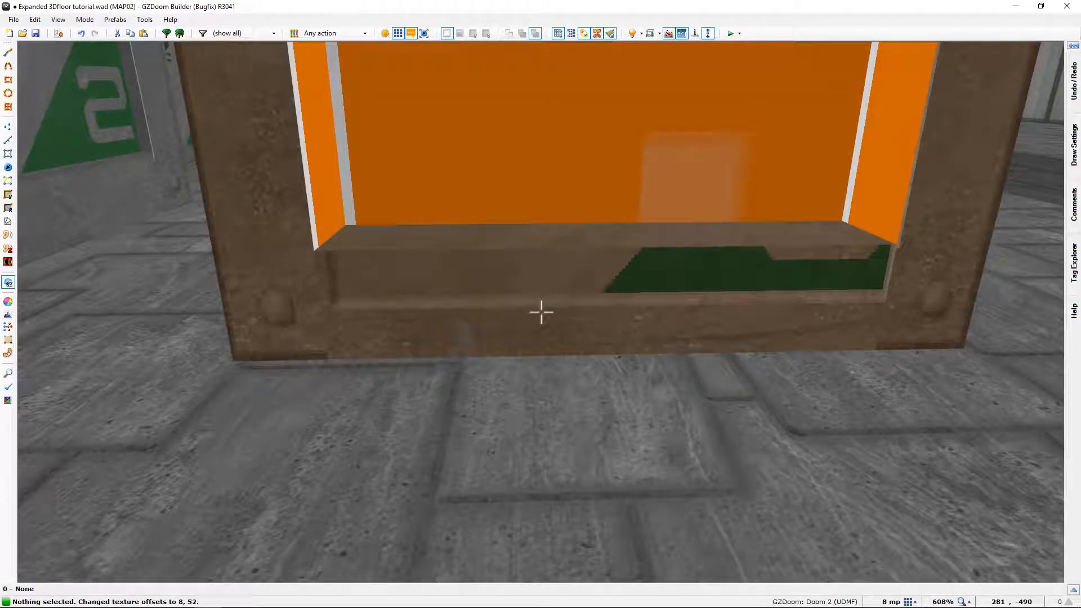
pyautogui.press('Up')
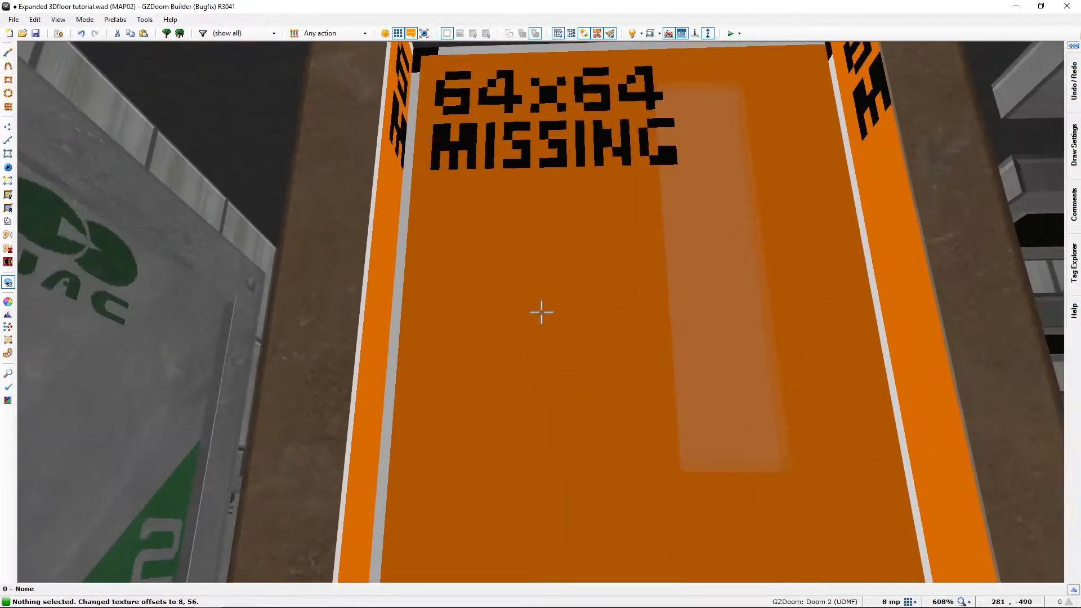
# Step: Set the grid size to 2 mp and move the recess's inner linedef outward to make the recess 2 units deep
pyautogui.press('d')
pyautogui.press('a')
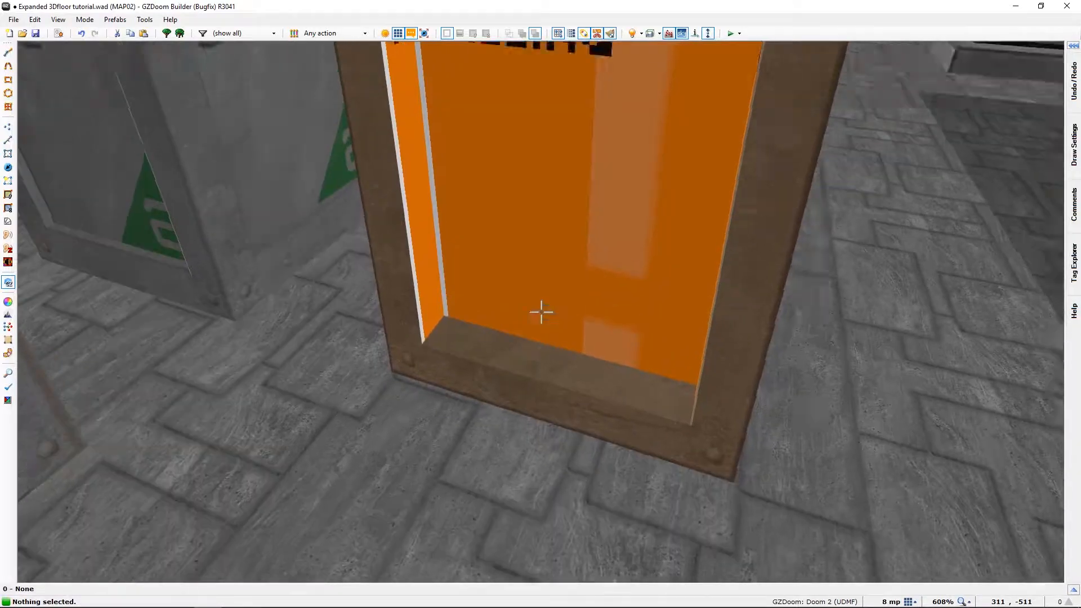
pyautogui.press('d')
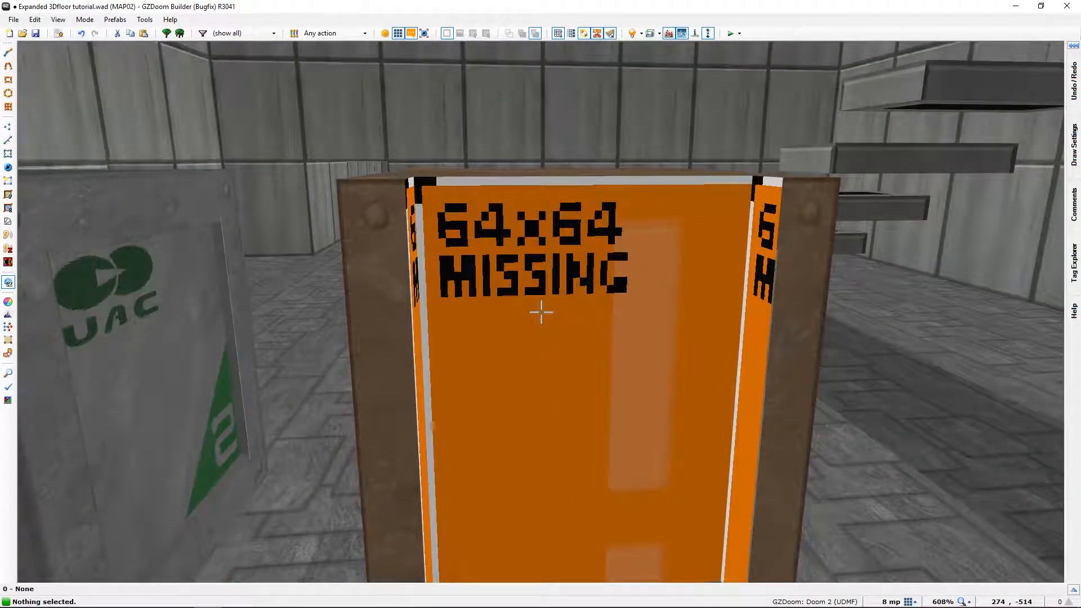
pyautogui.press('q')
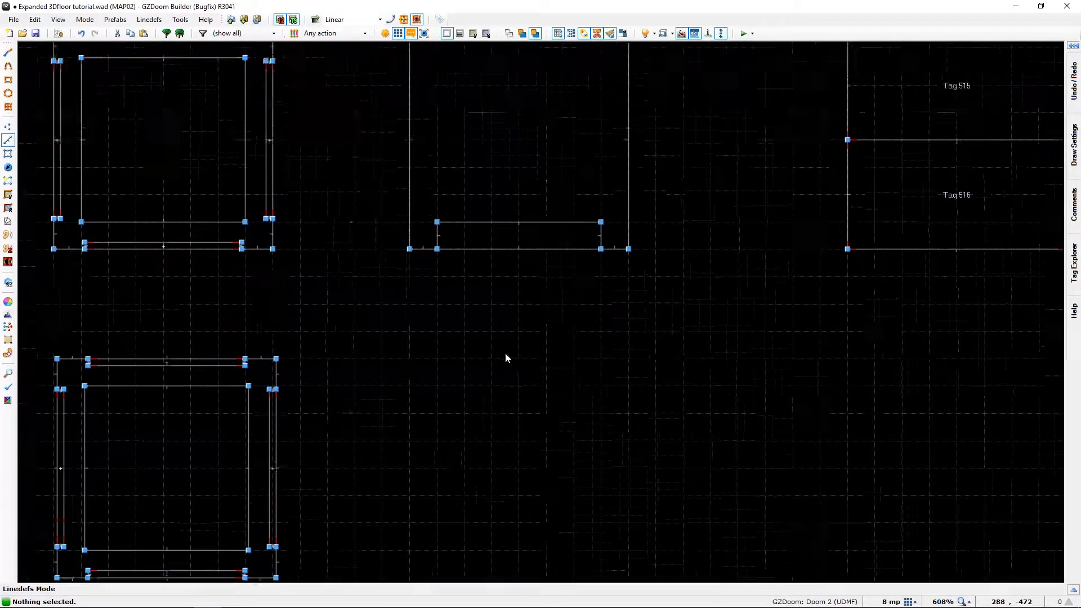
pyautogui.scroll(3, 452, 337)
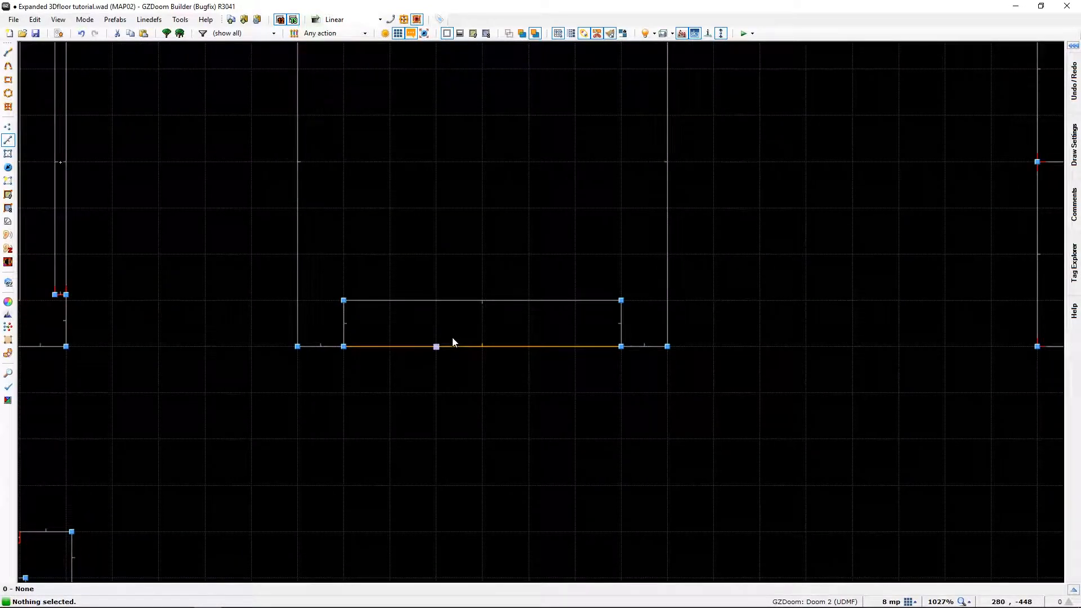
pyautogui.press('[')
pyautogui.press('[')
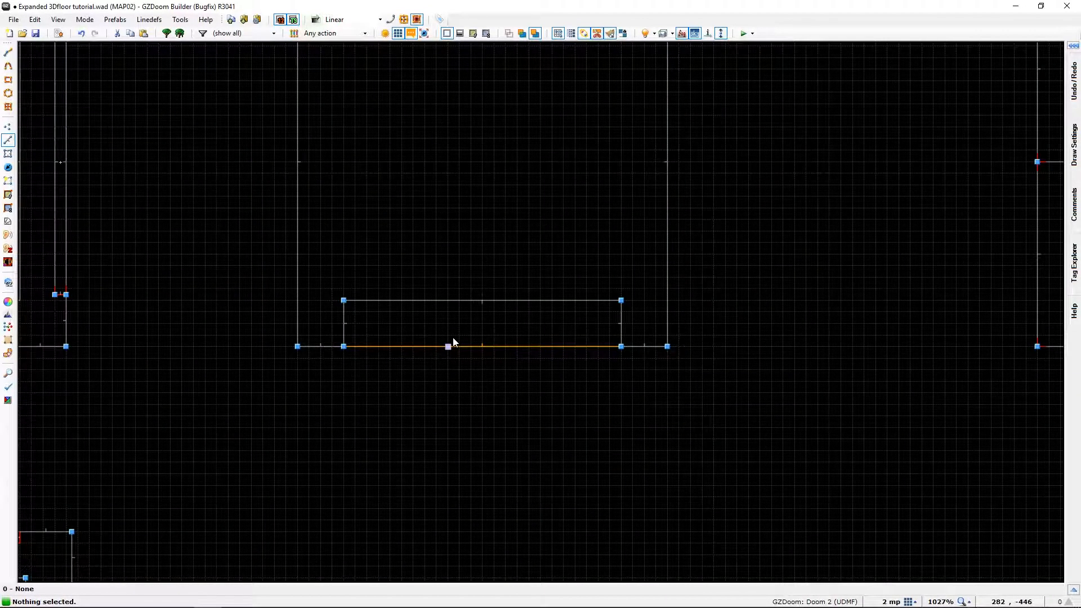
pyautogui.moveTo(418, 304); pyautogui.dragTo(416, 339)
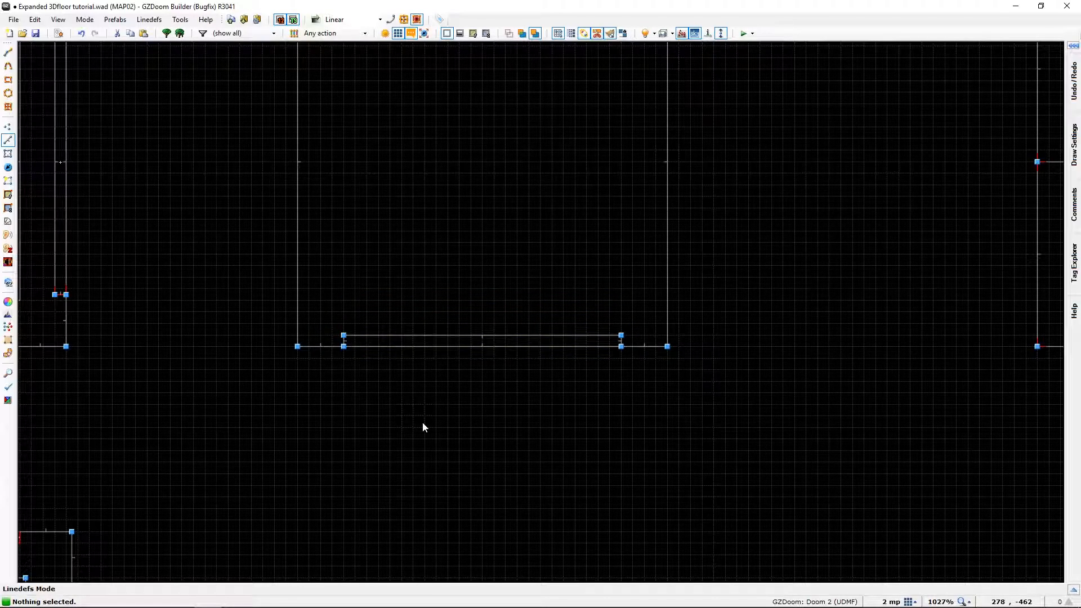
# Step: Copy the CRATE1 texture from the crate's neighbouring side onto the missing back wall of the recess in 3D
pyautogui.press('q')
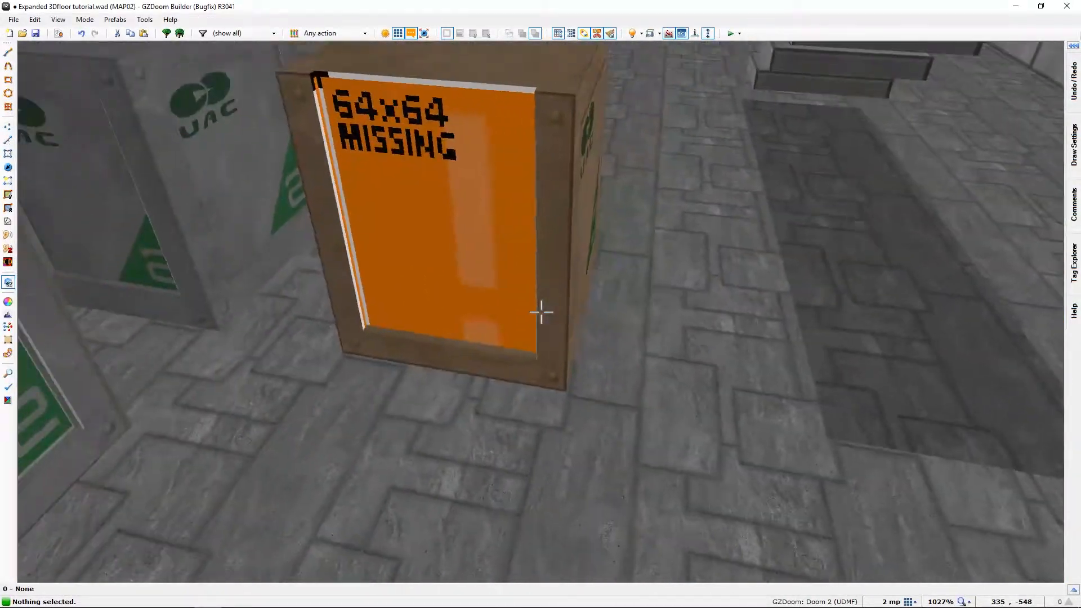
pyautogui.press('d')
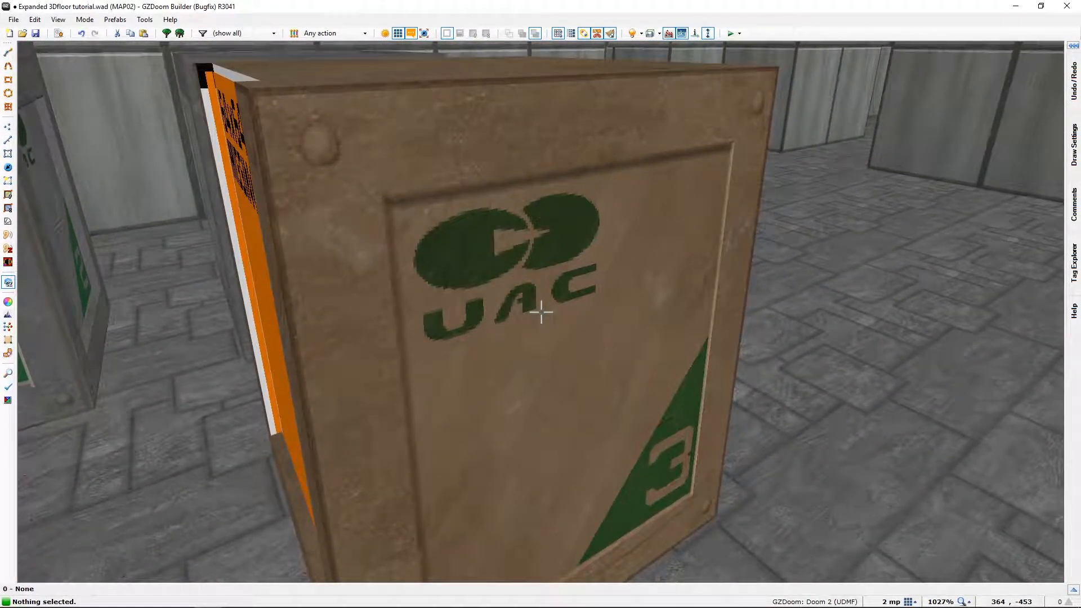
pyautogui.hotkey('ctrl', 'c')
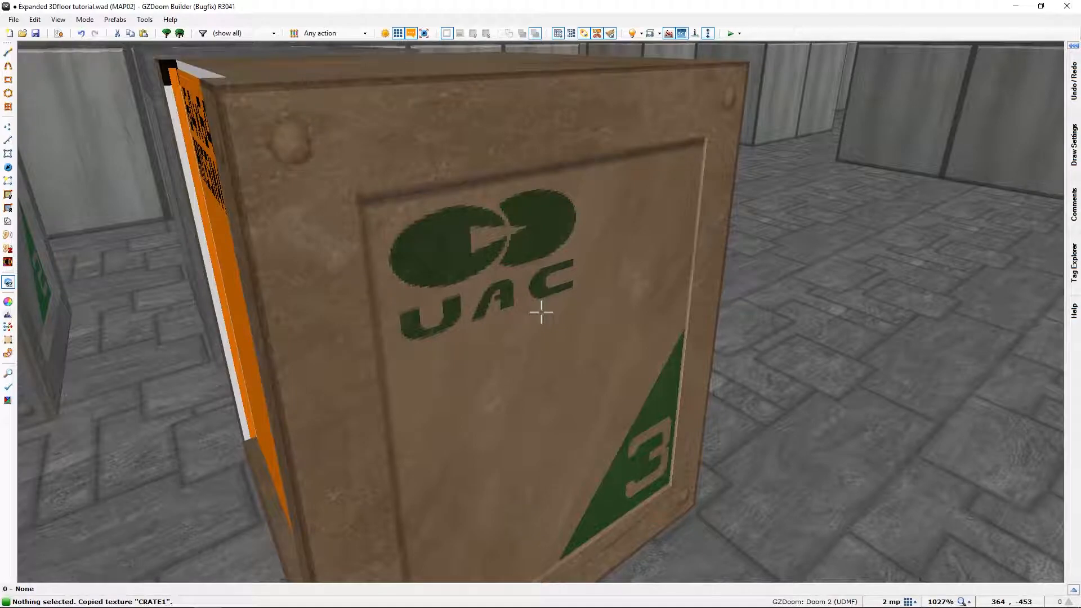
pyautogui.press('a')
pyautogui.hotkey('ctrl', 'v')
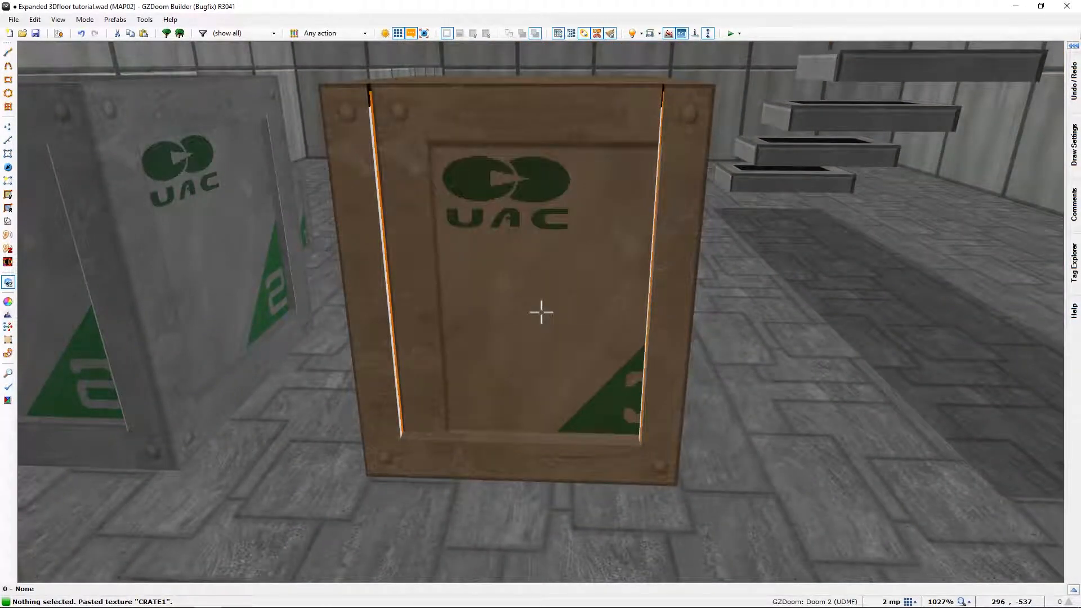
# Step: Set the texture offsets of the crate recess's back wall to 9, 0
pyautogui.press('Left')
pyautogui.press('Left')
pyautogui.press('Left')
pyautogui.press('Left')
pyautogui.press('Left')
pyautogui.press('Left')
pyautogui.press('Left')
pyautogui.press('Left')
pyautogui.press('Left')
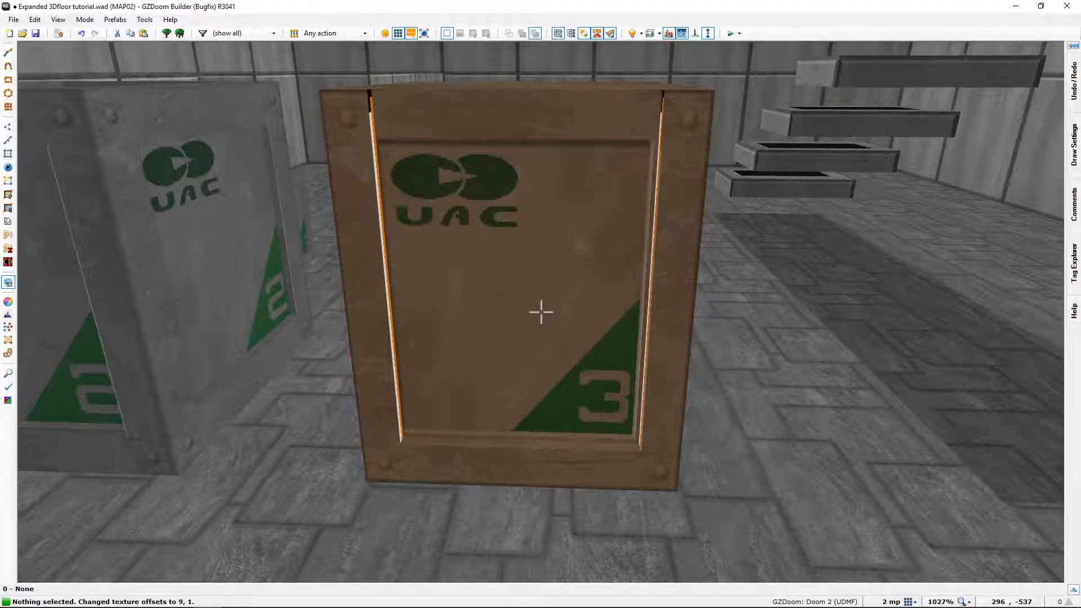
pyautogui.press('w')
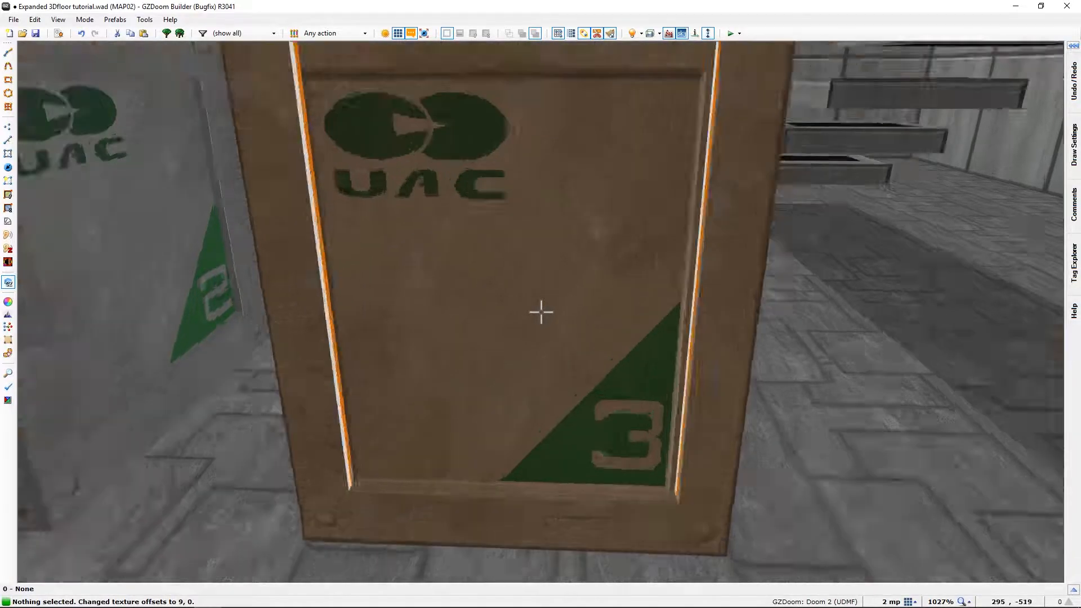
pyautogui.press('s')
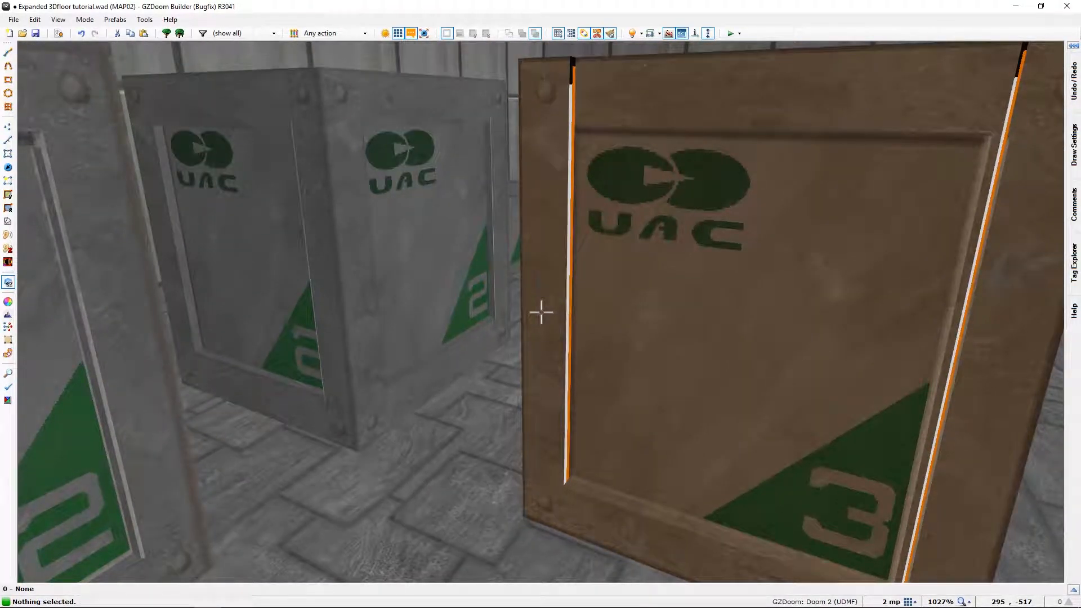
# Step: Copy the CRATOP2 flat from the crate's top onto both inner side walls and the floor of the recess
pyautogui.press('w')
pyautogui.press('s')
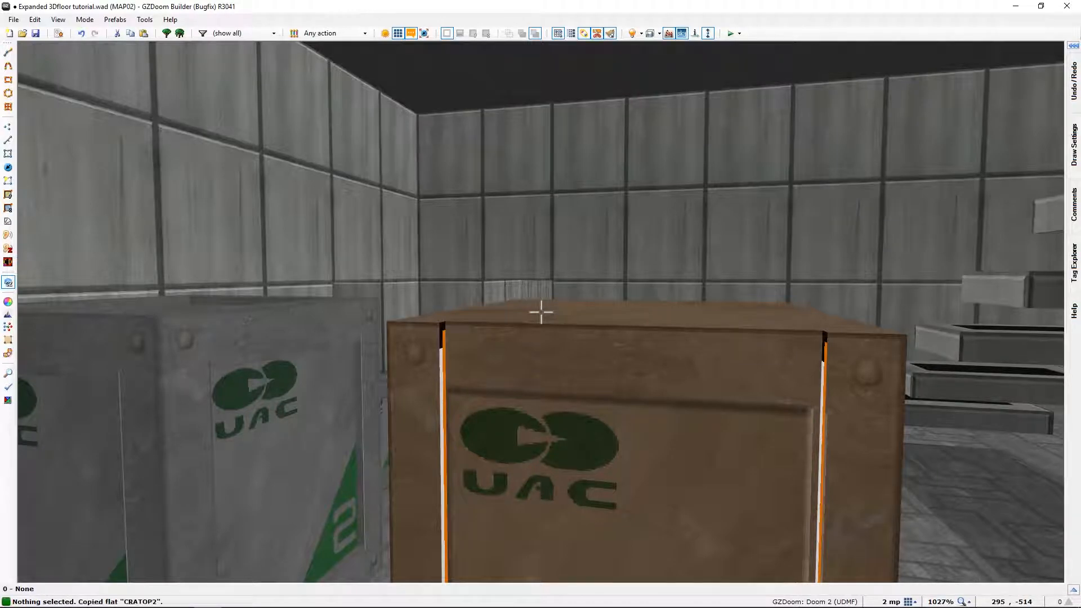
pyautogui.hotkey('ctrl', 'c')
pyautogui.press('w')
pyautogui.hotkey('ctrl', 'v')
pyautogui.press('a')
pyautogui.press('s')
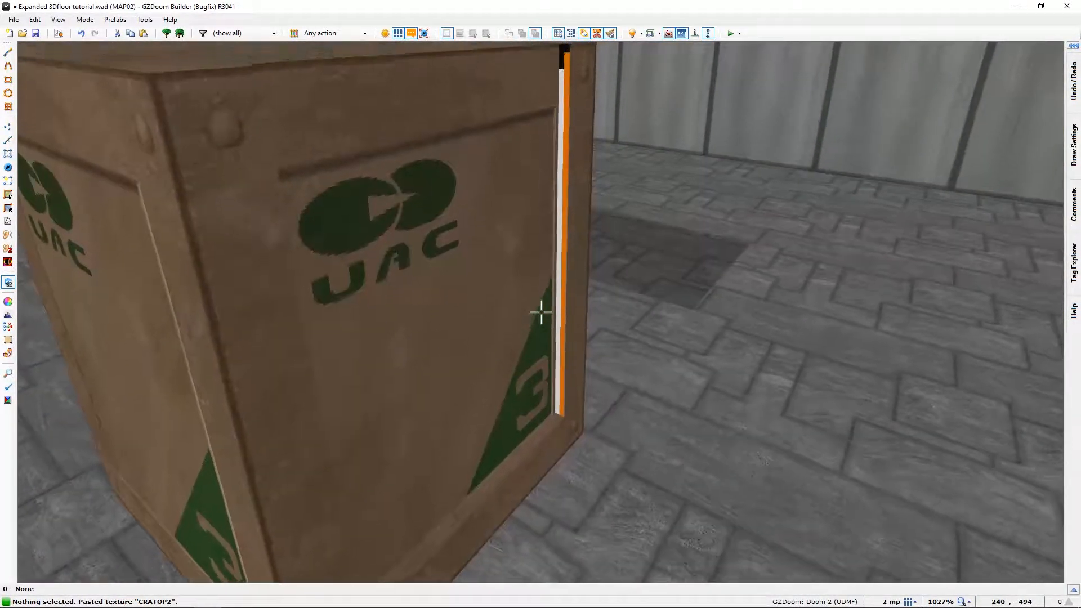
pyautogui.hotkey('ctrl', 'v')
pyautogui.press('w')
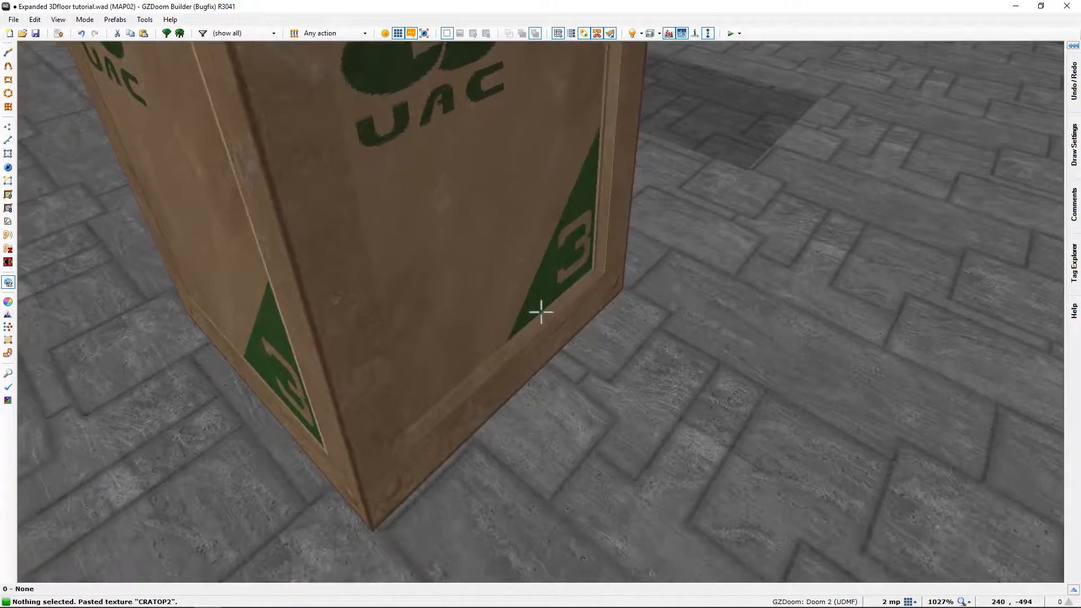
pyautogui.hotkey('ctrl', 'v')
pyautogui.press('s')
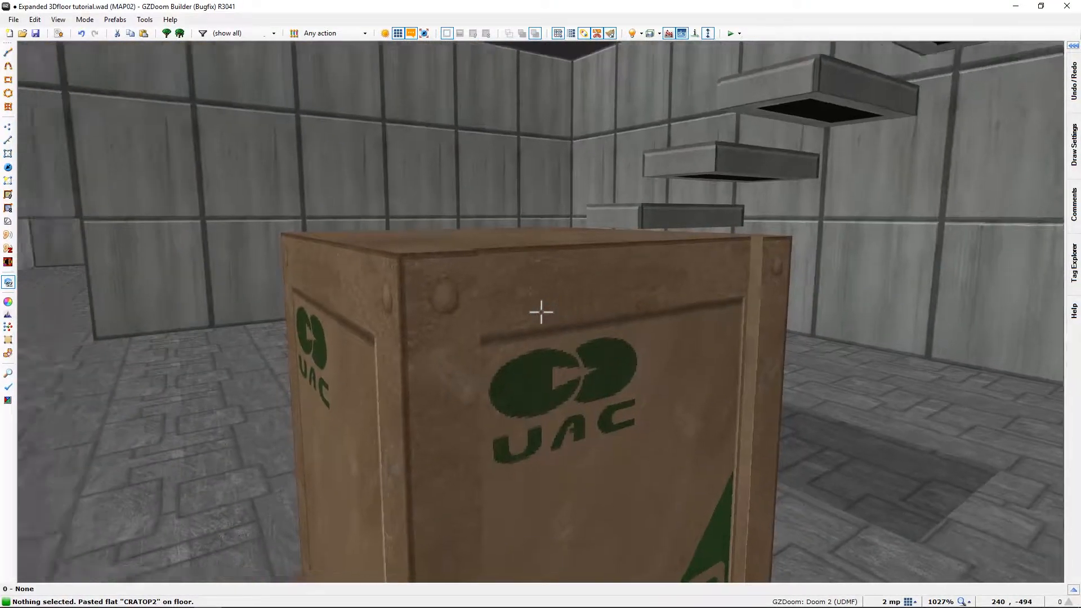
pyautogui.press('d')
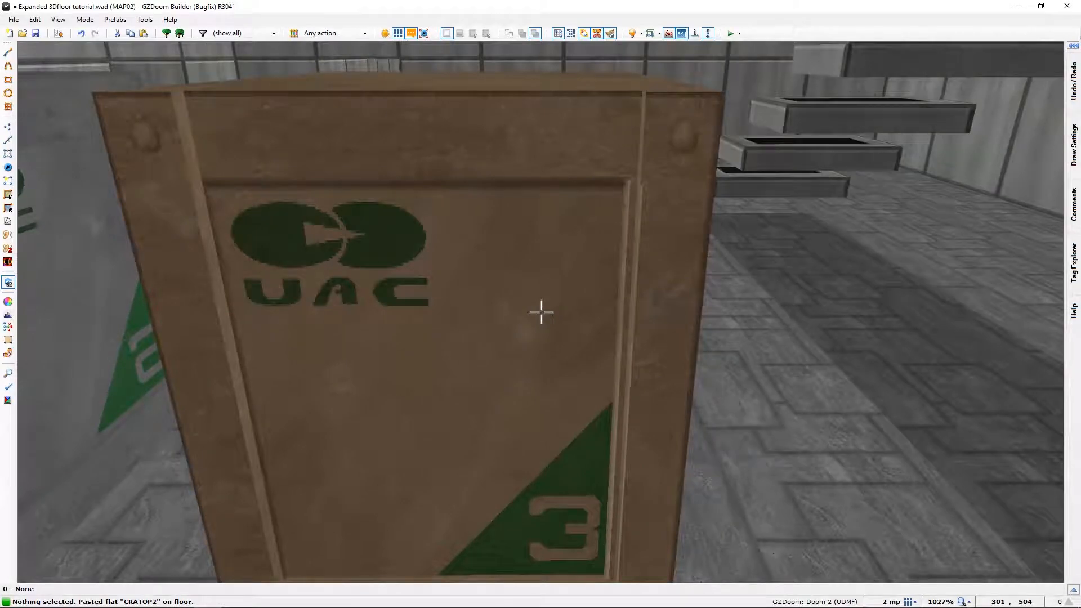
pyautogui.press('s')
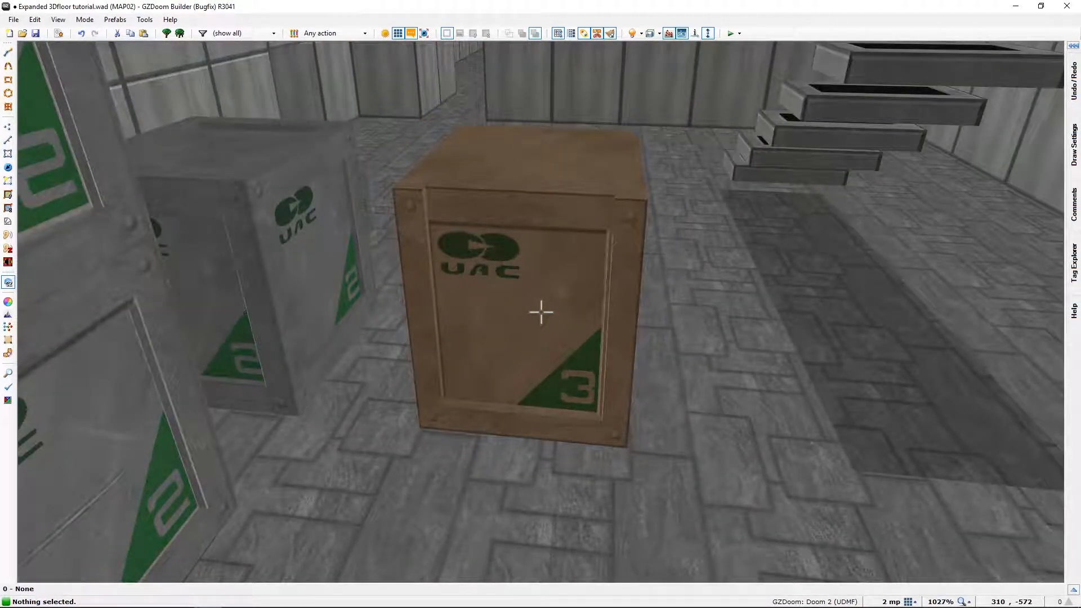
# Step: Copy the recess sector in the 2D map and place the duplicate flush against the crate's opposite edge
pyautogui.press('q')
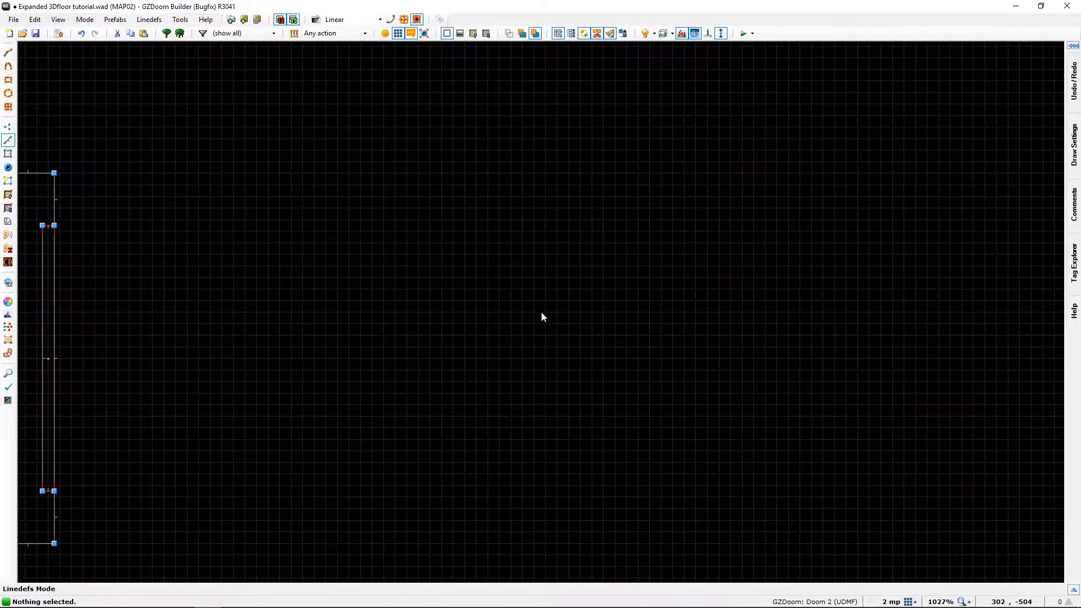
pyautogui.moveTo(346, 352); pyautogui.dragTo(327, 604, button='middle')
pyautogui.moveTo(457, 120); pyautogui.dragTo(541, 546, button='middle')
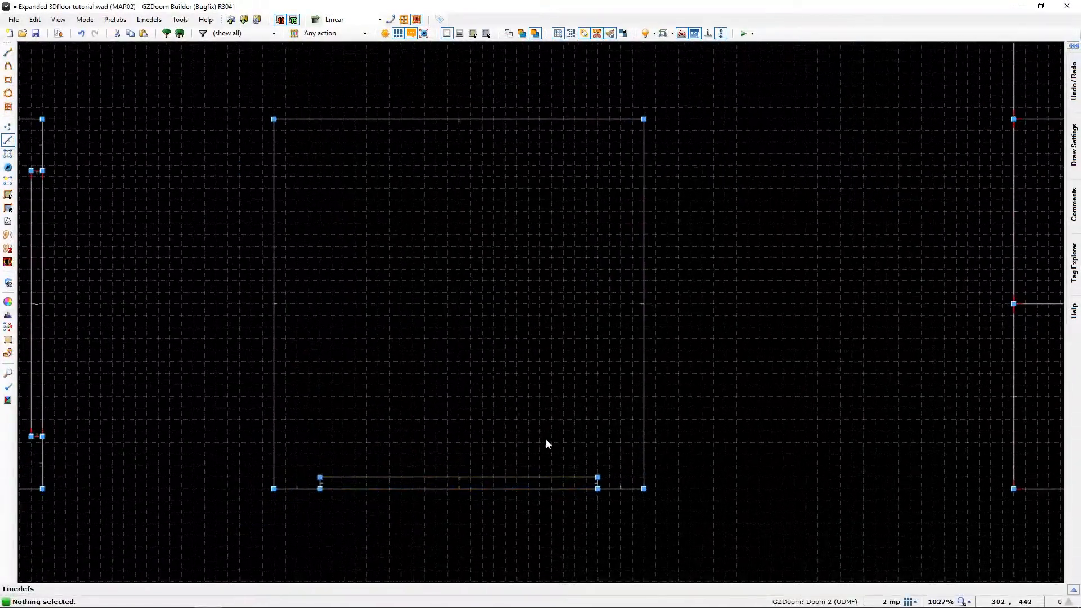
pyautogui.press('s')
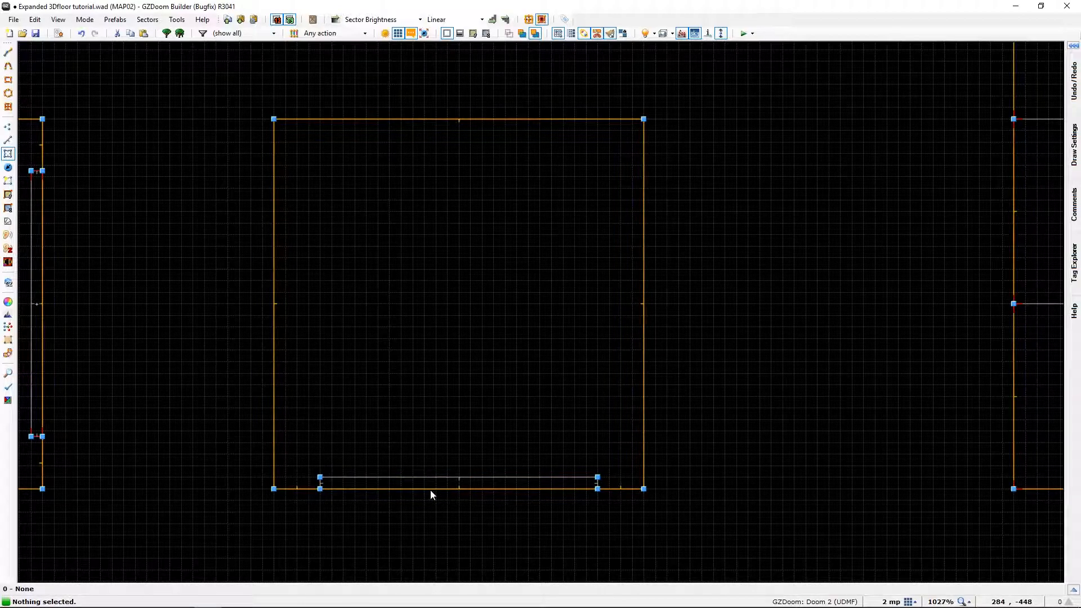
pyautogui.click(429, 485)
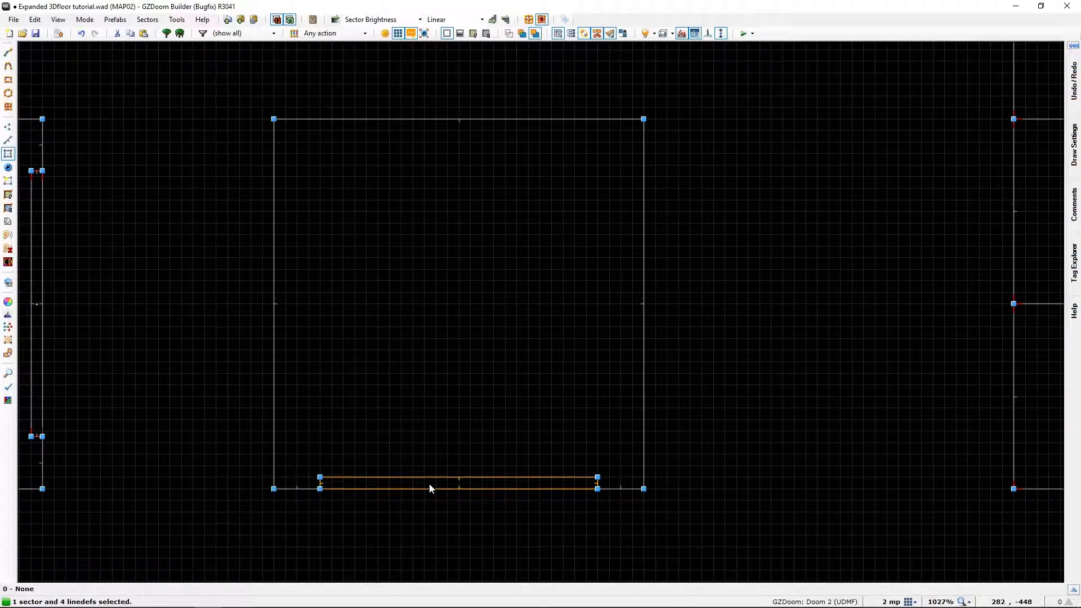
pyautogui.hotkey('ctrl', 'c')
pyautogui.hotkey('ctrl', 'b')
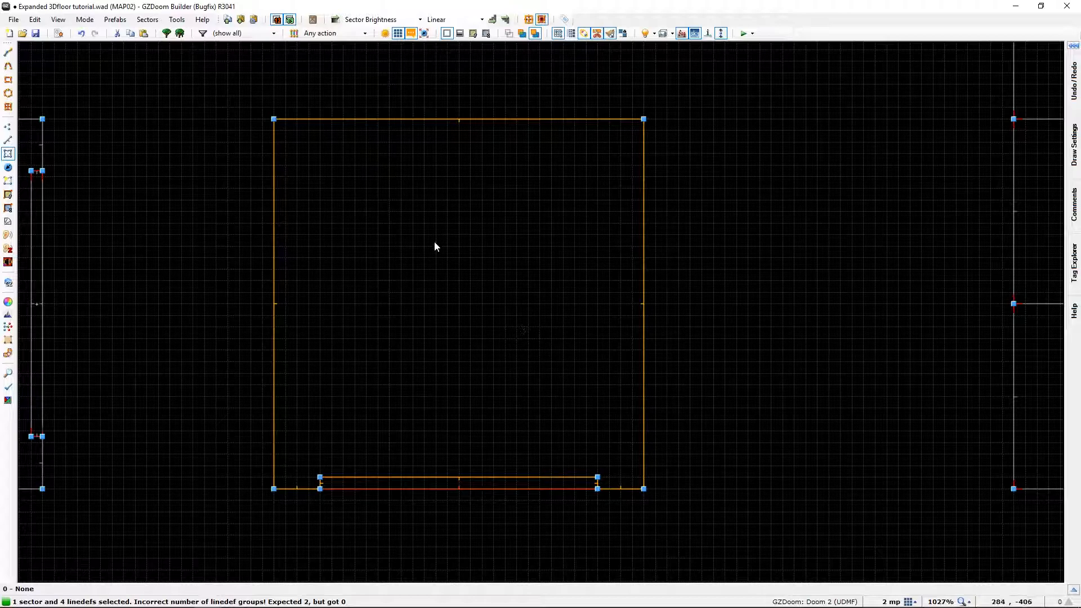
pyautogui.hotkey('ctrl', 'v')
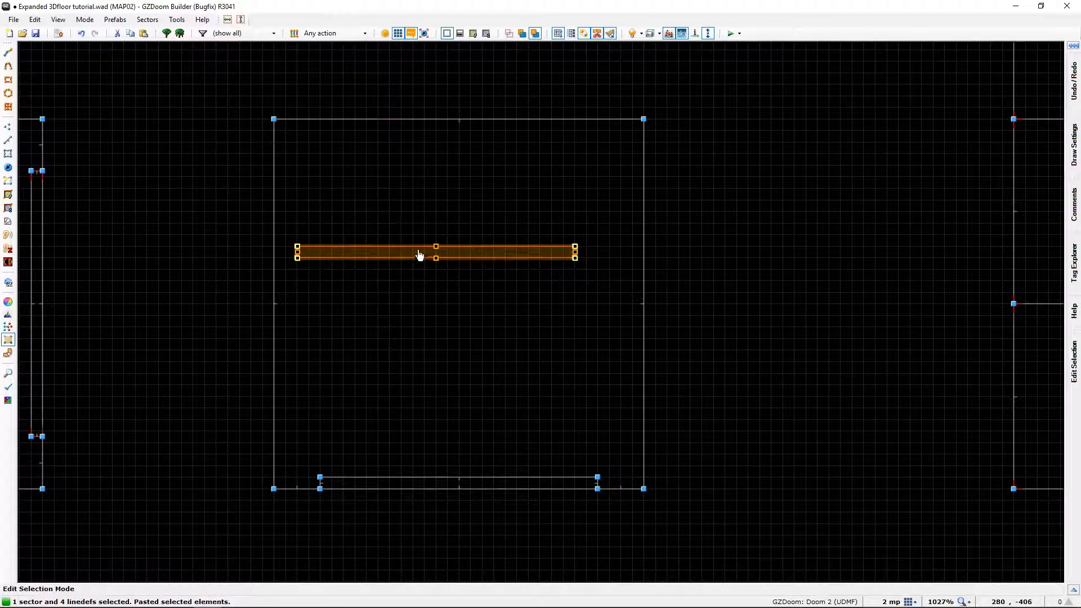
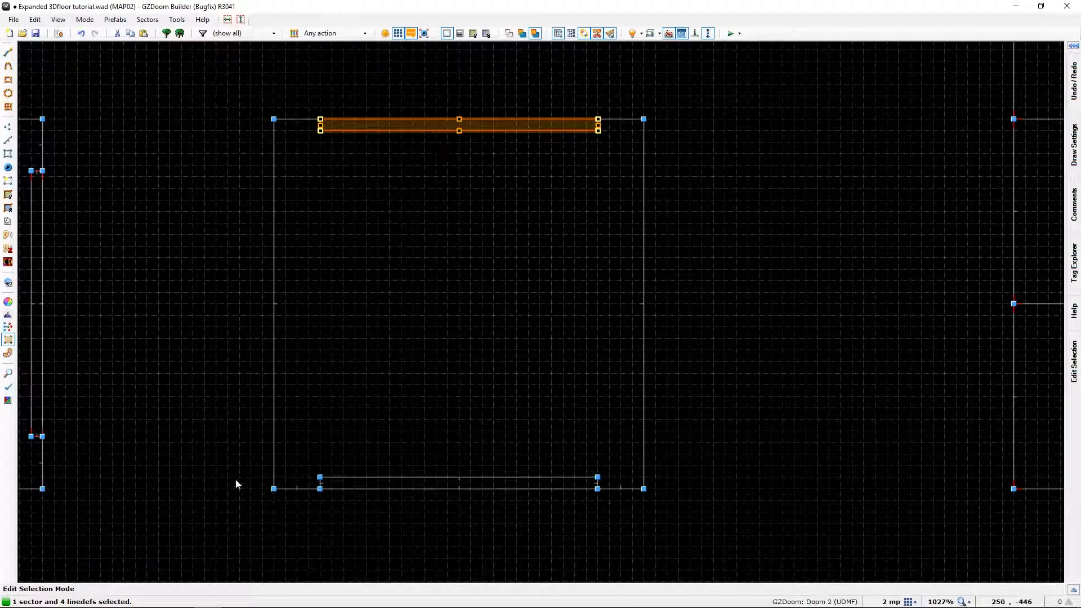
pyautogui.click(361, 487)
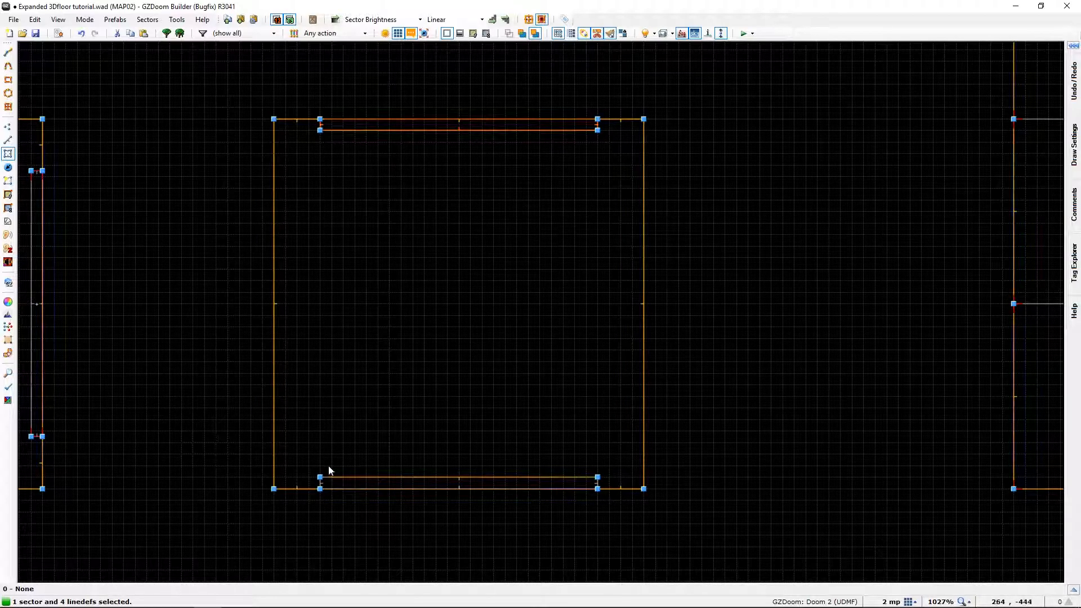
# Step: Duplicate both recess sectors together, rotate the copies 90 degrees, and place them on the crate's two remaining sides
pyautogui.click(361, 484)
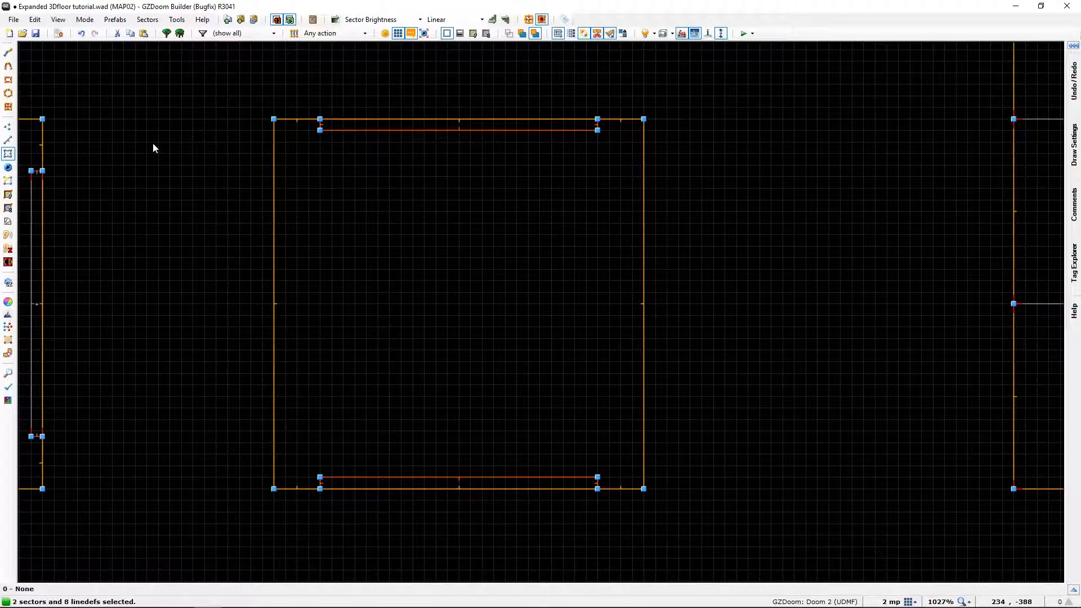
pyautogui.click(278, 570)
pyautogui.click(340, 483)
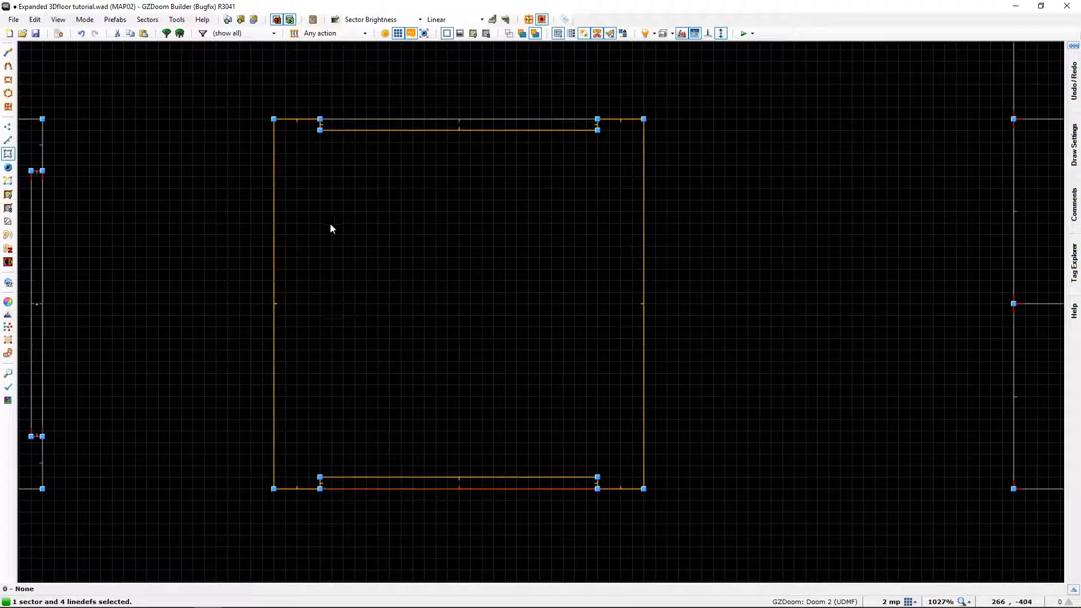
pyautogui.click(353, 129)
pyautogui.hotkey('ctrl', 'c')
pyautogui.hotkey('ctrl', 'v')
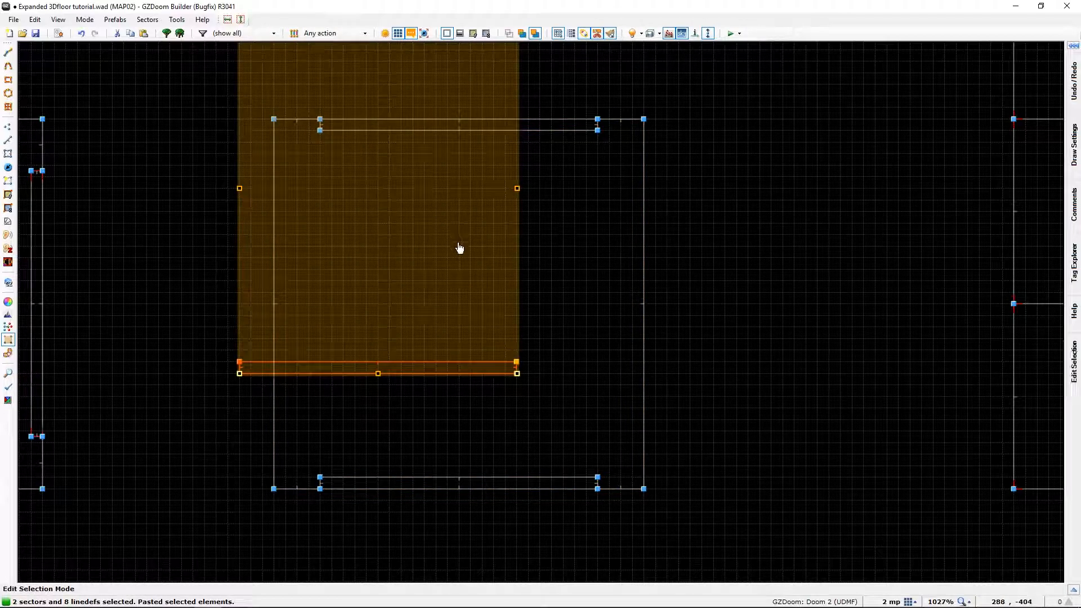
pyautogui.moveTo(517, 373); pyautogui.dragTo(272, 276)
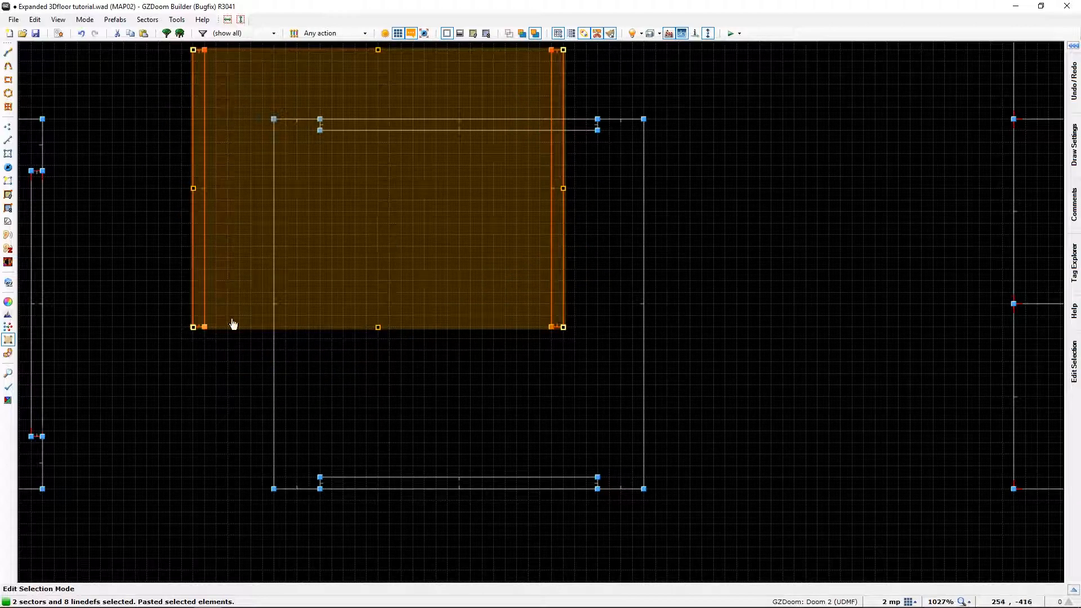
pyautogui.moveTo(193, 326)
pyautogui.mouseDown()
pyautogui.moveTo(236, 366)
pyautogui.moveTo(197, 326)
pyautogui.mouseUp()
pyautogui.moveTo(418, 217); pyautogui.dragTo(498, 330)
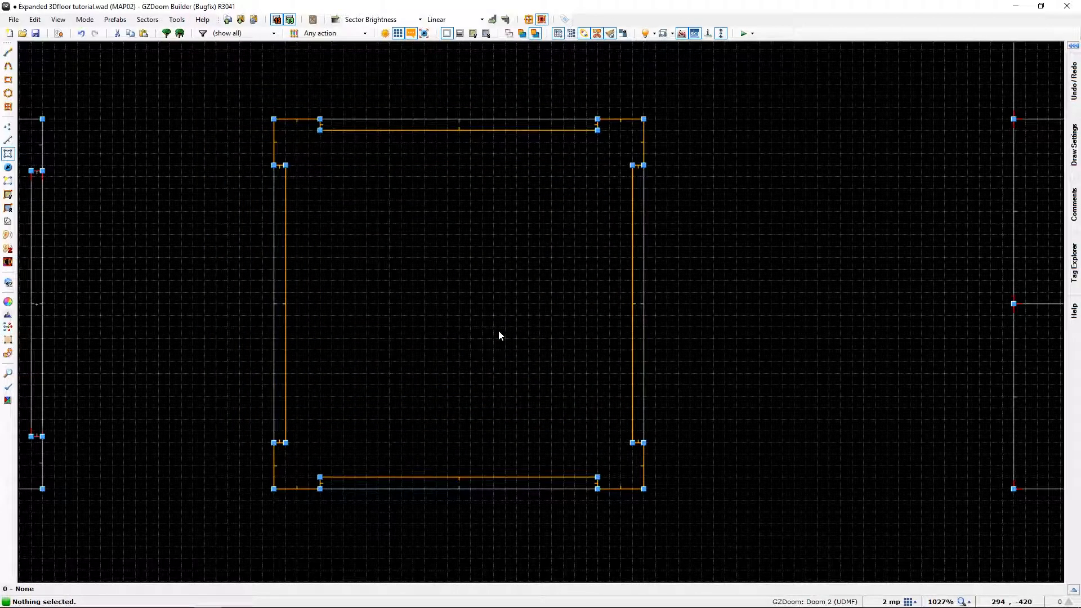
# Step: Paste the CRATOP2 texture onto the missing back walls of the new crate recesses in the 3D view
pyautogui.press('q')
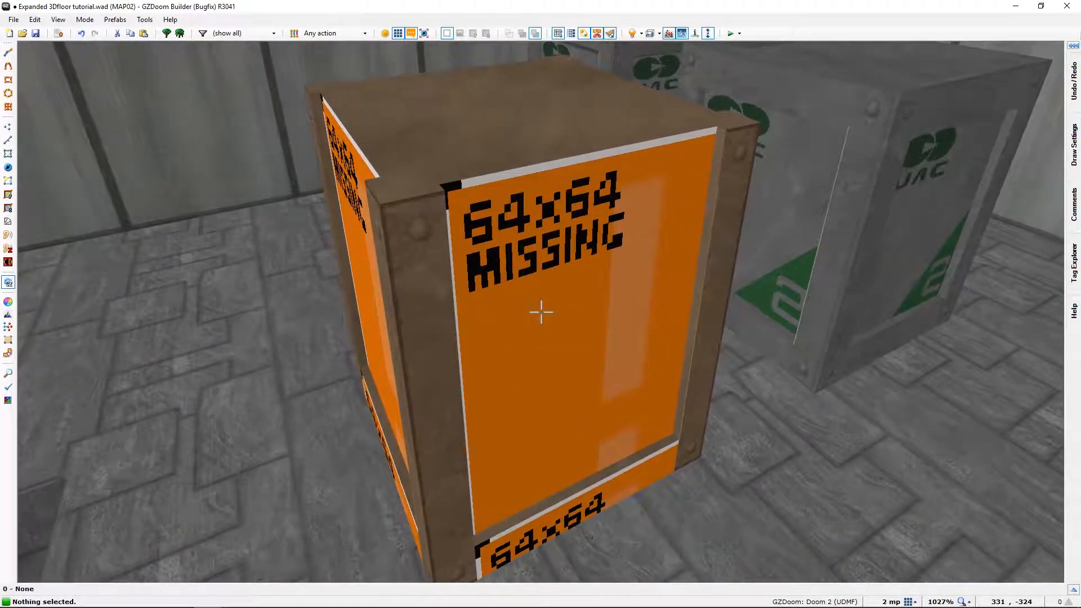
pyautogui.hotkey('ctrl', 'v')
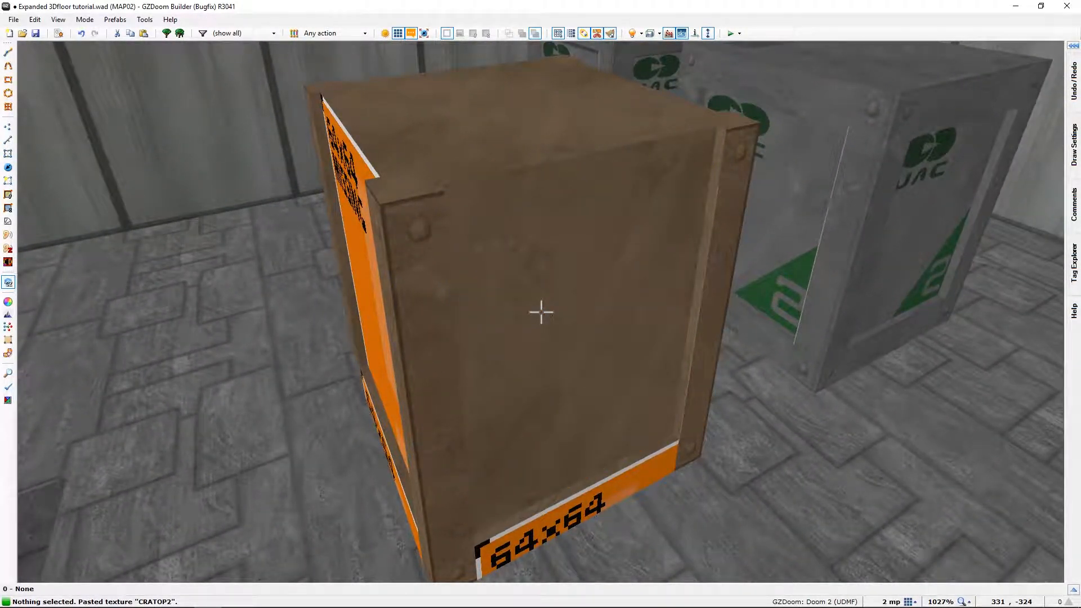
pyautogui.press('s')
pyautogui.press('d')
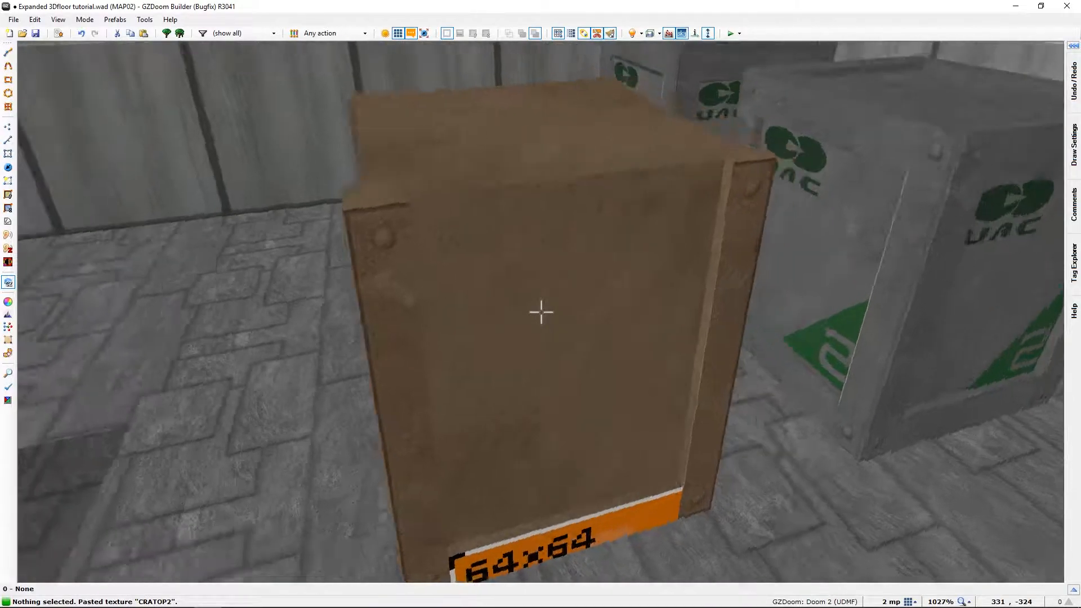
pyautogui.press('a')
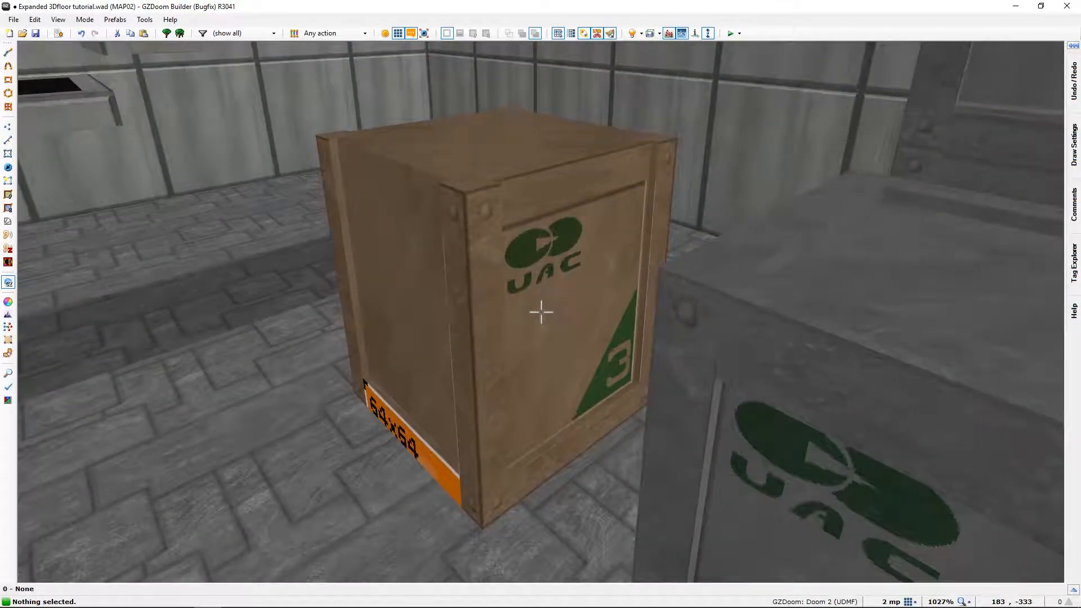
pyautogui.press('a')
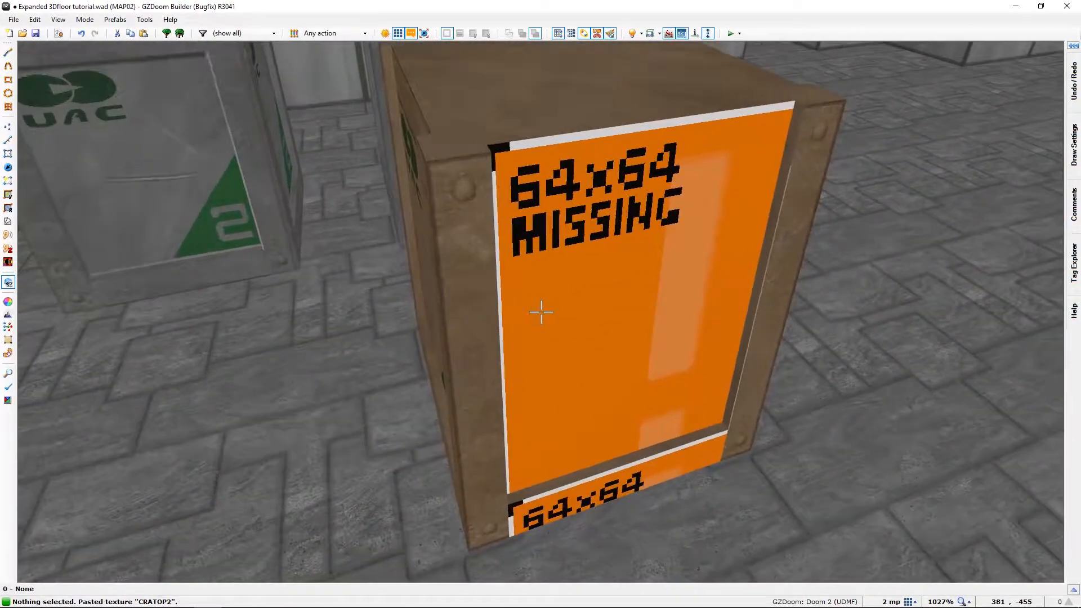
pyautogui.hotkey('ctrl', 'v')
pyautogui.press('s')
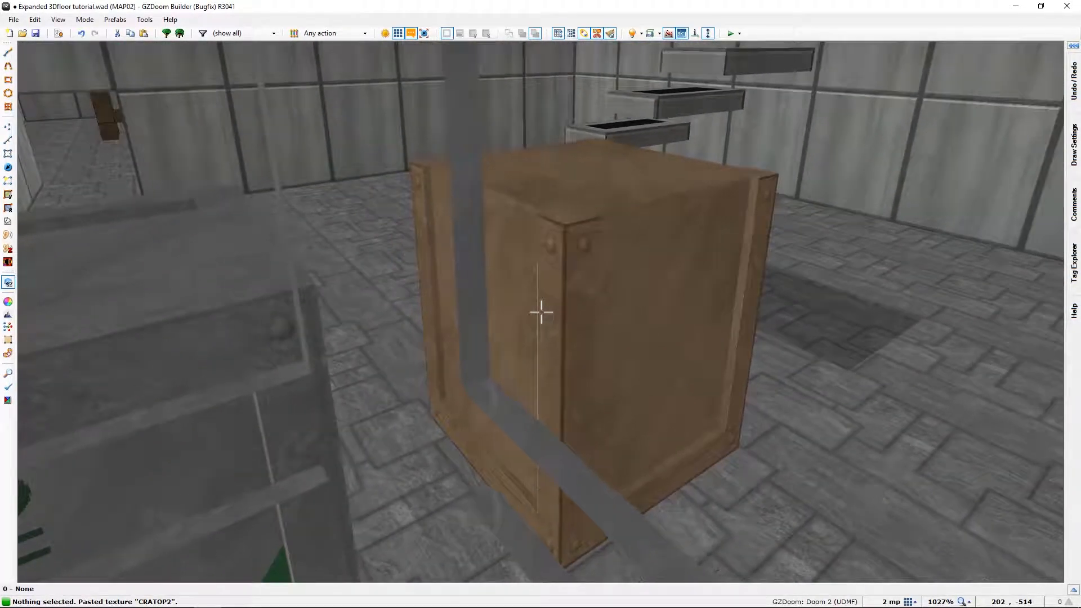
pyautogui.press('w')
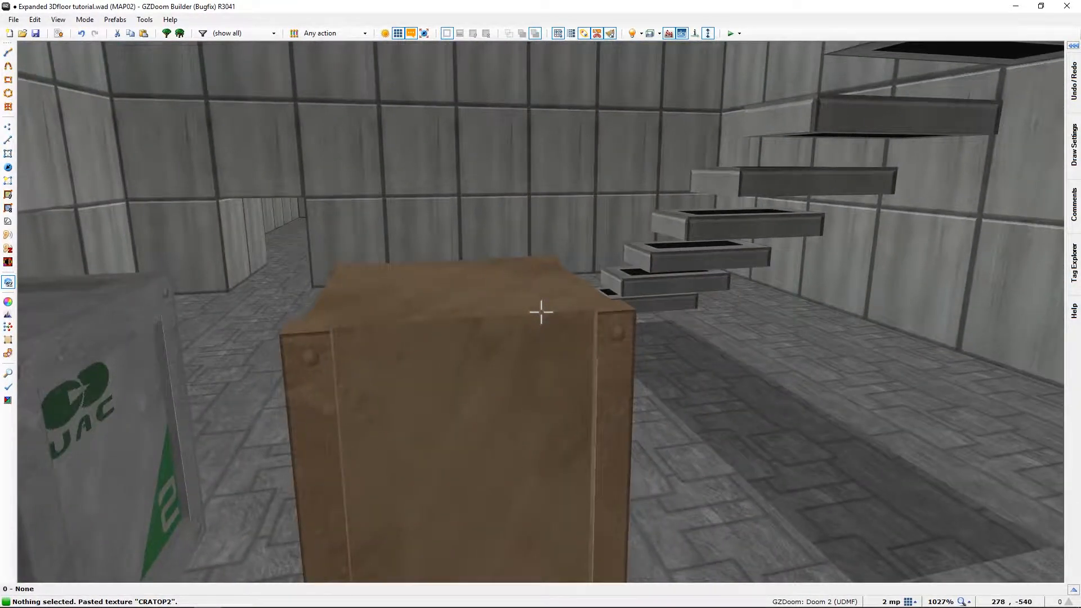
pyautogui.press('w')
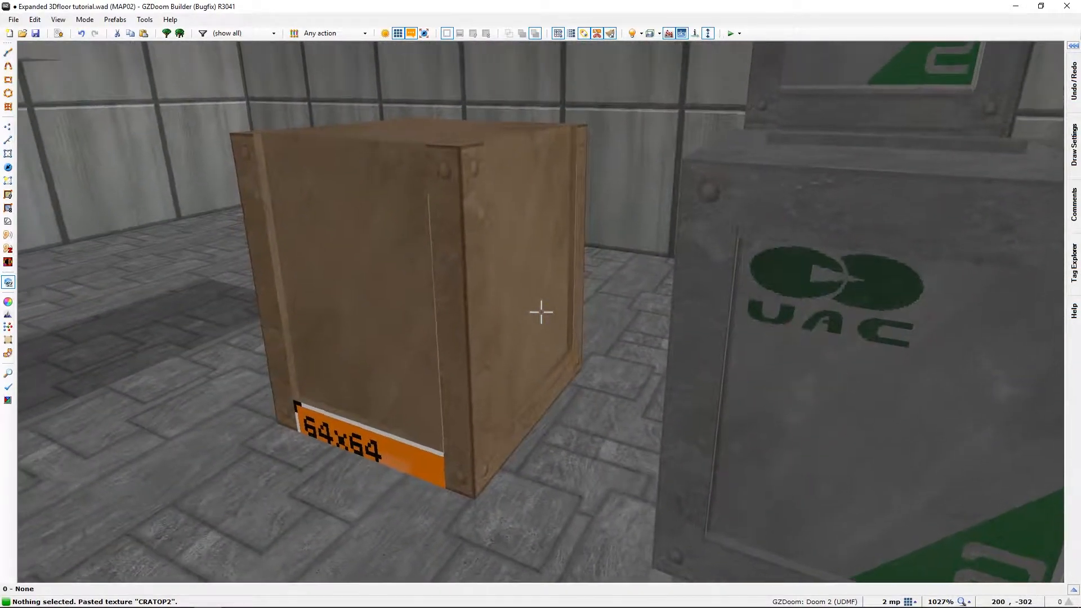
# Step: Paste the CRATE1 texture onto a missing lower wall beneath one of the crate's new recesses
pyautogui.press('w')
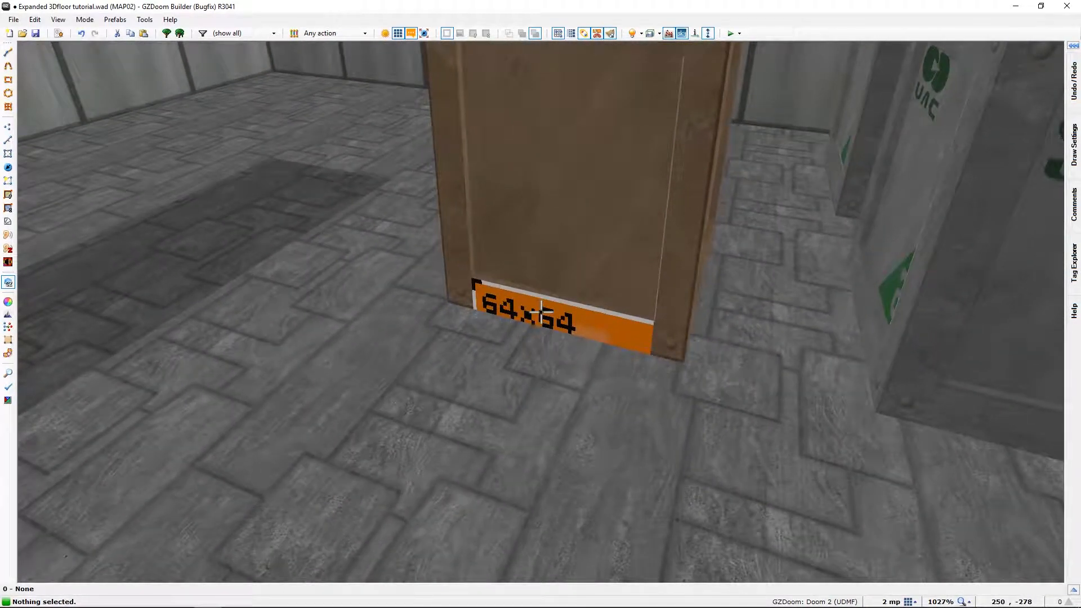
pyautogui.press('s')
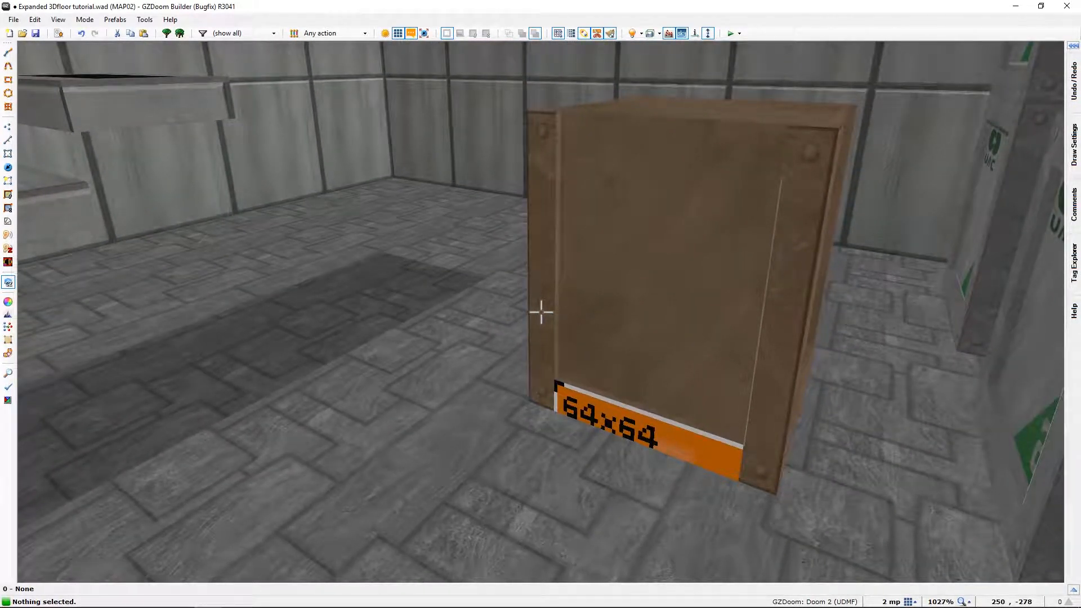
pyautogui.hotkey('ctrl', 'c')
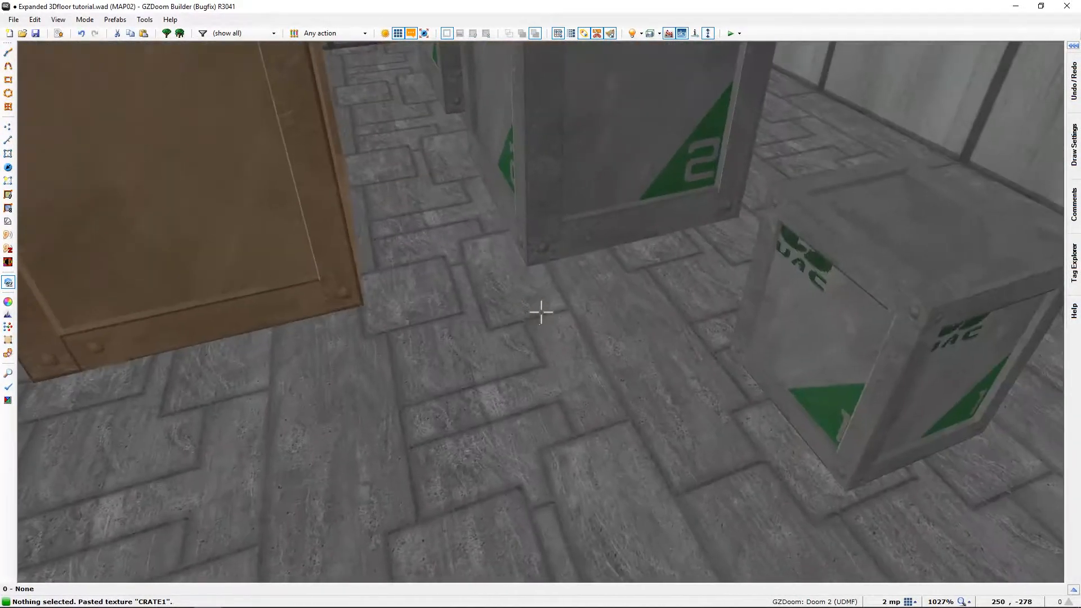
pyautogui.press('d')
pyautogui.press('w')
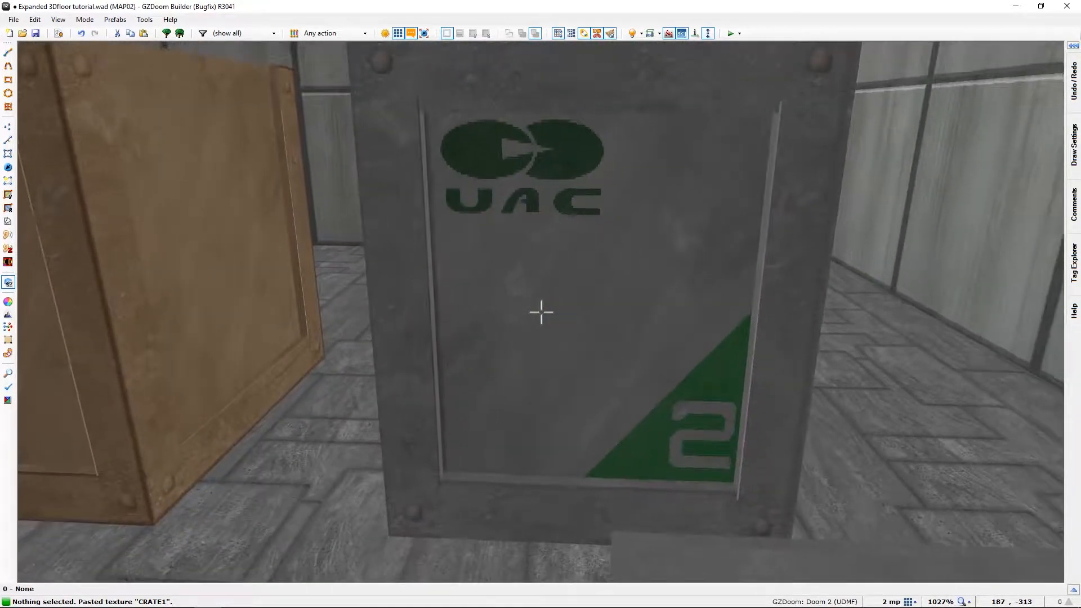
pyautogui.press('a')
pyautogui.press('s')
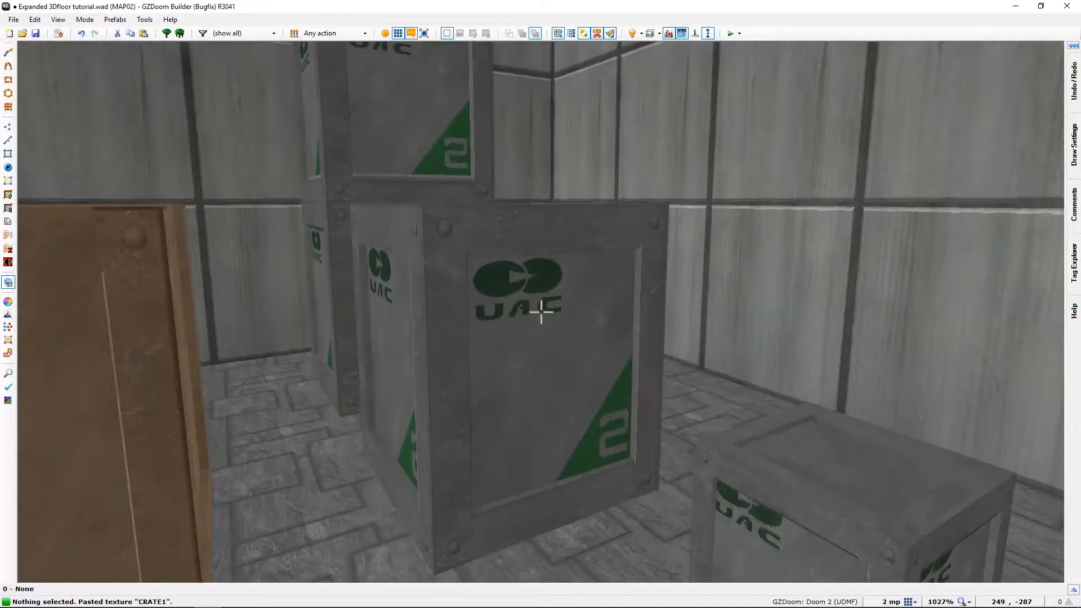
pyautogui.press('a')
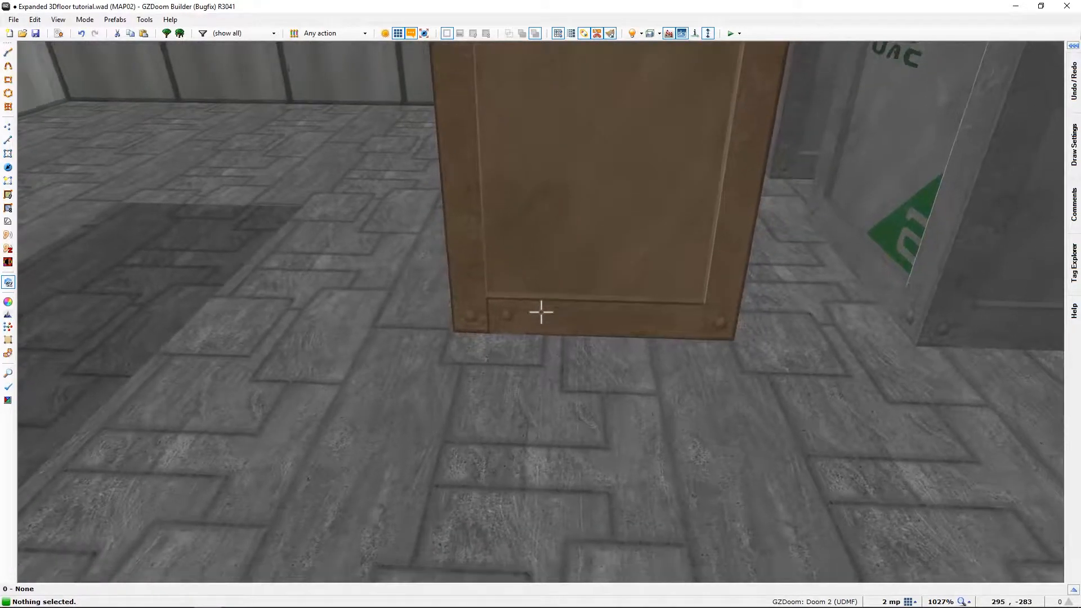
# Step: Copy texture offsets 8, 56 onto the crate's new lower walls and apply CRATE1 to the remaining missing one
pyautogui.press('a')
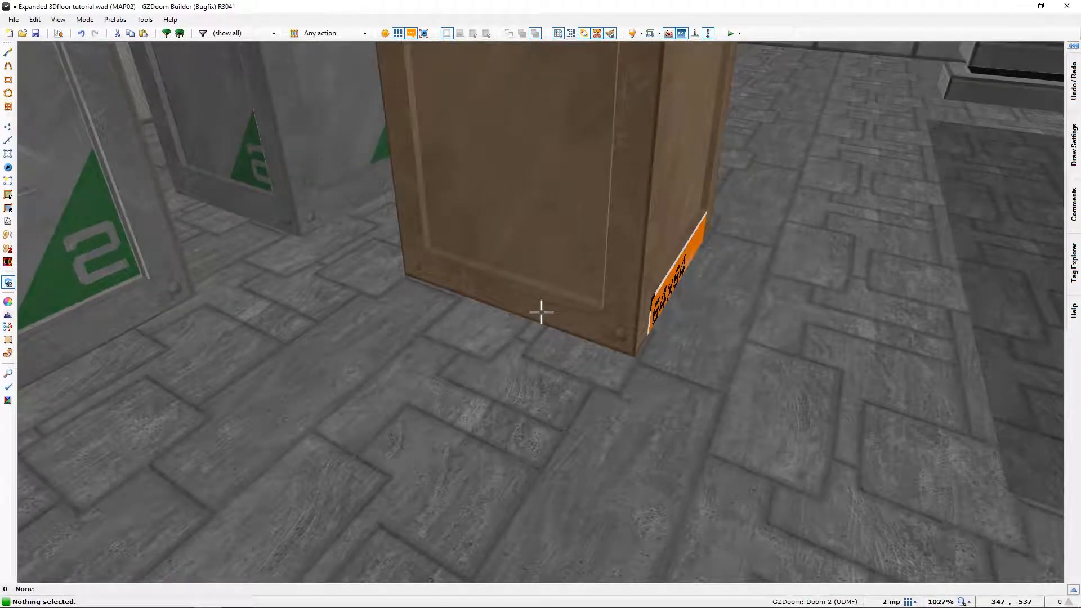
pyautogui.press('d')
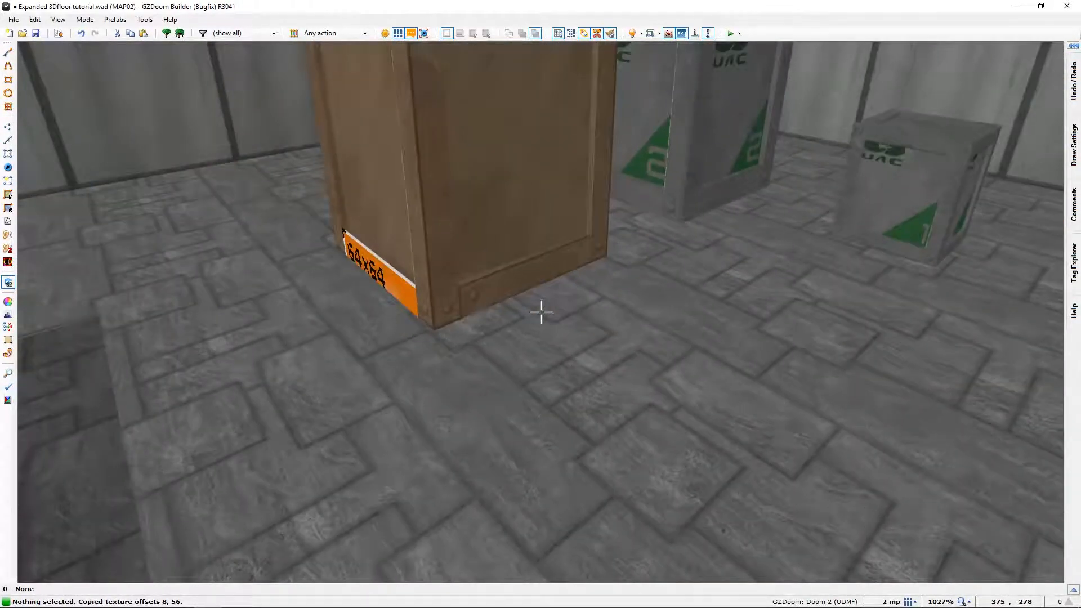
pyautogui.hotkey('ctrl', 'shift', 'v')
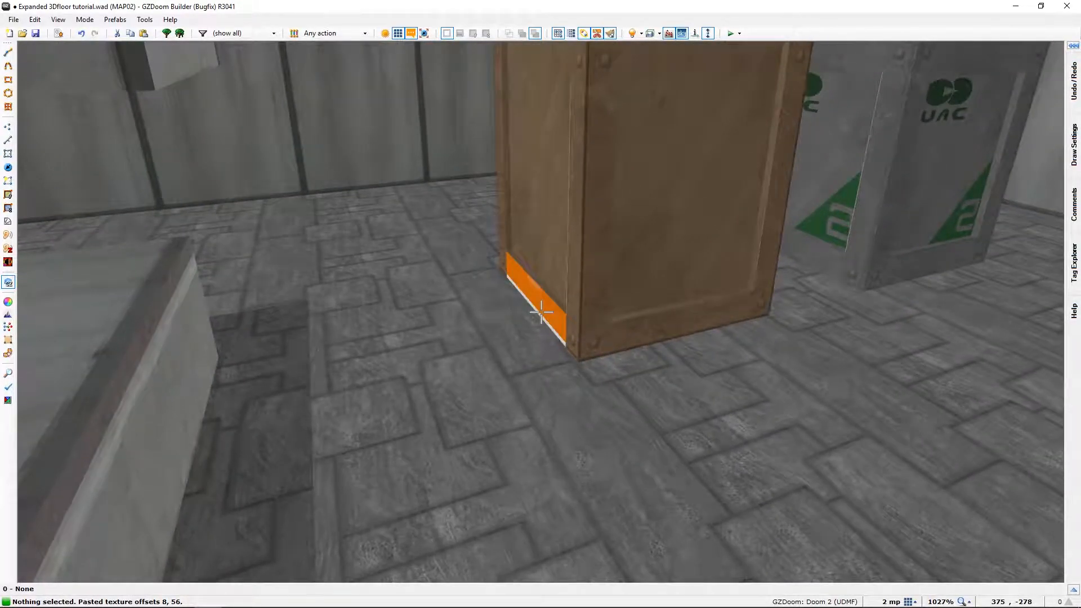
pyautogui.press('w')
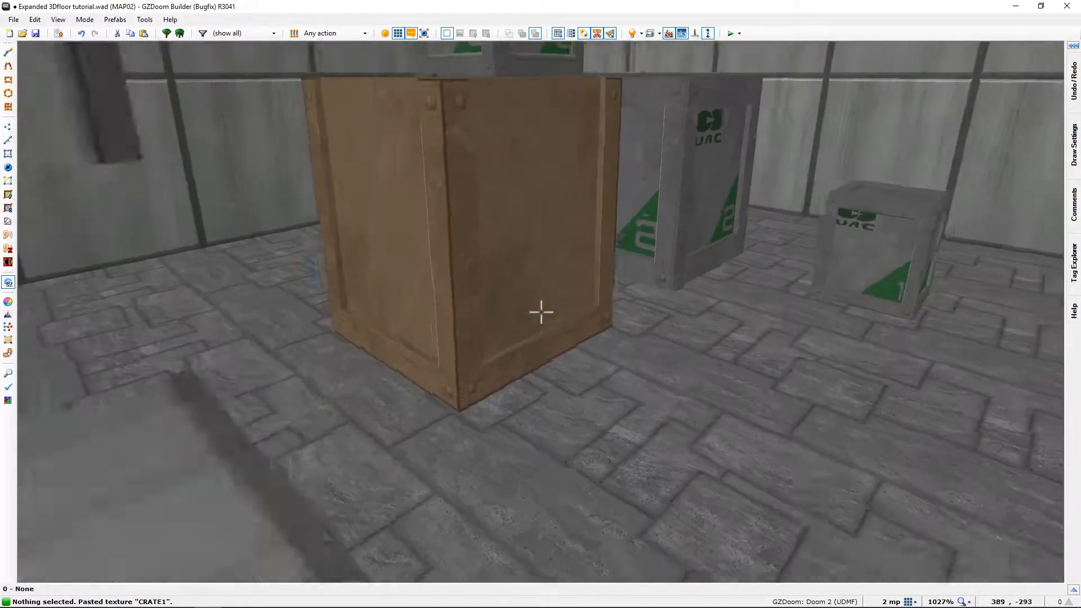
pyautogui.press('f')
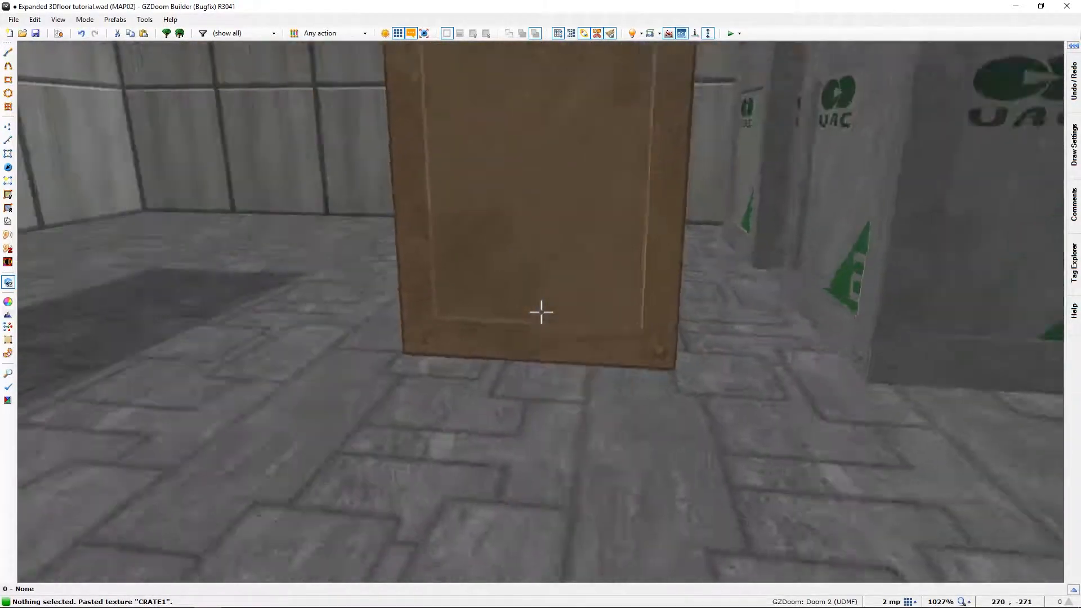
pyautogui.press('f')
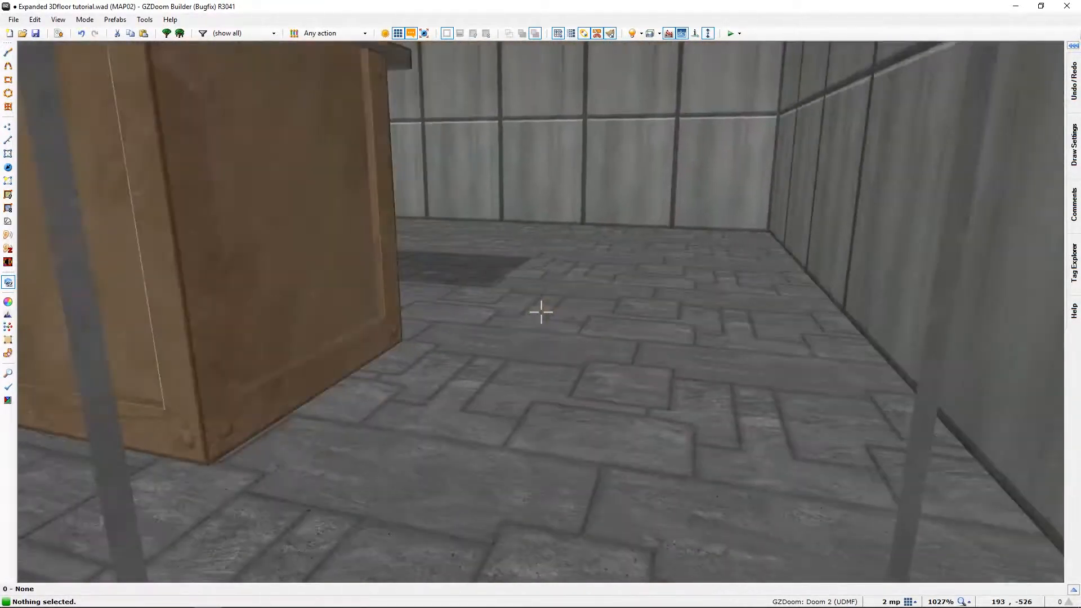
pyautogui.press('s')
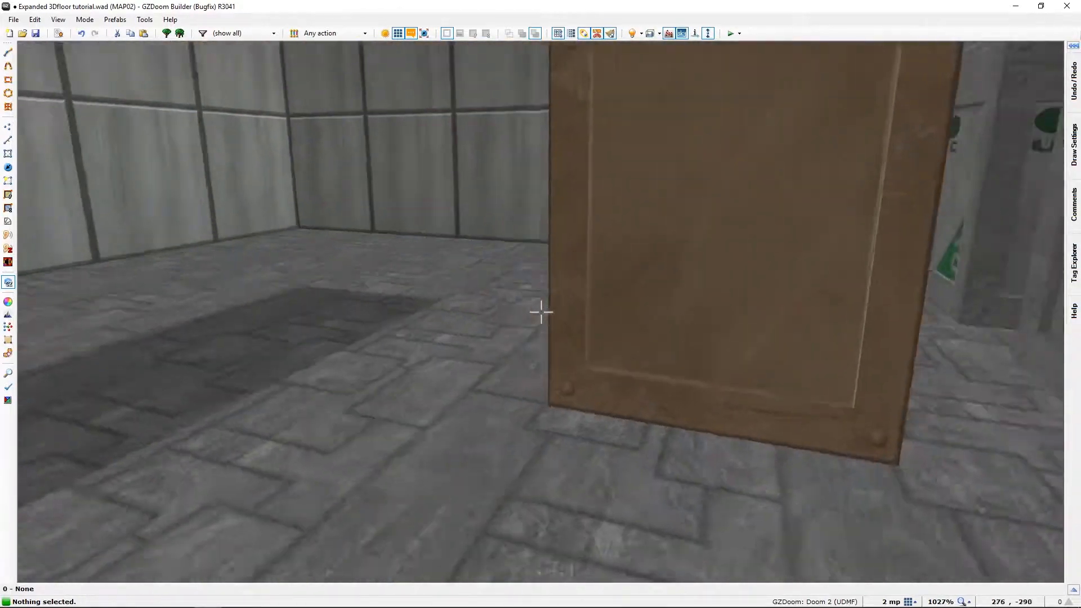
pyautogui.press('d')
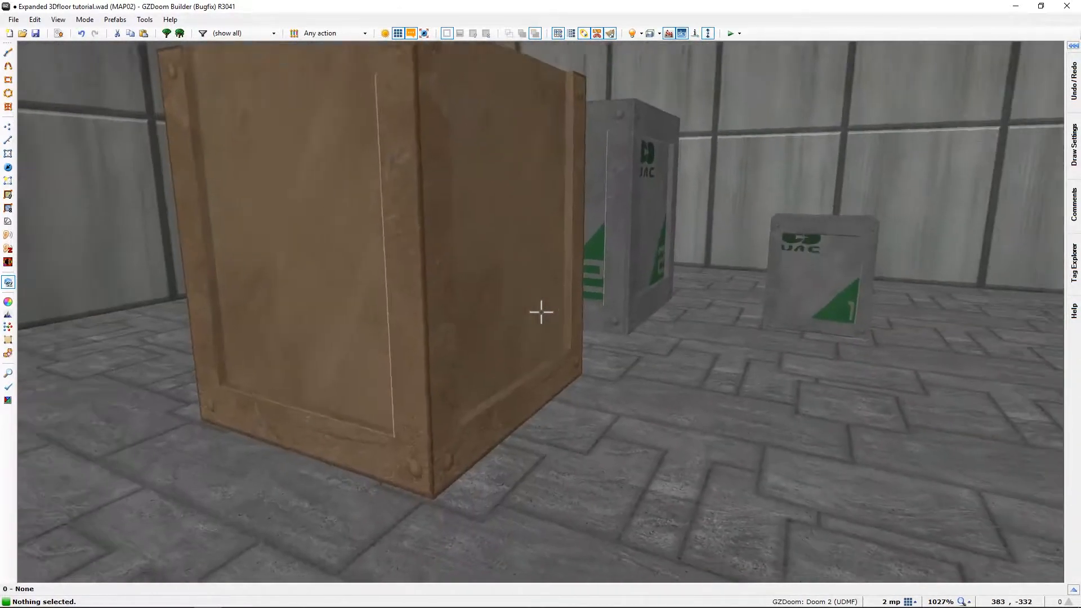
pyautogui.press('s')
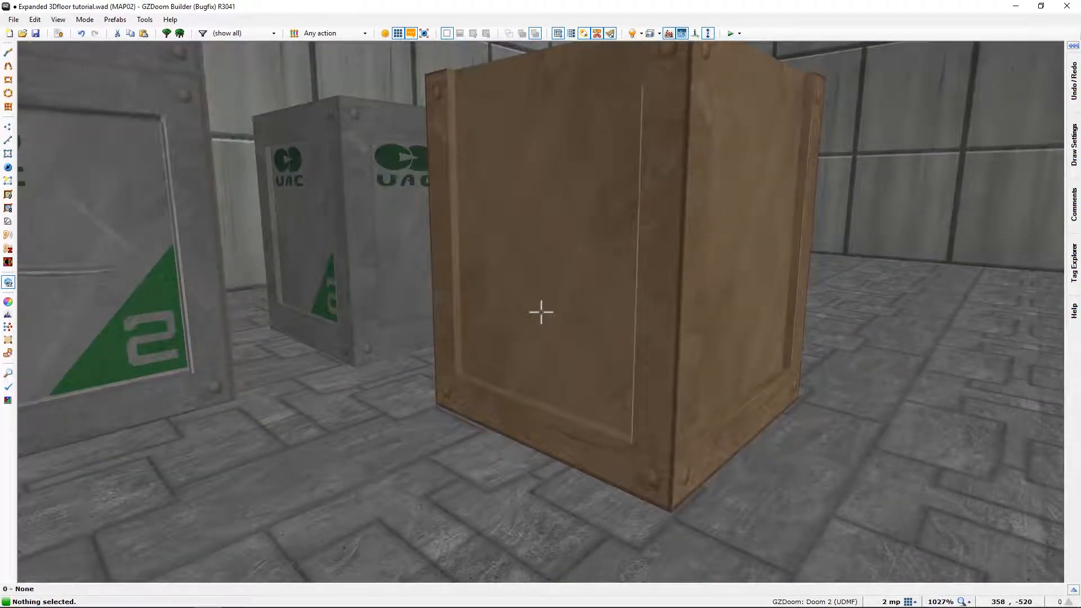
pyautogui.press('w')
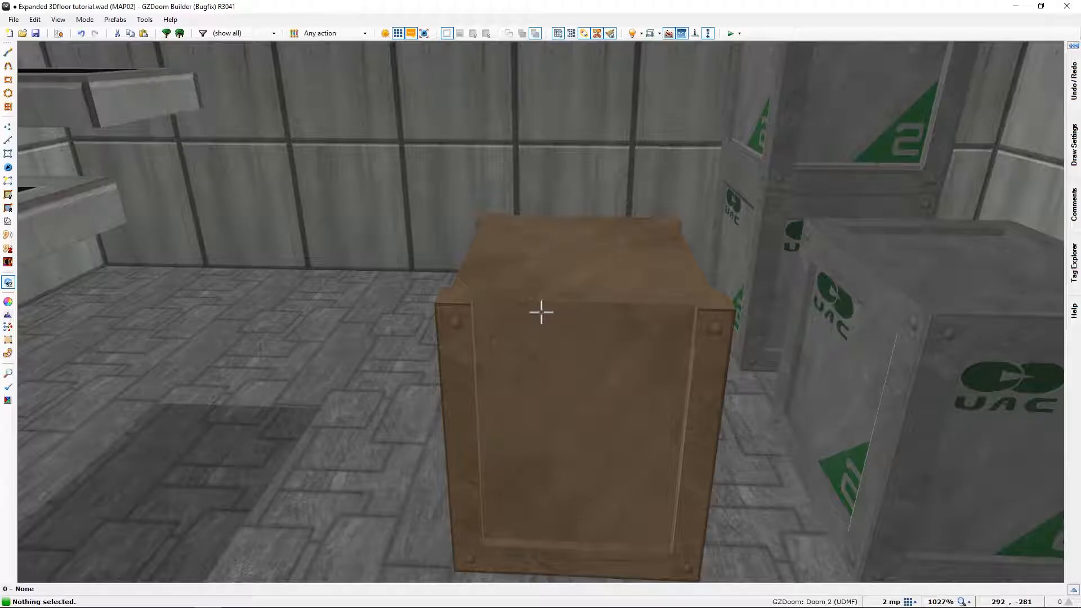
# Step: Select the crate's four recess sectors in the 2D map and assign them the unused tag 5
pyautogui.press('q')
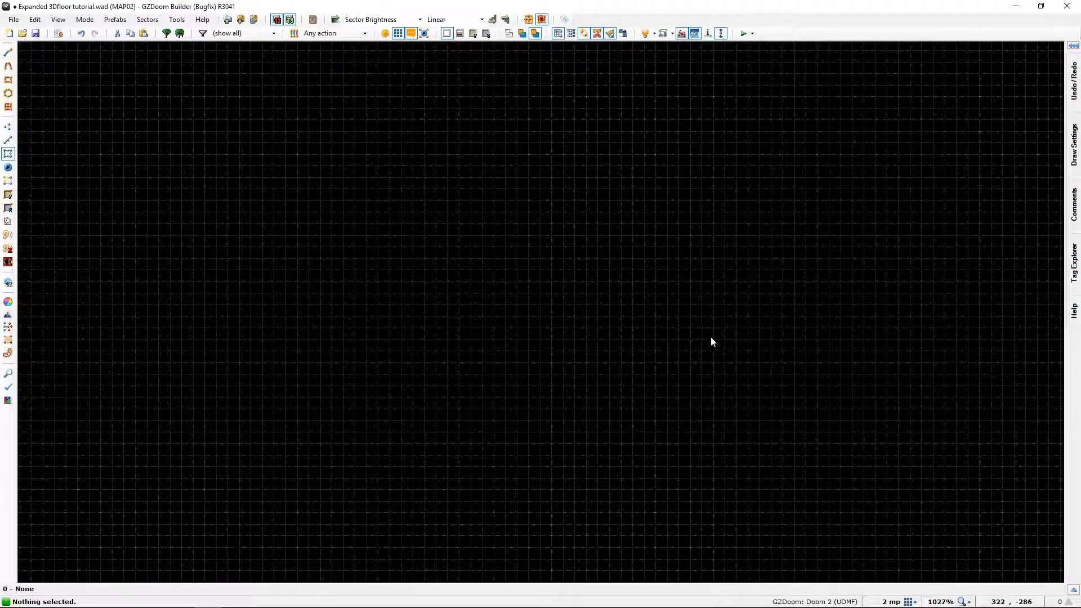
pyautogui.scroll(-4, 461, 243)
pyautogui.moveTo(431, 314); pyautogui.dragTo(400, 125, button='middle')
pyautogui.scroll(2, 397, 278)
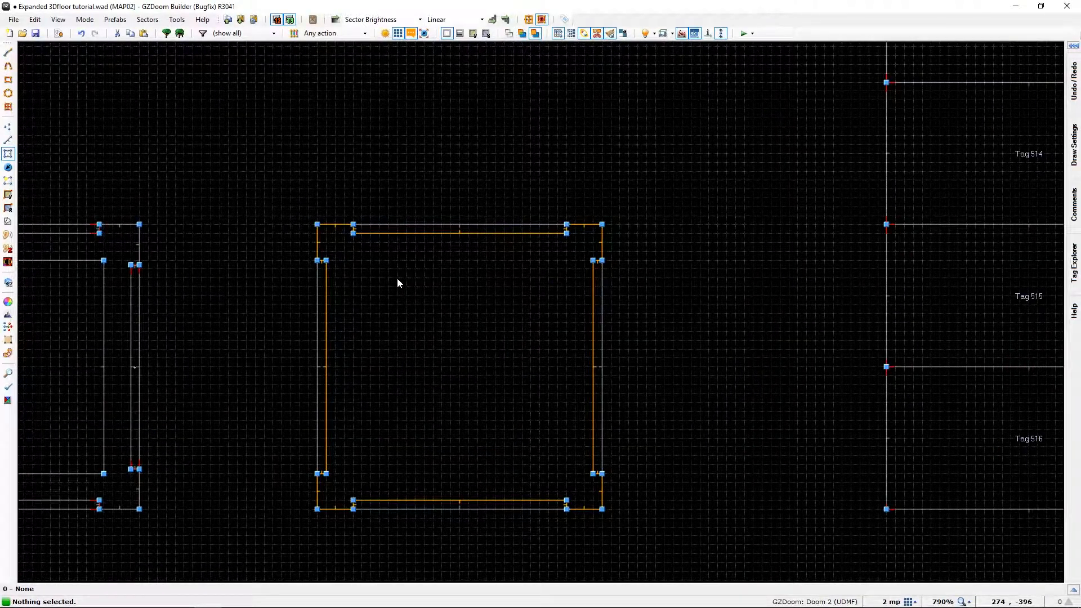
pyautogui.click(319, 311)
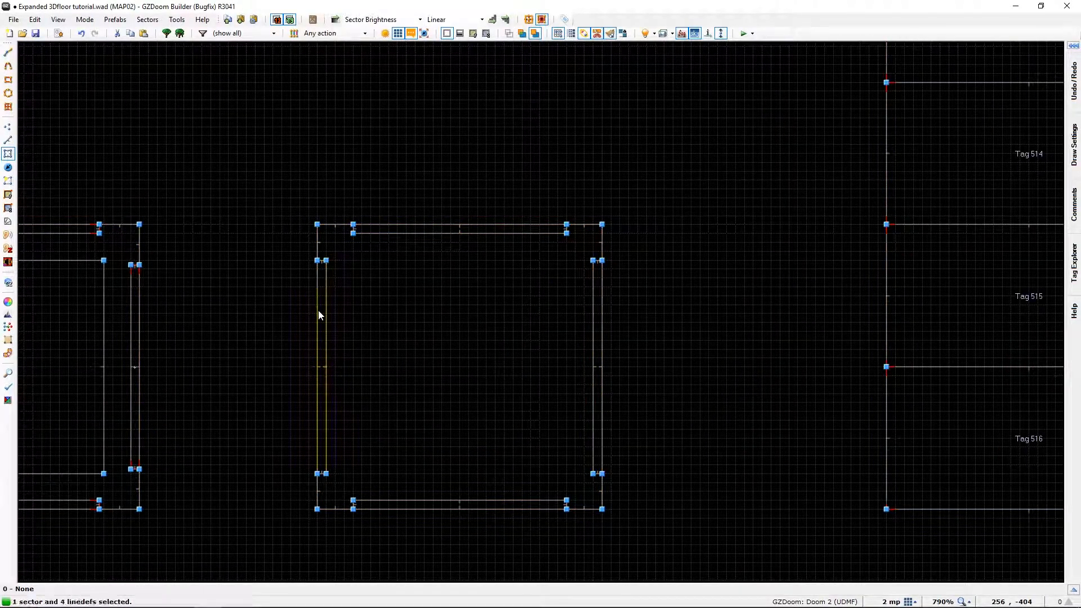
pyautogui.click(373, 235)
pyautogui.click(598, 365)
pyautogui.click(418, 508)
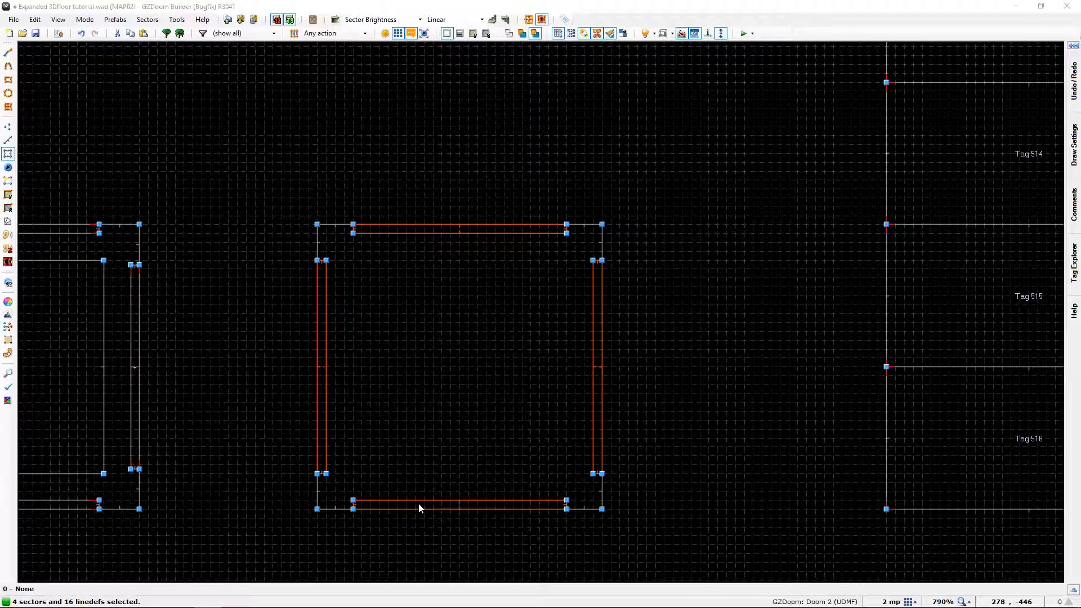
pyautogui.rightClick(417, 503)
pyautogui.click(405, 154)
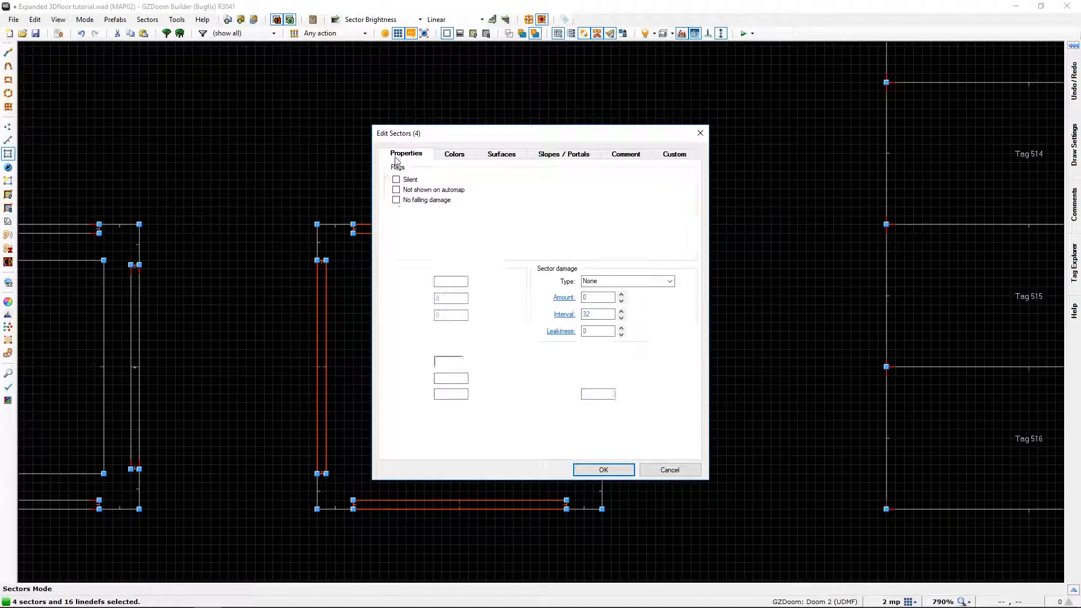
pyautogui.doubleClick(441, 429)
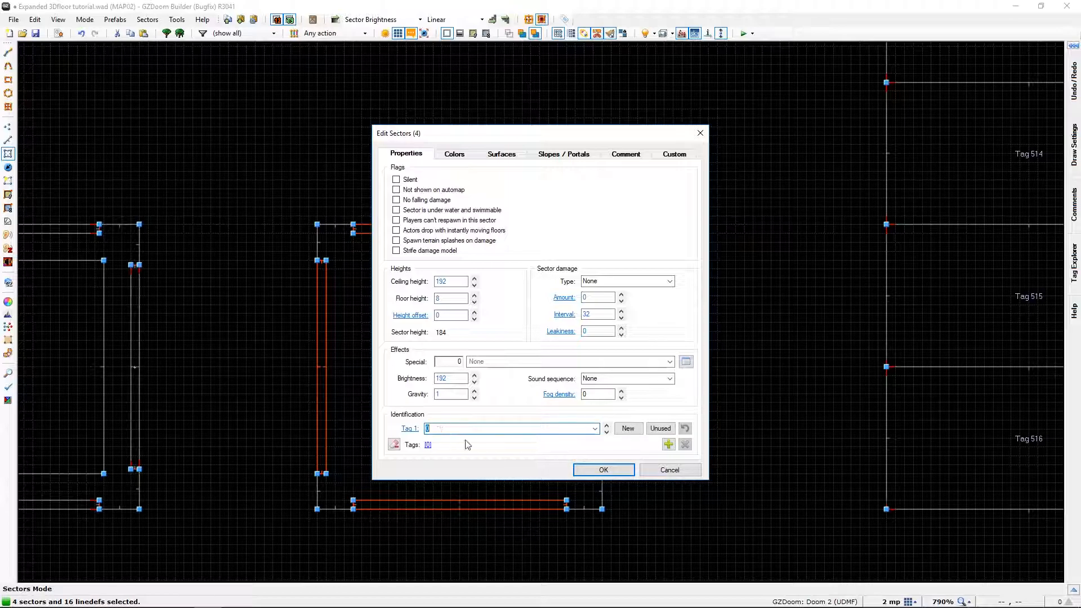
pyautogui.click(661, 430)
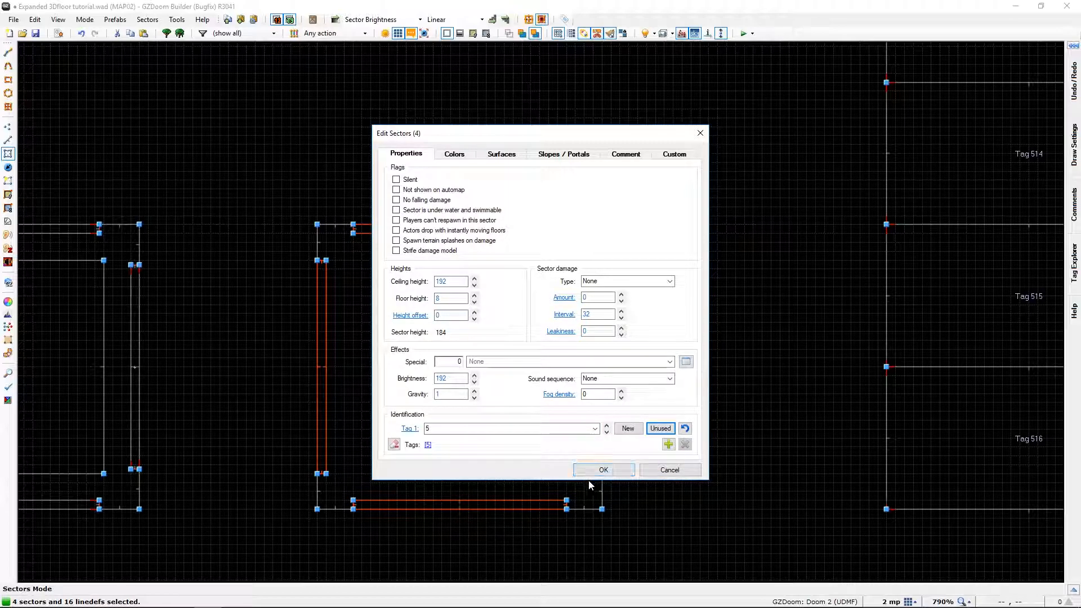
pyautogui.click(602, 471)
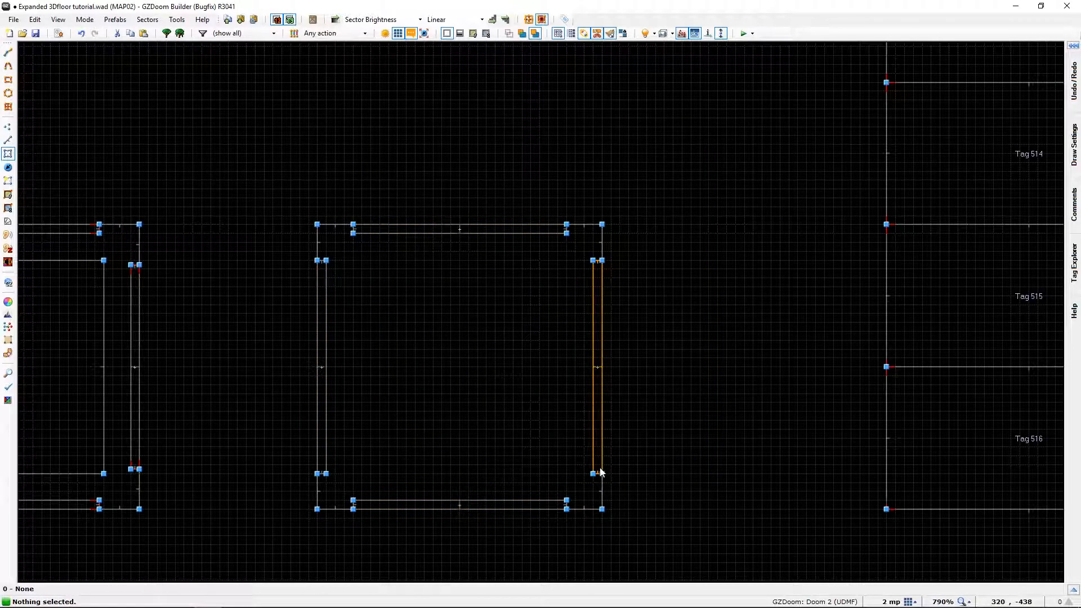
# Step: Draw a 16 by 16 square control sector beside the upper pair of existing control sectors, and set the grid size to 4 mp
pyautogui.scroll(-1, 545, 435)
pyautogui.moveTo(733, 377); pyautogui.dragTo(40, 428, button='middle')
pyautogui.scroll(-1, 466, 428)
pyautogui.moveTo(714, 451); pyautogui.dragTo(425, 454, button='middle')
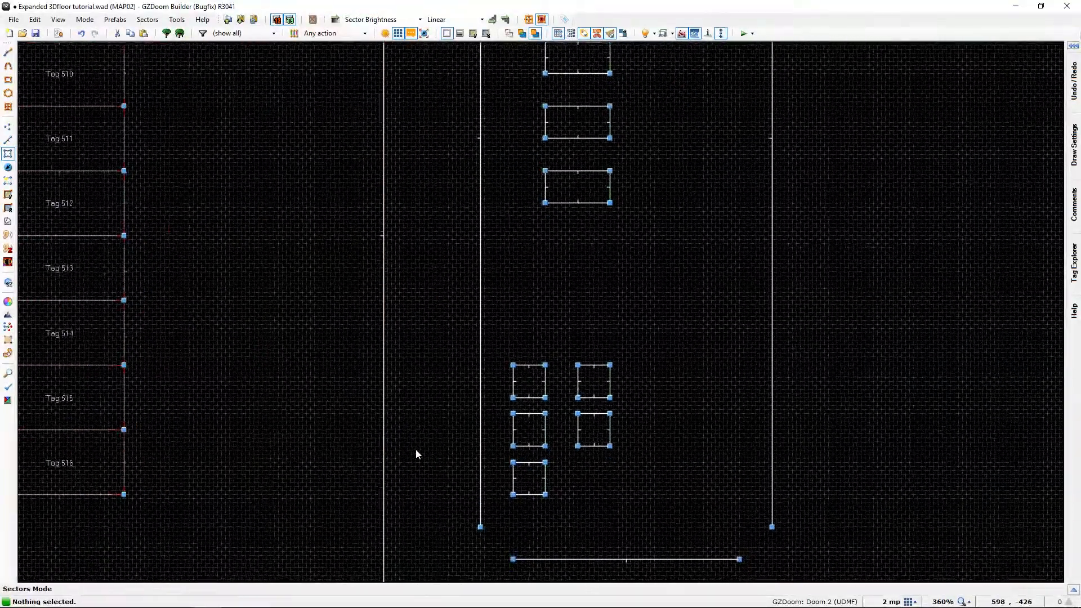
pyautogui.scroll(-1, 558, 438)
pyautogui.scroll(1, 557, 434)
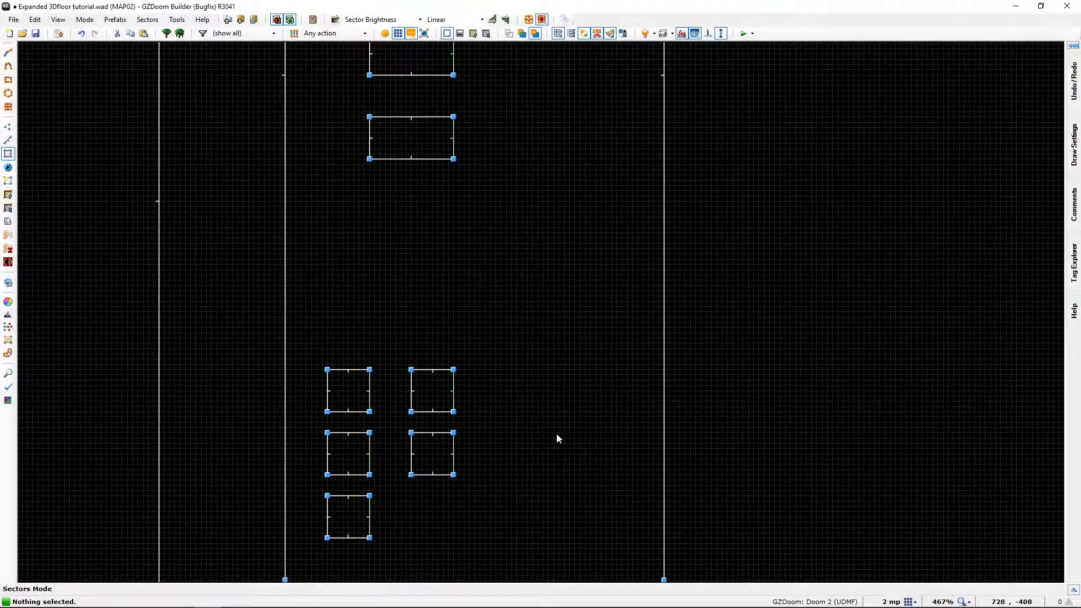
pyautogui.hotkey('shift', 'r')
pyautogui.moveTo(495, 369)
pyautogui.mouseDown()
pyautogui.moveTo(544, 428)
pyautogui.moveTo(543, 412)
pyautogui.mouseUp()
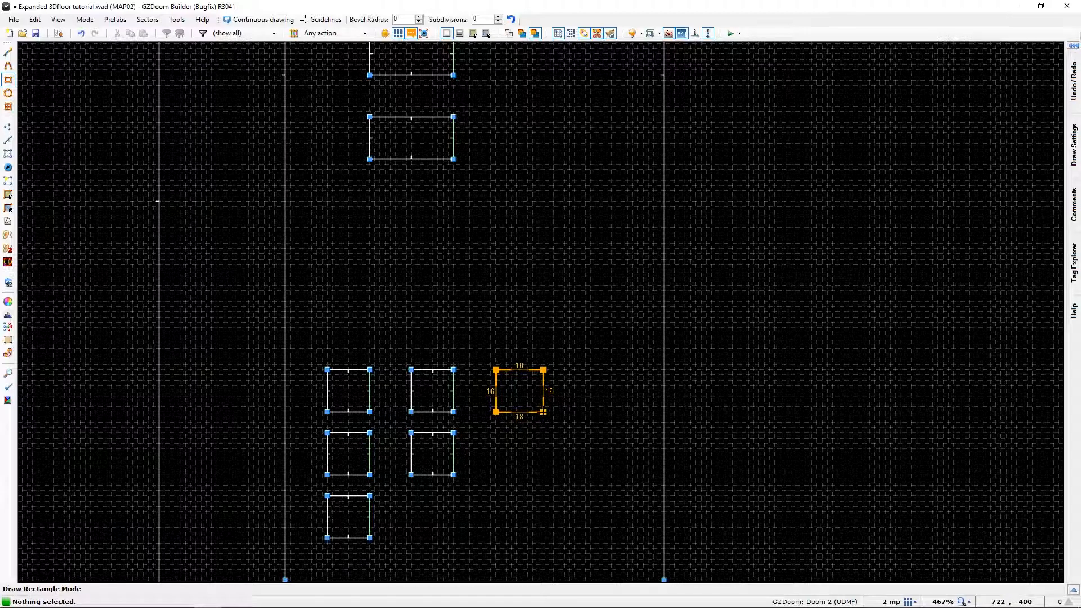
pyautogui.moveTo(544, 412); pyautogui.dragTo(538, 412)
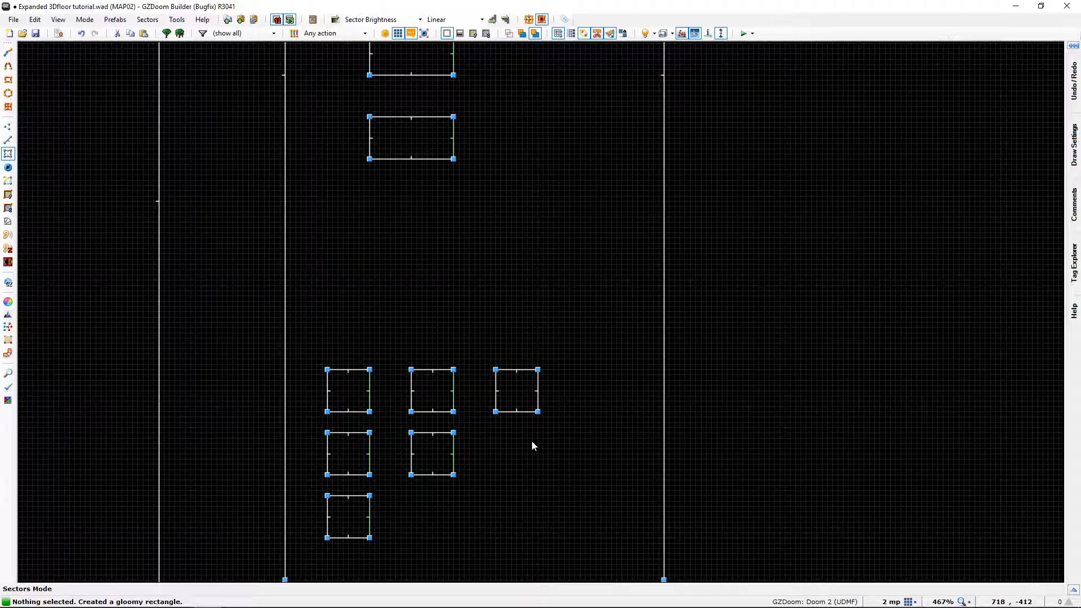
pyautogui.press(']')
pyautogui.press(']')
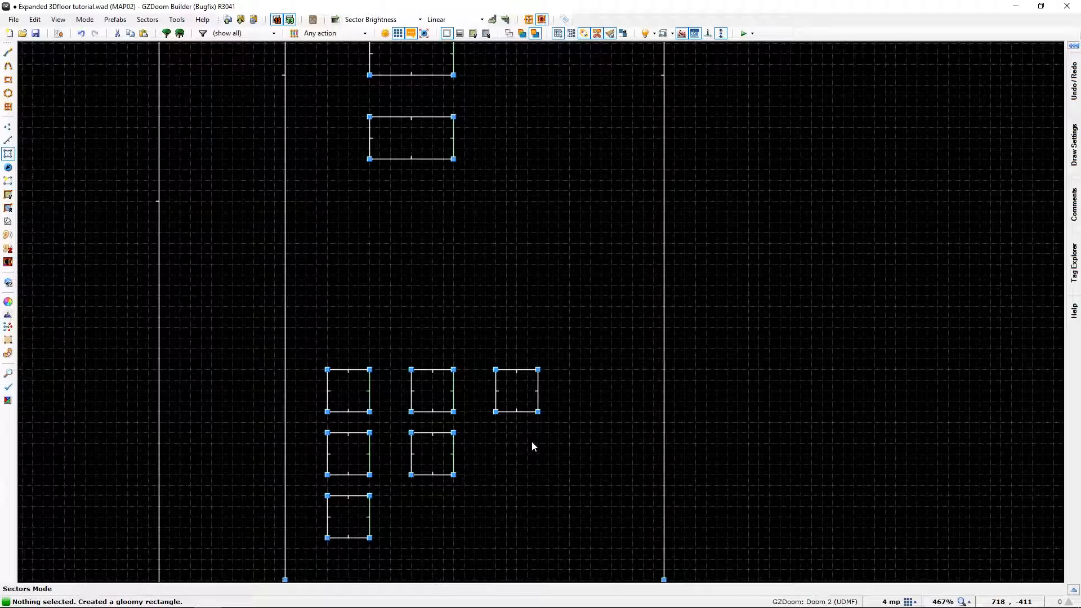
# Step: Give the new control sector's right linedef action 160, Sector Set 3D Floor, with sector tag 5
pyautogui.press('l')
pyautogui.rightClick(538, 387)
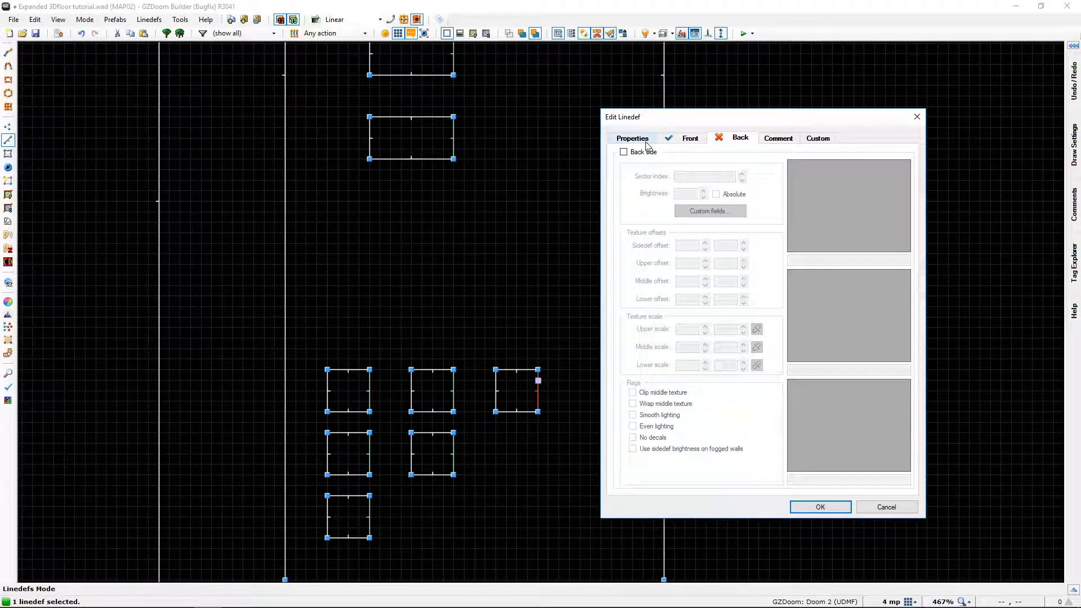
pyautogui.click(642, 141)
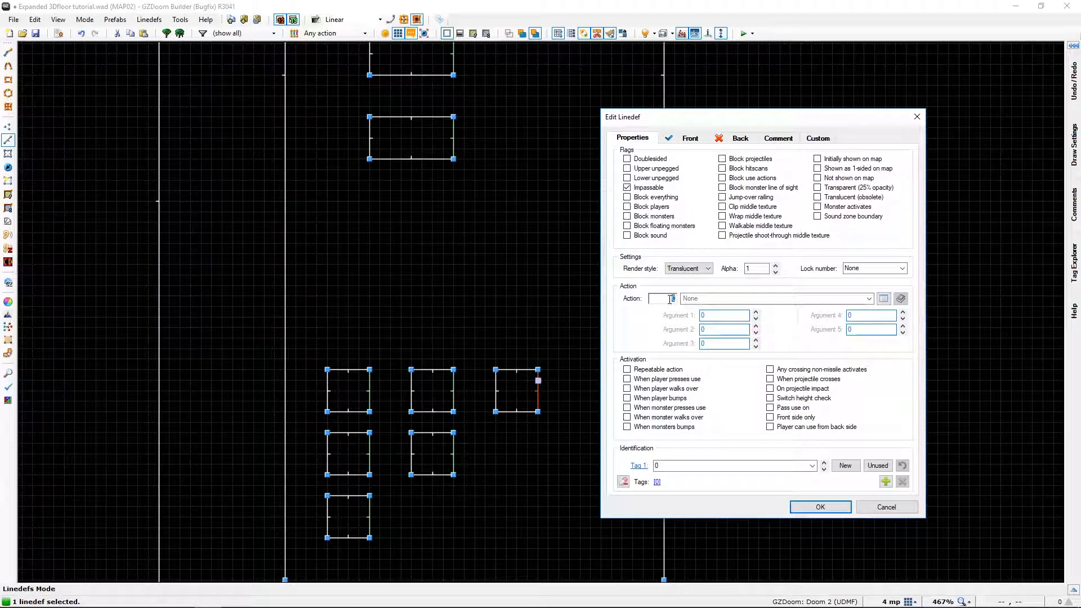
pyautogui.write('160')
pyautogui.click(708, 315)
pyautogui.write('5')
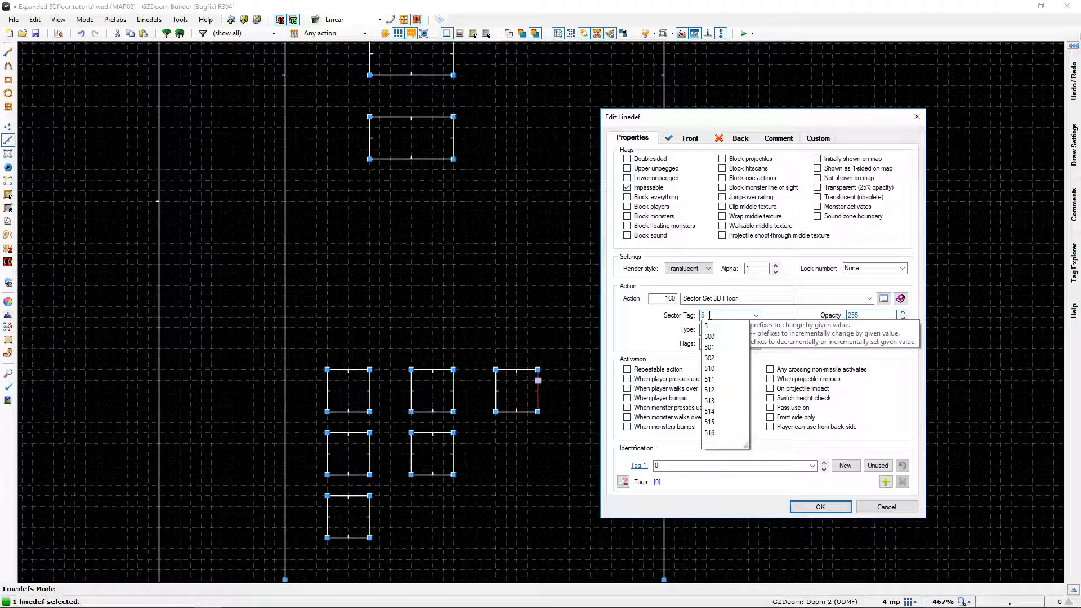
pyautogui.click(820, 507)
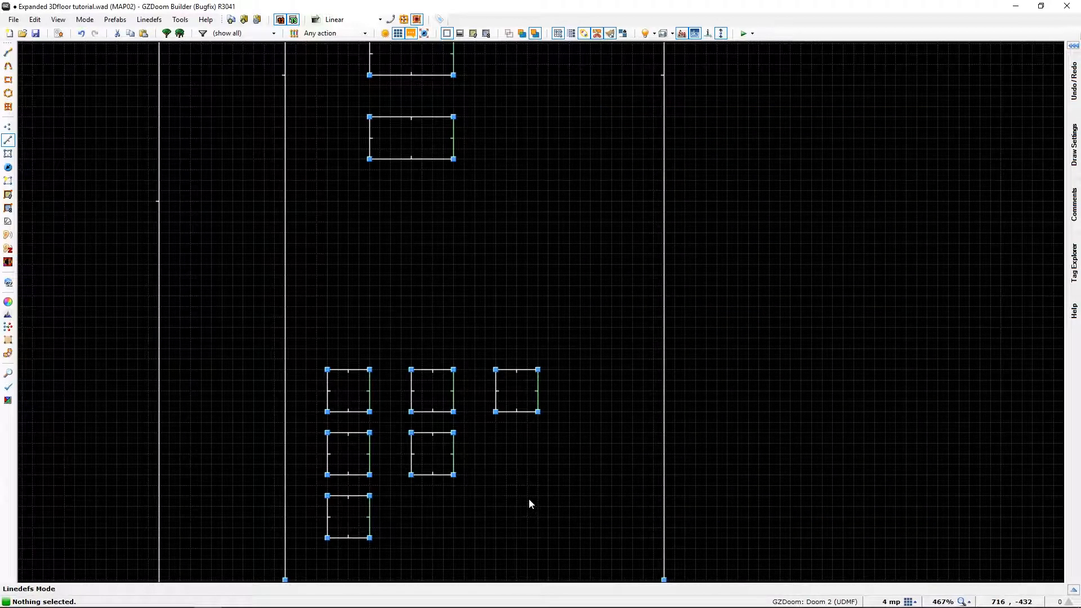
# Step: Examine the brown crate's new 3D floor and find its control sector outside the room in the 3D view
pyautogui.press('w')
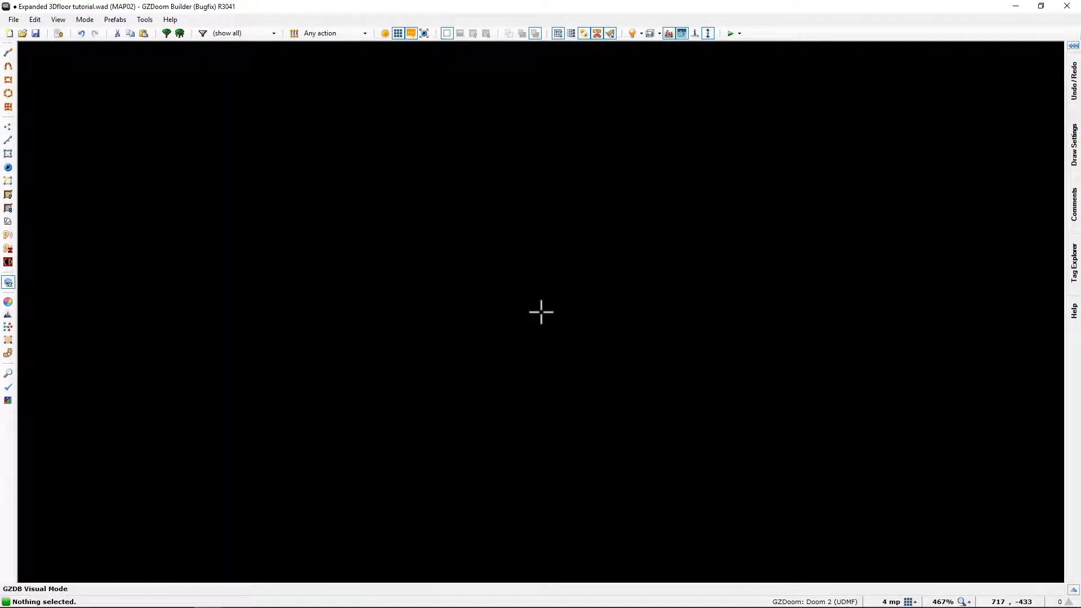
pyautogui.press('w')
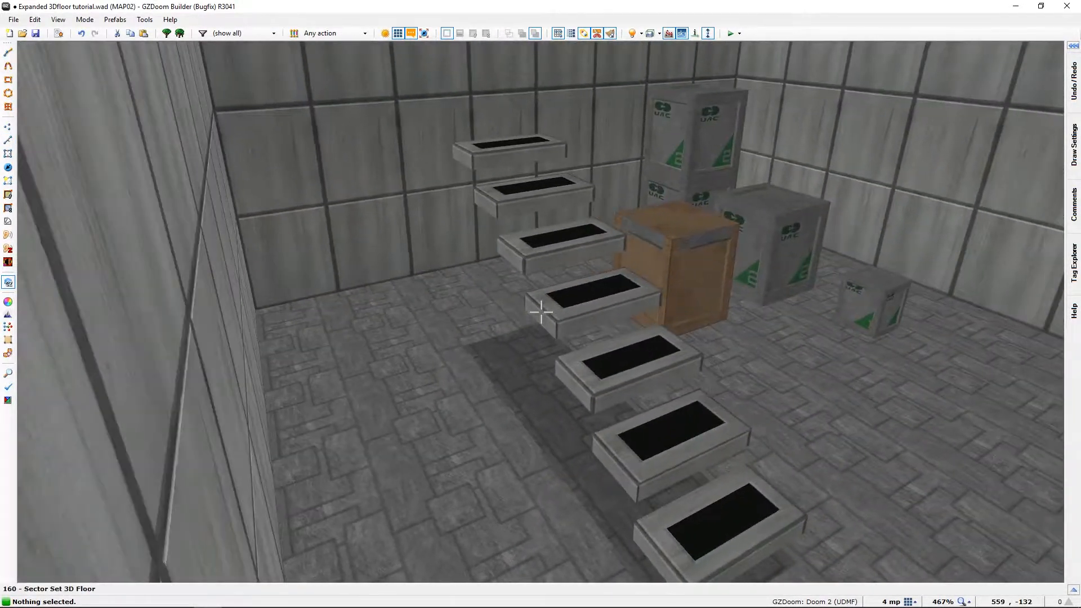
pyautogui.press('w')
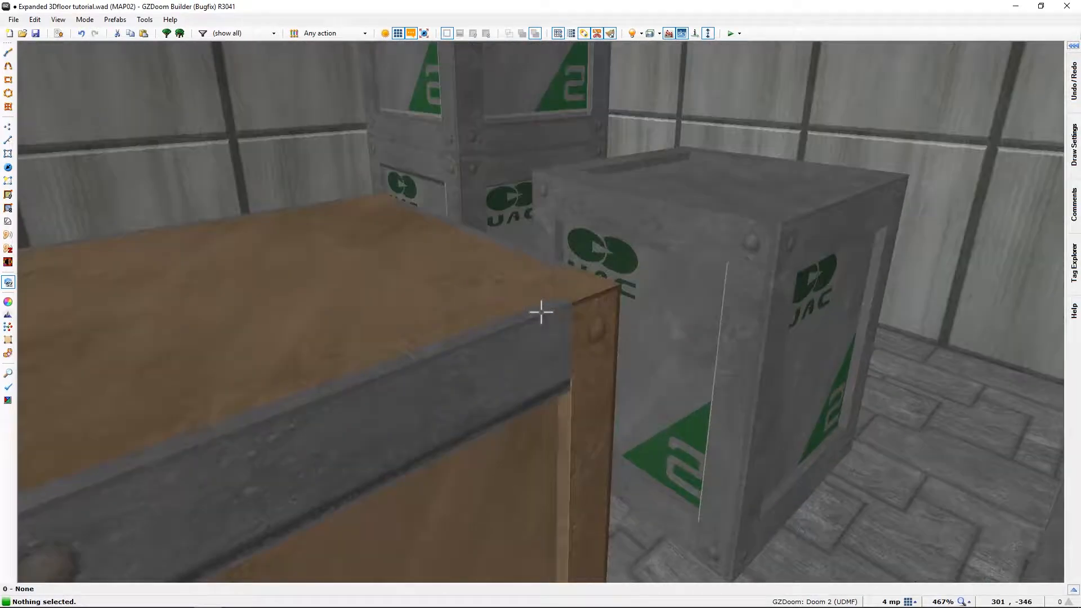
pyautogui.press('s')
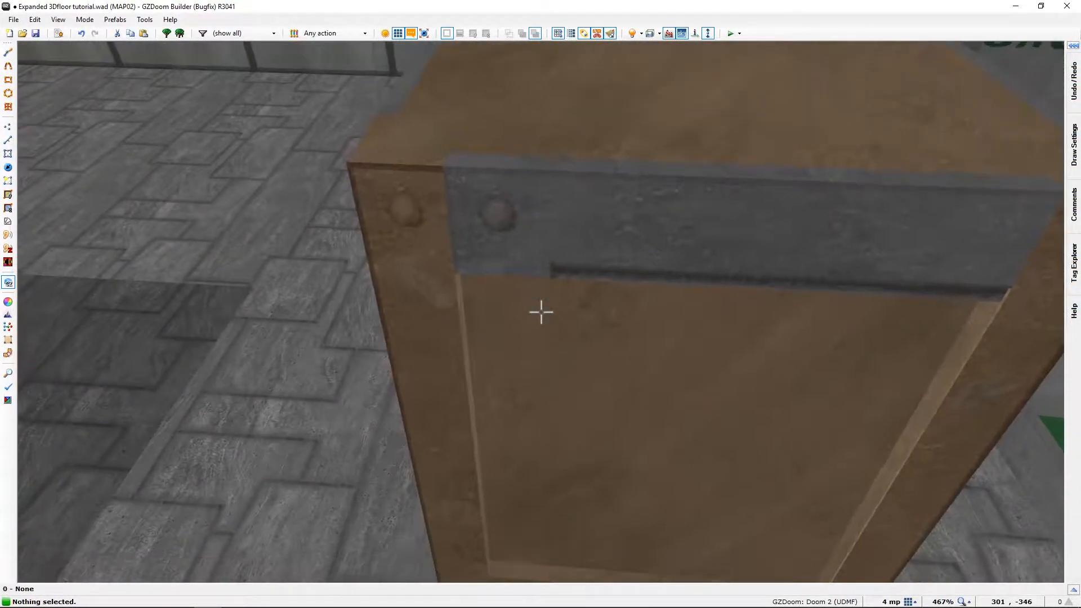
pyautogui.press('a')
pyautogui.press('s')
pyautogui.press('a')
pyautogui.press('w')
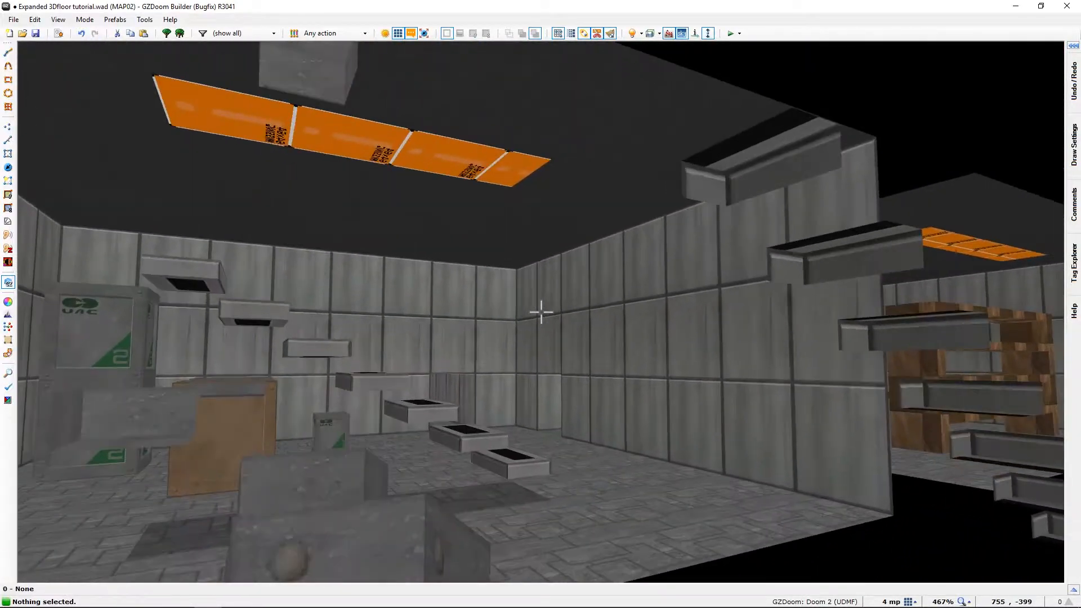
pyautogui.press('s')
pyautogui.press('w')
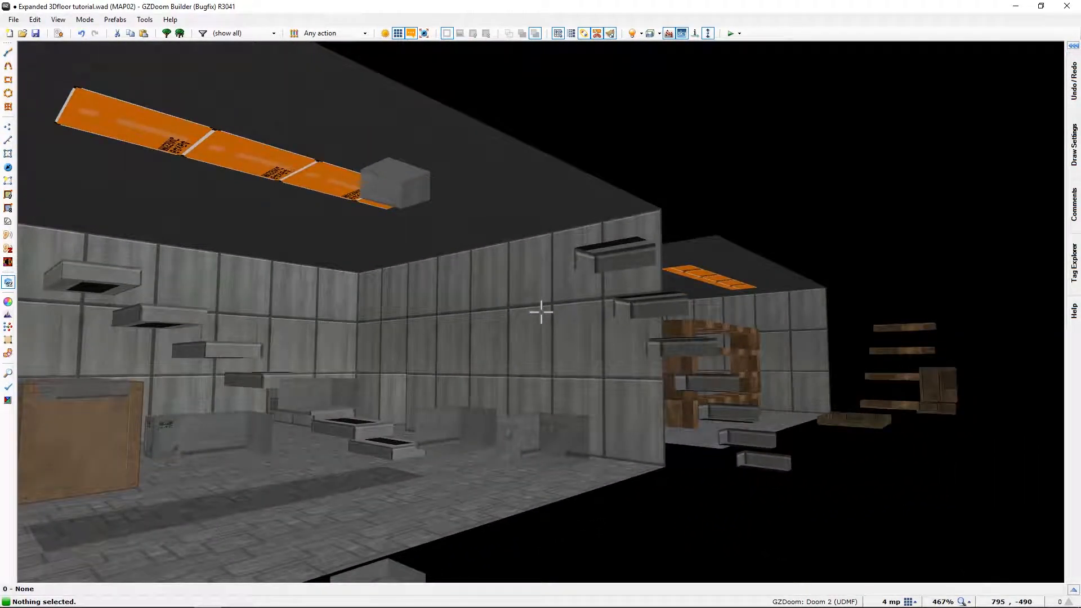
pyautogui.press('w')
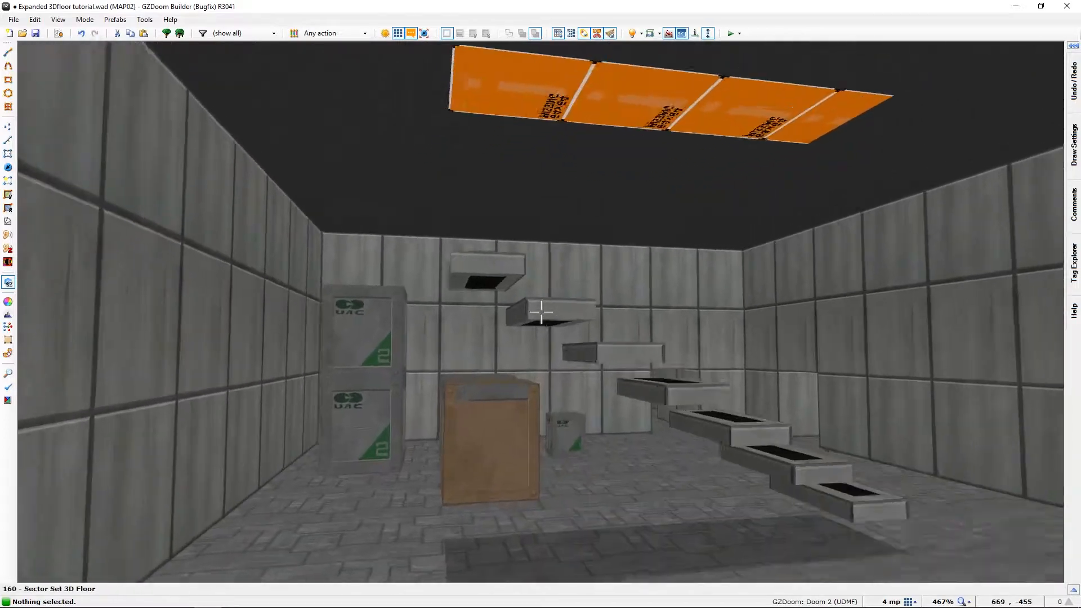
# Step: Copy the crate's CRATOP2 texture and paste it onto the floor and side walls of the new control sector
pyautogui.hotkey('ctrl', 'v')
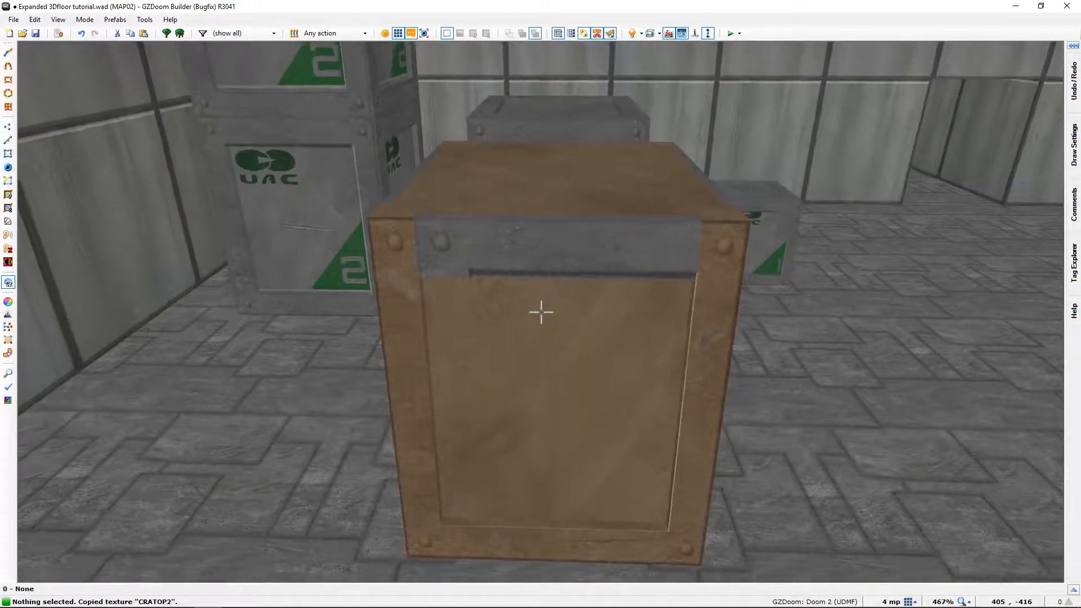
pyautogui.press('w')
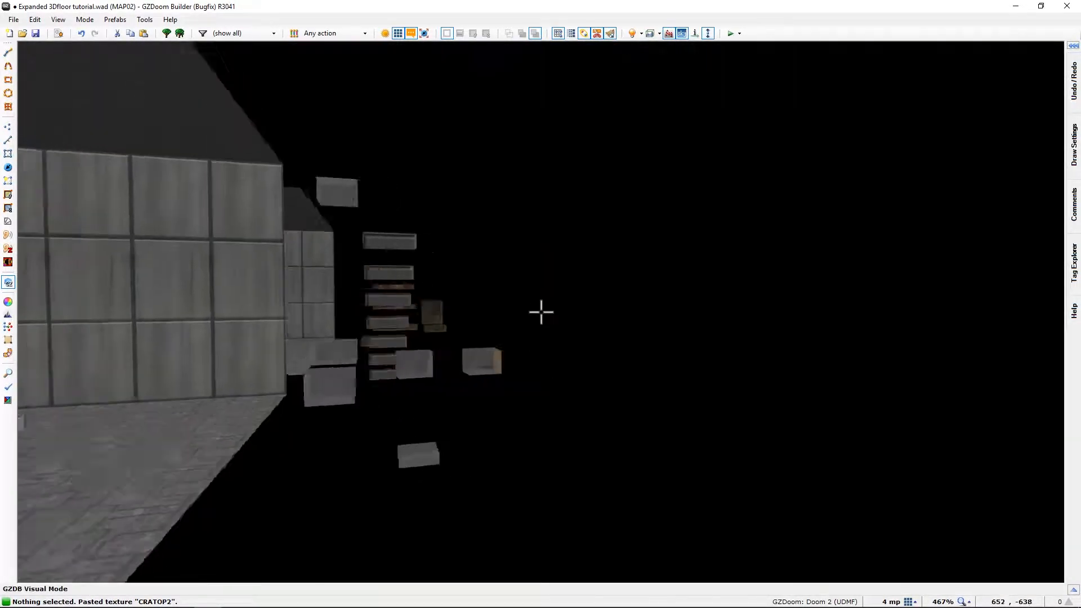
pyautogui.press('a')
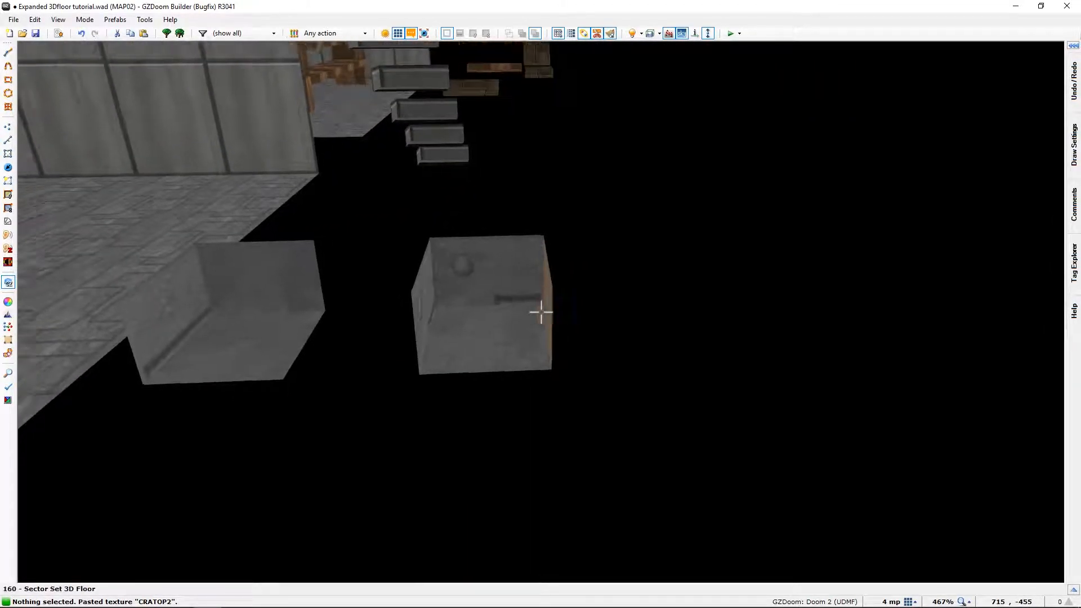
pyautogui.scroll(7, 541, 312)
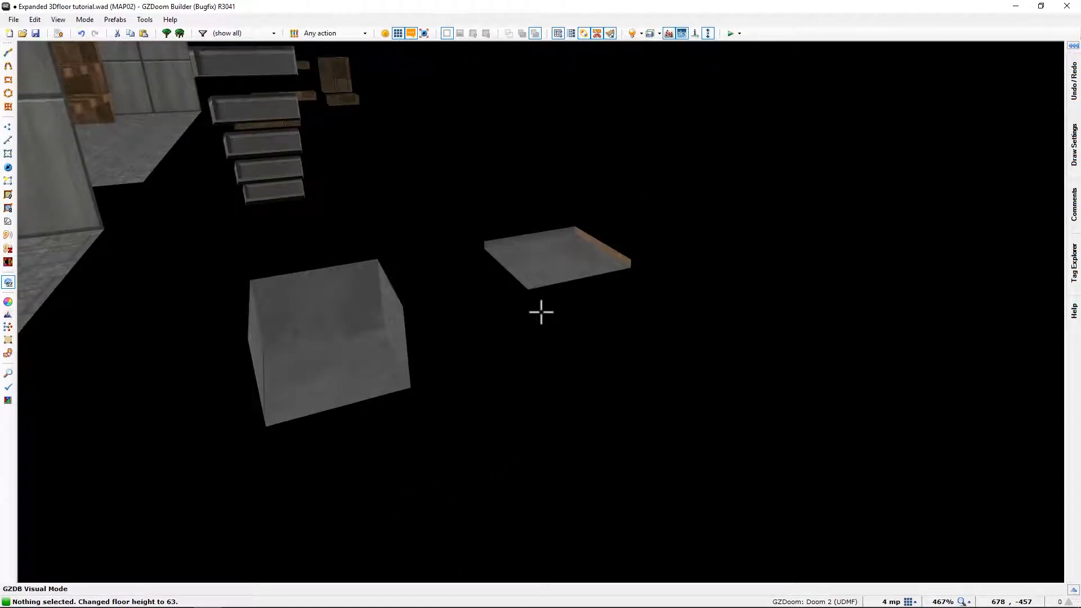
pyautogui.hotkey('ctrl', 'z')
pyautogui.hotkey('ctrl', 'v')
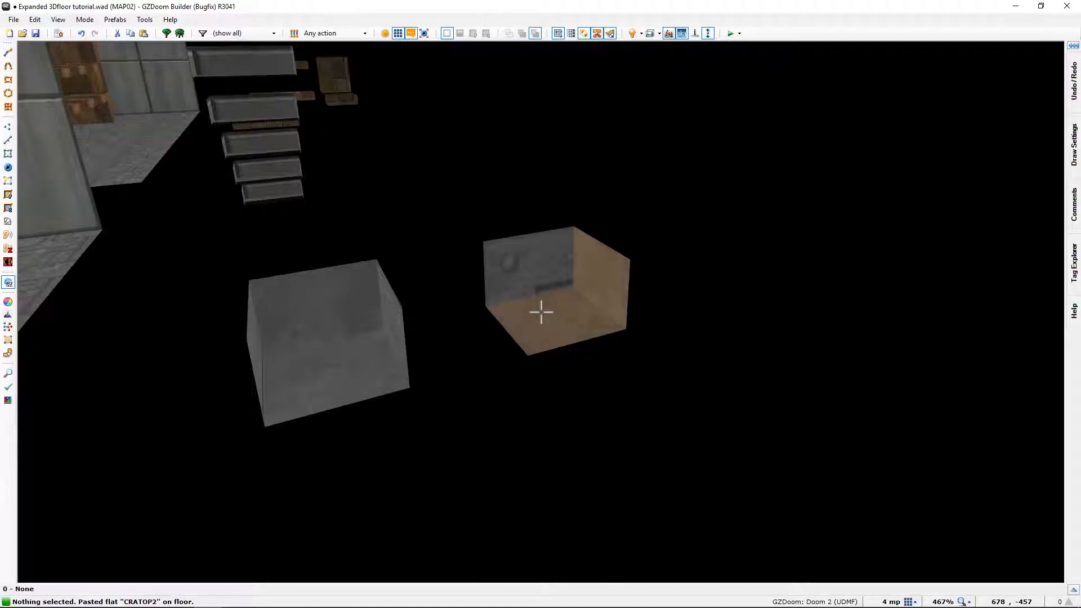
pyautogui.hotkey('ctrl', 'v')
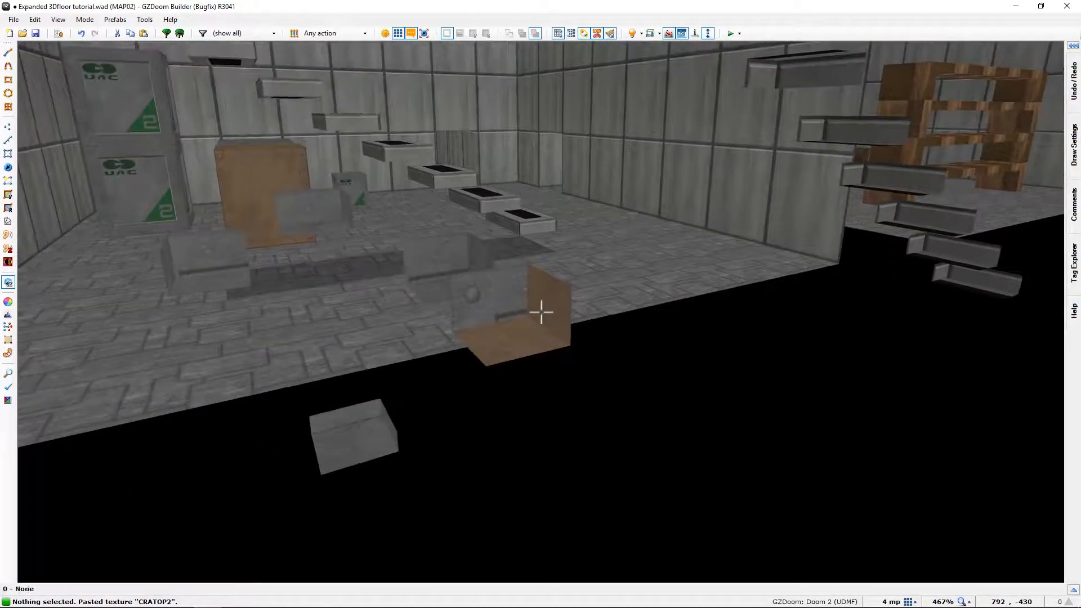
pyautogui.hotkey('ctrl', 'v')
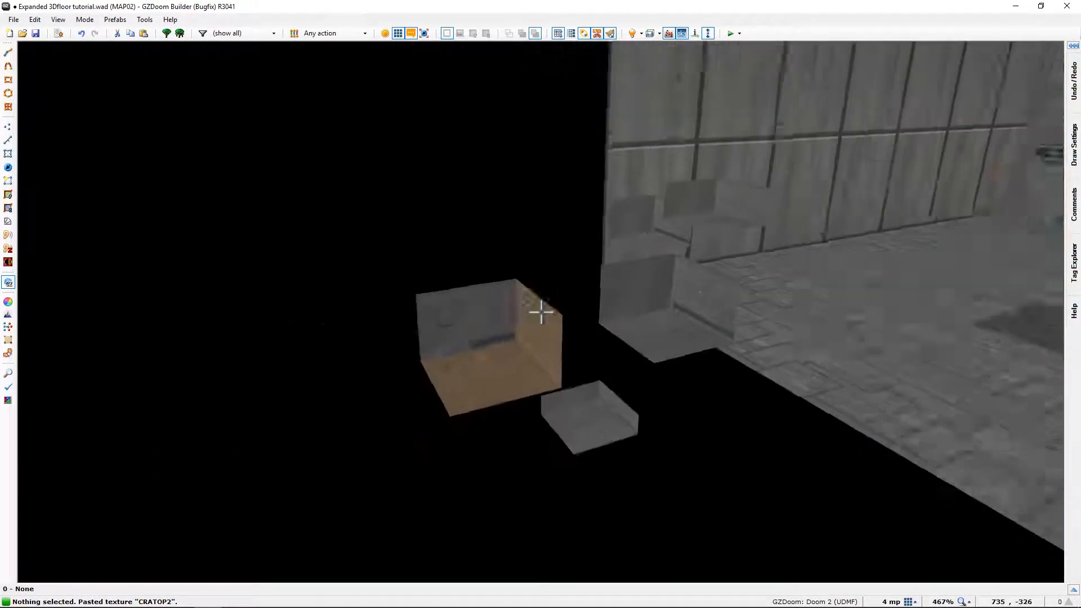
pyautogui.hotkey('ctrl', 'v')
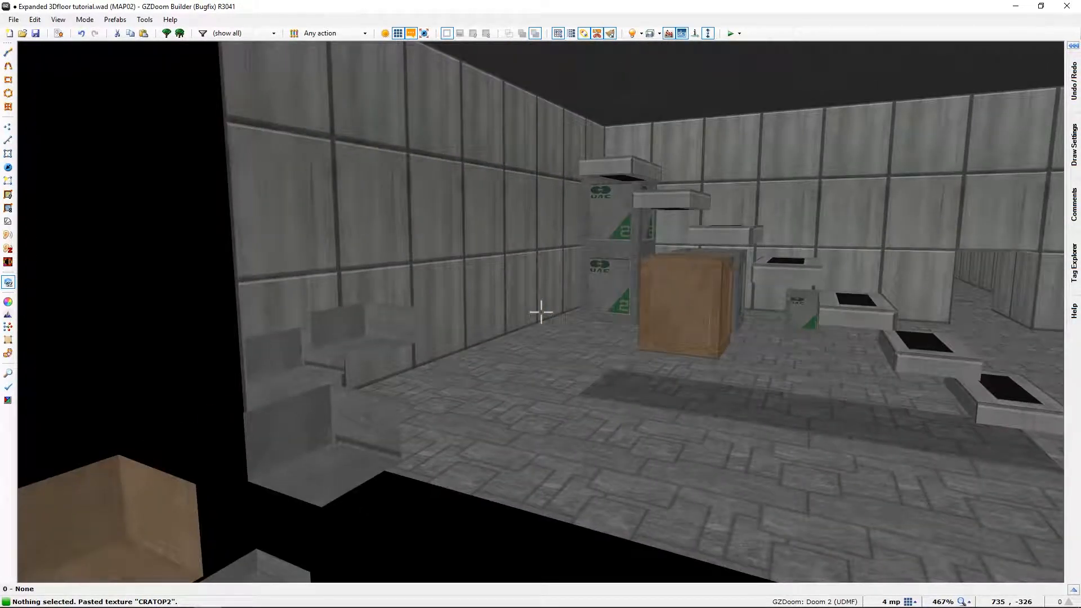
# Step: Paste the CRATOP2 flat onto the top surface of the brown crate's 3D floor rim
pyautogui.press('w')
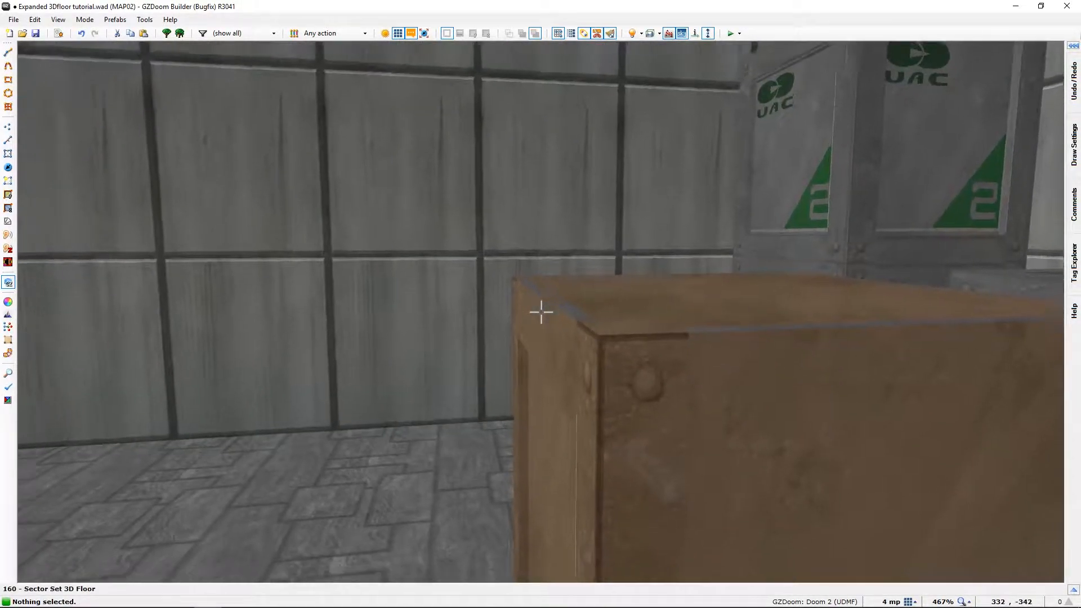
pyautogui.press('s')
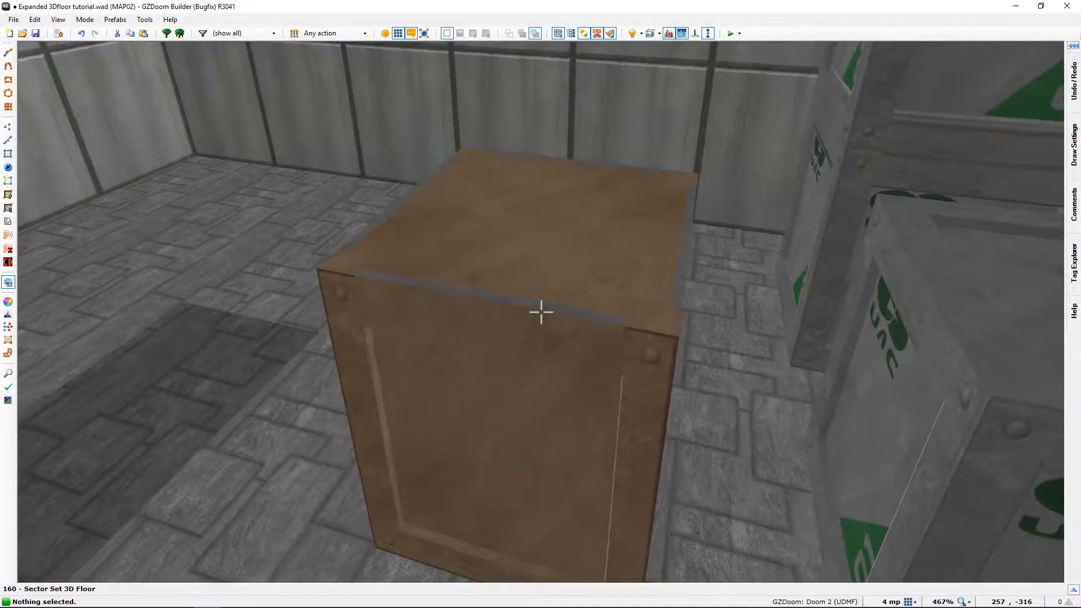
pyautogui.hotkey('ctrl', 'v')
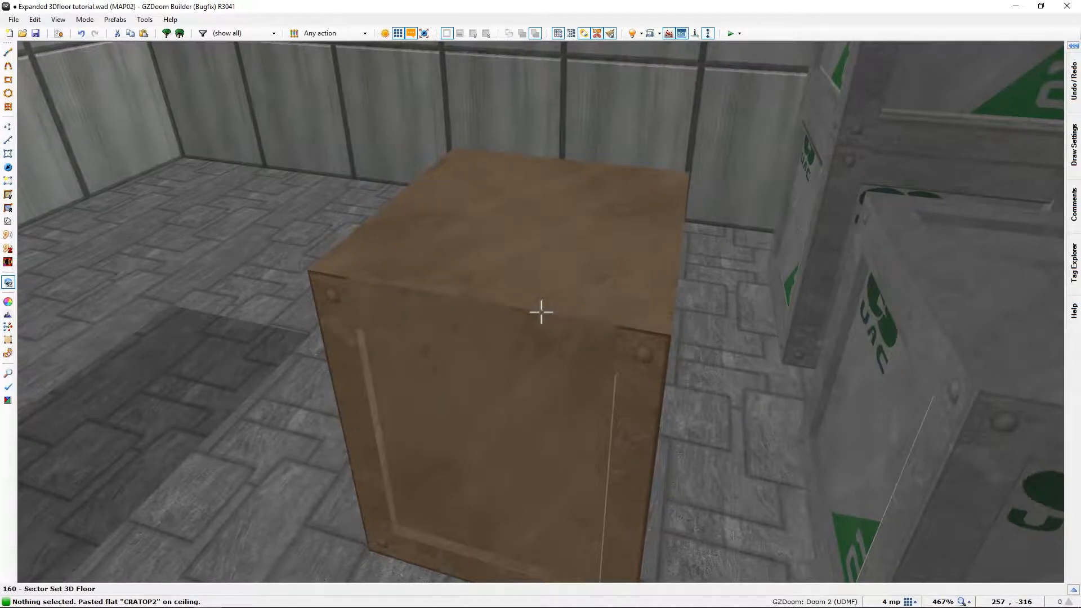
# Step: Select the underside of the brown crate's 3D floor and raise its floor height to 55
pyautogui.press('w')
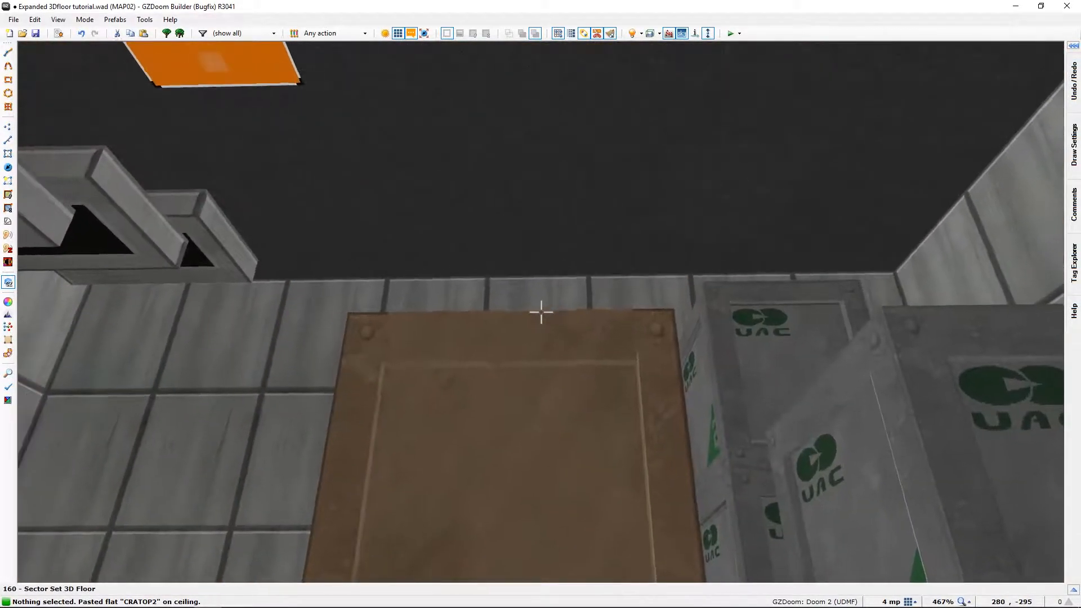
pyautogui.press('s')
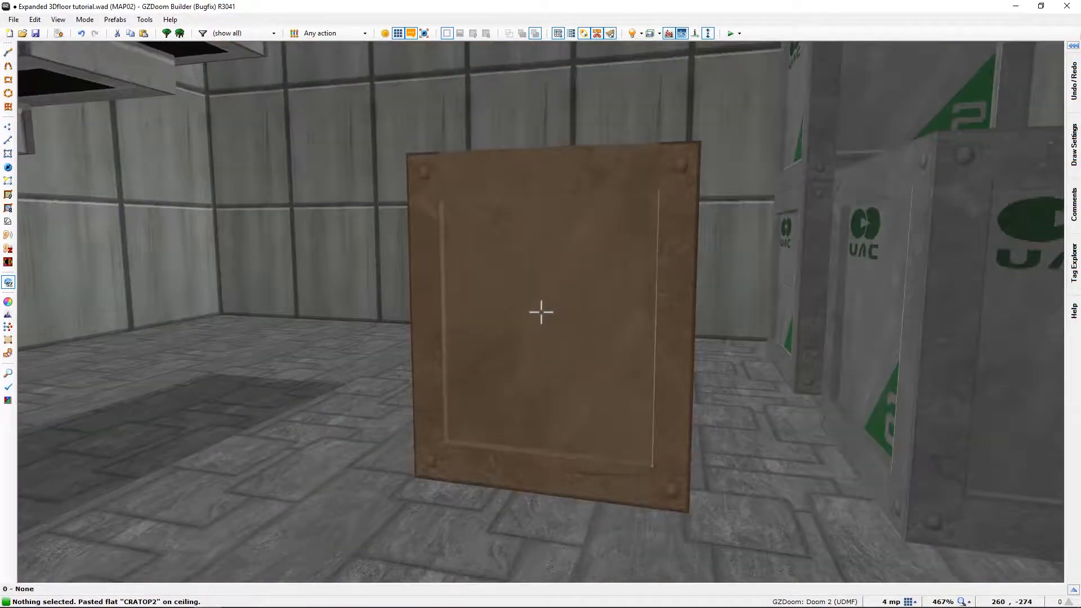
pyautogui.press('w')
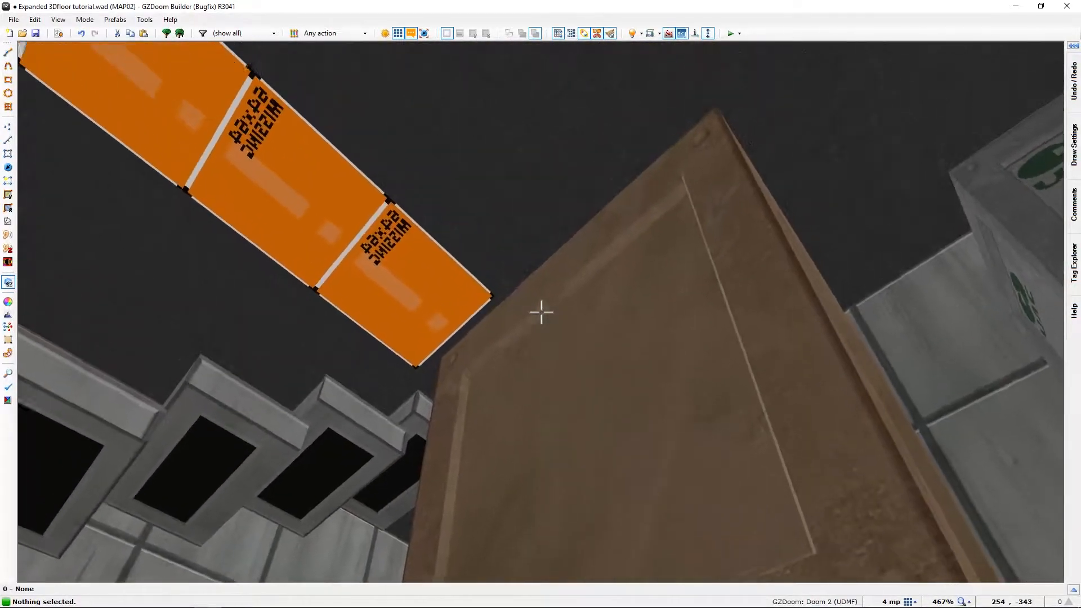
pyautogui.click(541, 312)
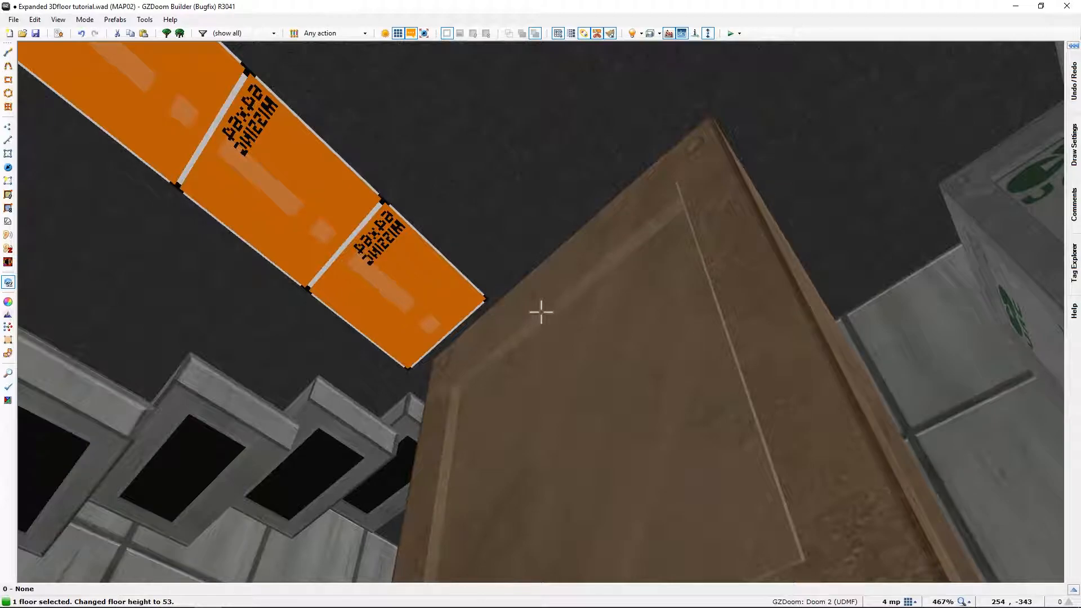
pyautogui.press('s')
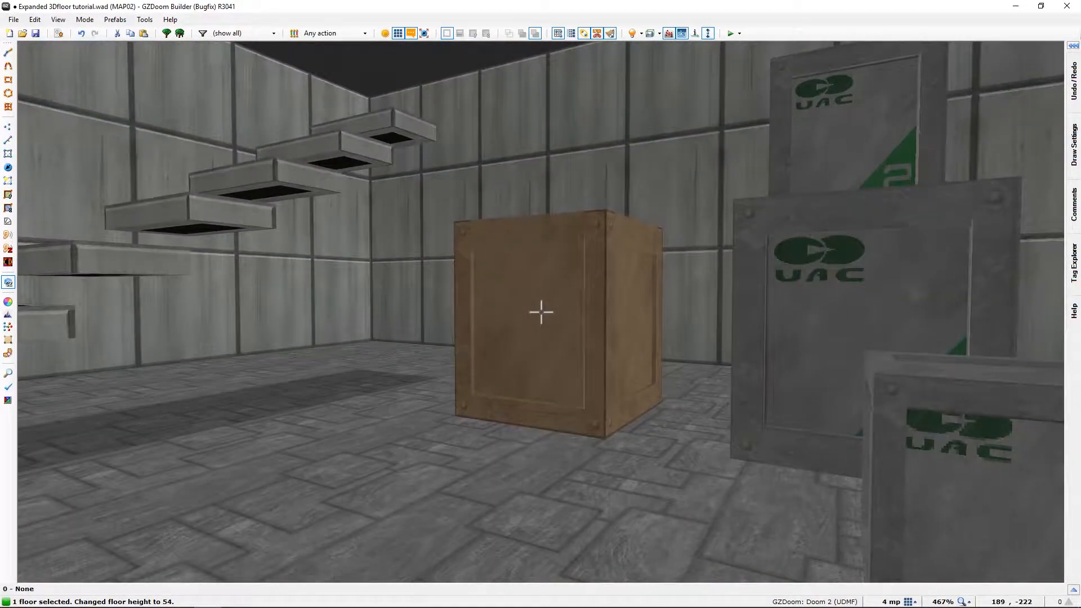
pyautogui.press('w')
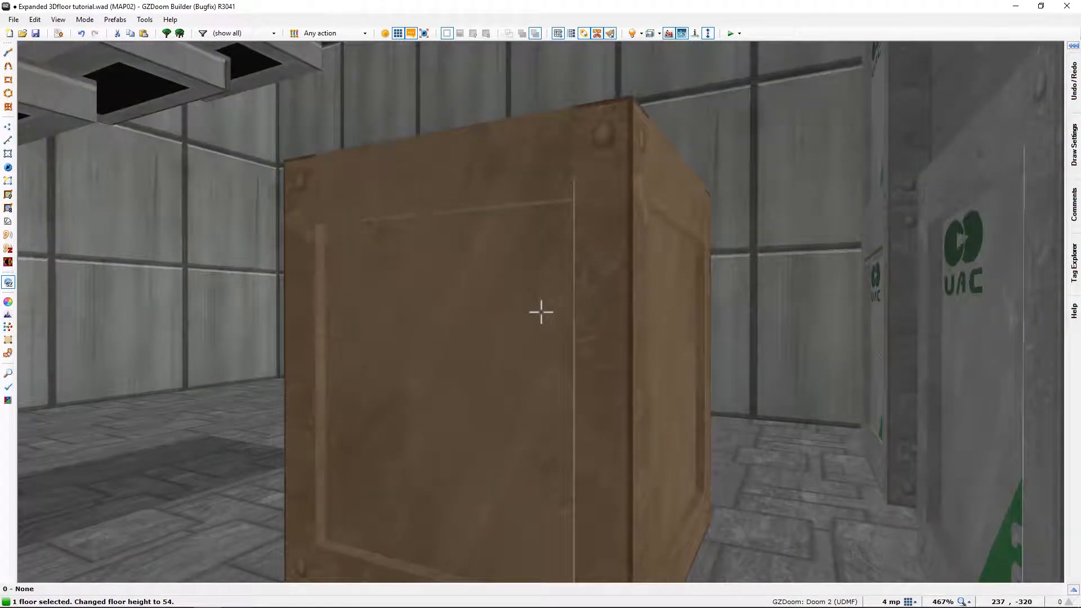
pyautogui.press('w')
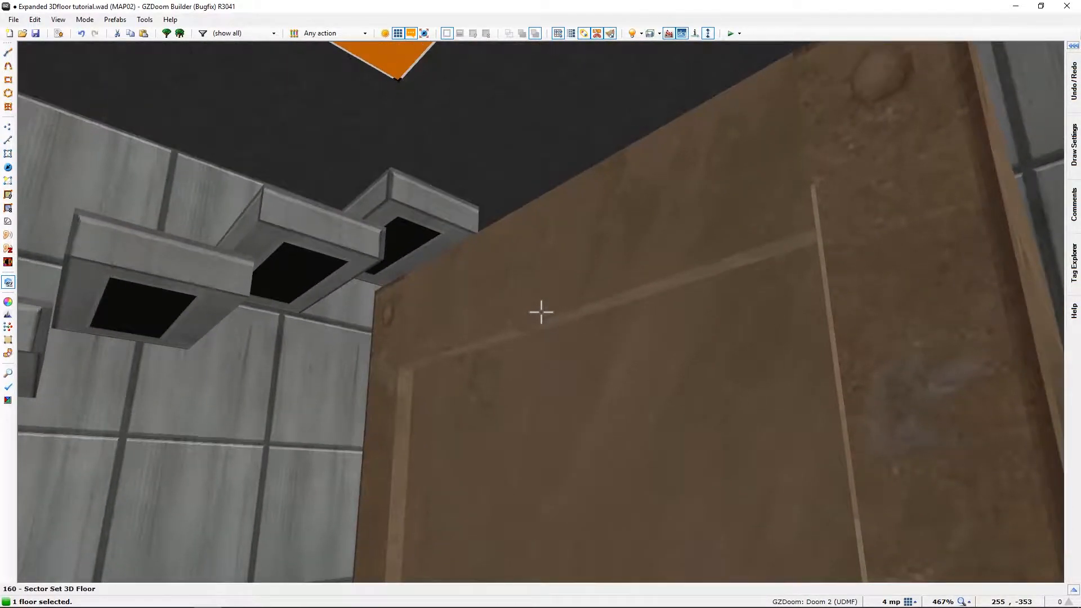
pyautogui.scroll(1, 541, 312)
pyautogui.press('s')
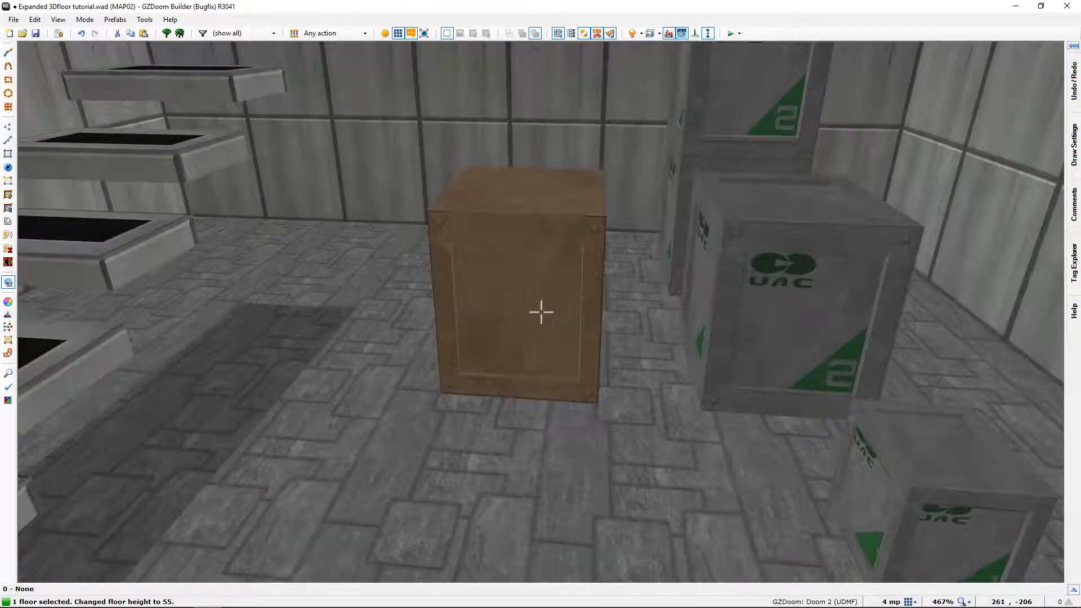
# Step: Try to copy the brown crate's CRATE1 side texture onto its 3D floor rim and clear the floor selection
pyautogui.press('w')
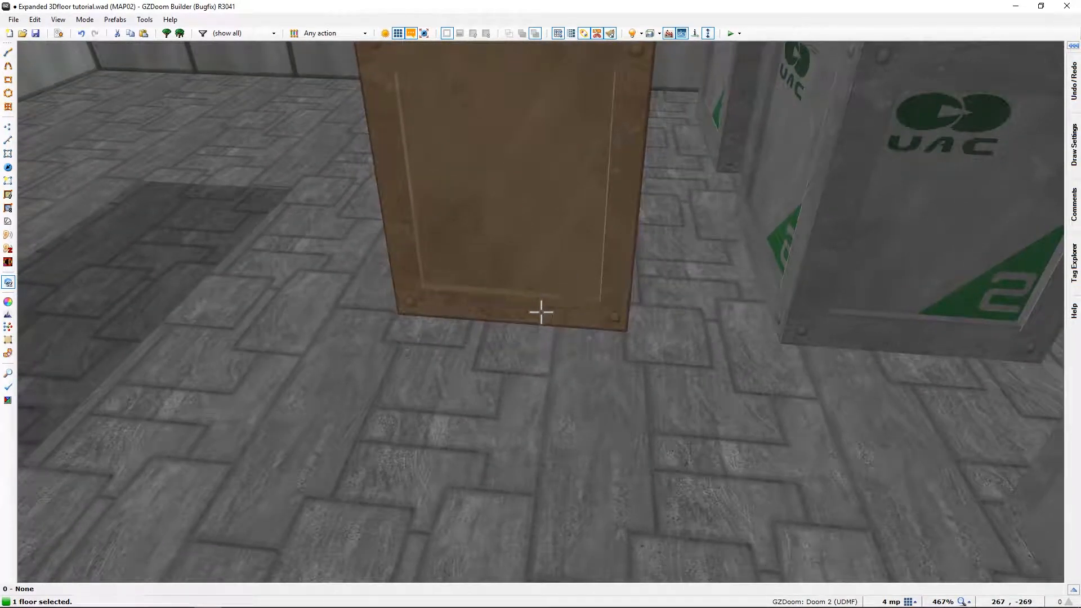
pyautogui.hotkey('ctrl', 'c')
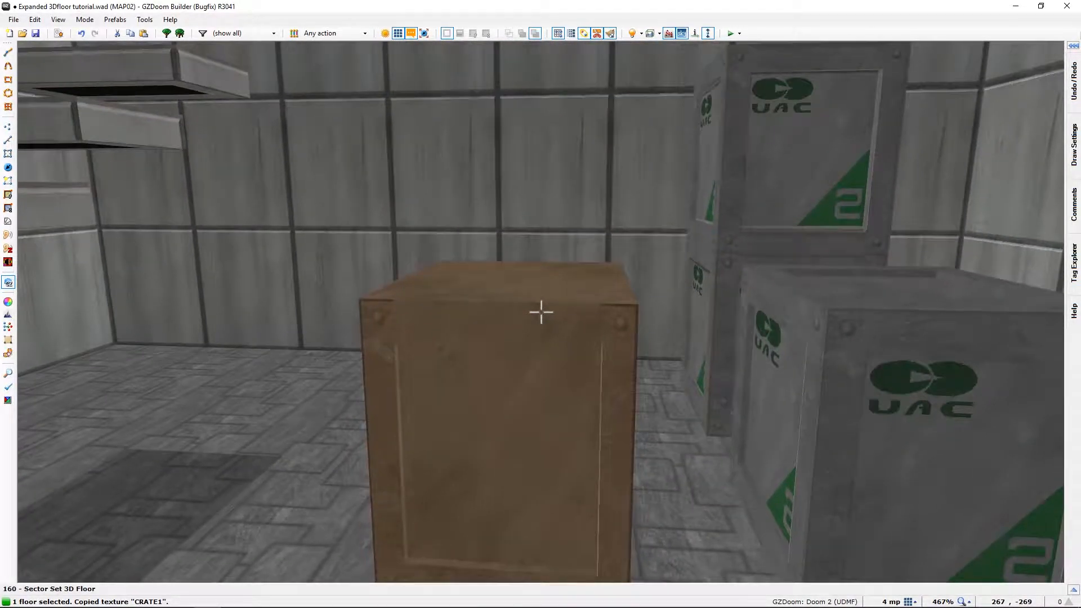
pyautogui.hotkey('ctrl', 'v')
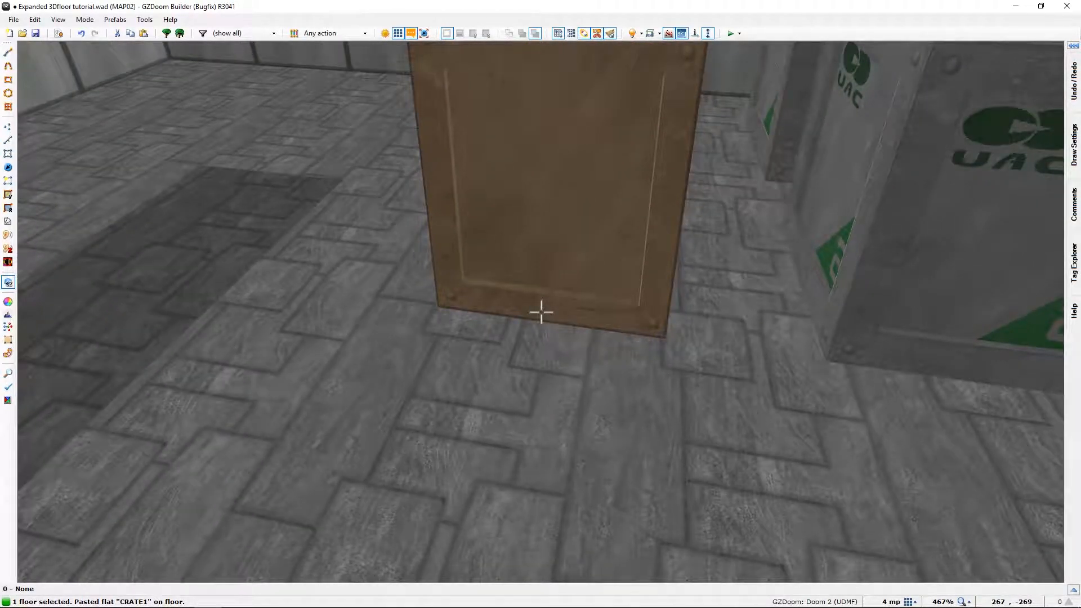
pyautogui.hotkey('ctrl', 'c')
pyautogui.hotkey('ctrl', 'v')
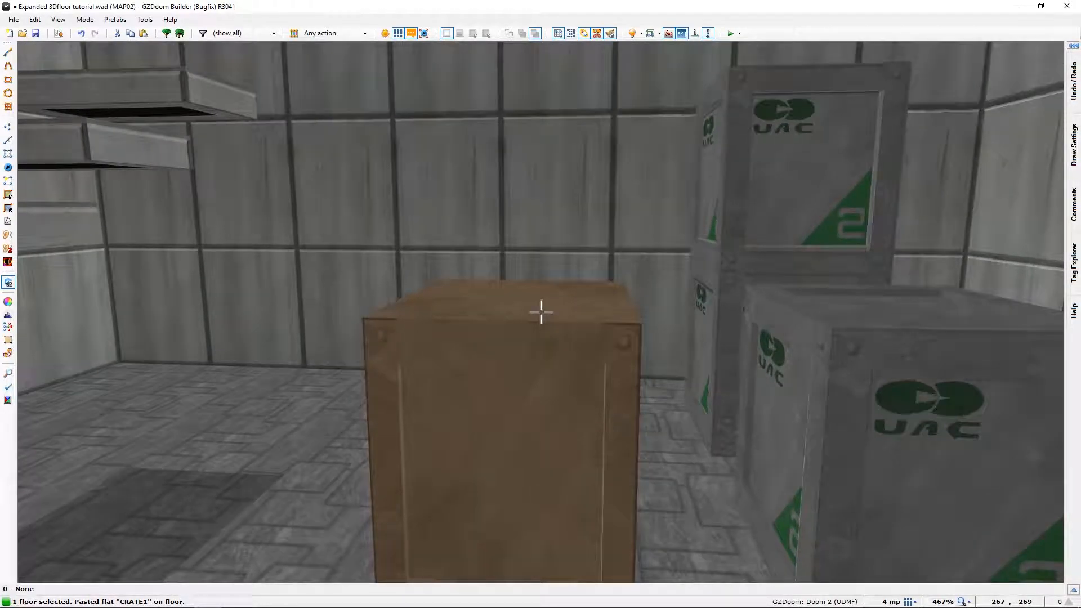
pyautogui.click(541, 312)
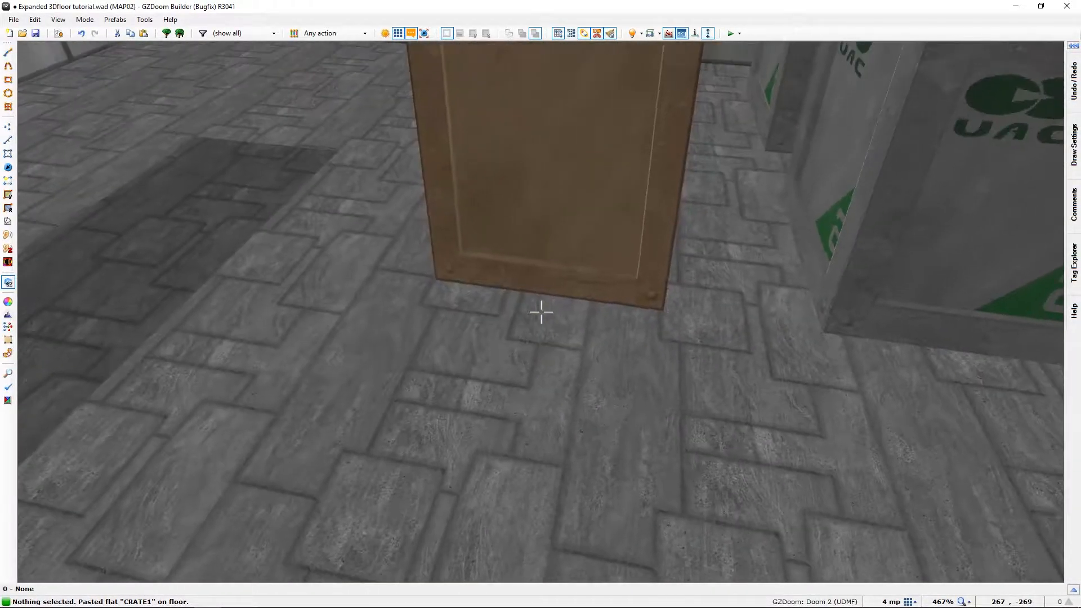
# Step: Copy the CRATE1 texture from the brown crate's side and paste it onto the side of its 3D floor rim
pyautogui.hotkey('ctrl', 'c')
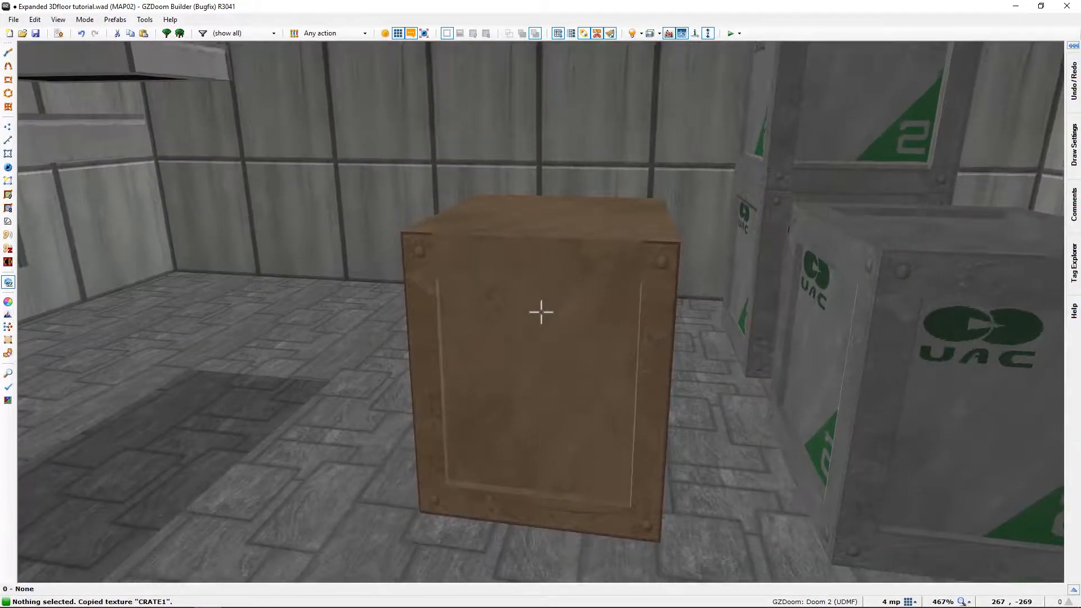
pyautogui.hotkey('ctrl', 'v')
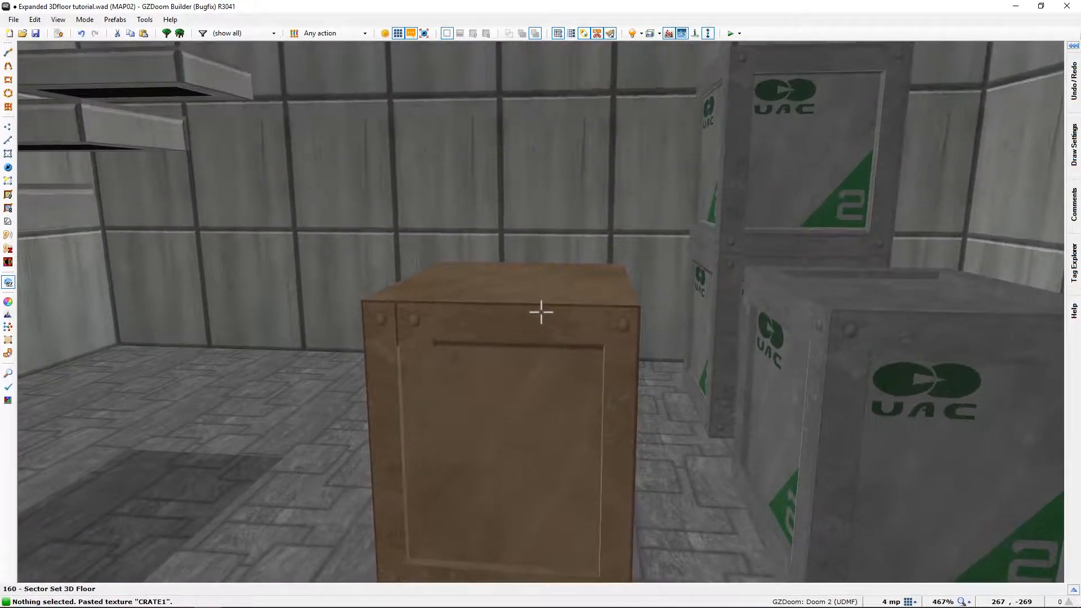
pyautogui.press('f')
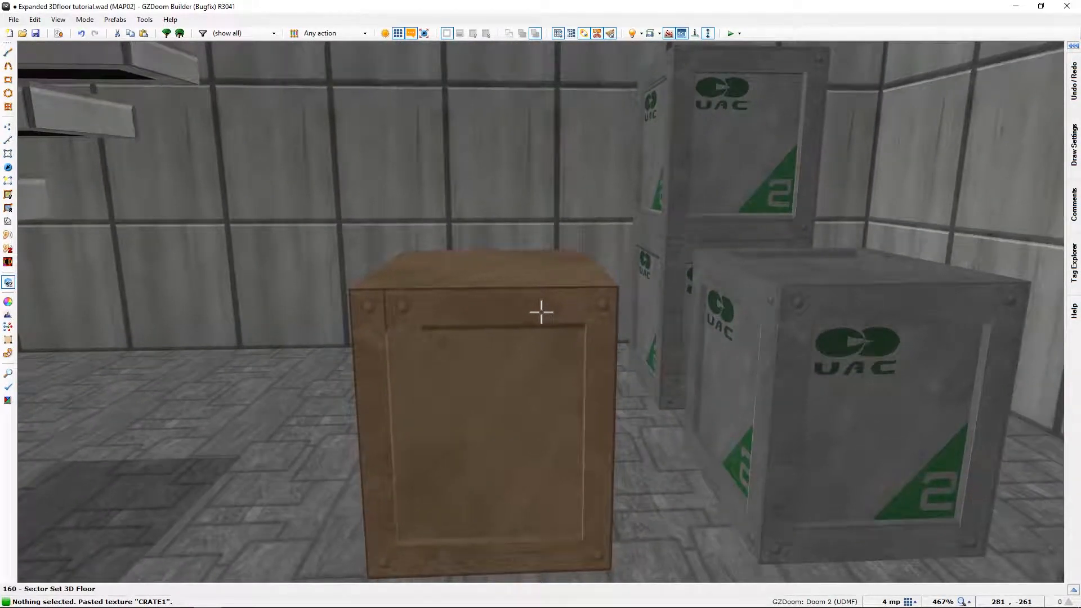
# Step: Shift the CRATE1 texture on the 3D floor rim horizontally to offsets of 8, 0 to align it with the crate's side
pyautogui.press('Left')
pyautogui.press('Left')
pyautogui.press('Left')
pyautogui.press('Left')
pyautogui.press('Left')
pyautogui.press('Left')
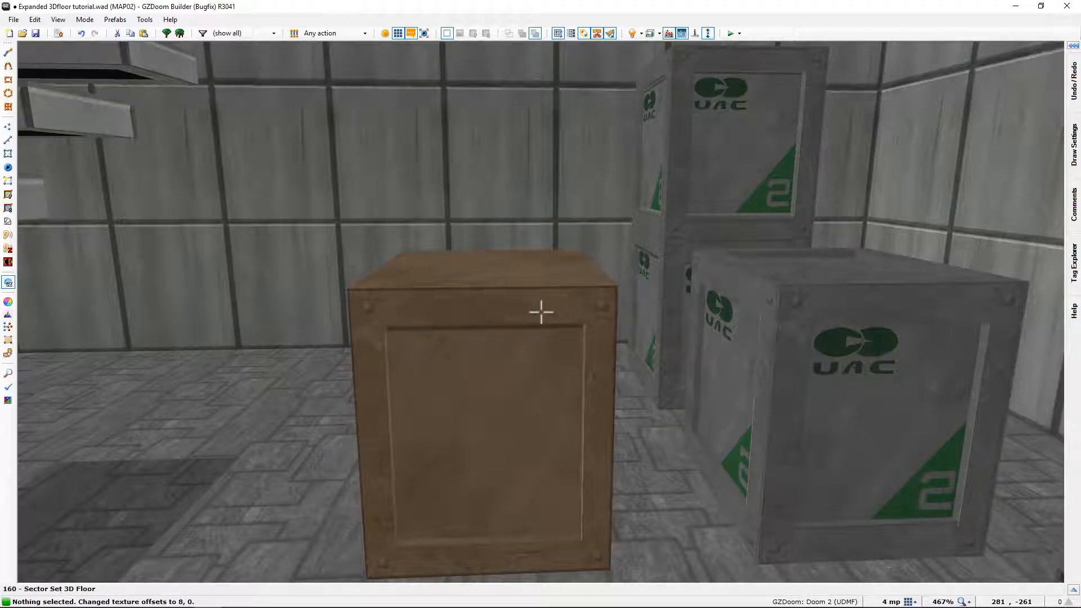
pyautogui.press('Up')
pyautogui.press('Down')
# Step: Raise the underside of the brown crate's 3D floor to a floor height of 57
pyautogui.press('w')
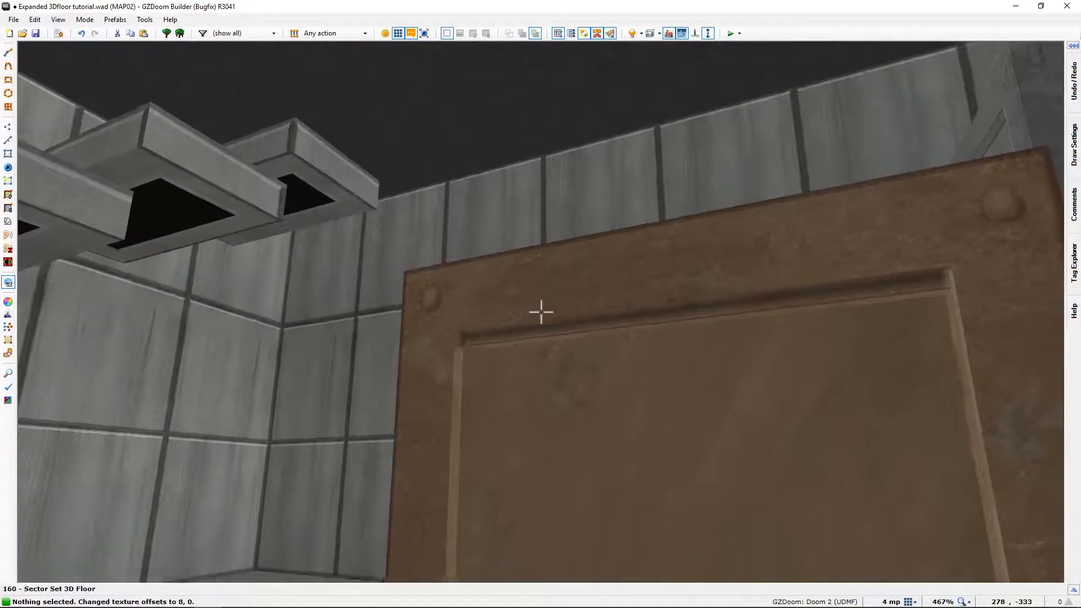
pyautogui.press('w')
pyautogui.press('s')
pyautogui.scroll(1, 541, 312)
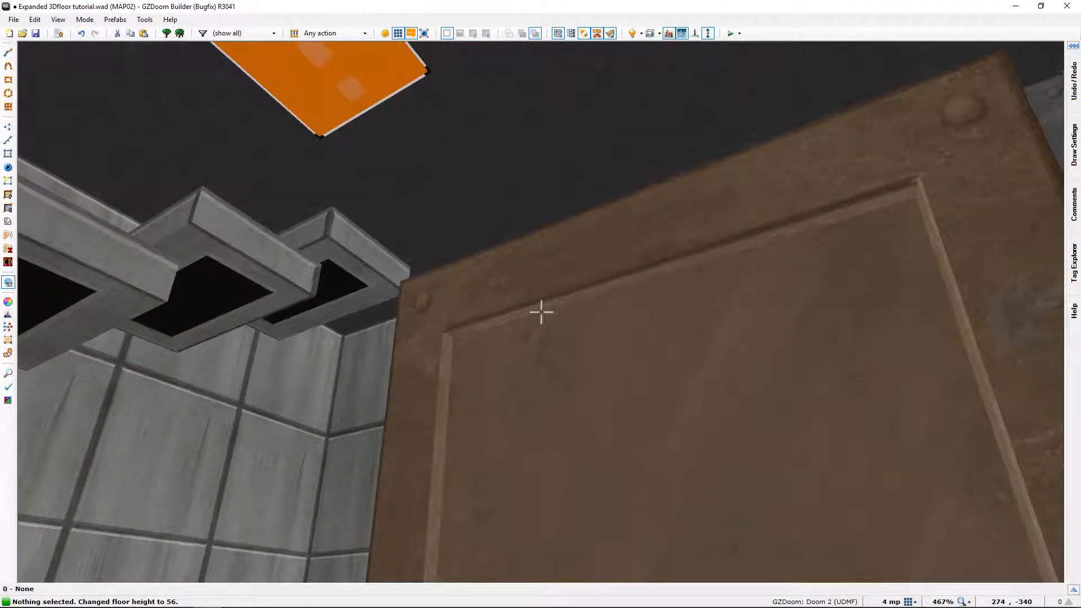
pyautogui.keyDown('shift'); pyautogui.scroll(1, 541, 312); pyautogui.keyUp('shift')
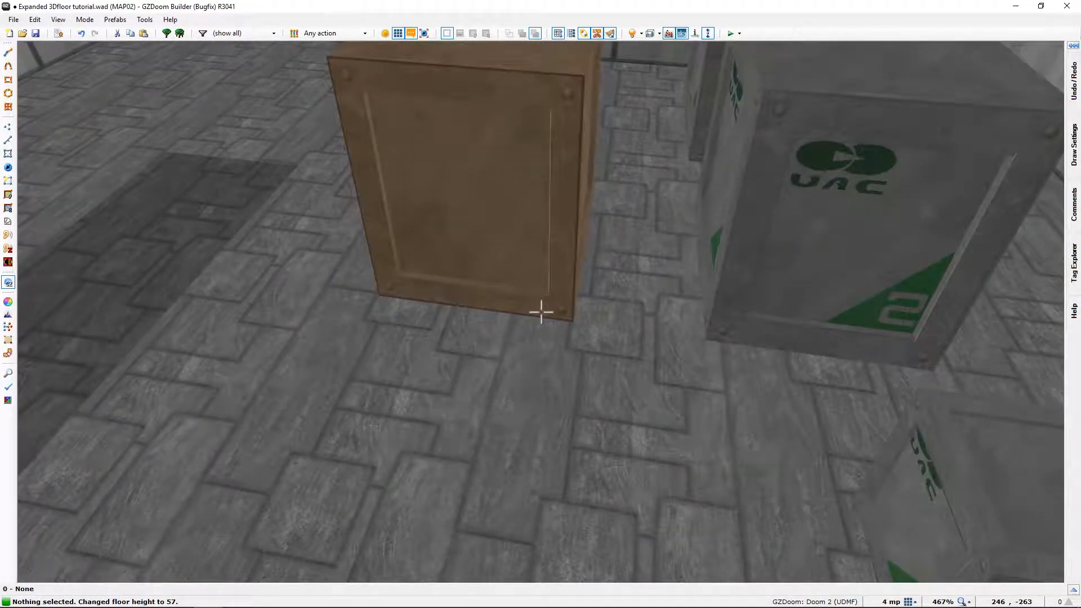
# Step: Copy the 8, 0 texture offsets from an aligned side of the crate's rim and paste them onto the misaligned rim sides
pyautogui.press('e')
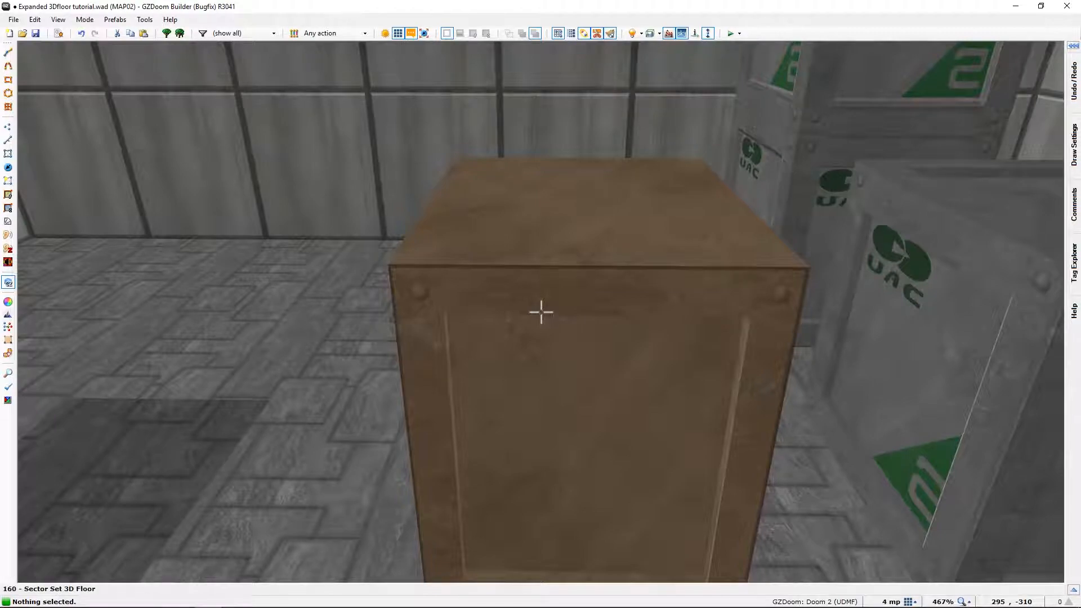
pyautogui.press('s')
pyautogui.press('s')
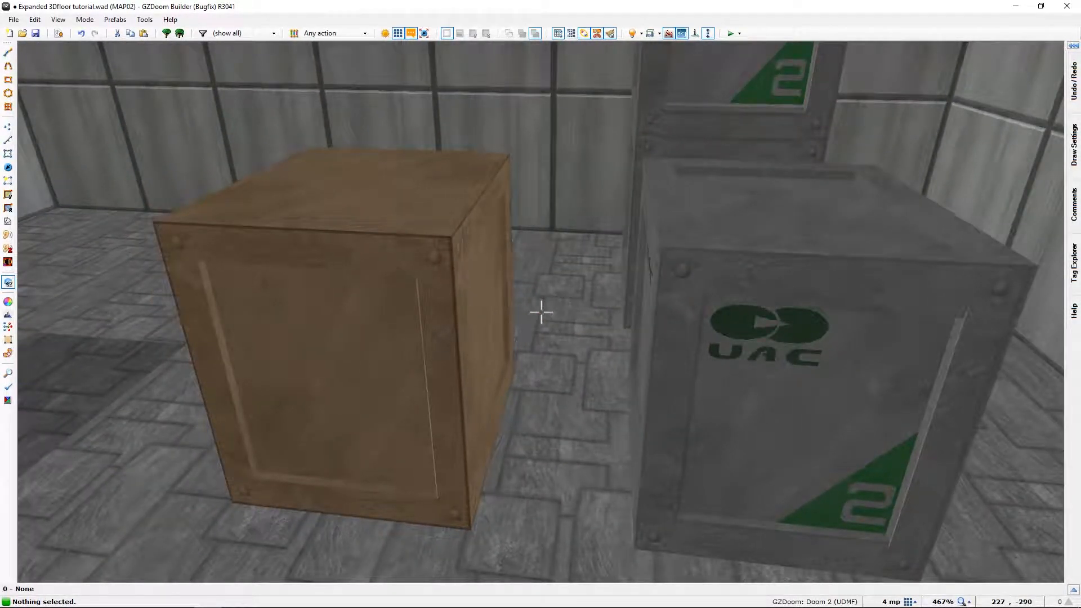
pyautogui.press('d')
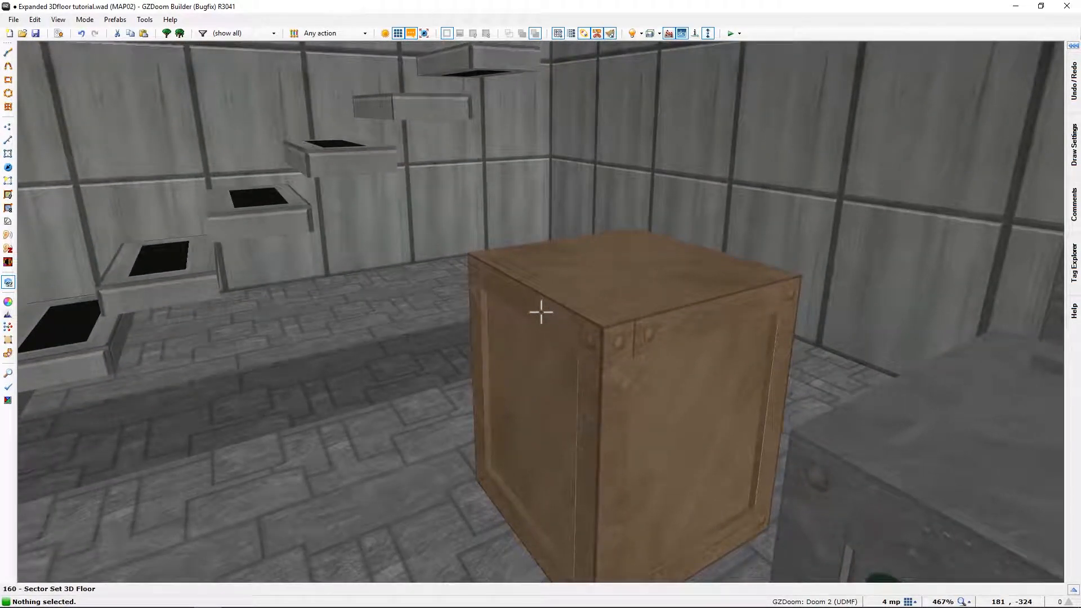
pyautogui.hotkey('ctrl', 'shift', 'c')
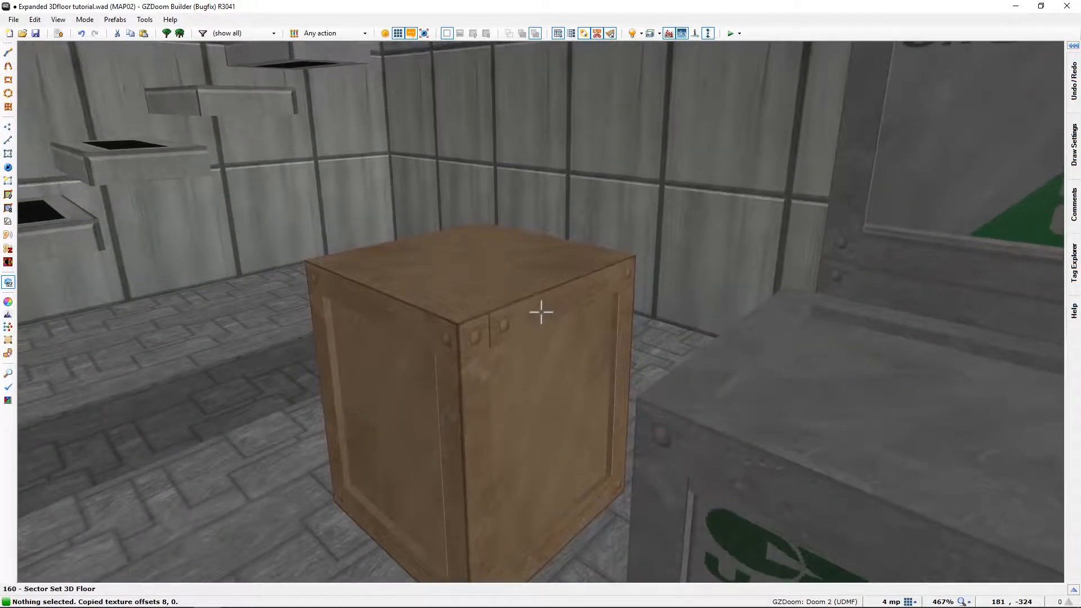
pyautogui.press('a')
pyautogui.press('w')
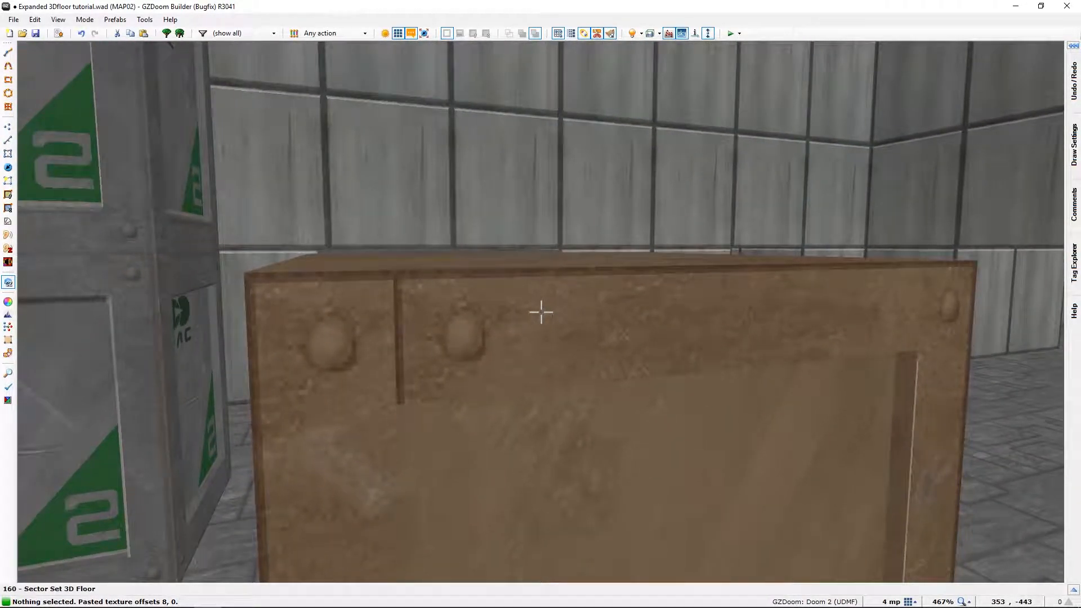
pyautogui.press('a')
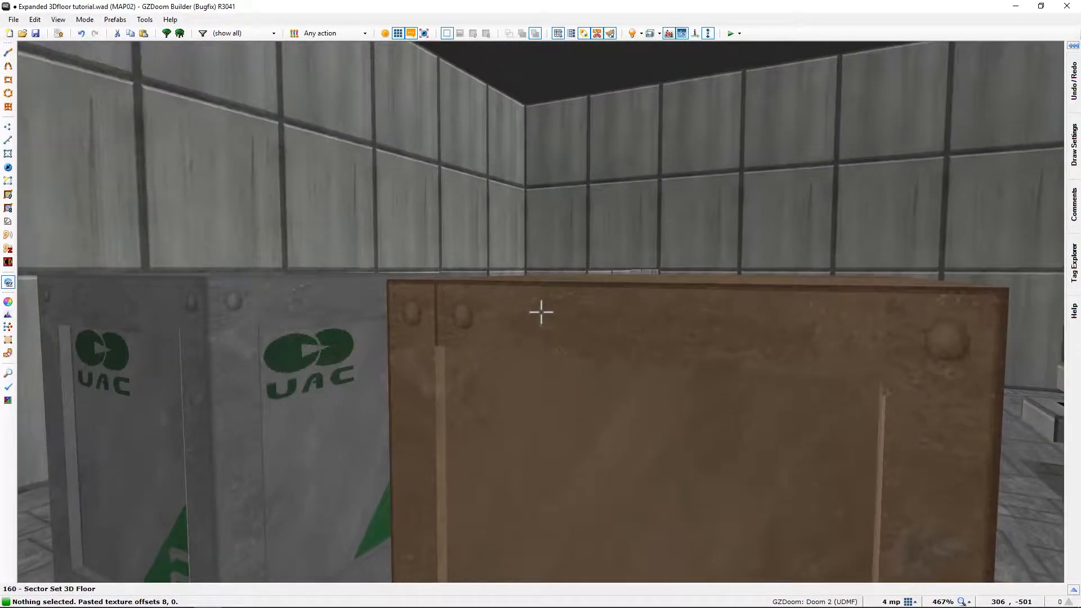
pyautogui.press('s')
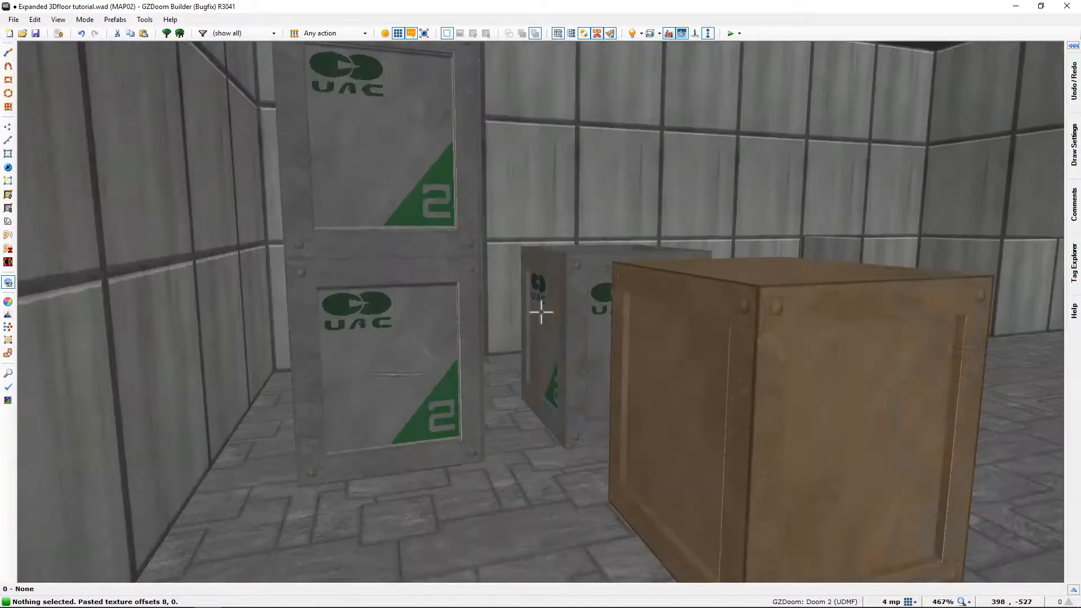
# Step: Examine the finished brown crate and compare it with the UAC crates around it in the 3D view
pyautogui.press('d')
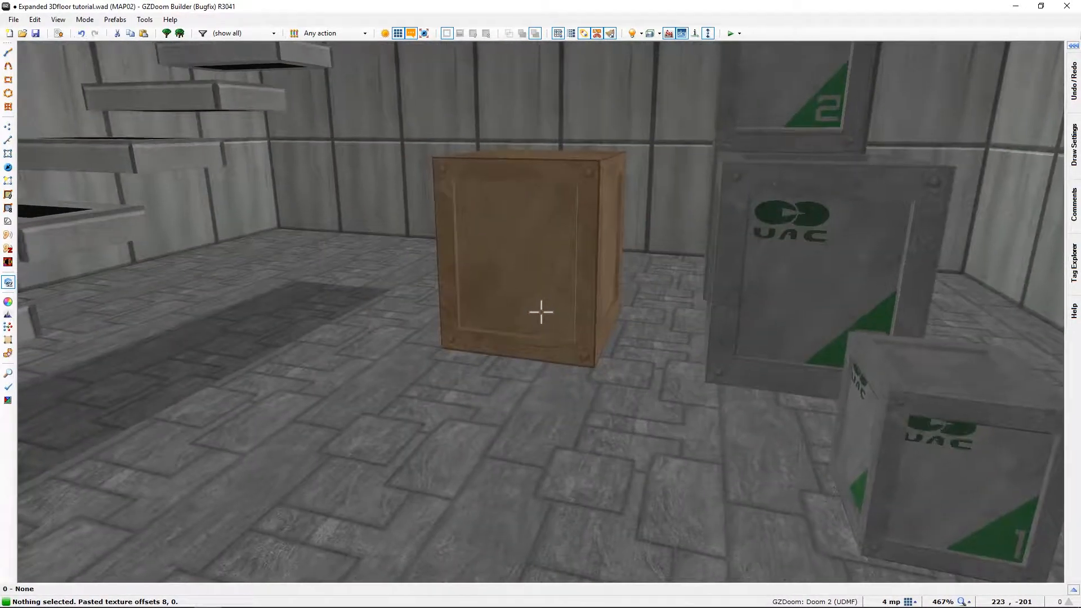
pyautogui.press('w')
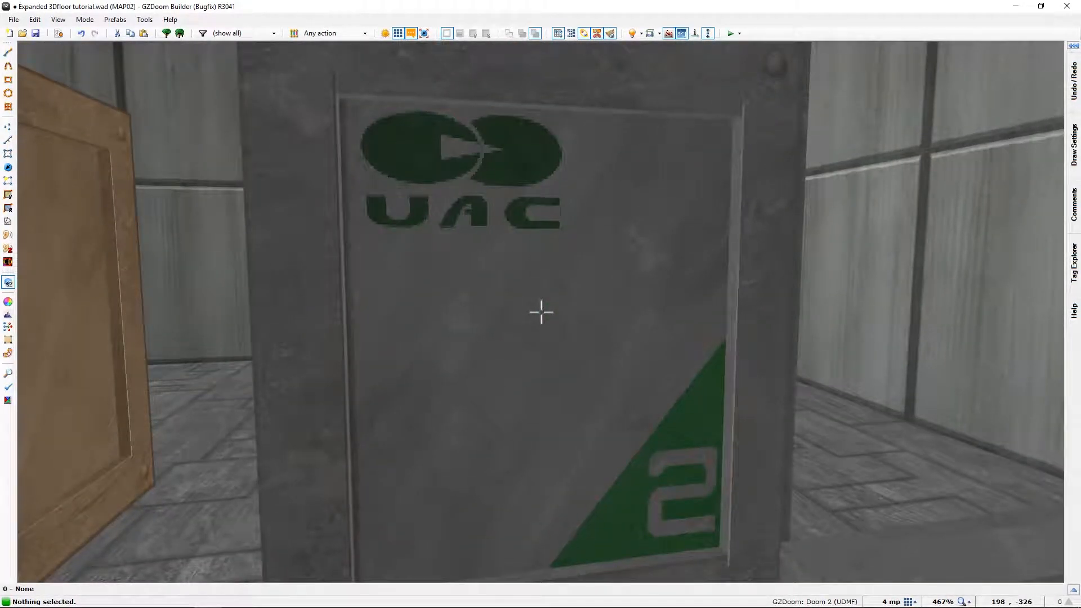
pyautogui.press('s')
pyautogui.press('a')
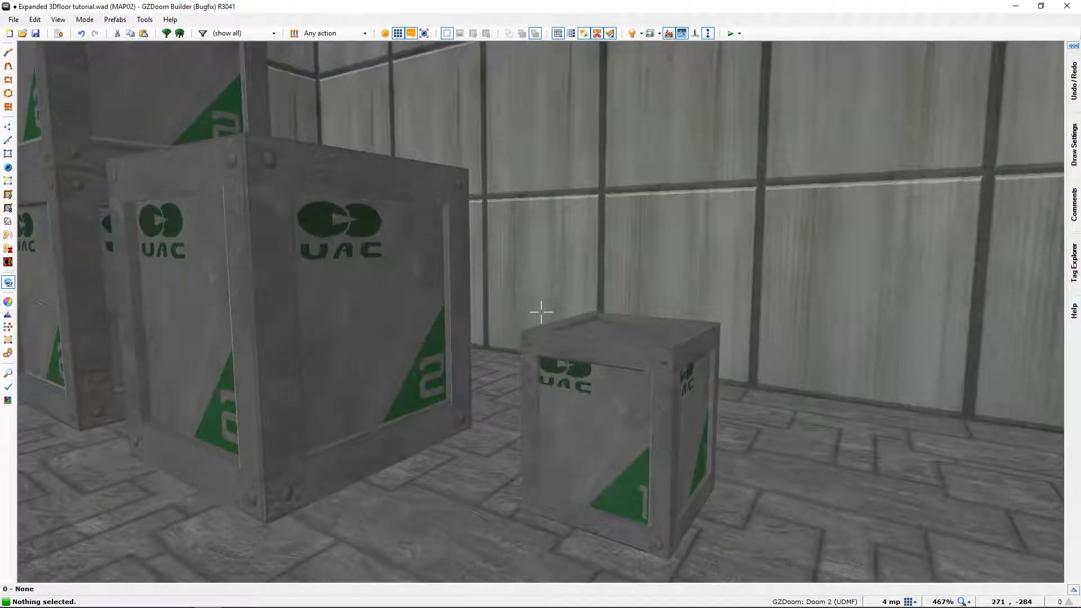
pyautogui.press('s')
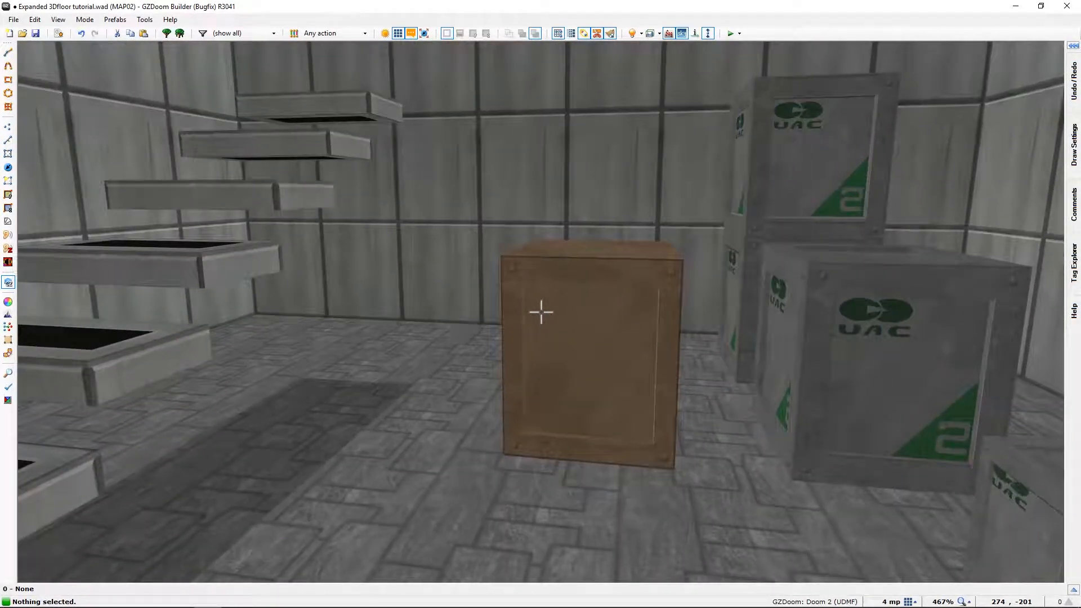
pyautogui.press('w')
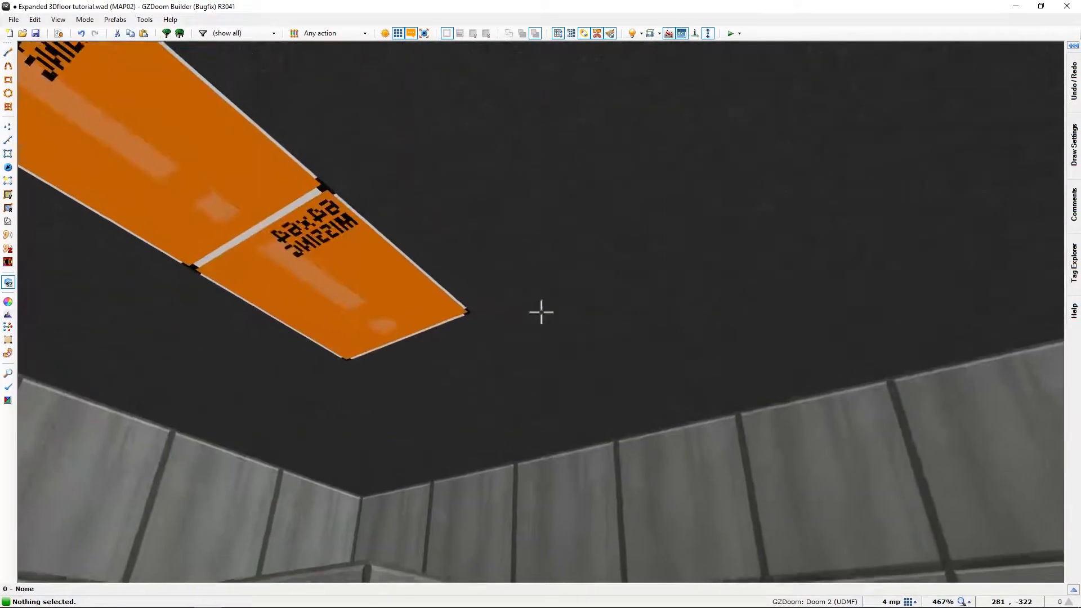
pyautogui.press('s')
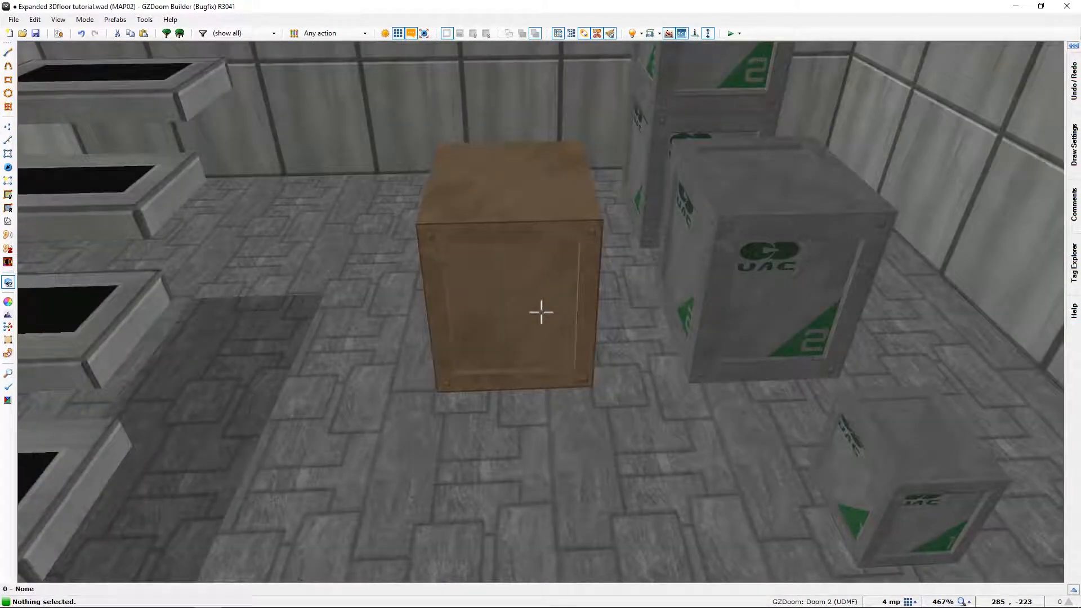
# Step: Return to the 2D map and set the grid size to 64 mp
pyautogui.press('q')
pyautogui.scroll(3, 566, 228)
pyautogui.scroll(-2, 559, 252)
pyautogui.scroll(-1, 558, 252)
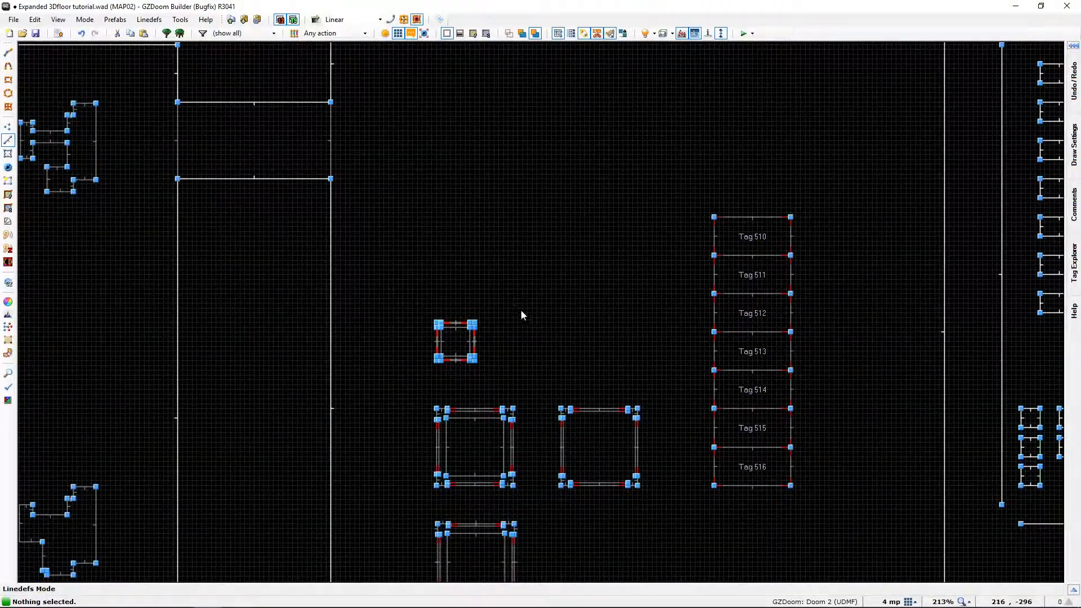
pyautogui.press(']')
pyautogui.press(']')
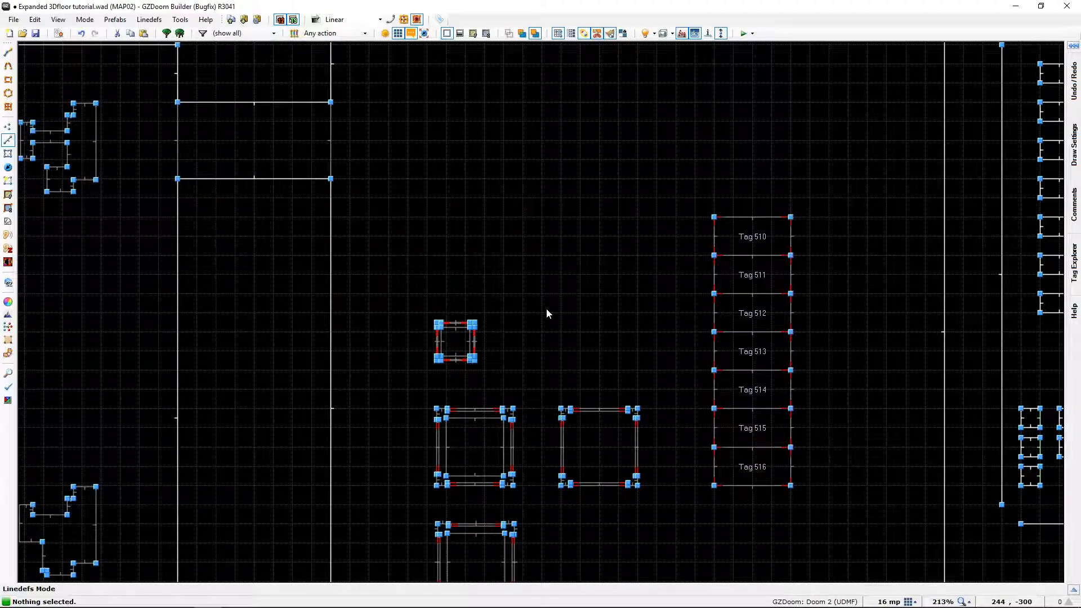
pyautogui.press(']')
pyautogui.press(']')
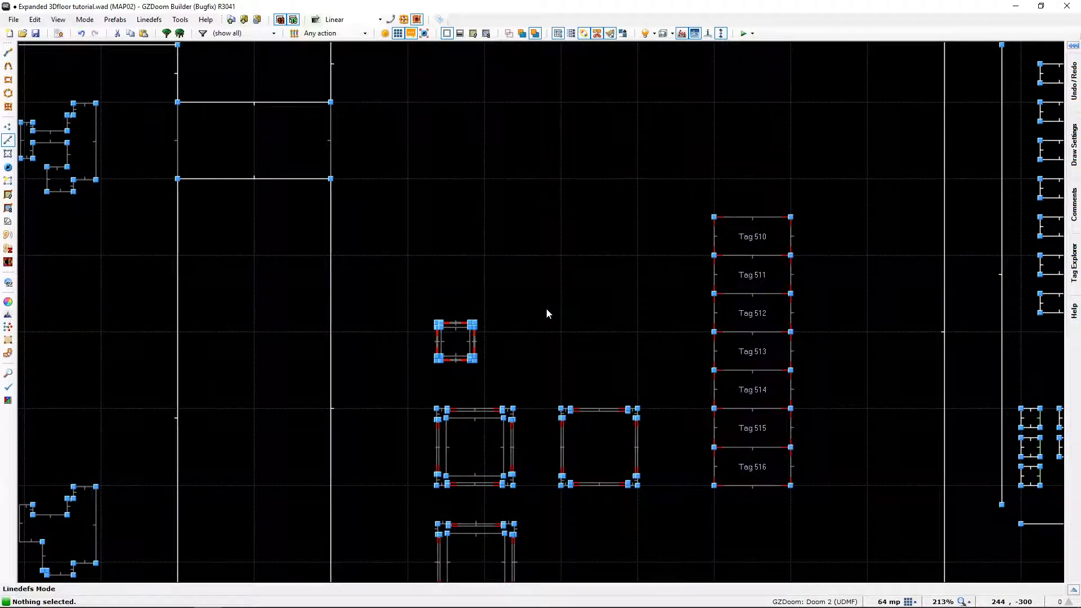
# Step: Display floor textures in the 2D map view and bring the large neighbouring room into view
pyautogui.moveTo(574, 307); pyautogui.dragTo(1072, 277, button='middle')
pyautogui.moveTo(679, 306); pyautogui.dragTo(572, 286, button='middle')
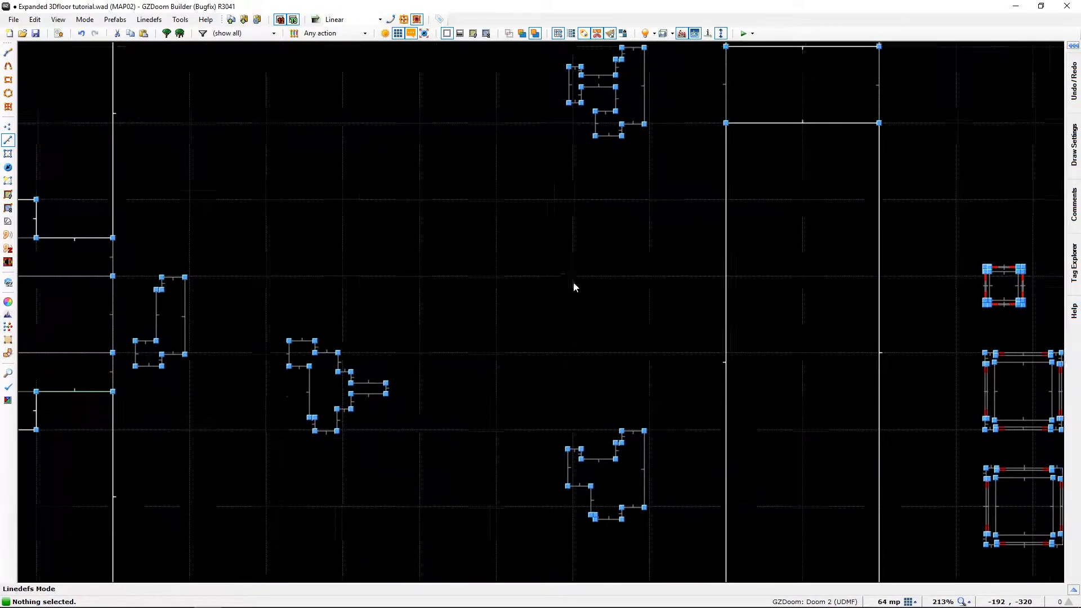
pyautogui.click(77, 20)
pyautogui.moveTo(58, 19)
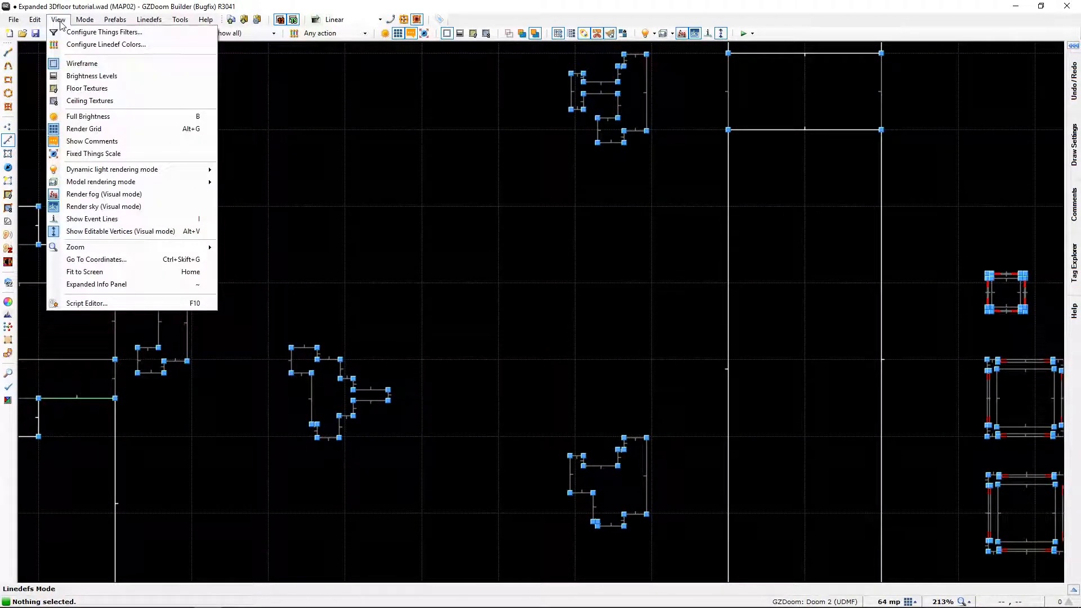
pyautogui.click(58, 89)
pyautogui.scroll(-1, 275, 215)
pyautogui.moveTo(393, 178); pyautogui.dragTo(446, 199, button='middle')
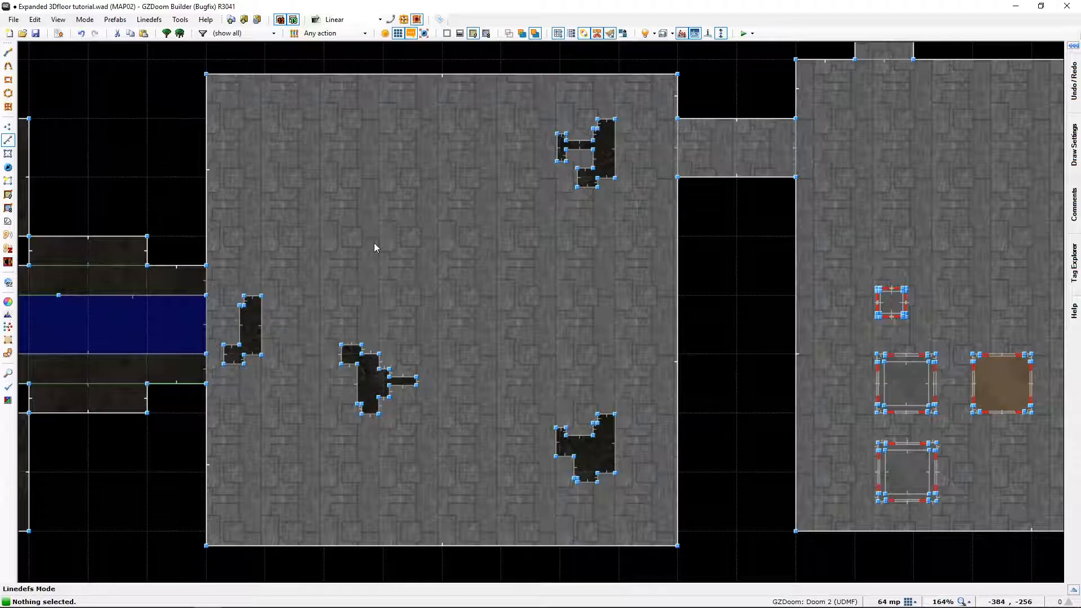
# Step: Walk through the octagonal tunnel in the 3D view and examine its sloped walls, side recesses and water channel
pyautogui.press('w')
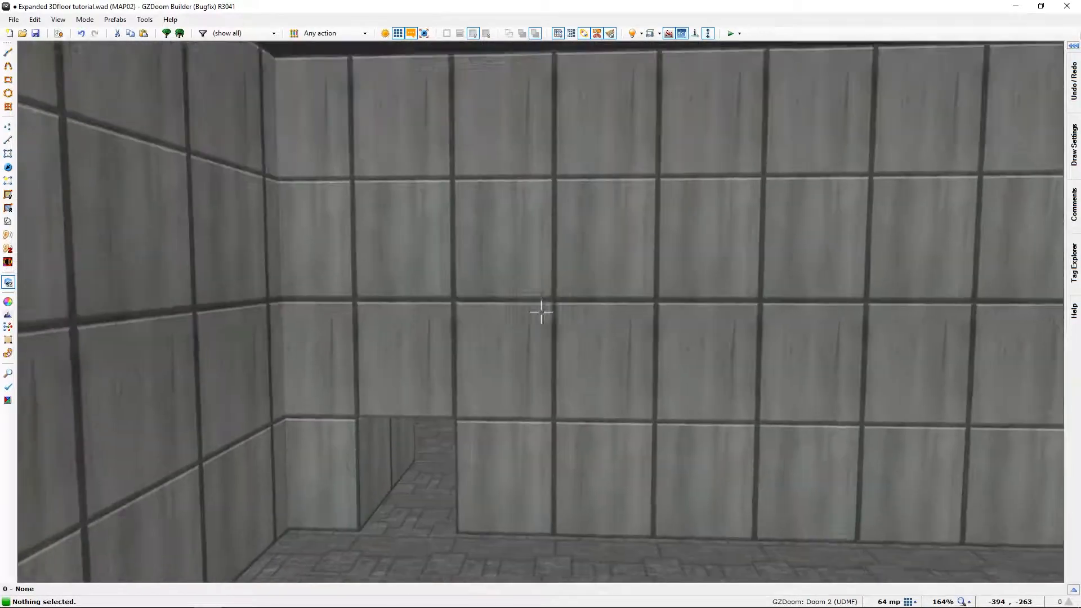
pyautogui.press('w')
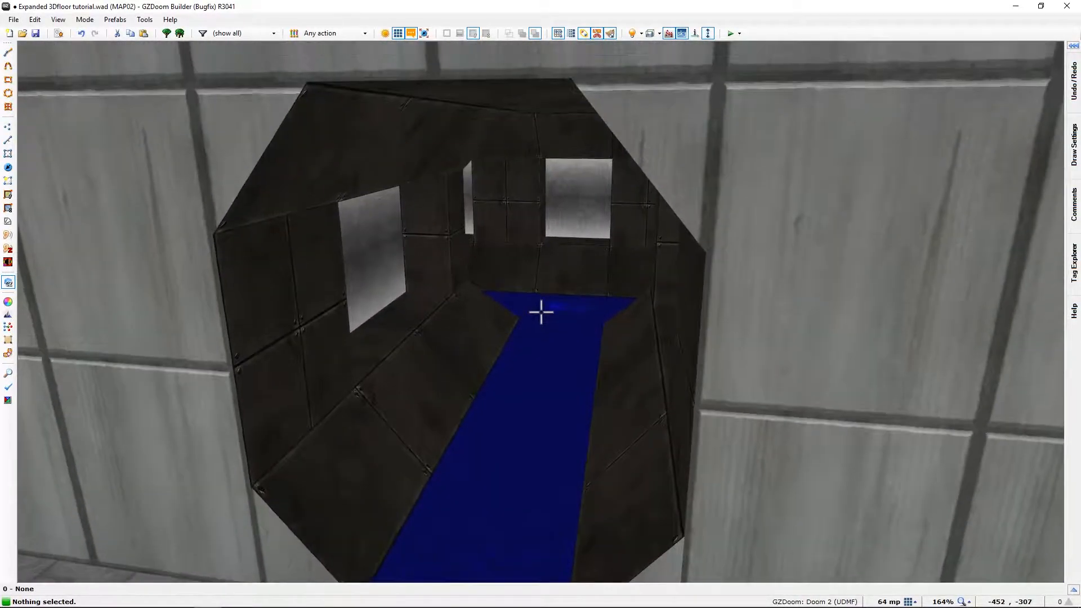
pyautogui.press('w')
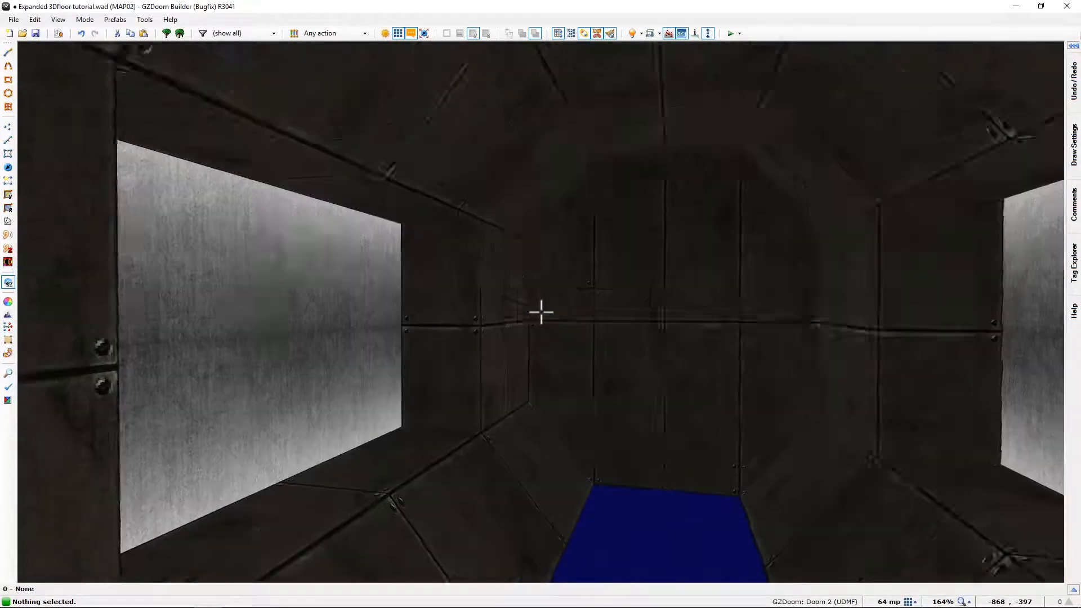
pyautogui.press('w')
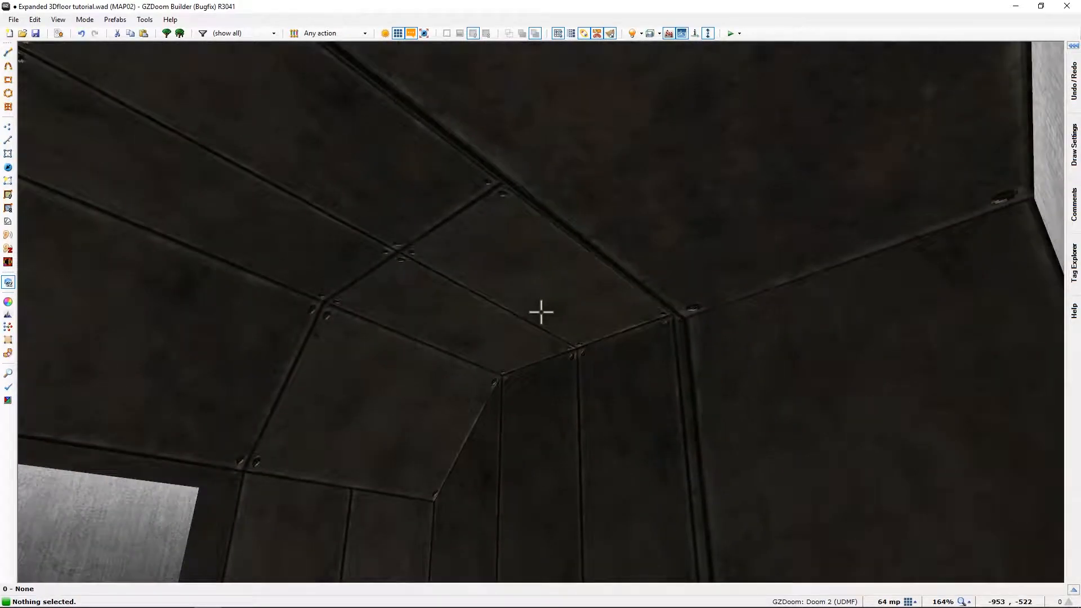
pyautogui.press('w')
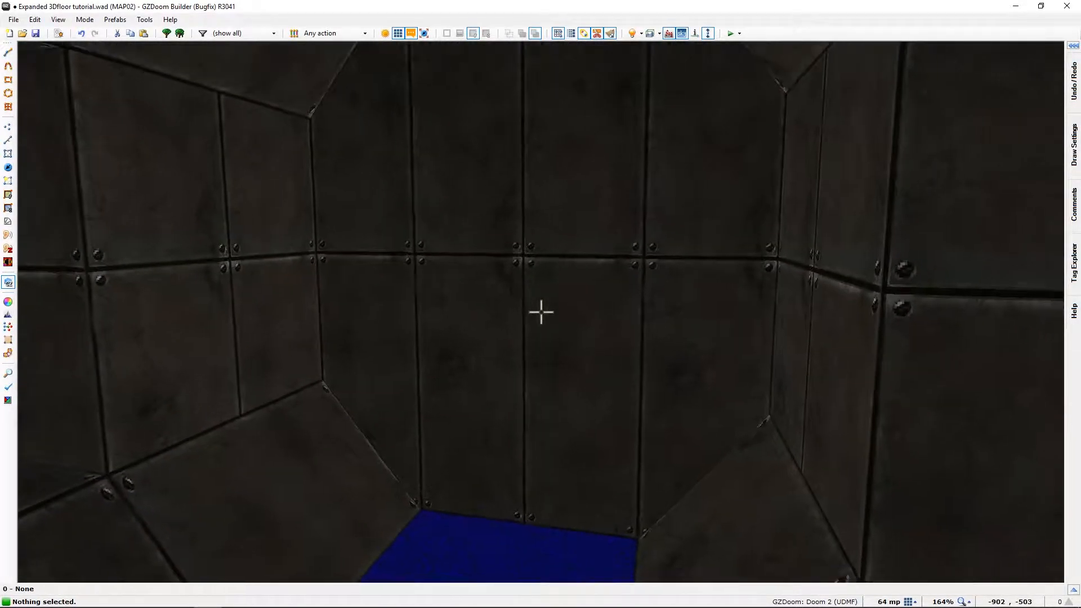
pyautogui.press('w')
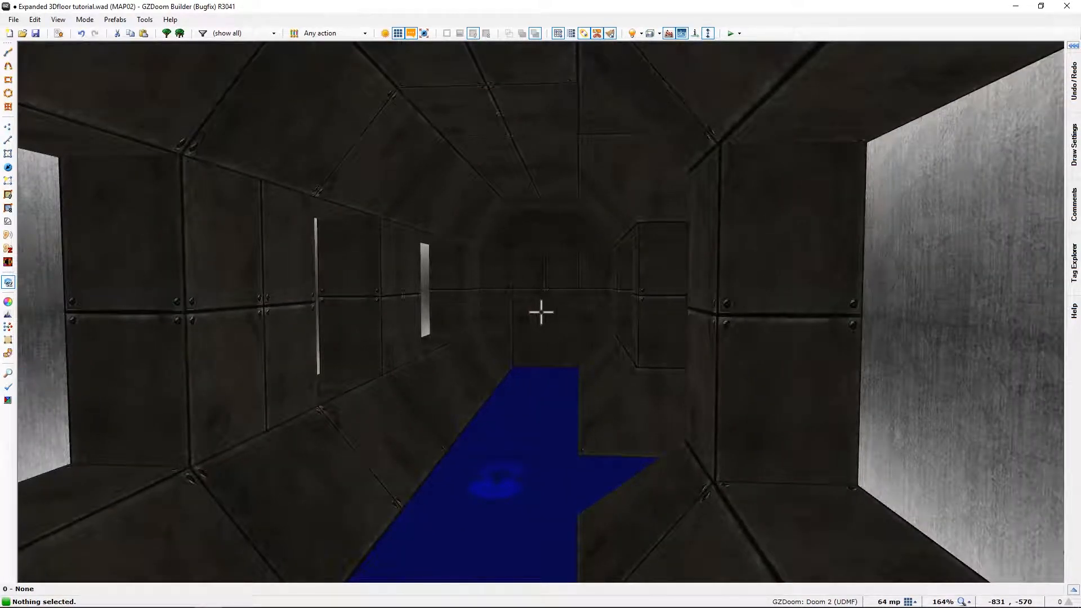
pyautogui.press('w')
pyautogui.press('s')
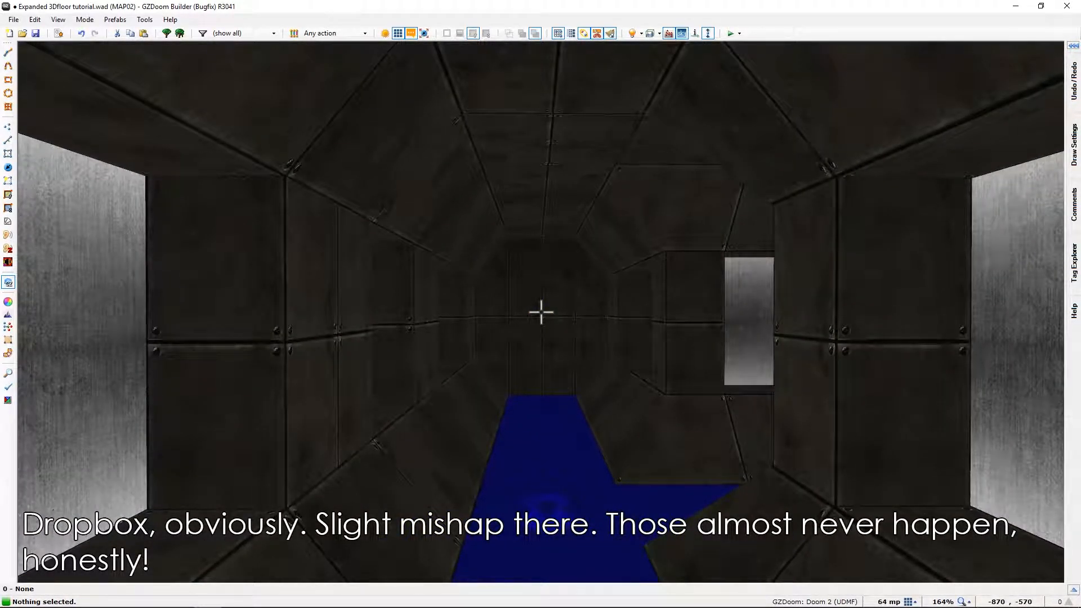
pyautogui.press('w')
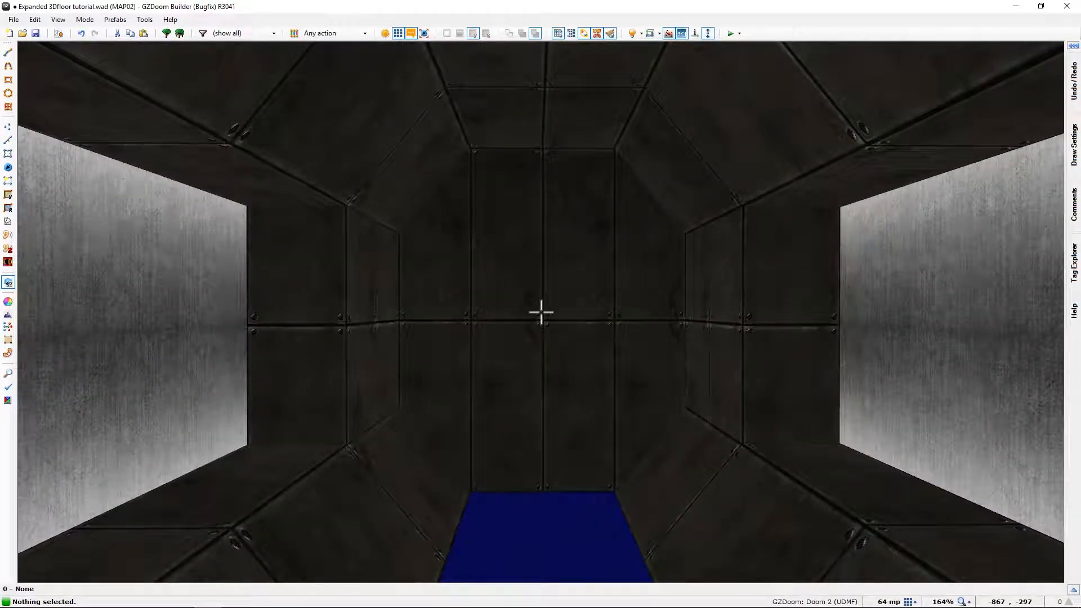
pyautogui.press('w')
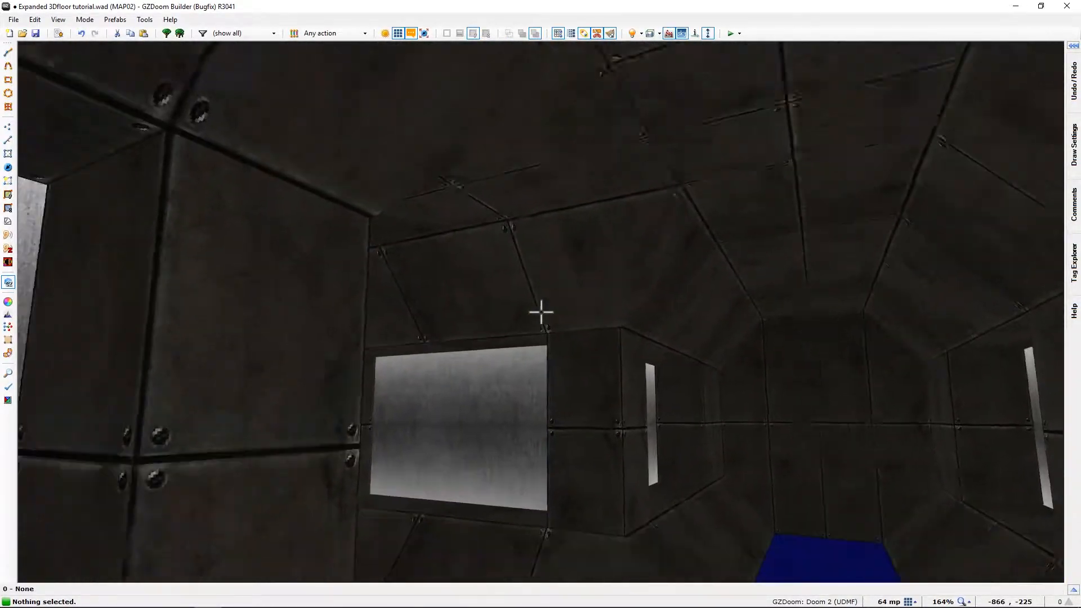
# Step: Examine the broken-tile holes in the large room's stone floor in the 3D view
pyautogui.press('w')
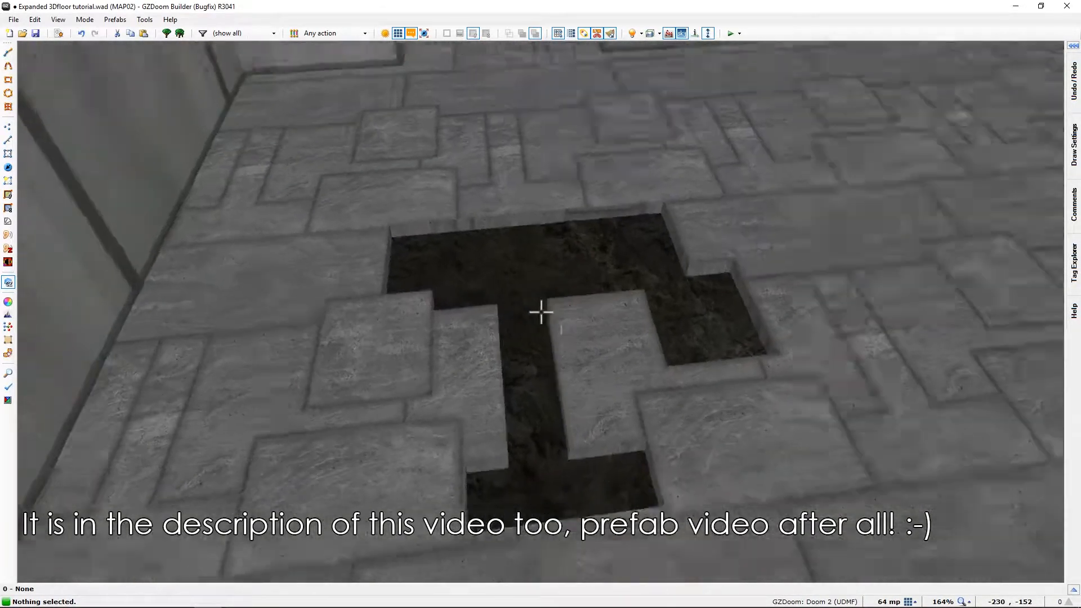
pyautogui.press('w')
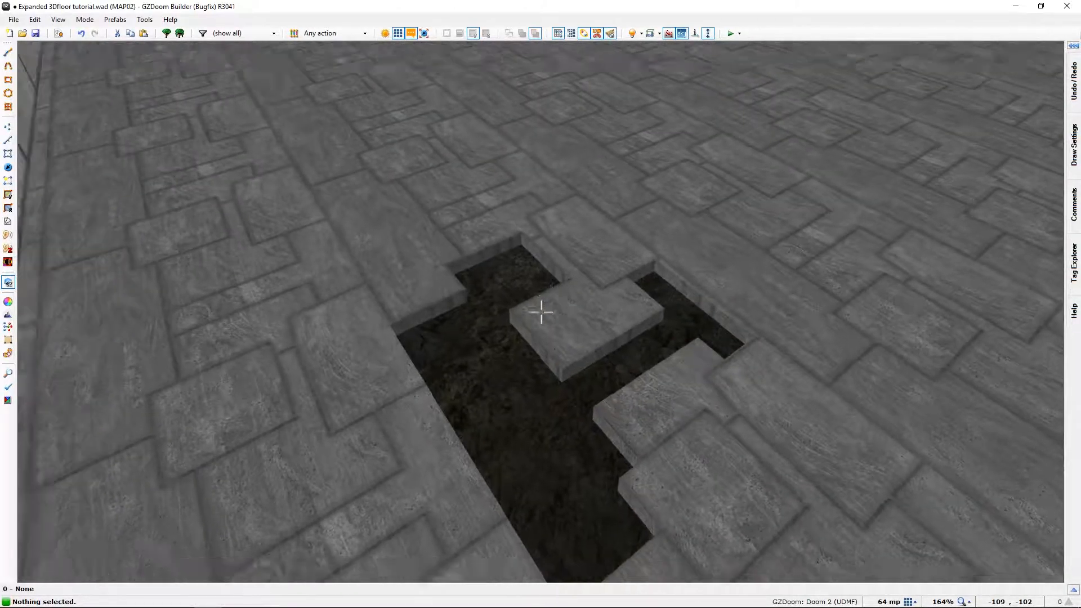
pyautogui.press('s')
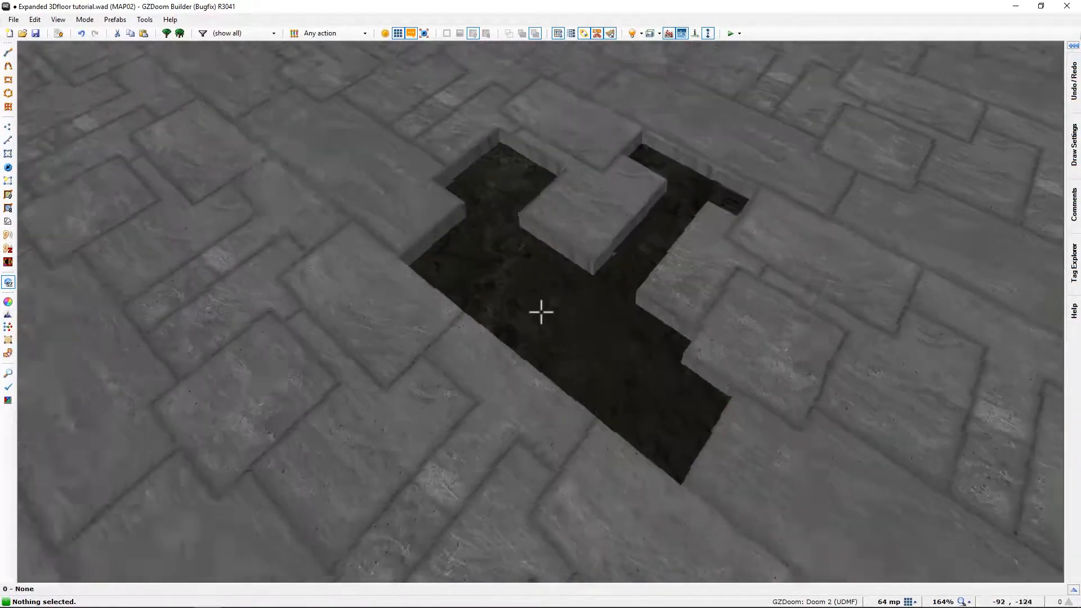
pyautogui.press('w')
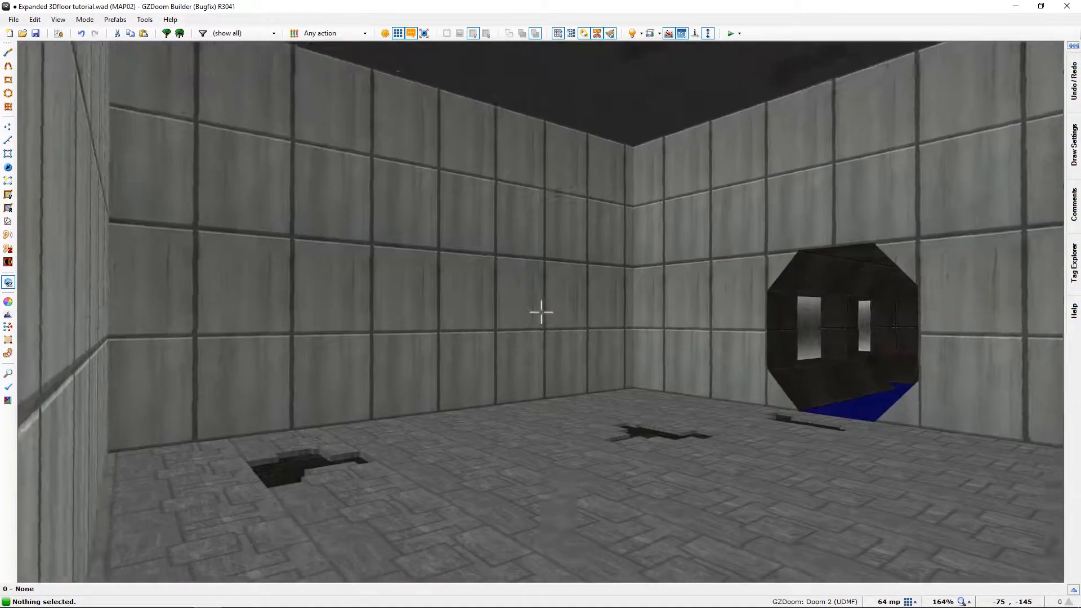
pyautogui.press('w')
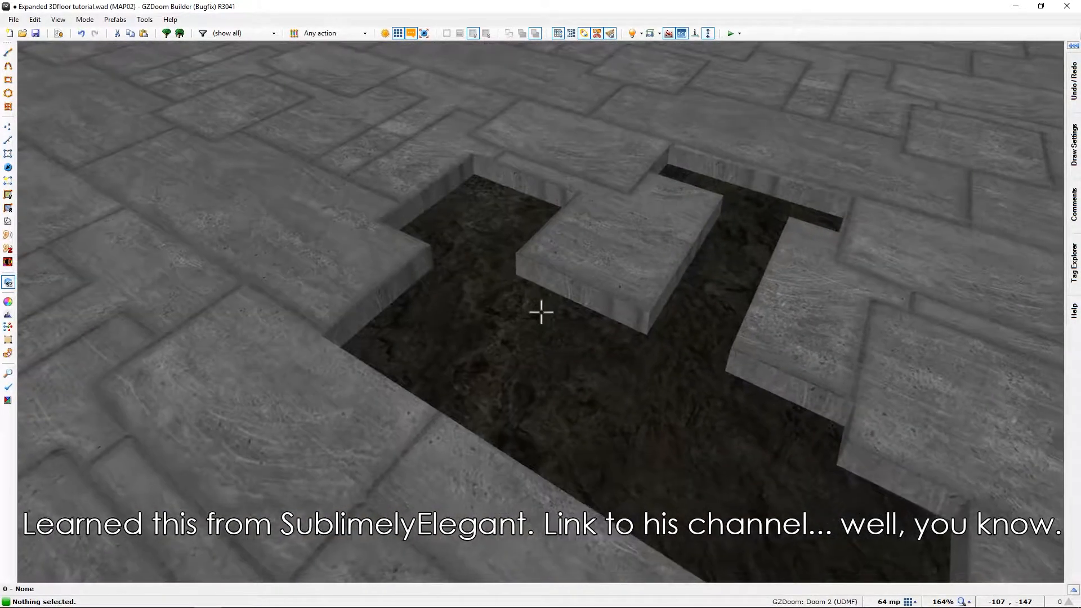
# Step: Inspect on the 2D map how the linedefs of the hole nearest the connecting corridor follow the floor texture's tile edges
pyautogui.press('q')
pyautogui.scroll(4, 498, 389)
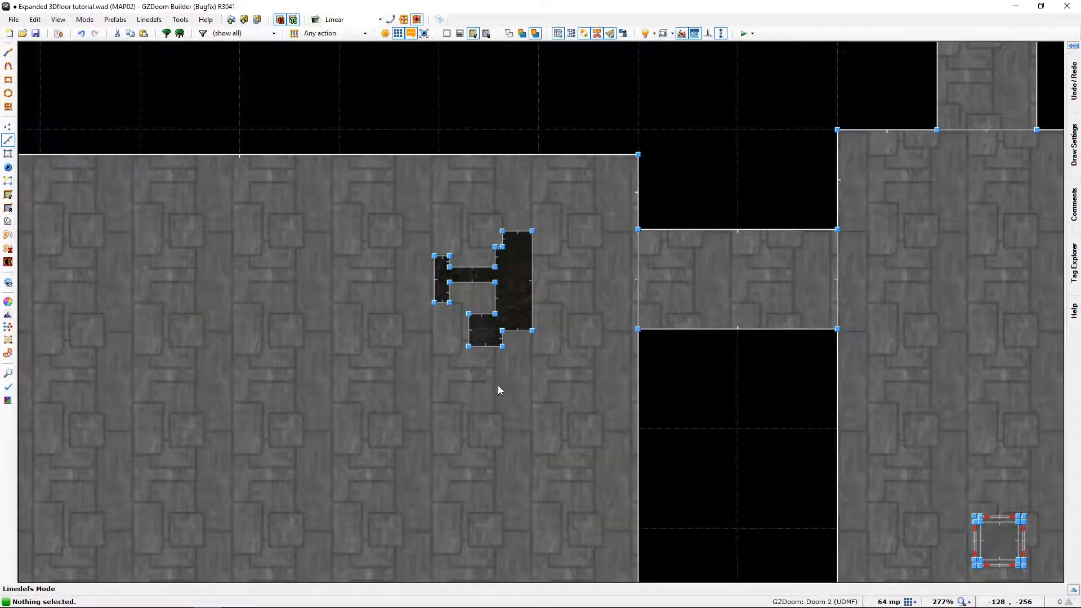
pyautogui.scroll(2, 463, 349)
pyautogui.scroll(2, 460, 329)
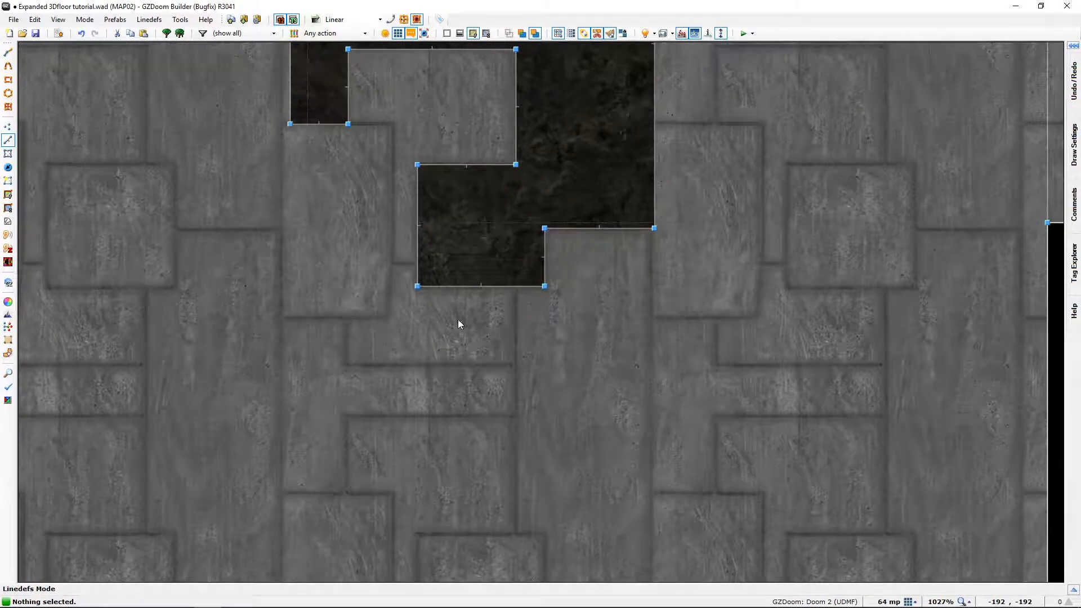
pyautogui.moveTo(498, 118); pyautogui.dragTo(522, 338, button='middle')
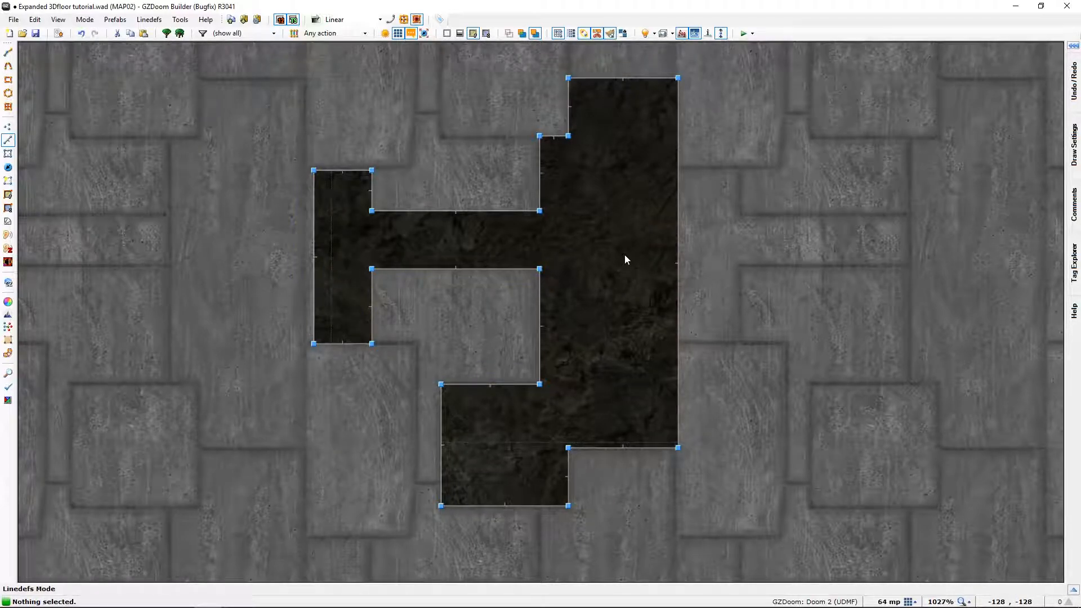
# Step: Compare all the floor holes in the large room in the 3D view, and look back at them from inside the tunnel
pyautogui.press('q')
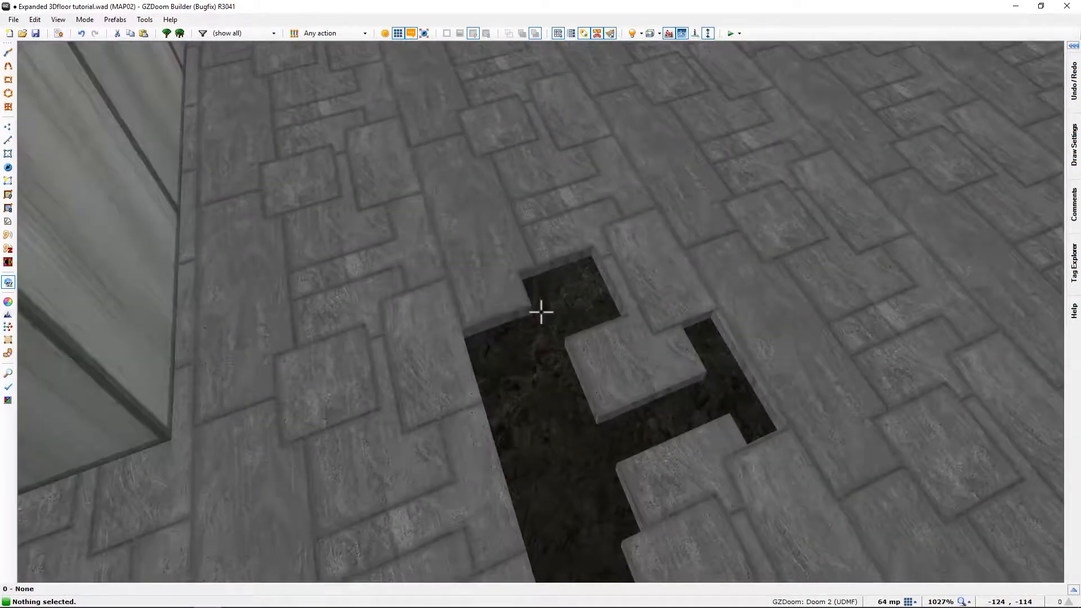
pyautogui.press('s')
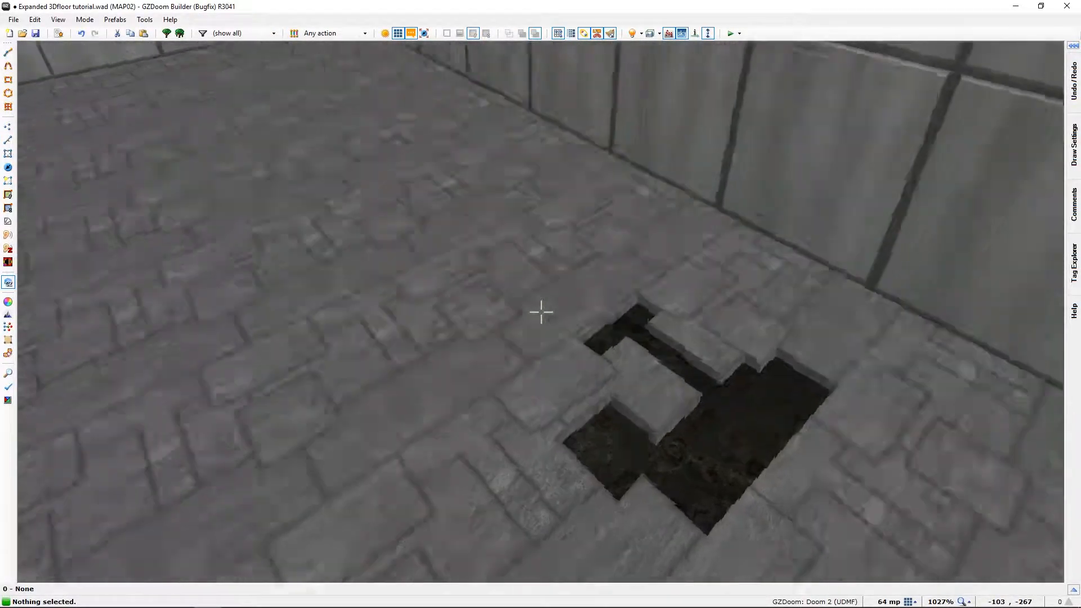
pyautogui.press('w')
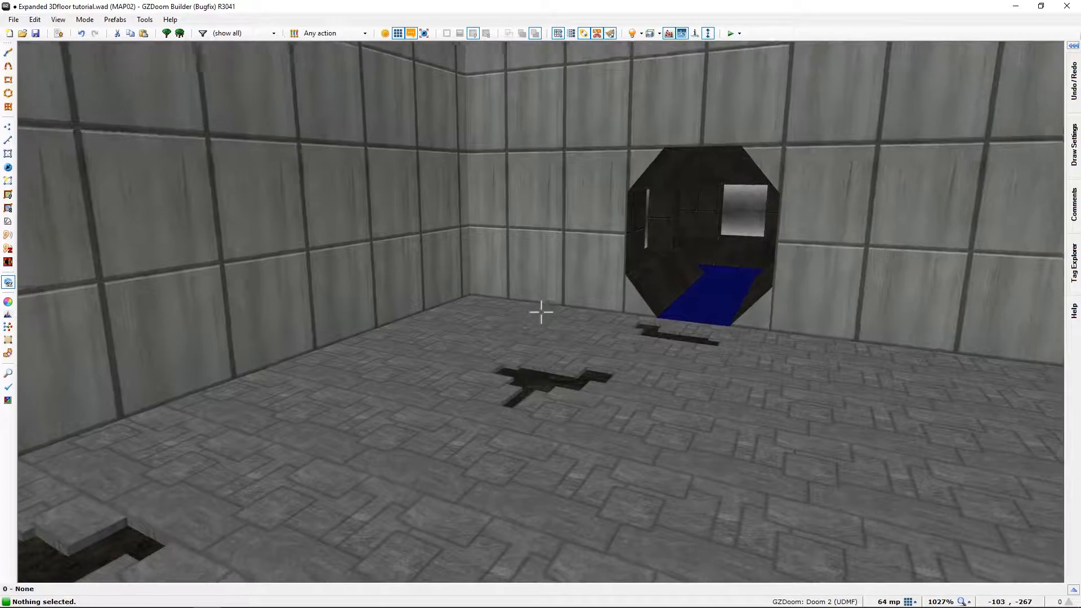
pyautogui.press('s')
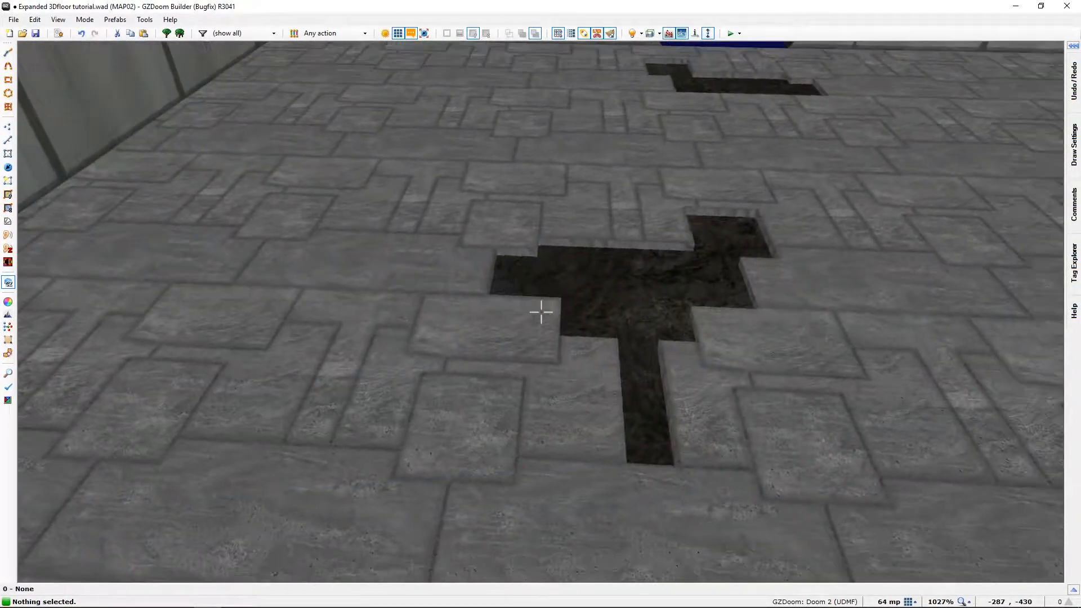
pyautogui.press('s')
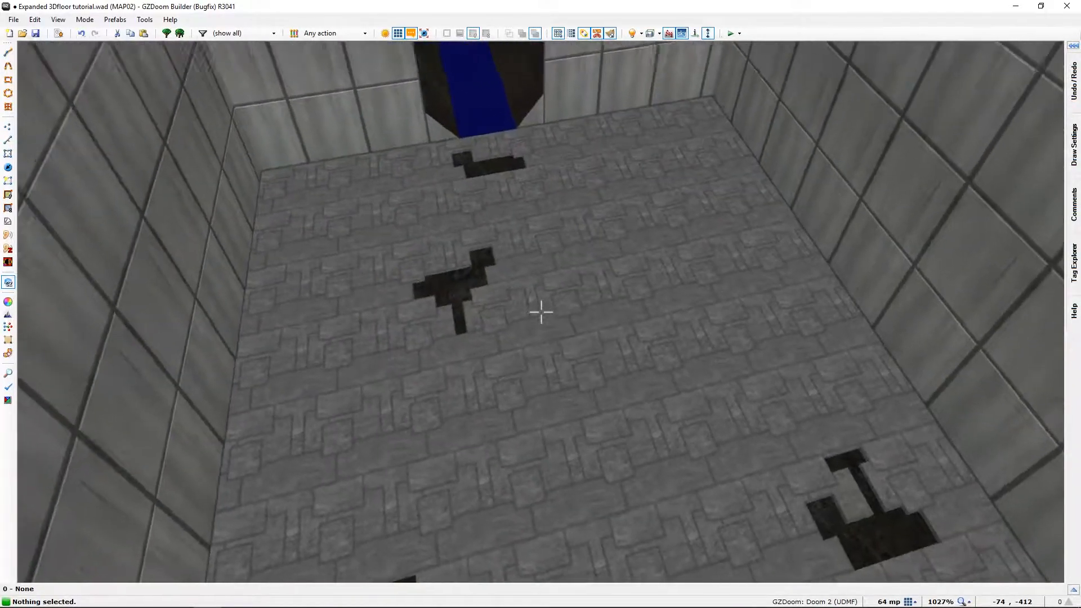
pyautogui.press('w')
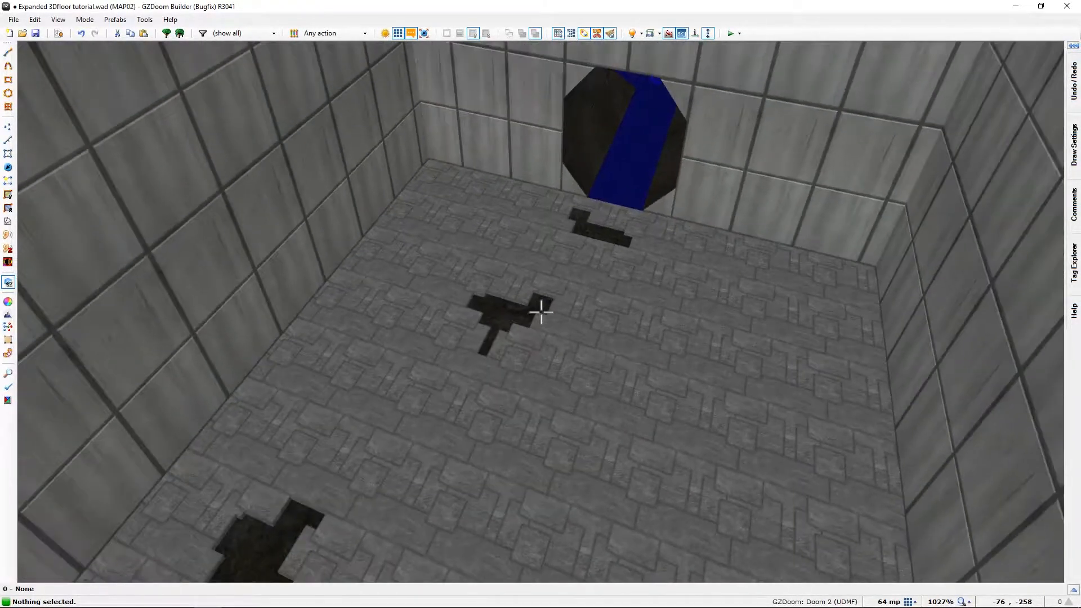
pyautogui.press('w')
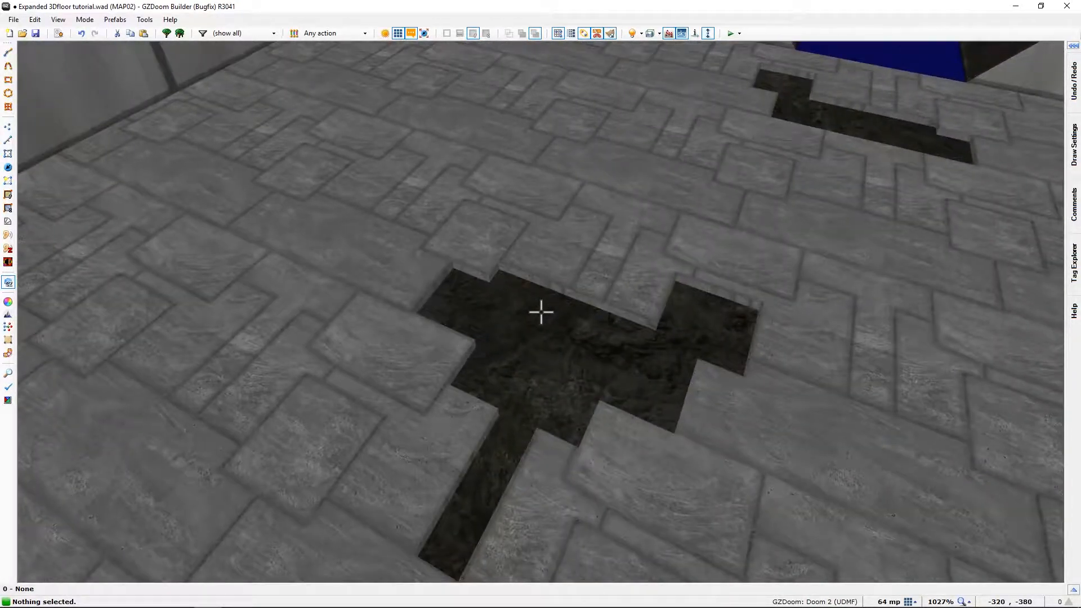
pyautogui.press('w')
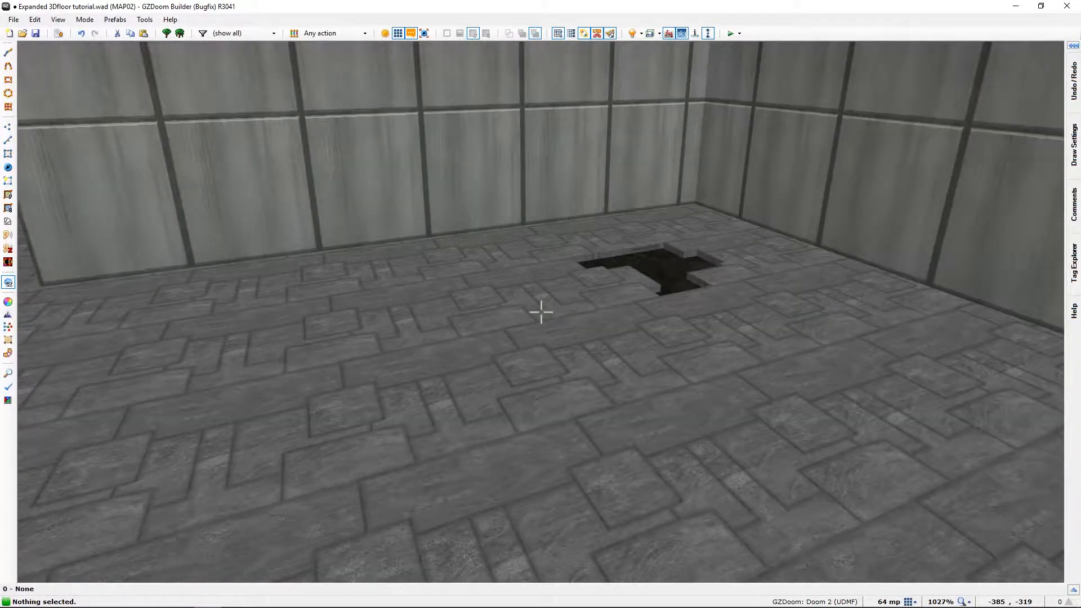
pyautogui.press('w')
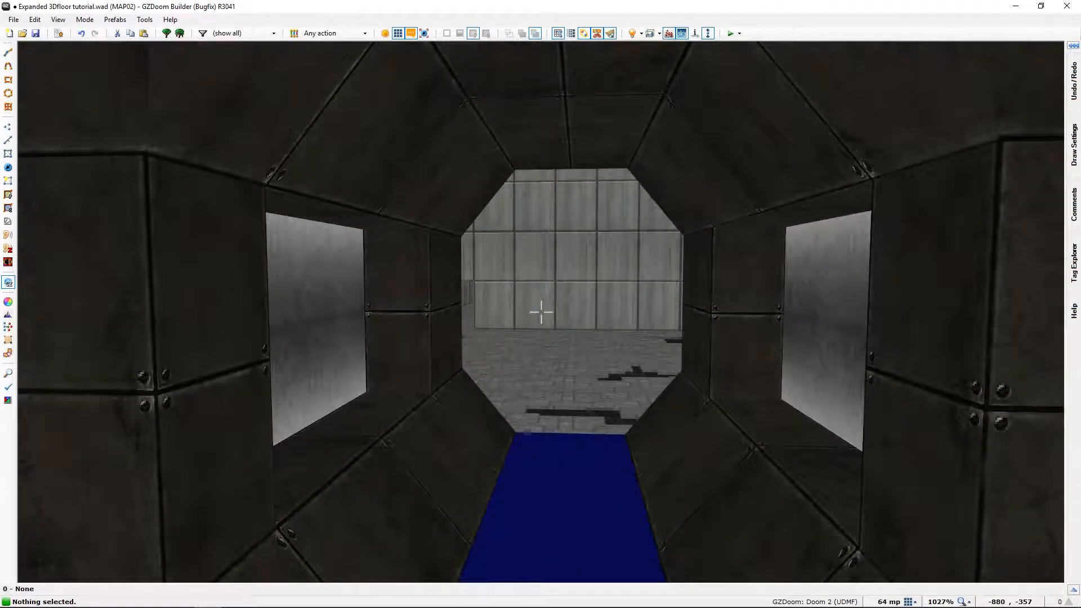
pyautogui.press('w')
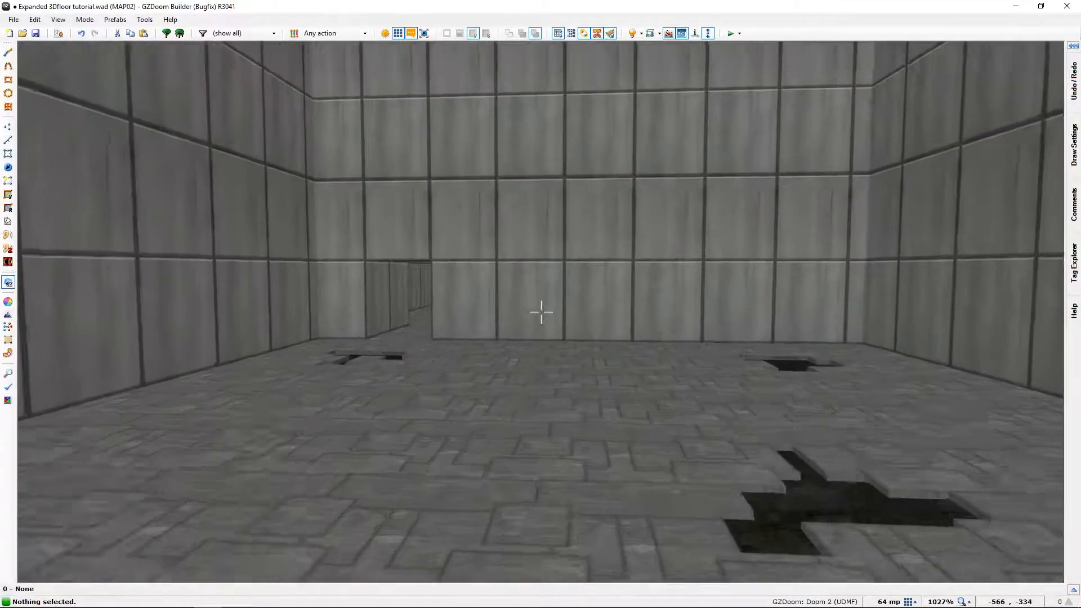
# Step: Return to the 2D map and bring the whole large room and the adjoining tunnel layout into view
pyautogui.press('q')
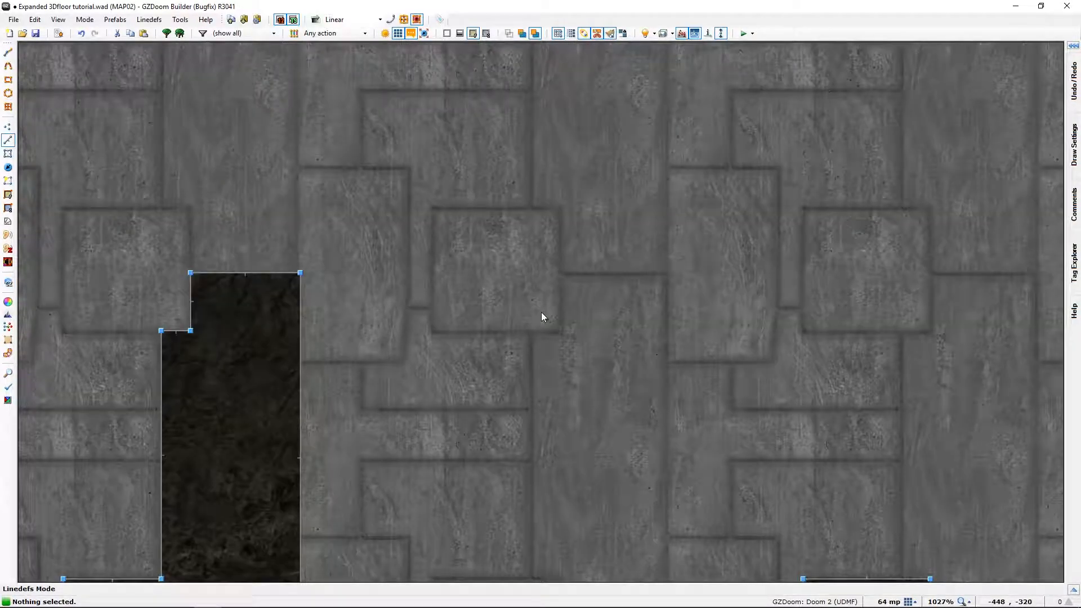
pyautogui.scroll(-8, 542, 312)
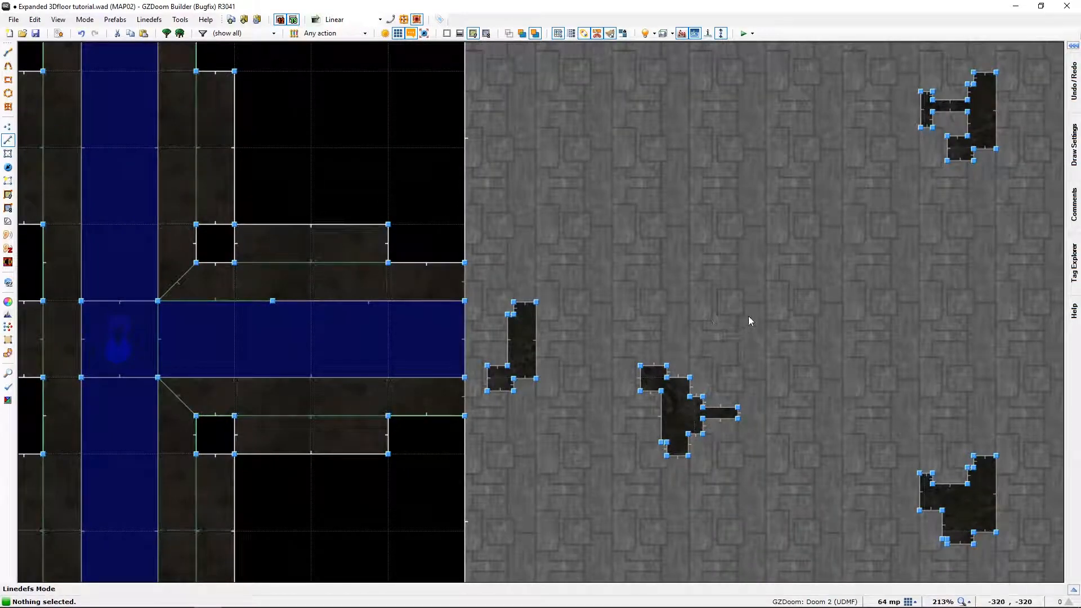
pyautogui.scroll(-1, 750, 315)
pyautogui.moveTo(752, 315); pyautogui.dragTo(644, 289, button='middle')
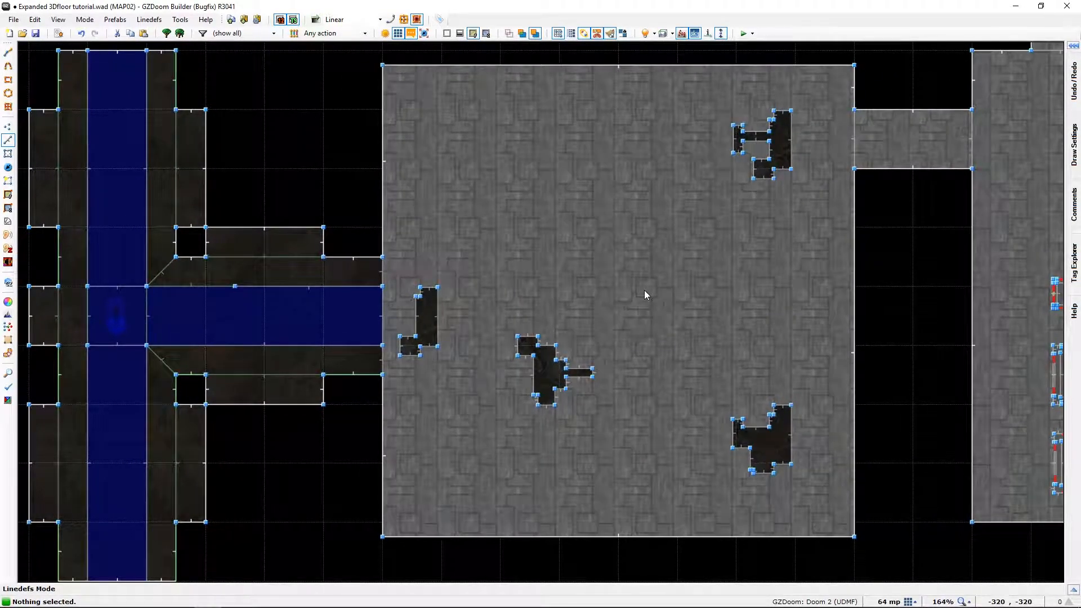
pyautogui.scroll(-1, 645, 291)
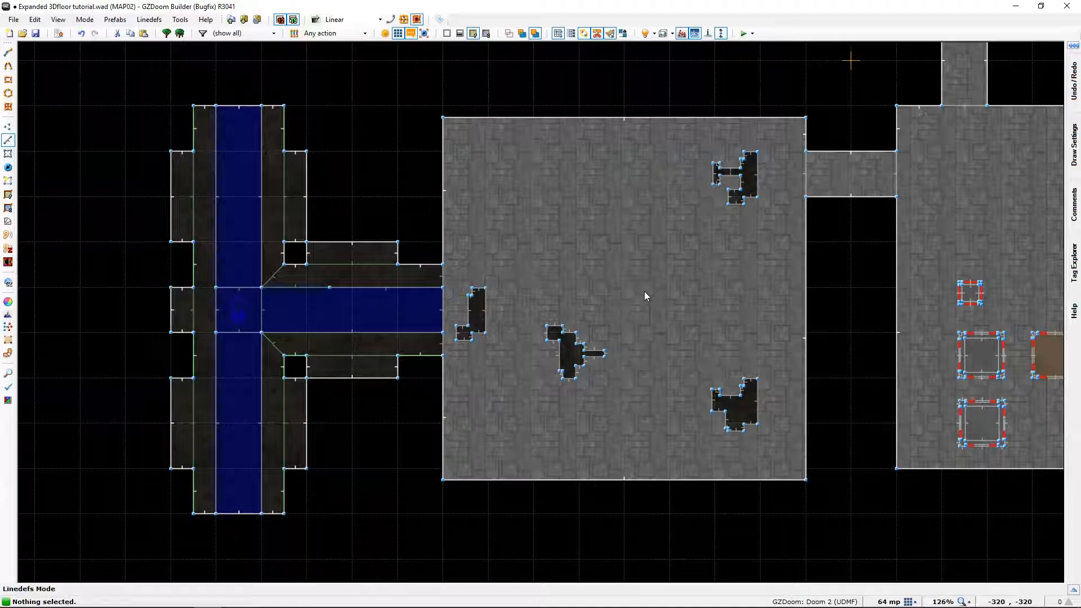